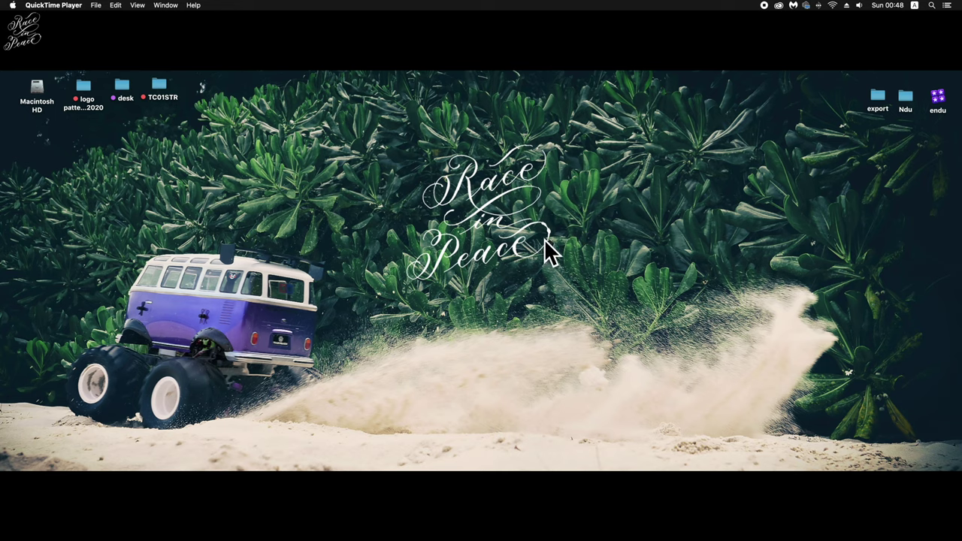
# Open the TC01STR desktop folder and move its Finder window slightly right.
pyautogui.doubleClick(160, 87)
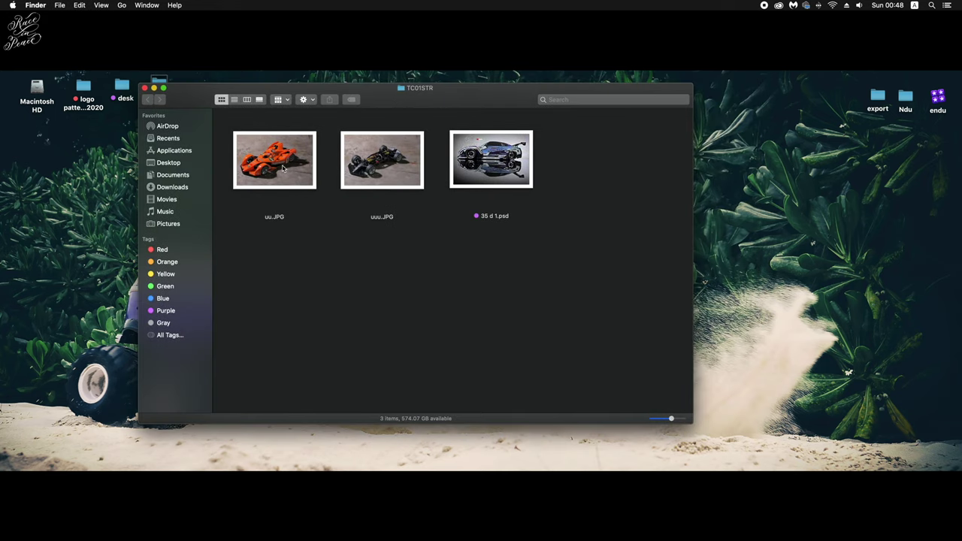
pyautogui.moveTo(399, 96); pyautogui.dragTo(450, 104)
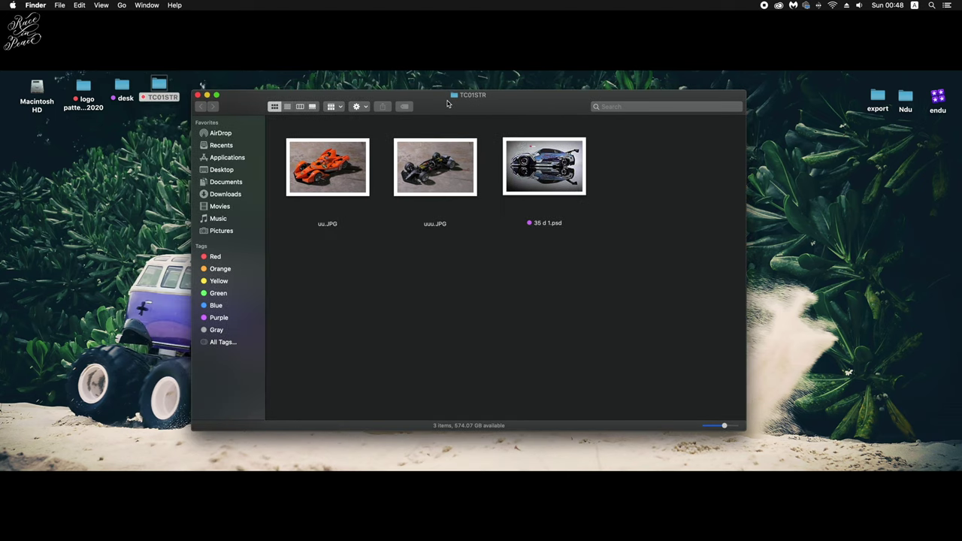
pyautogui.click(336, 165)
pyautogui.press('space')
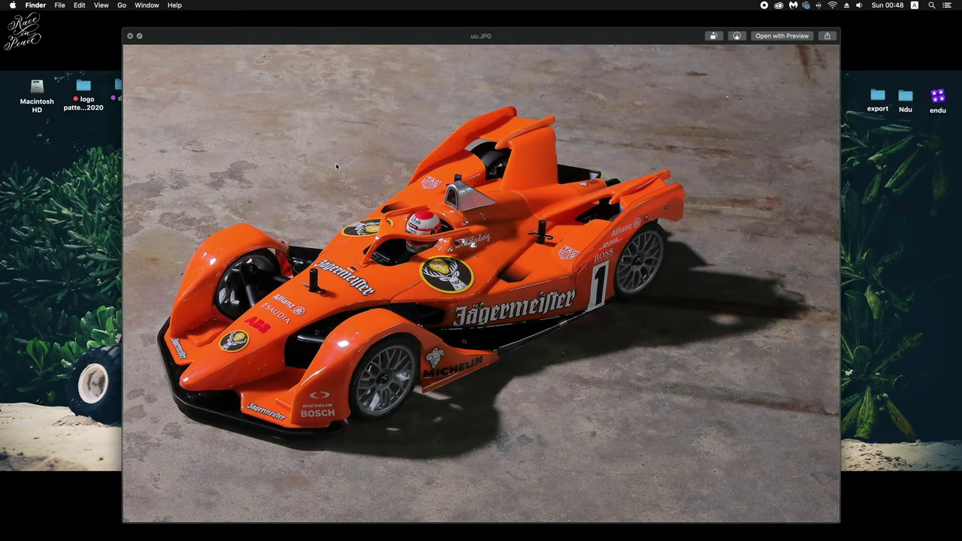
pyautogui.press('Right')
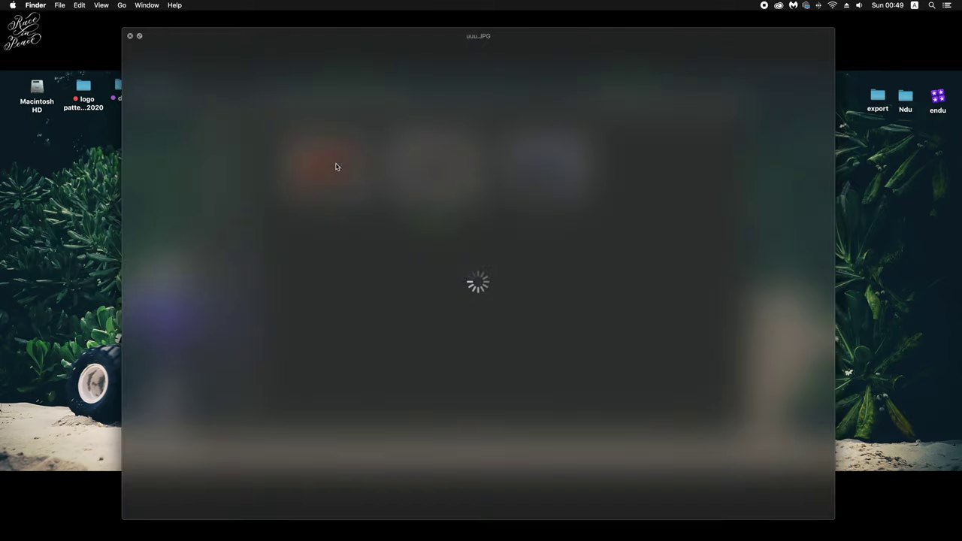
pyautogui.press('Left')
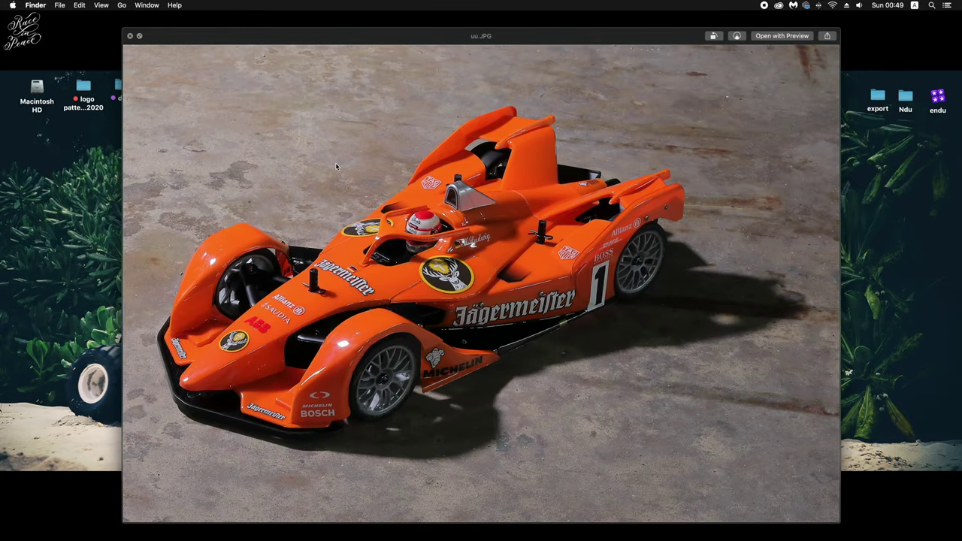
pyautogui.press('Right')
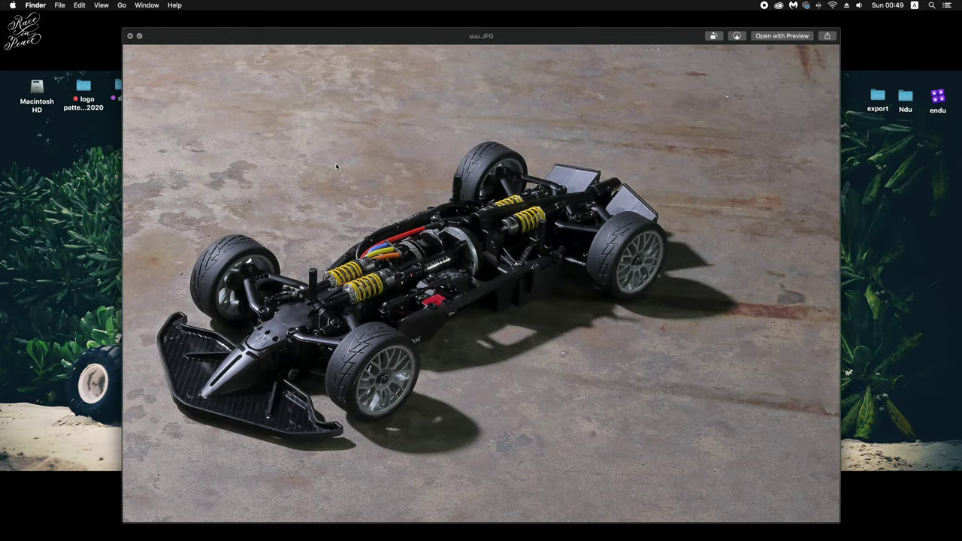
pyautogui.press('Left')
pyautogui.press('Right')
pyautogui.press('Left')
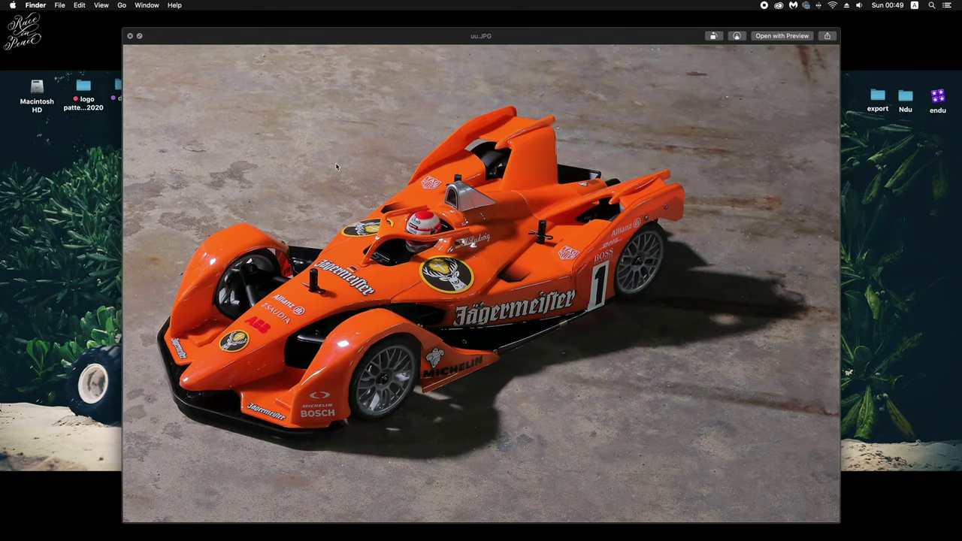
pyautogui.press('Right')
pyautogui.press('Left')
pyautogui.press('Right')
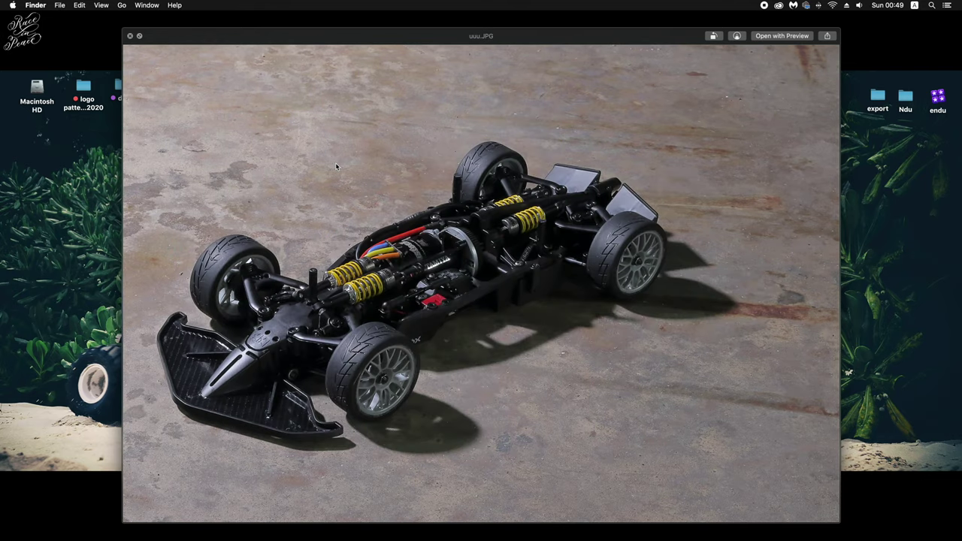
pyautogui.press('Left')
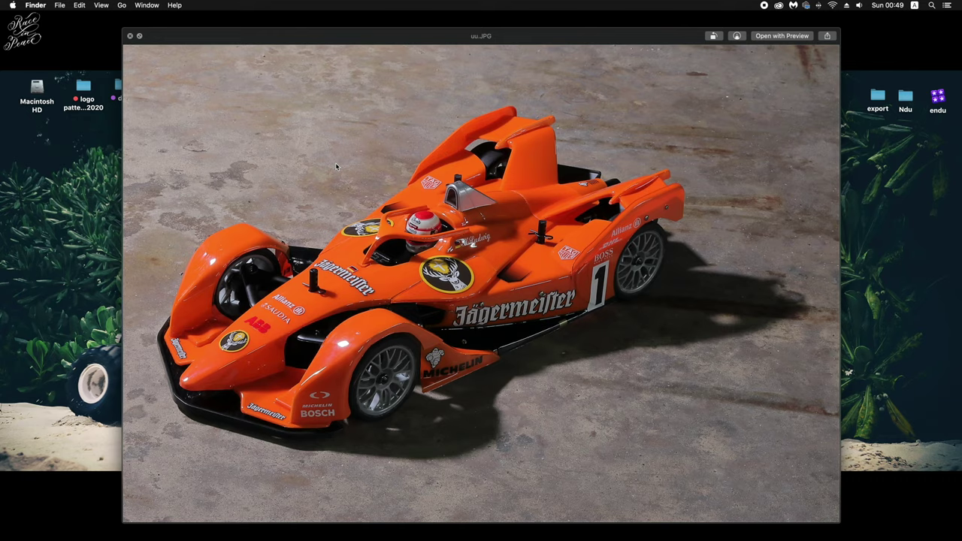
pyautogui.press('Right')
pyautogui.press('Left')
pyautogui.press('Right')
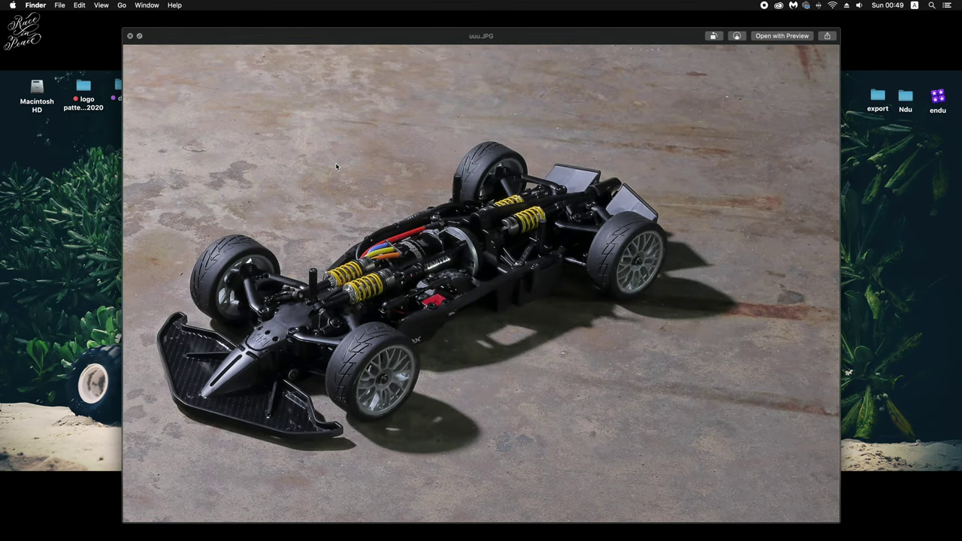
pyautogui.press('Right')
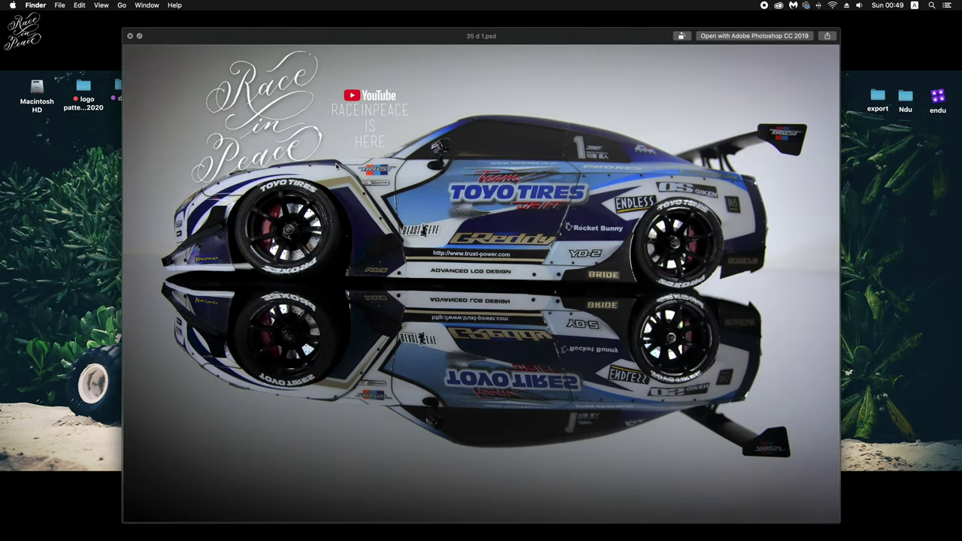
pyautogui.press('space')
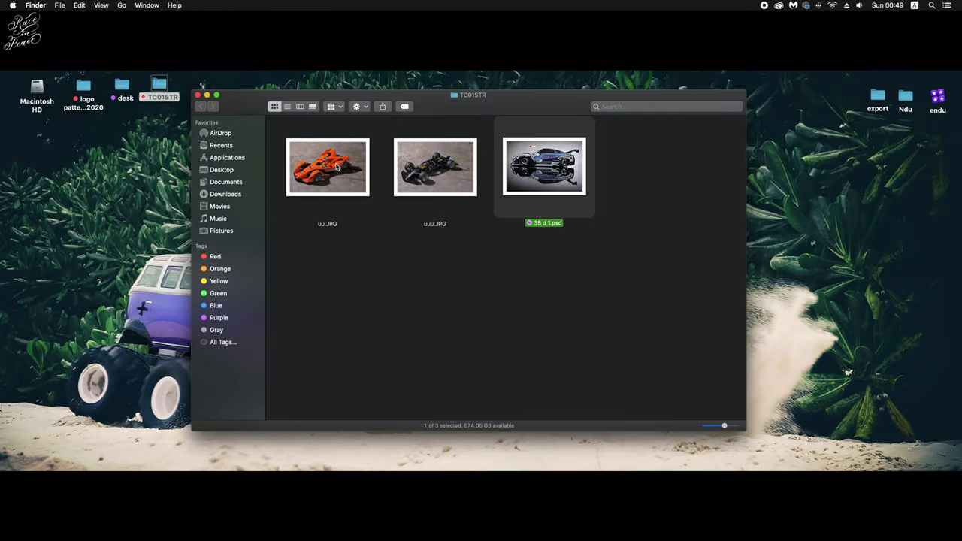
pyautogui.click(374, 273)
pyautogui.moveTo(535, 528)
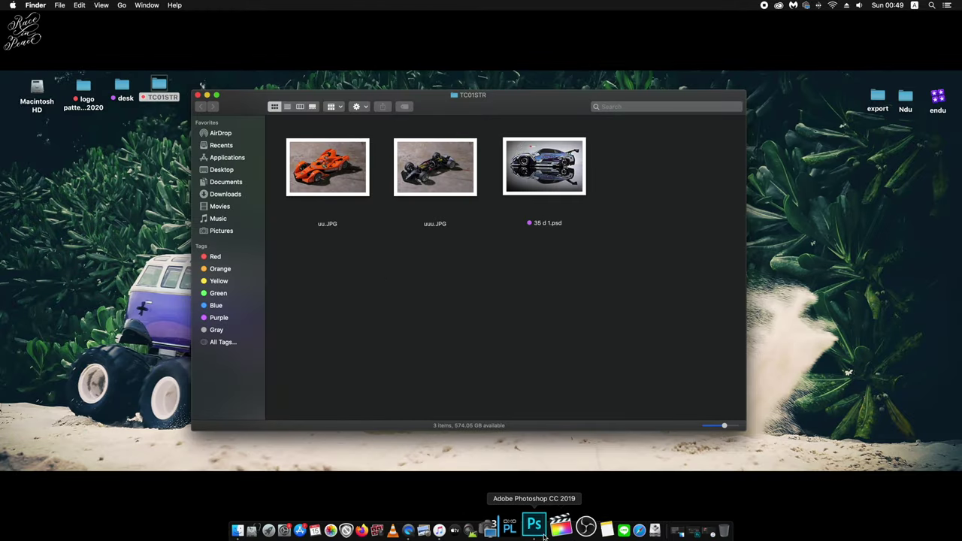
# Open uu.JPG and uuu.JPG together from the TC01STR folder in Photoshop.
pyautogui.click(535, 528)
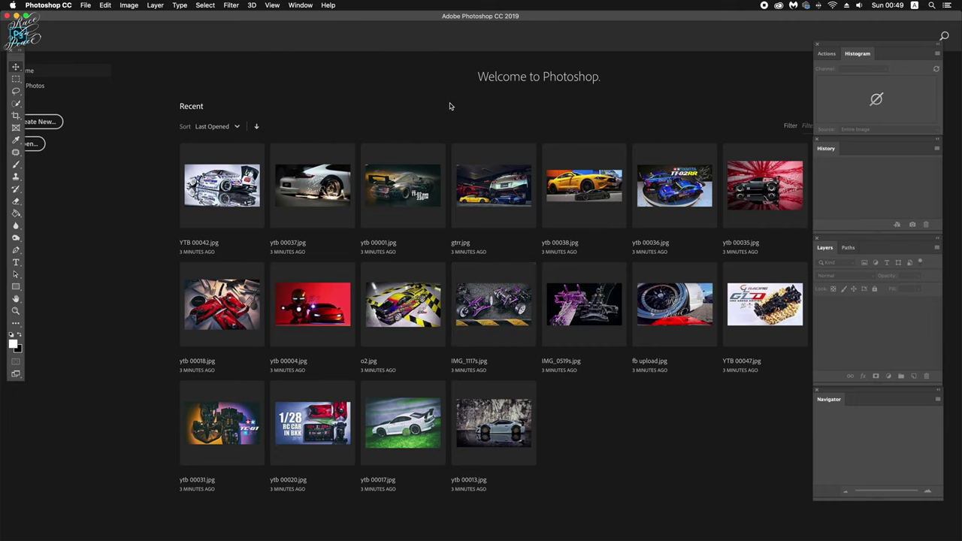
pyautogui.press('super+o')
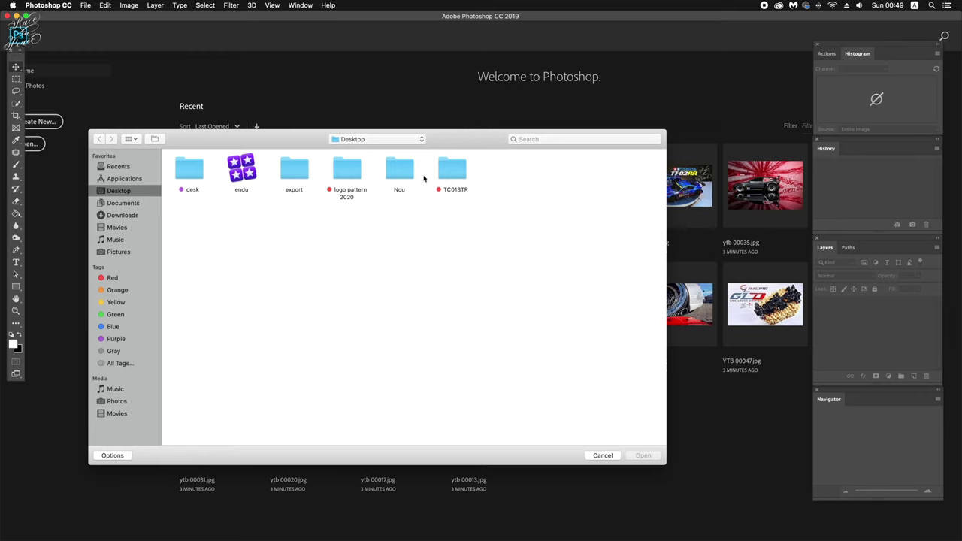
pyautogui.doubleClick(447, 175)
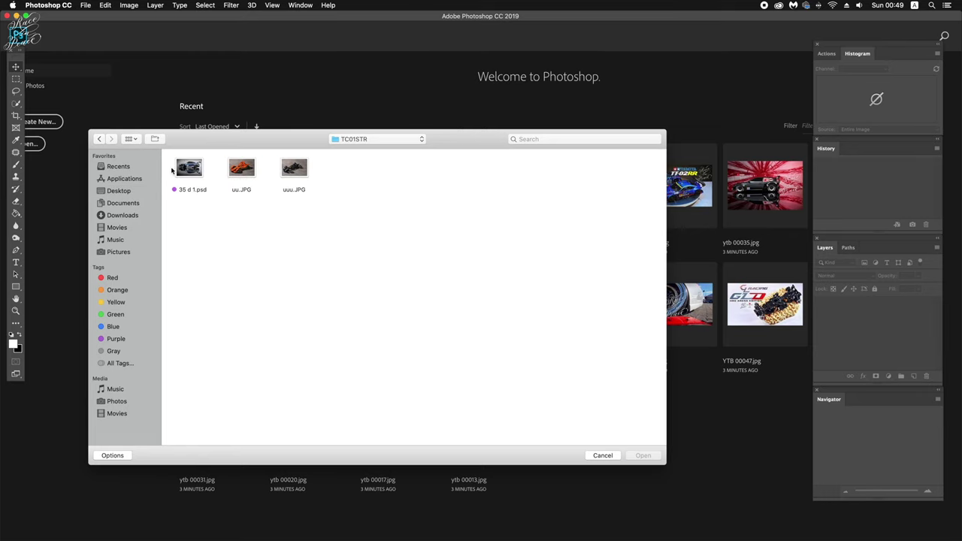
pyautogui.click(241, 170)
pyautogui.keyDown('super'); pyautogui.click(302, 170); pyautogui.keyUp('super')
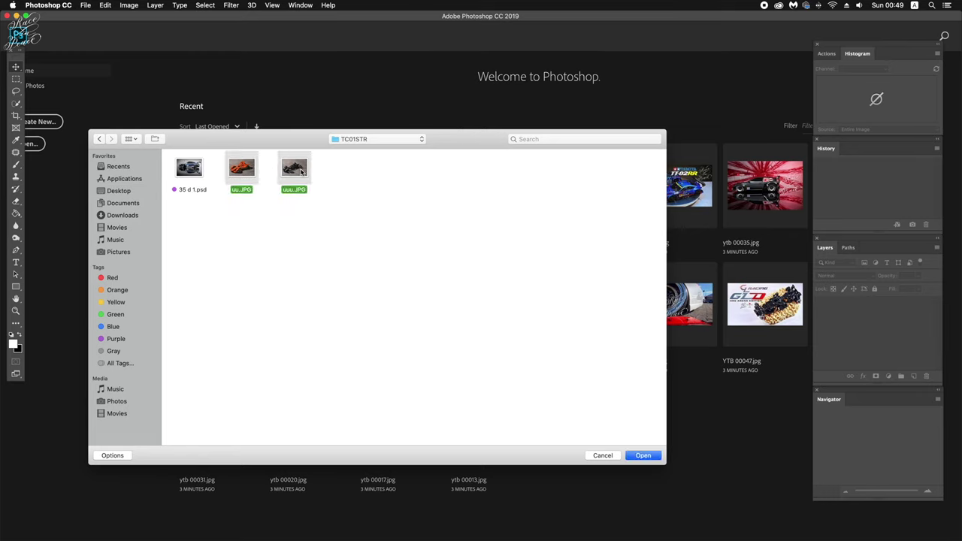
pyautogui.click(642, 456)
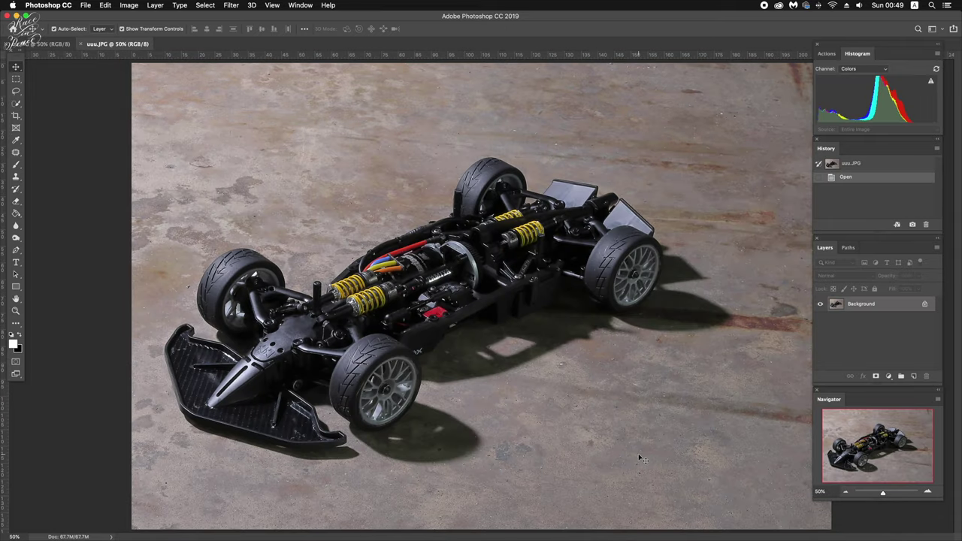
# Float uu.JPG and uuu.JPG as separate windows arranged so both are visible.
pyautogui.click(123, 45)
pyautogui.moveTo(251, 118); pyautogui.dragTo(262, 122)
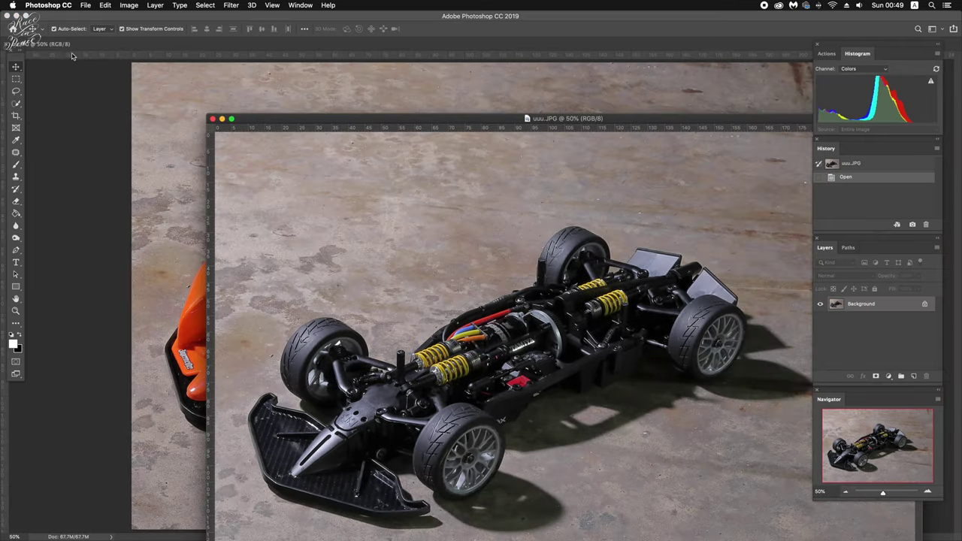
pyautogui.moveTo(60, 48); pyautogui.dragTo(221, 122)
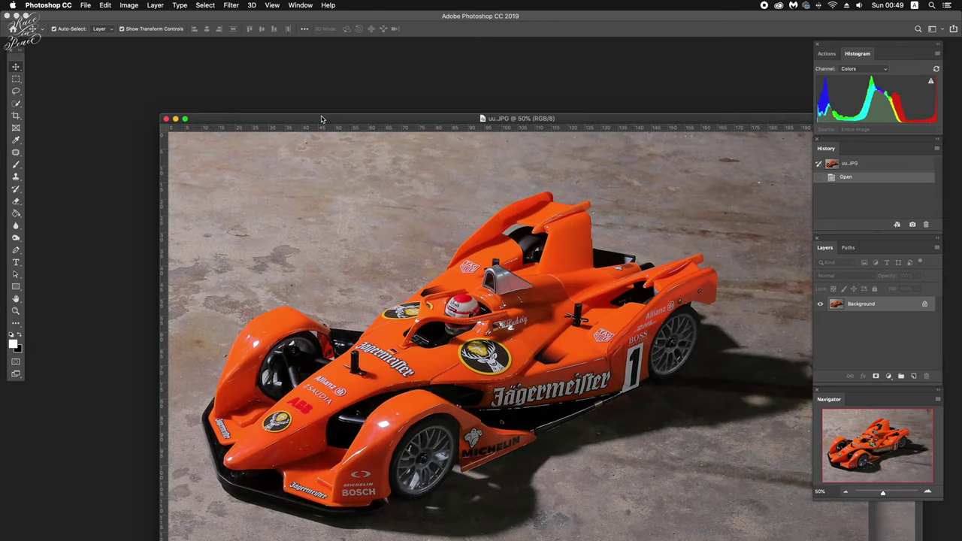
pyautogui.moveTo(323, 119); pyautogui.dragTo(187, 77)
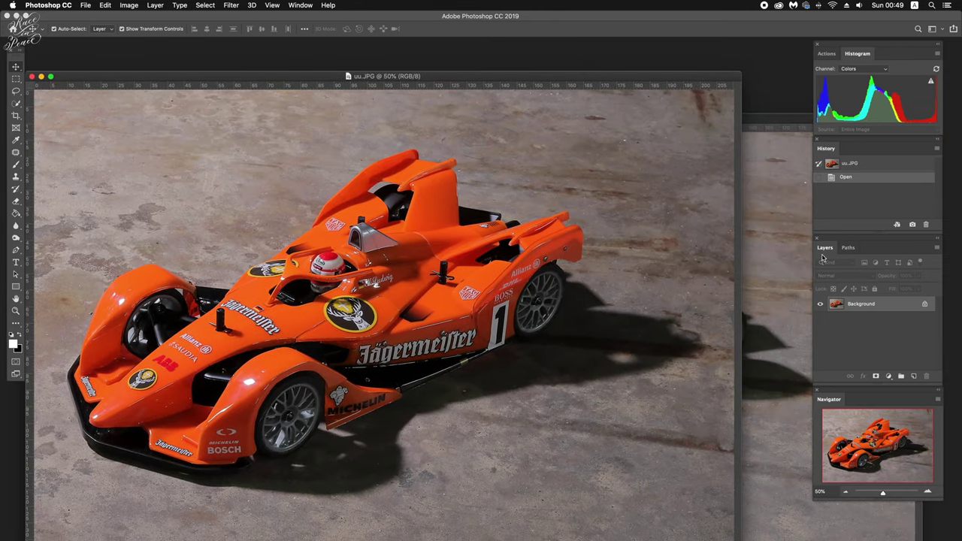
pyautogui.moveTo(769, 121)
pyautogui.mouseDown()
pyautogui.moveTo(508, 99)
pyautogui.moveTo(482, 149)
pyautogui.mouseUp()
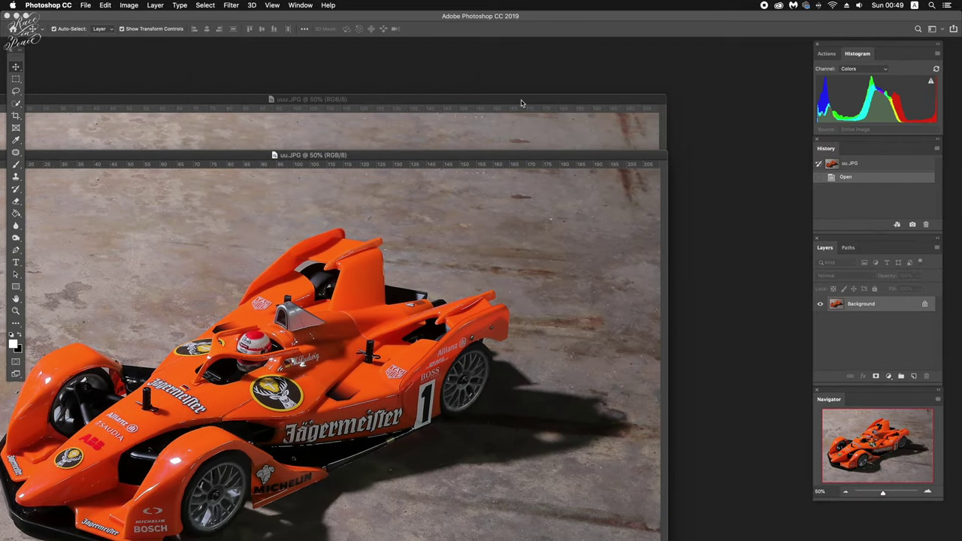
pyautogui.moveTo(524, 155); pyautogui.dragTo(604, 248)
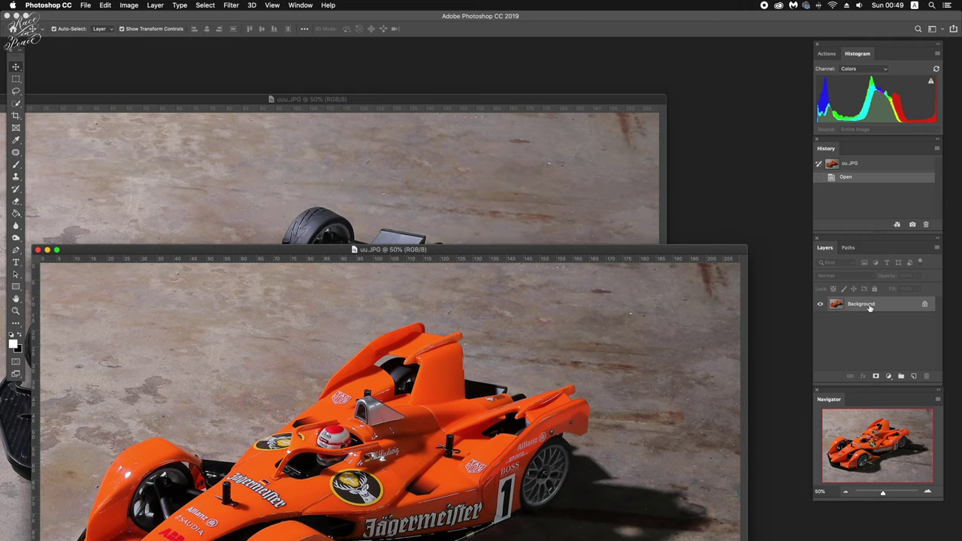
# Copy the orange car layer into uuu.JPG as Layer 1 and close uu.JPG.
pyautogui.moveTo(869, 308); pyautogui.dragTo(494, 196)
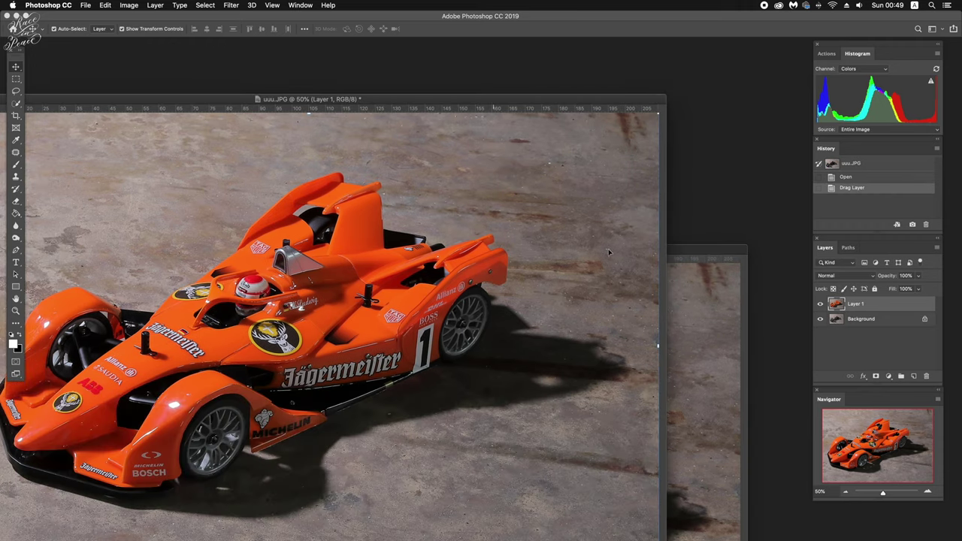
pyautogui.click(686, 285)
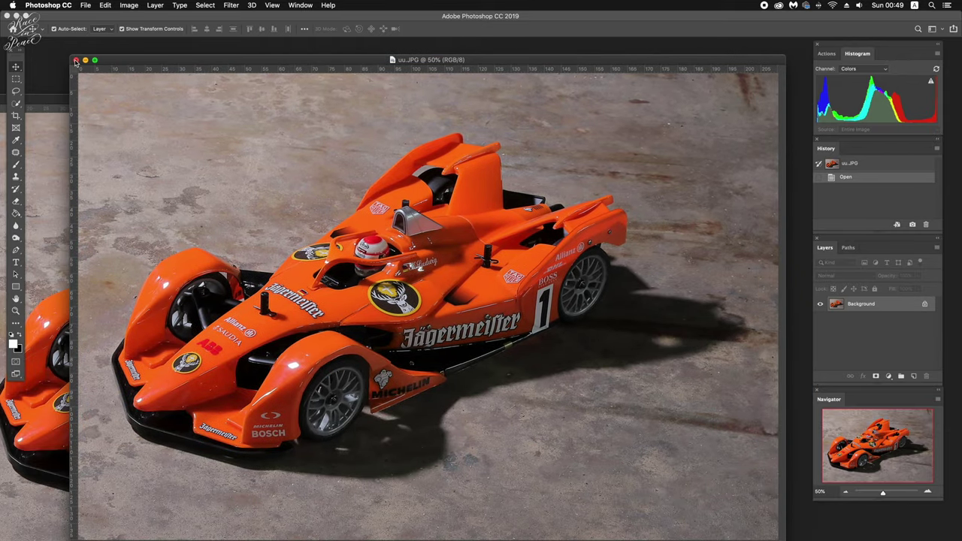
pyautogui.click(75, 59)
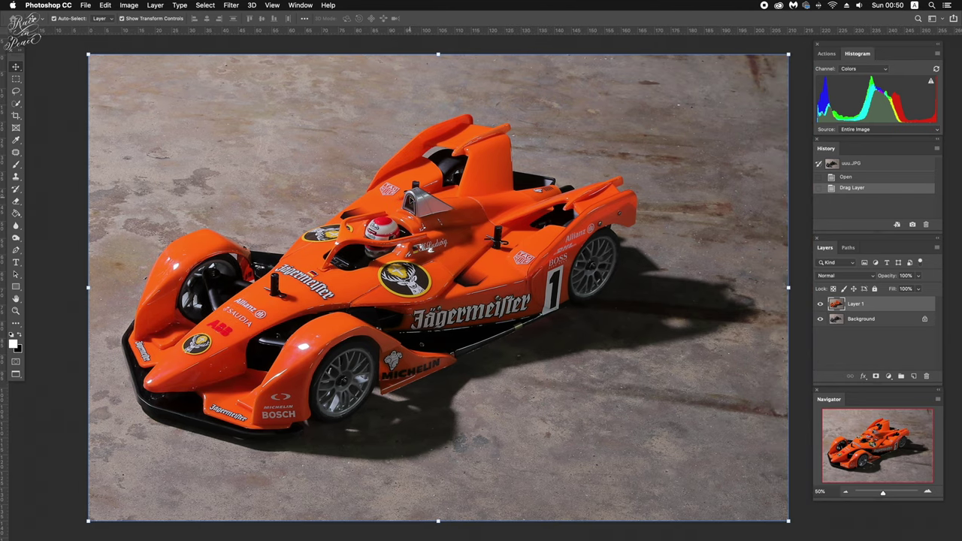
# Compare the orange car layer against the chassis, then duplicate it twice.
pyautogui.click(820, 304)
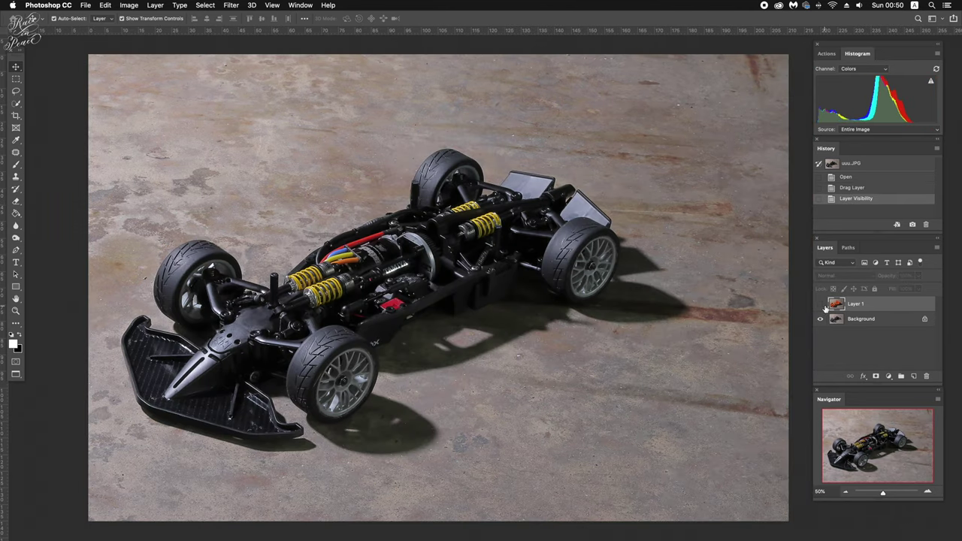
pyautogui.click(822, 304)
pyautogui.click(822, 304)
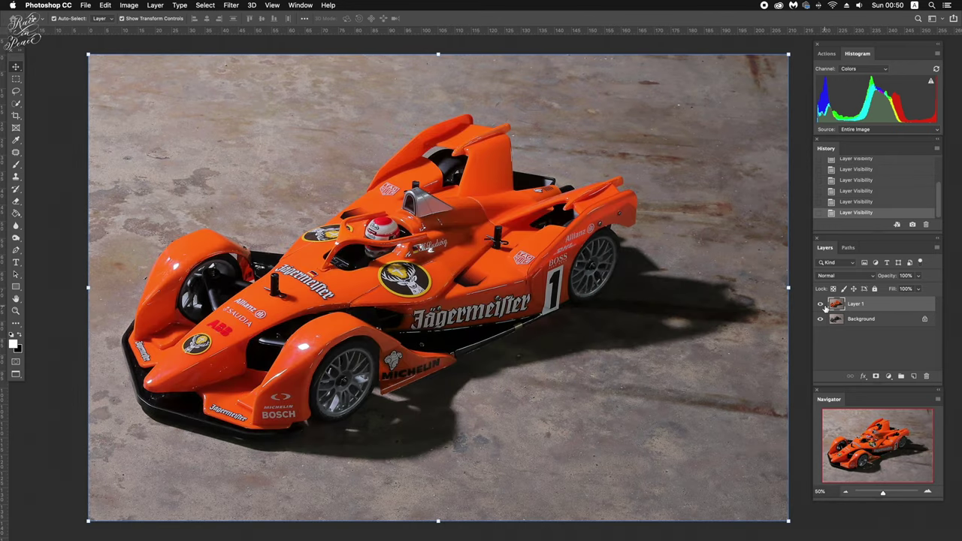
pyautogui.click(822, 304)
pyautogui.press('super+j')
pyautogui.press('super+j')
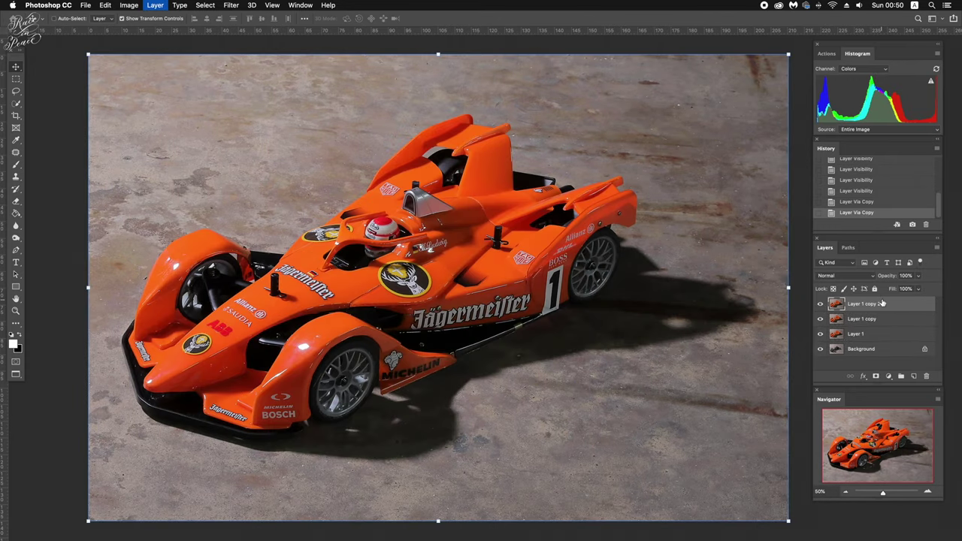
pyautogui.press('super+j')
# Hide the older car copies, leaving only the newest copy and Background visible, and choose the Eraser.
pyautogui.moveTo(822, 349); pyautogui.dragTo(821, 319)
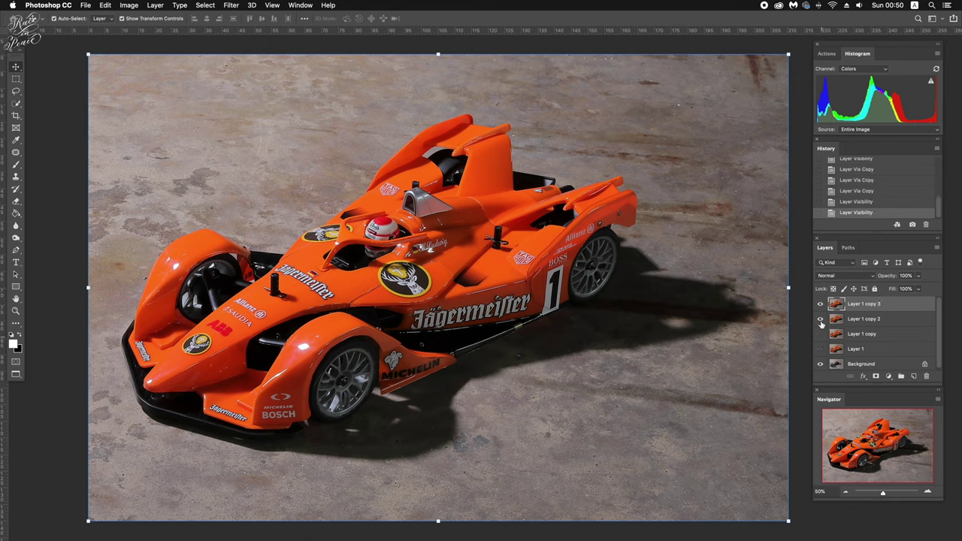
pyautogui.press('super+j')
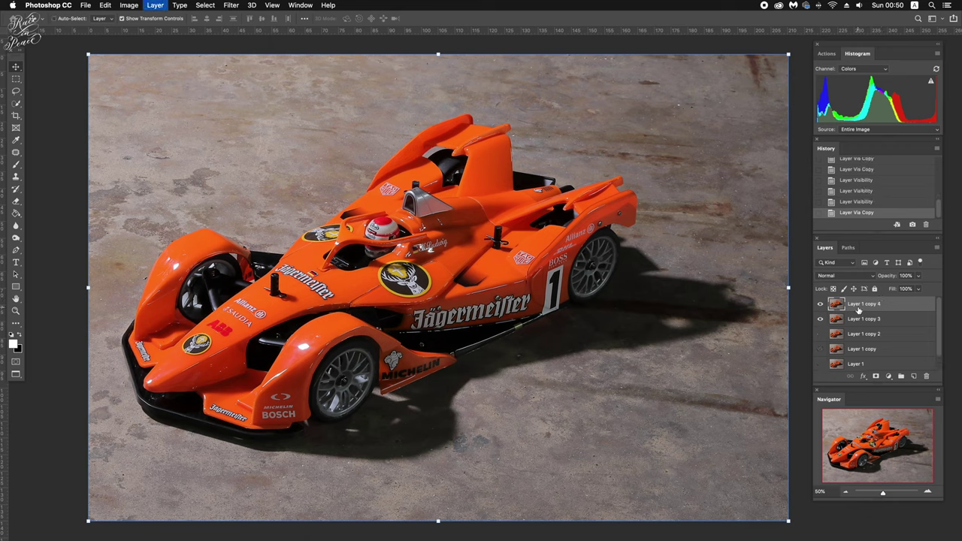
pyautogui.click(821, 318)
pyautogui.moveTo(850, 388); pyautogui.dragTo(849, 400)
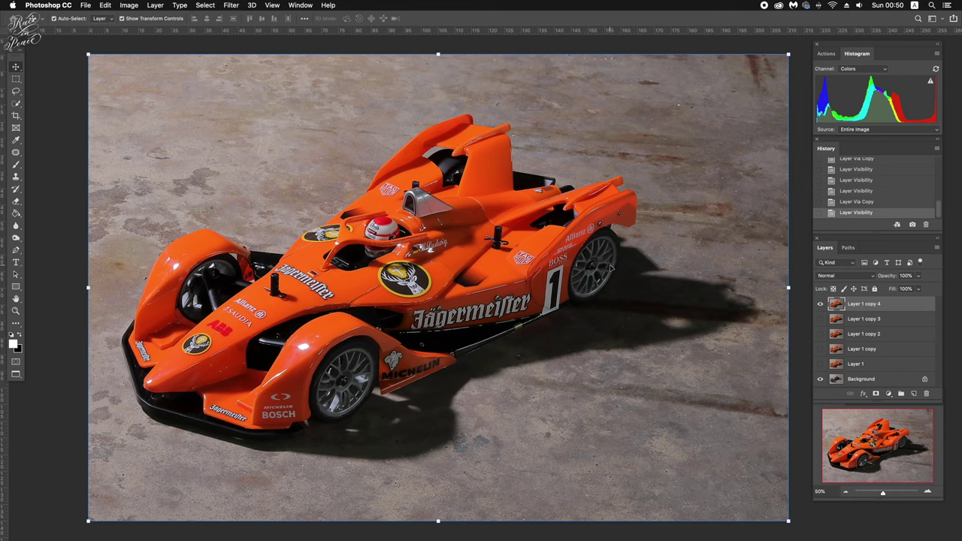
pyautogui.press('e')
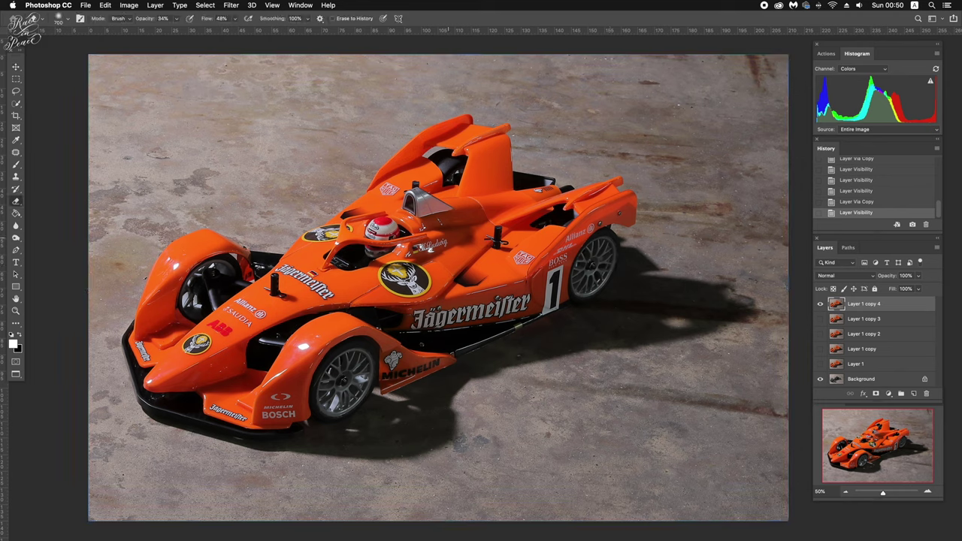
# Set the Eraser to 80% opacity, 85% flow and a 1100 brush size.
pyautogui.click(177, 18)
pyautogui.moveTo(180, 34); pyautogui.dragTo(197, 34)
pyautogui.click(235, 19)
pyautogui.moveTo(238, 33); pyautogui.dragTo(252, 33)
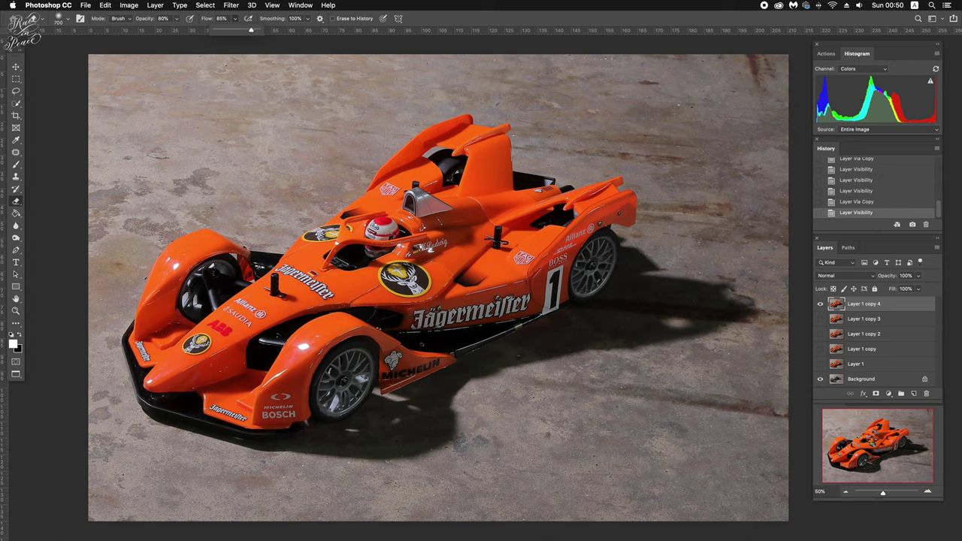
pyautogui.press(']')
pyautogui.press(']')
pyautogui.press(']')
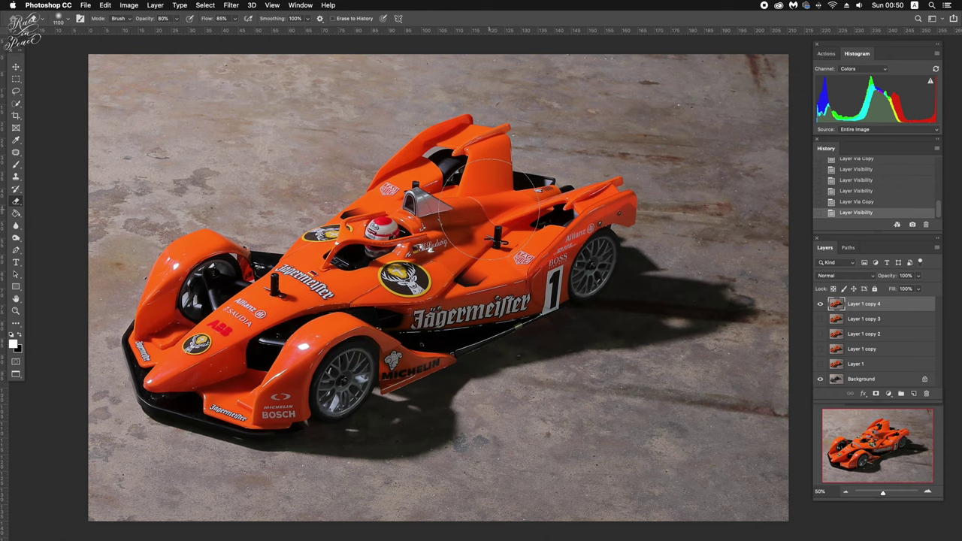
# Erase the body behind the cockpit to reveal the spring, lowering eraser opacity to 70%.
pyautogui.moveTo(488, 208); pyautogui.dragTo(510, 219)
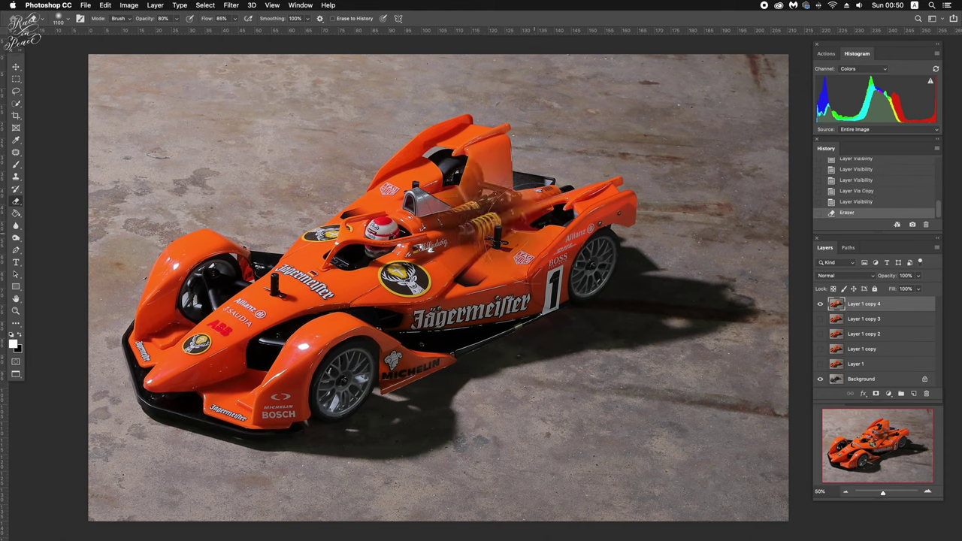
pyautogui.moveTo(519, 229); pyautogui.dragTo(535, 233)
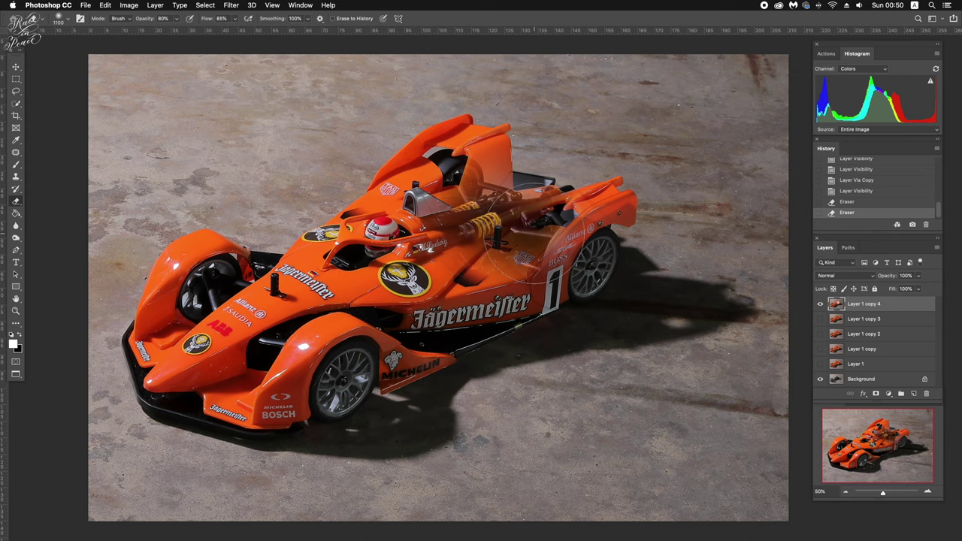
pyautogui.hotkey('ctrl', 'z')
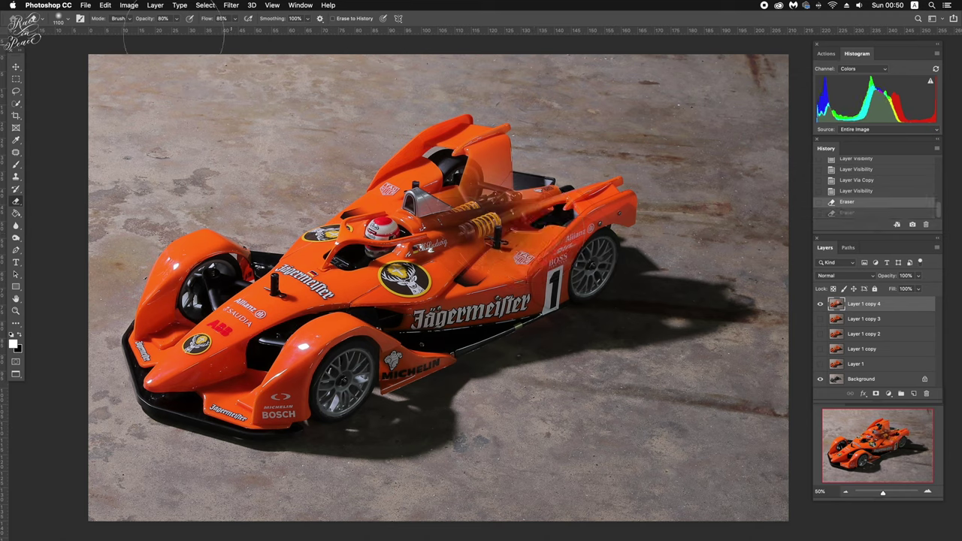
pyautogui.click(175, 21)
pyautogui.moveTo(177, 30); pyautogui.dragTo(172, 31)
pyautogui.click(503, 226)
pyautogui.hotkey('ctrl', 'z')
# Fade the rear, lower bodywork, cockpit surround and side panels of the top car layer.
pyautogui.click(234, 18)
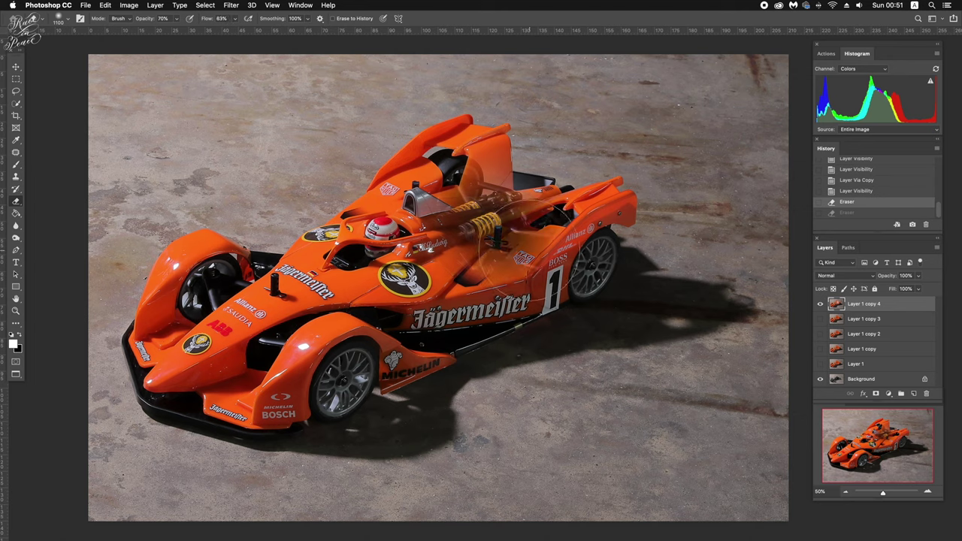
pyautogui.click(512, 247)
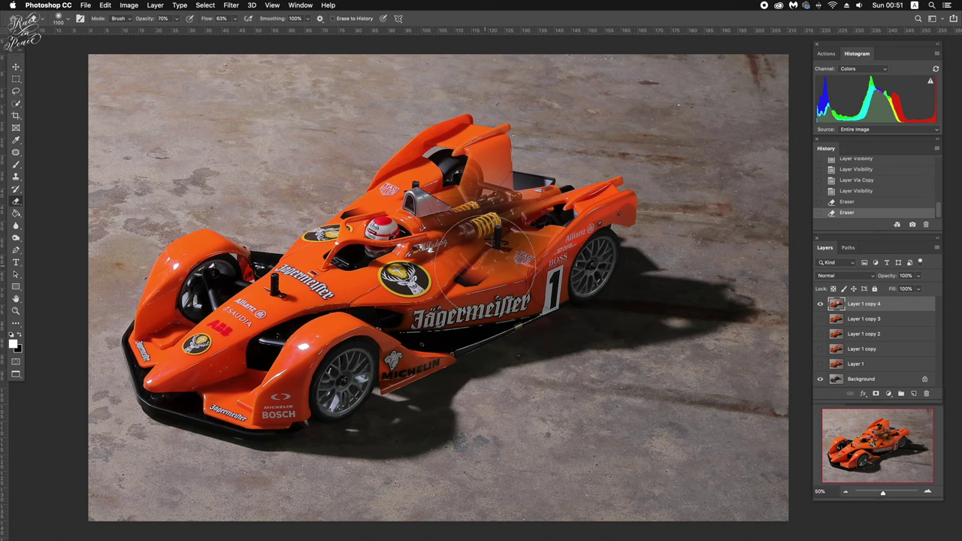
pyautogui.moveTo(485, 262); pyautogui.dragTo(476, 293)
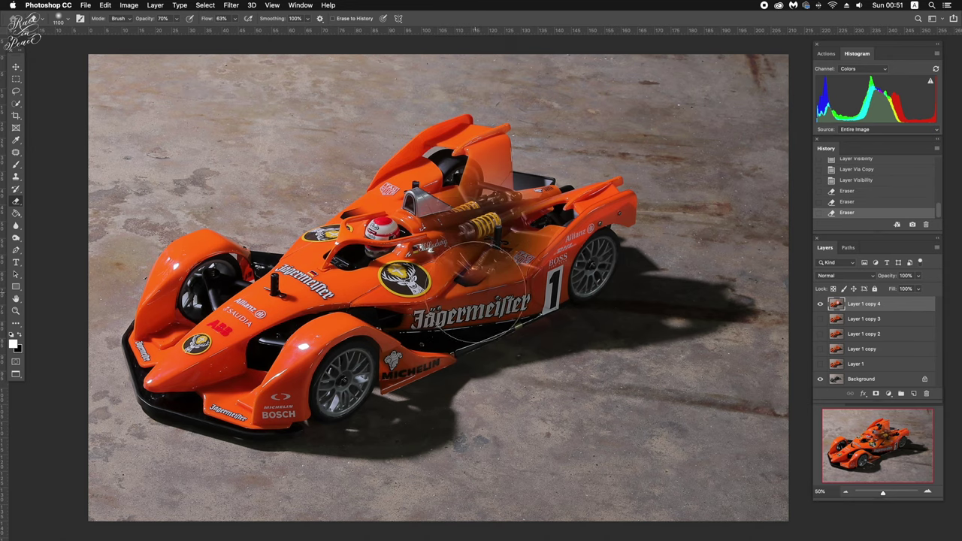
pyautogui.click(492, 282)
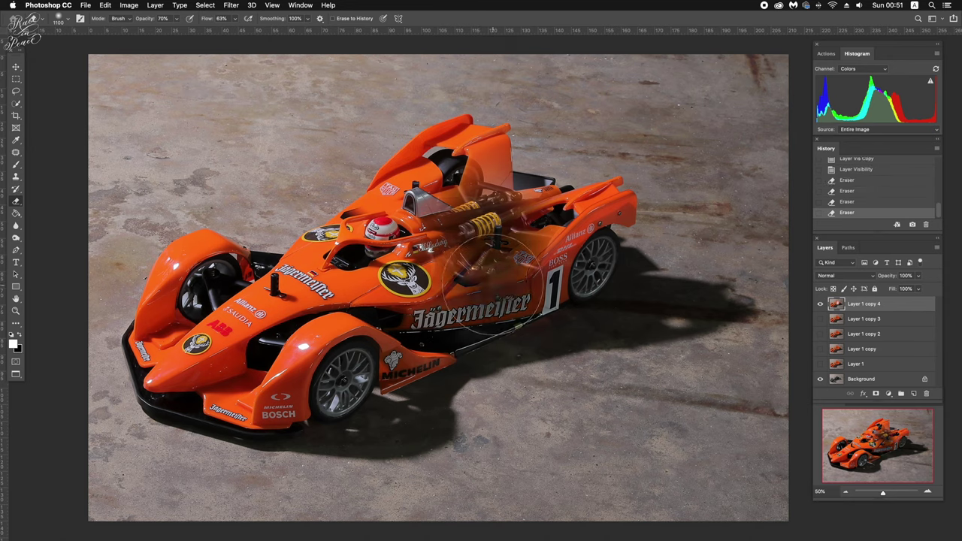
pyautogui.hotkey('ctrl', 'z')
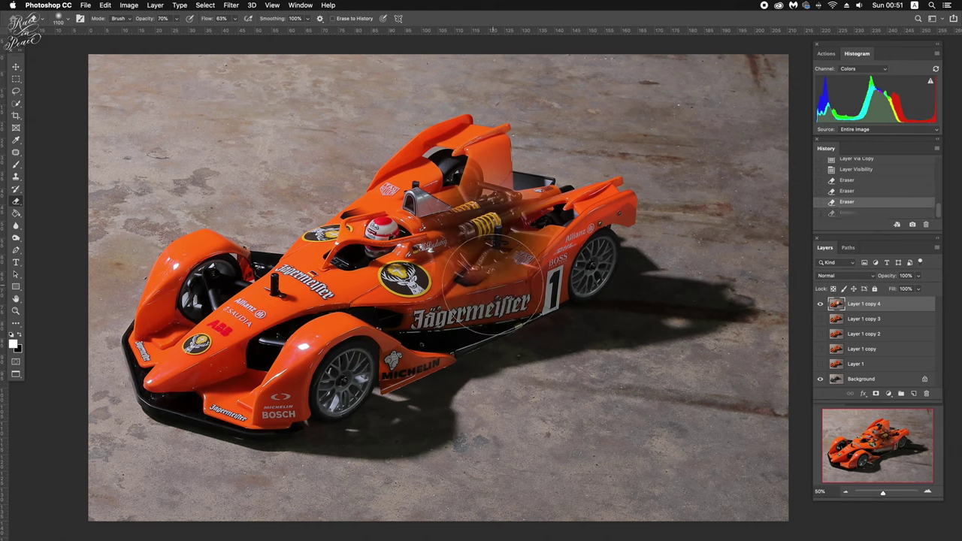
pyautogui.moveTo(493, 267); pyautogui.dragTo(489, 286)
pyautogui.moveTo(369, 293); pyautogui.dragTo(316, 315)
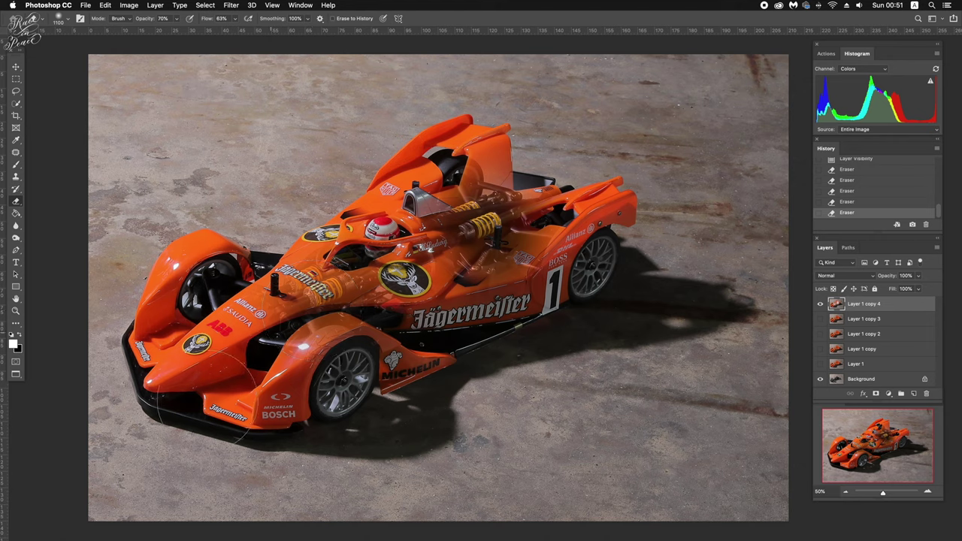
pyautogui.click(263, 336)
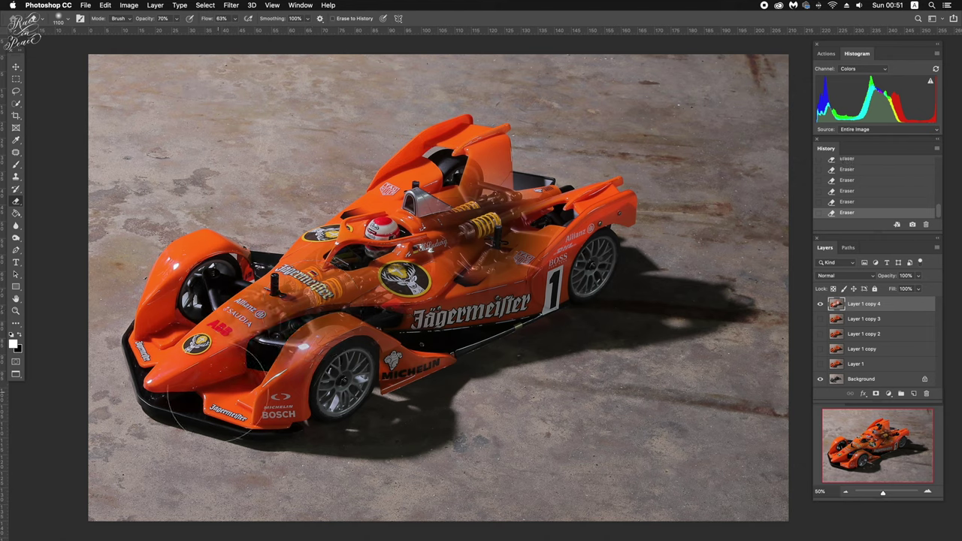
# Erase the front-left nose more gently at 58% eraser opacity.
pyautogui.click(216, 393)
pyautogui.click(223, 391)
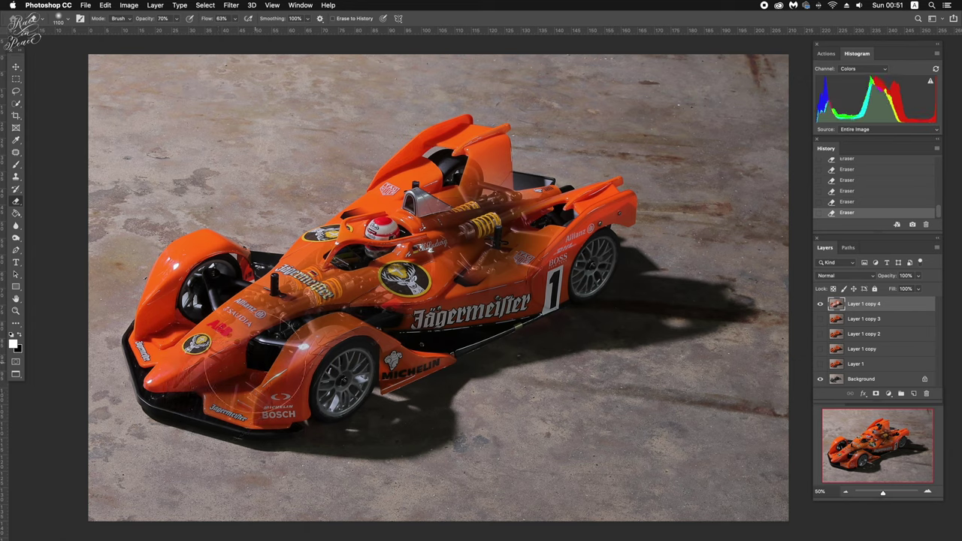
pyautogui.hotkey('ctrl', 'z')
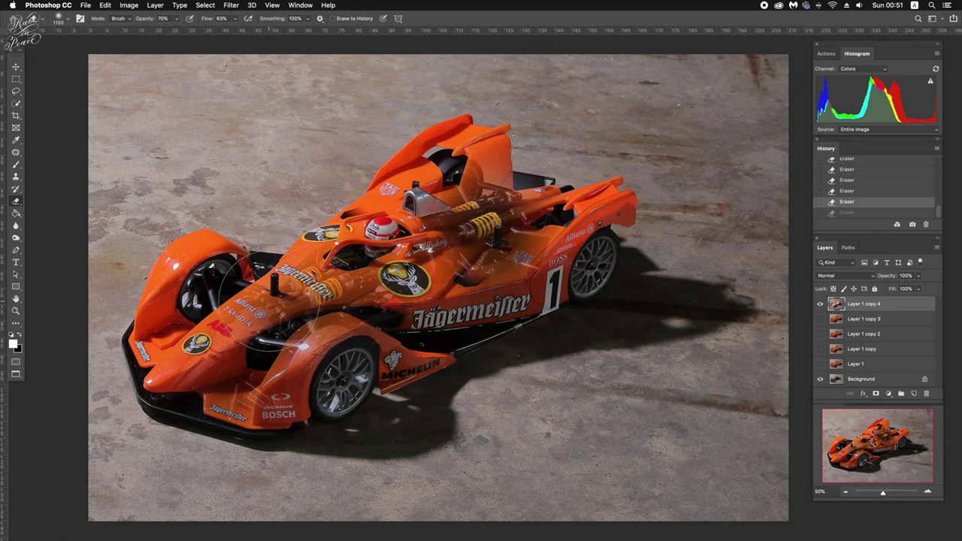
pyautogui.click(176, 18)
pyautogui.moveTo(176, 32); pyautogui.dragTo(169, 32)
pyautogui.moveTo(255, 353); pyautogui.dragTo(282, 387)
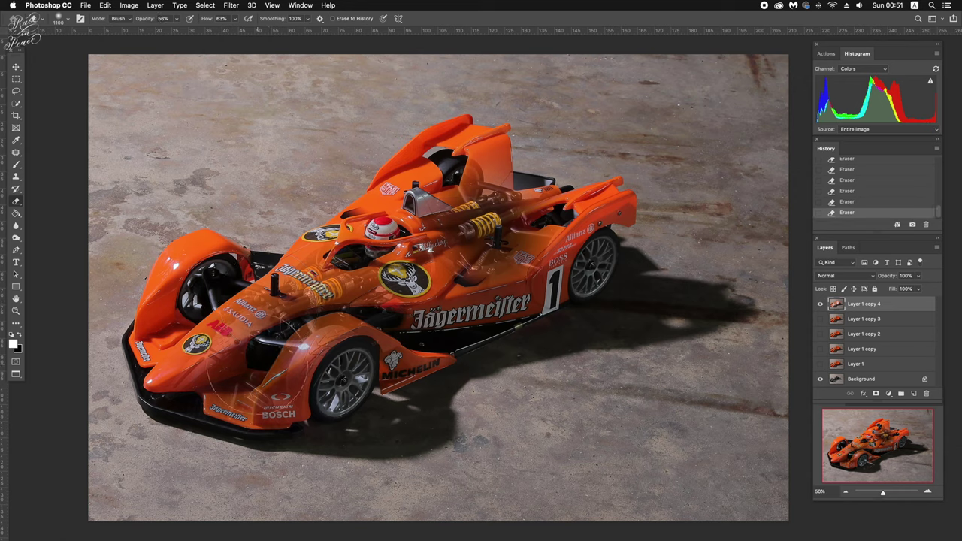
# At 41% opacity, fade the body above the Jägermeister lettering and around the rear strut.
pyautogui.click(176, 18)
pyautogui.moveTo(174, 32); pyautogui.dragTo(169, 31)
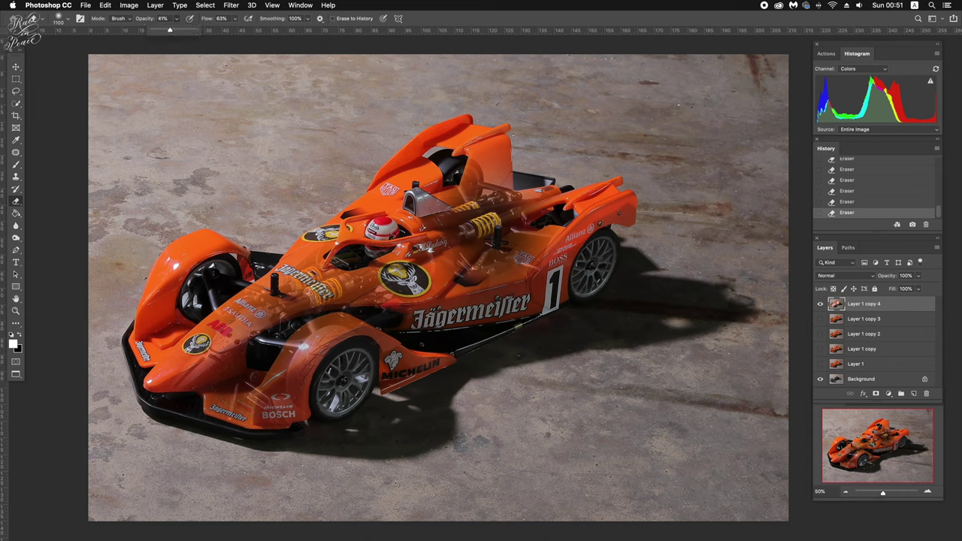
pyautogui.click(334, 316)
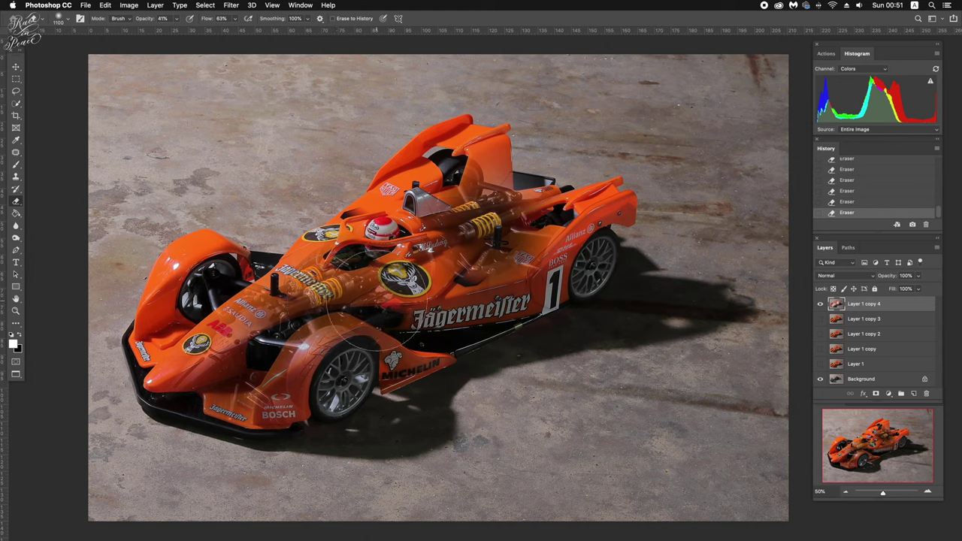
pyautogui.moveTo(375, 317); pyautogui.dragTo(379, 317)
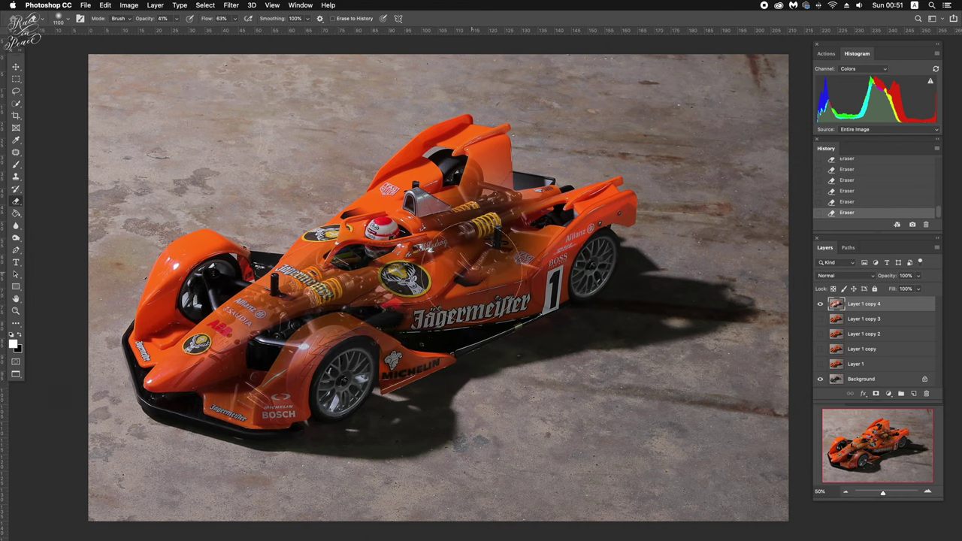
pyautogui.moveTo(438, 295); pyautogui.dragTo(489, 248)
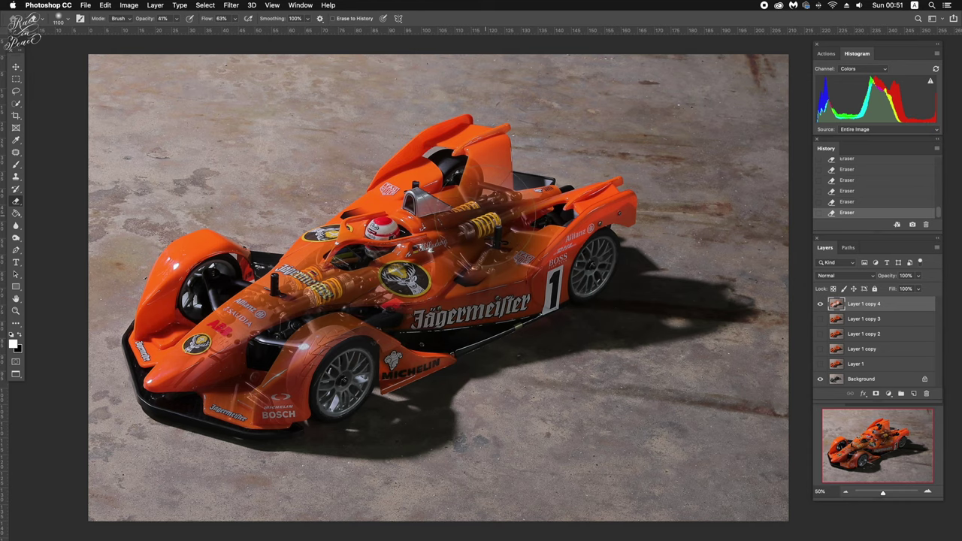
pyautogui.moveTo(499, 188); pyautogui.dragTo(562, 197)
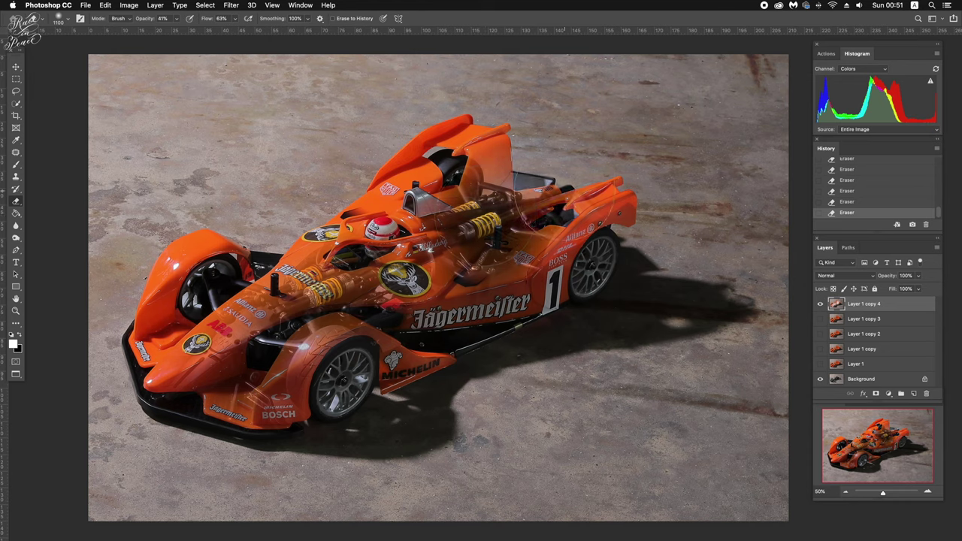
pyautogui.hotkey('ctrl', 'z')
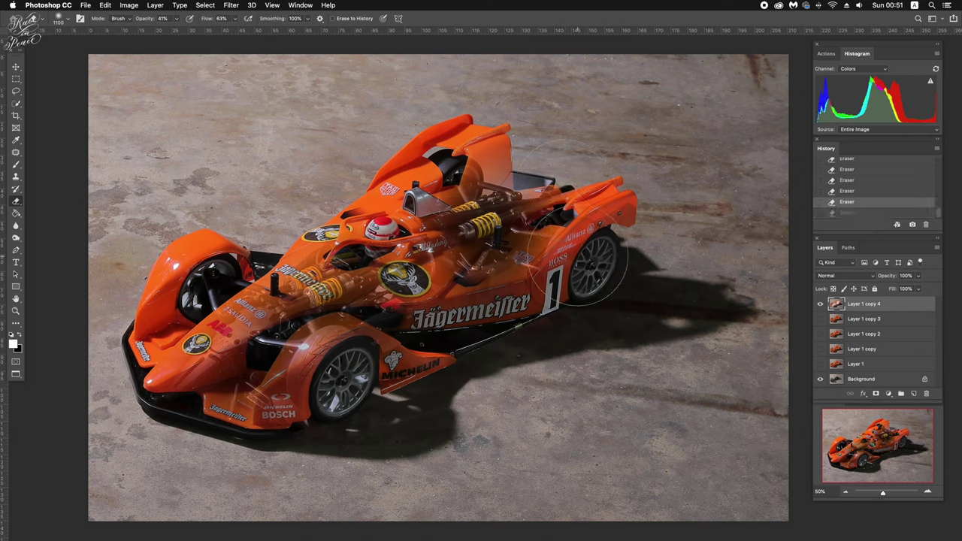
pyautogui.hotkey('ctrl', 'z')
pyautogui.hotkey('ctrl', 'z')
# Shrink the eraser to 900, restore the rear strut erase and confirm new eraser opacity.
pyautogui.press('[')
pyautogui.press('[')
pyautogui.click(234, 21)
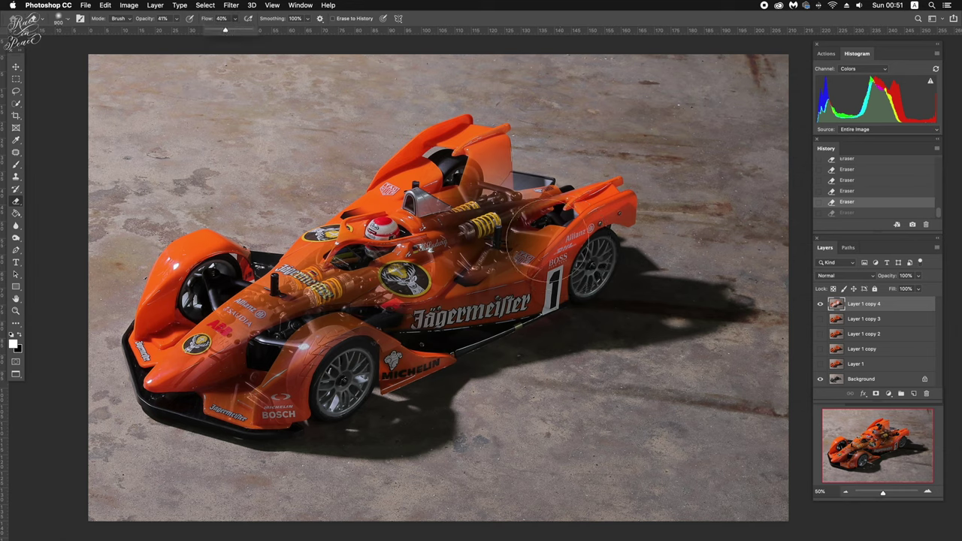
pyautogui.hotkey('ctrl', 'z')
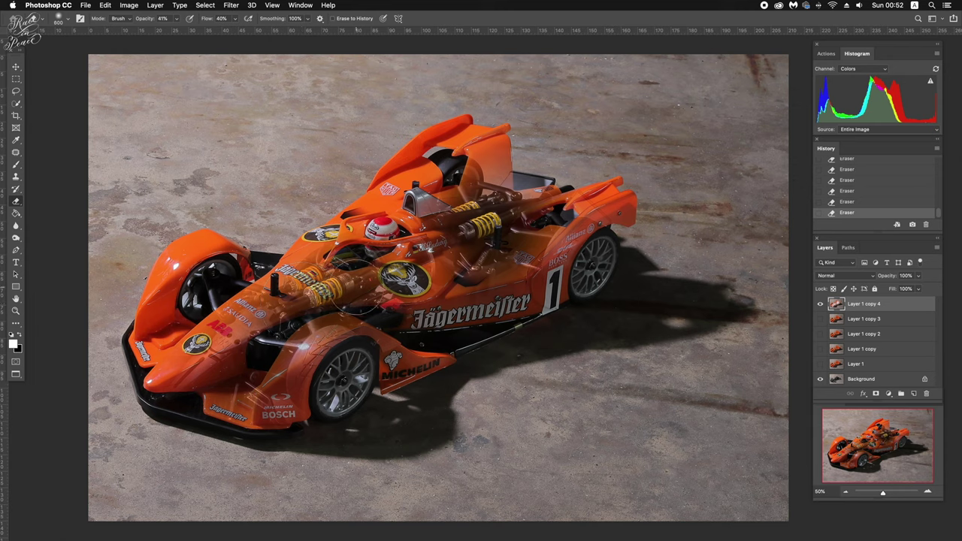
pyautogui.click(177, 19)
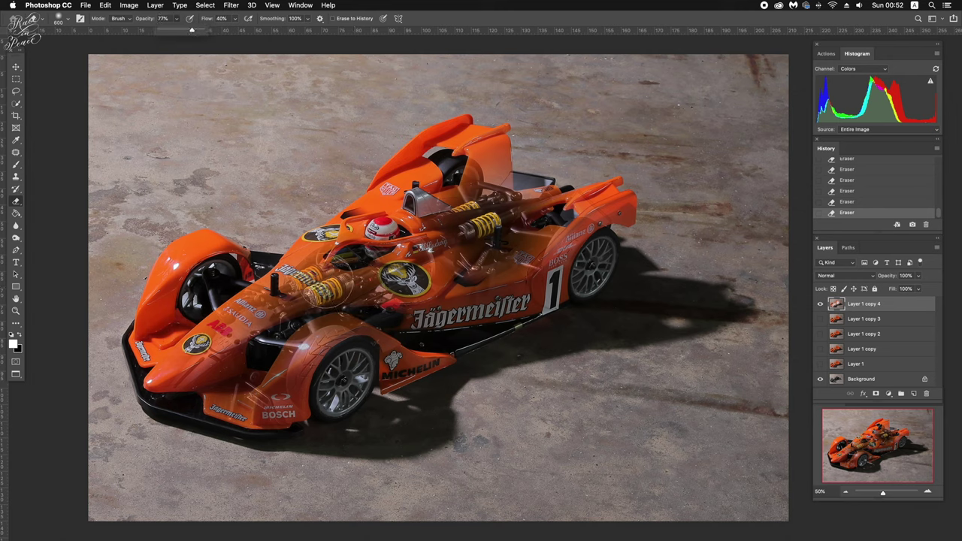
pyautogui.write('77')
pyautogui.press('Return')
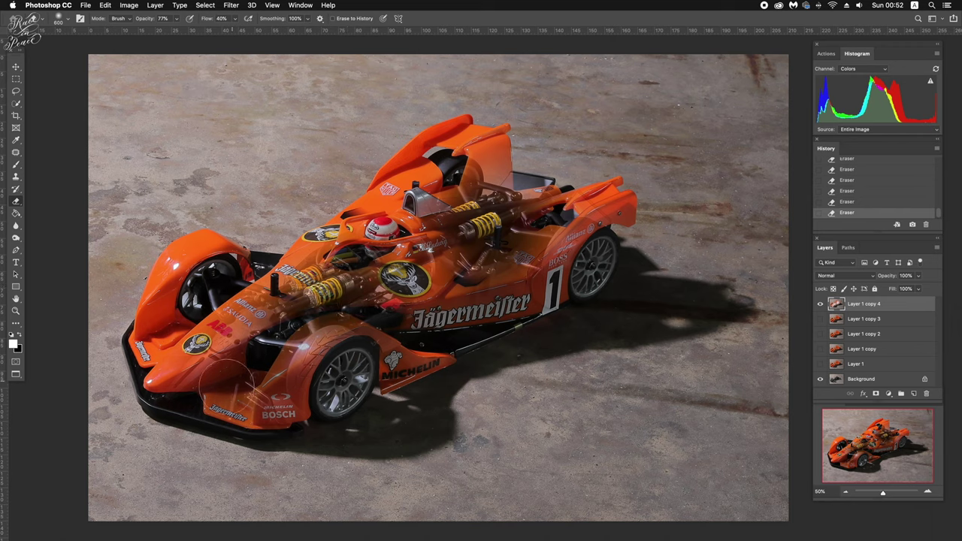
# At 58% opacity, fade the orange over the front nose and front wheel arch.
pyautogui.moveTo(227, 385)
pyautogui.mouseDown()
pyautogui.moveTo(208, 407)
pyautogui.moveTo(68, 414)
pyautogui.mouseUp()
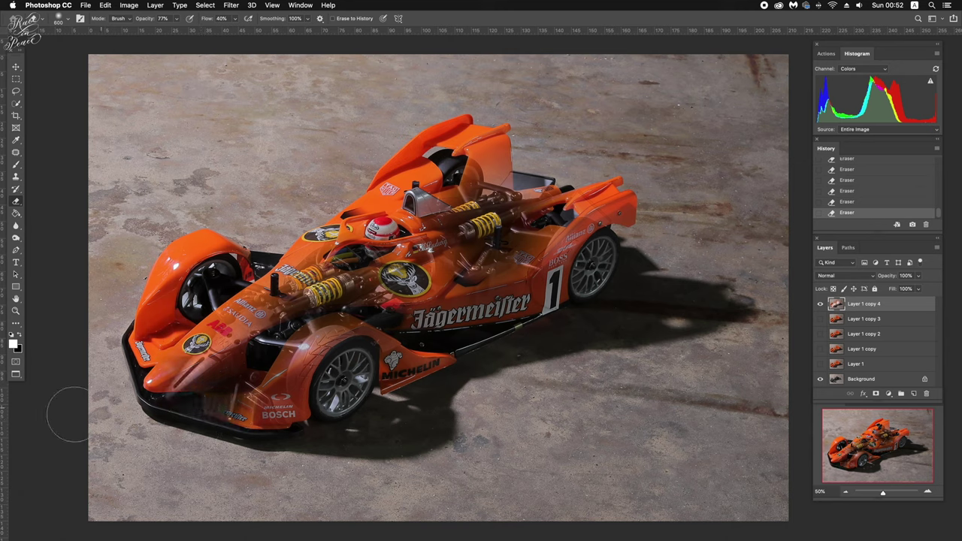
pyautogui.hotkey('ctrl', 'z')
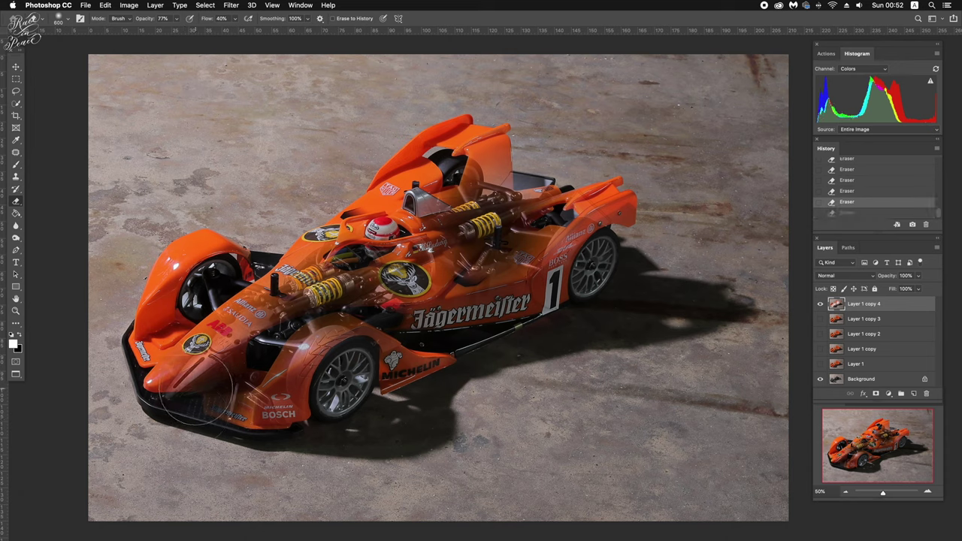
pyautogui.moveTo(200, 399); pyautogui.dragTo(192, 390)
pyautogui.hotkey('ctrl', 'z')
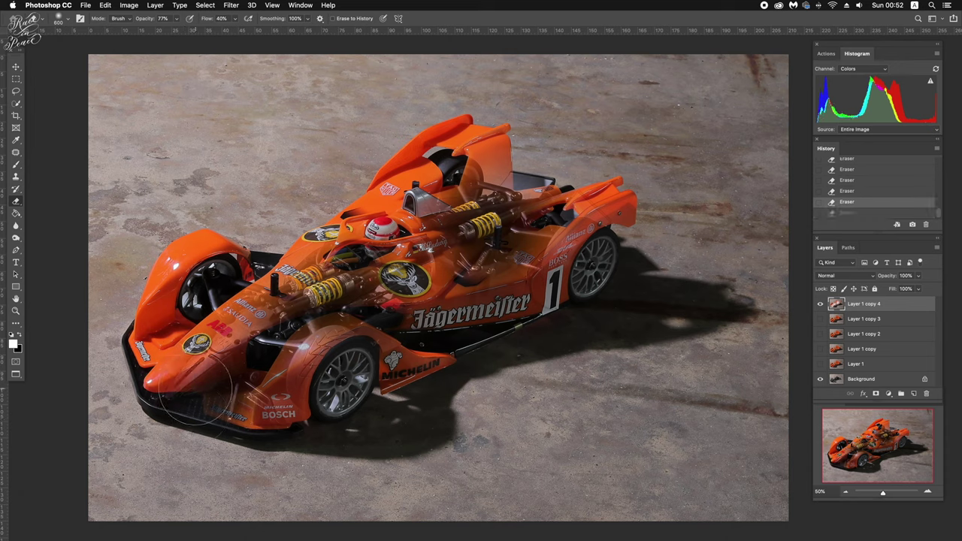
pyautogui.click(176, 19)
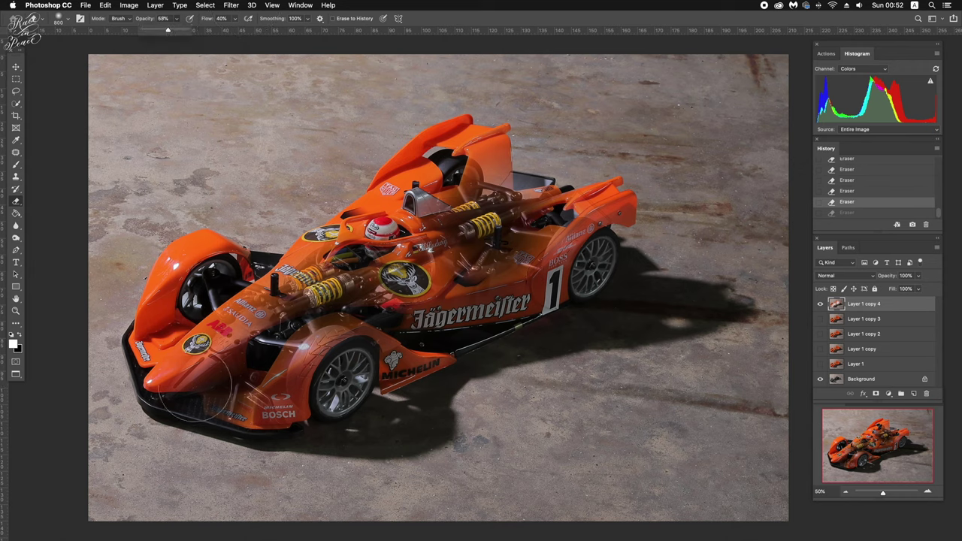
pyautogui.moveTo(180, 395); pyautogui.dragTo(191, 387)
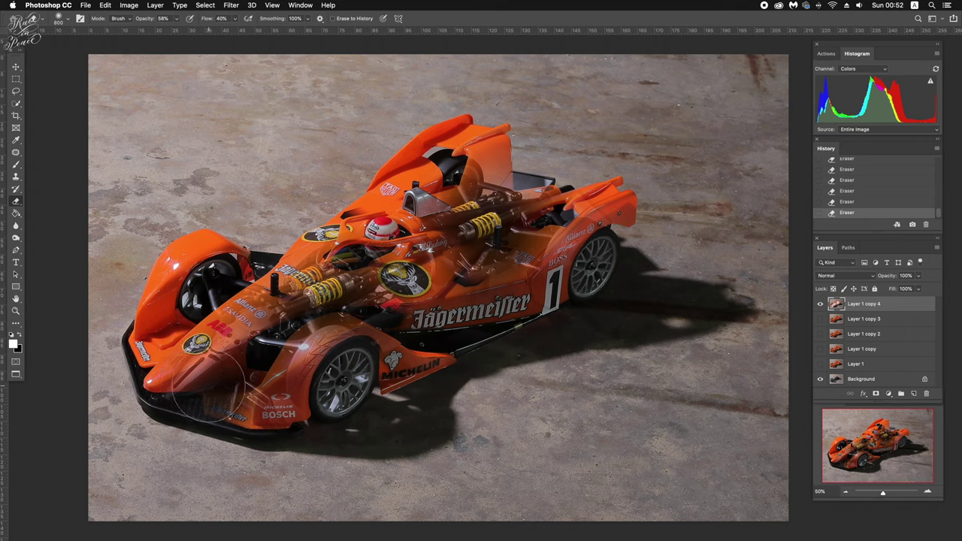
pyautogui.moveTo(221, 394)
pyautogui.mouseDown()
pyautogui.moveTo(269, 359)
pyautogui.moveTo(343, 364)
pyautogui.mouseUp()
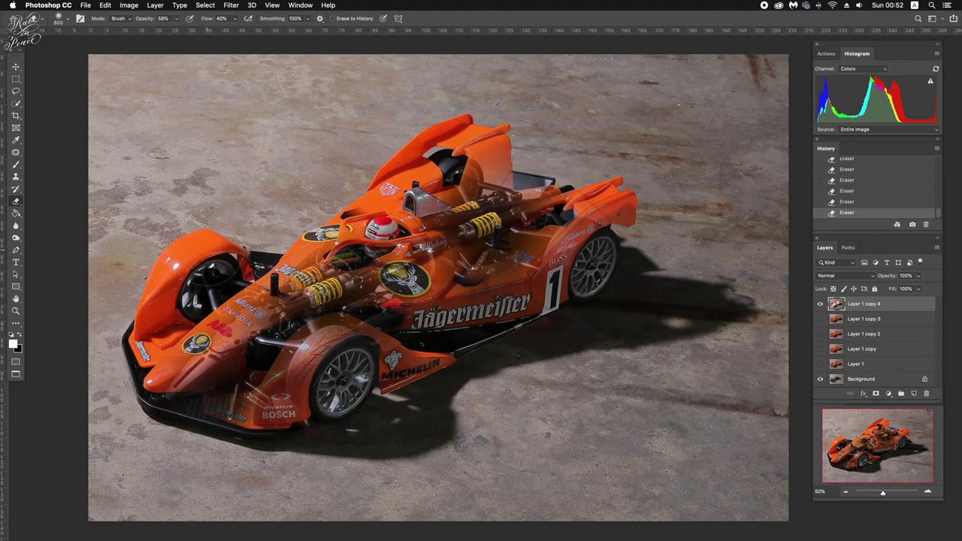
# Compare the top layer on and off, then fade the orange over the rear wing and front wheel arch.
pyautogui.click(820, 304)
pyautogui.click(820, 304)
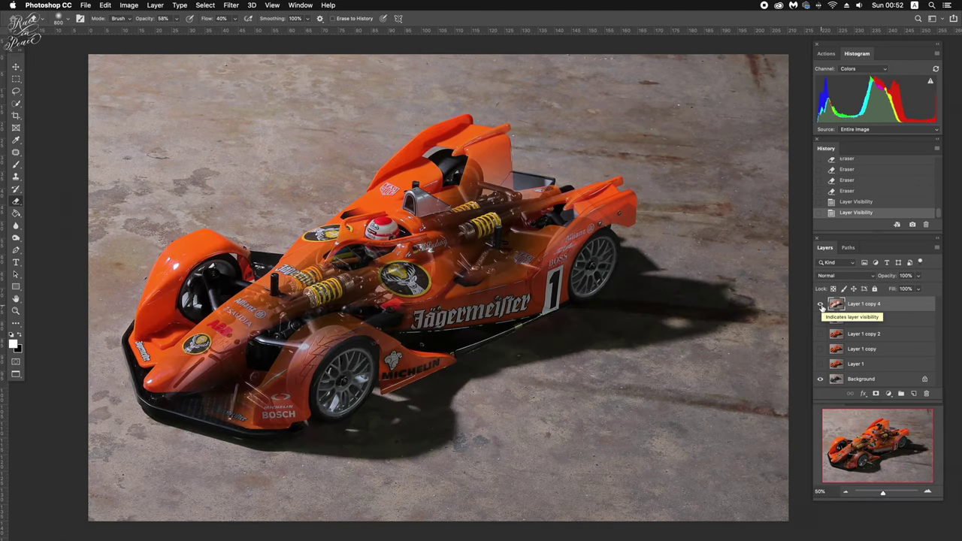
pyautogui.click(821, 304)
pyautogui.click(820, 304)
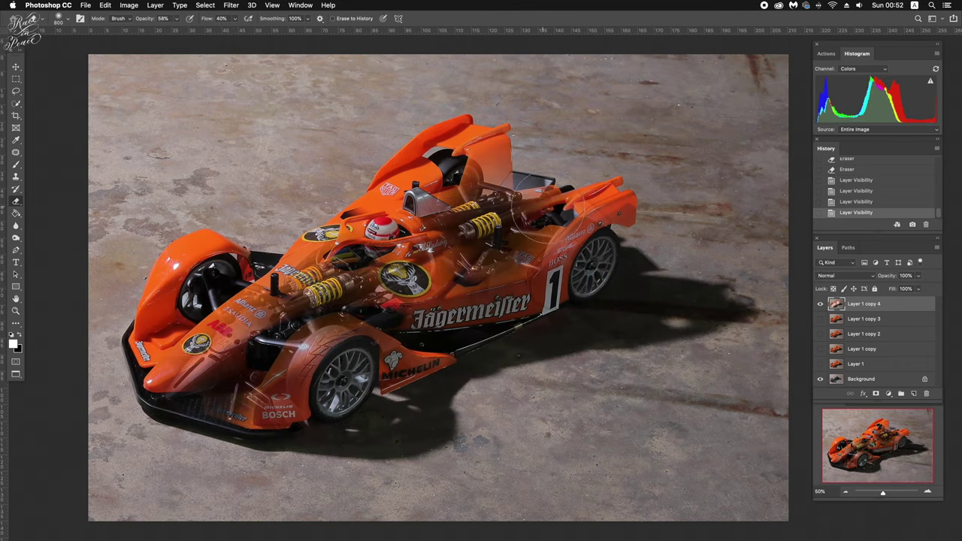
pyautogui.moveTo(519, 195)
pyautogui.mouseDown()
pyautogui.moveTo(571, 248)
pyautogui.moveTo(589, 229)
pyautogui.mouseUp()
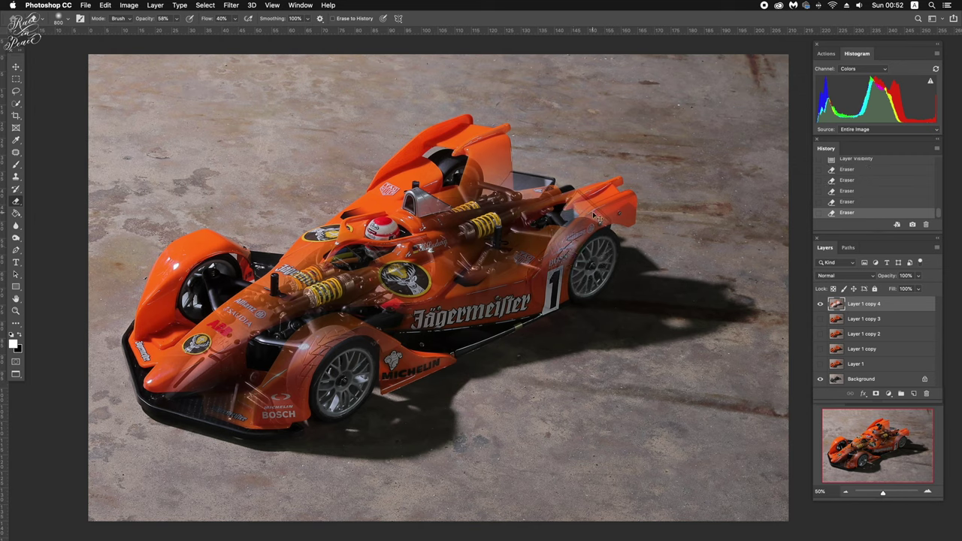
pyautogui.hotkey('ctrl', 'z')
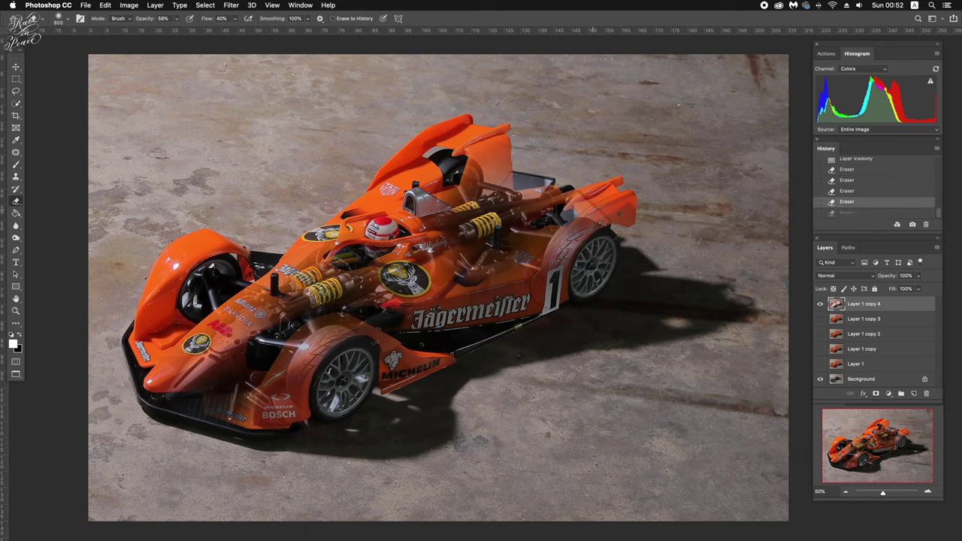
pyautogui.hotkey('ctrl', 'shift', 'z')
pyautogui.hotkey('ctrl', 'z')
pyautogui.hotkey('ctrl', 'shift', 'z')
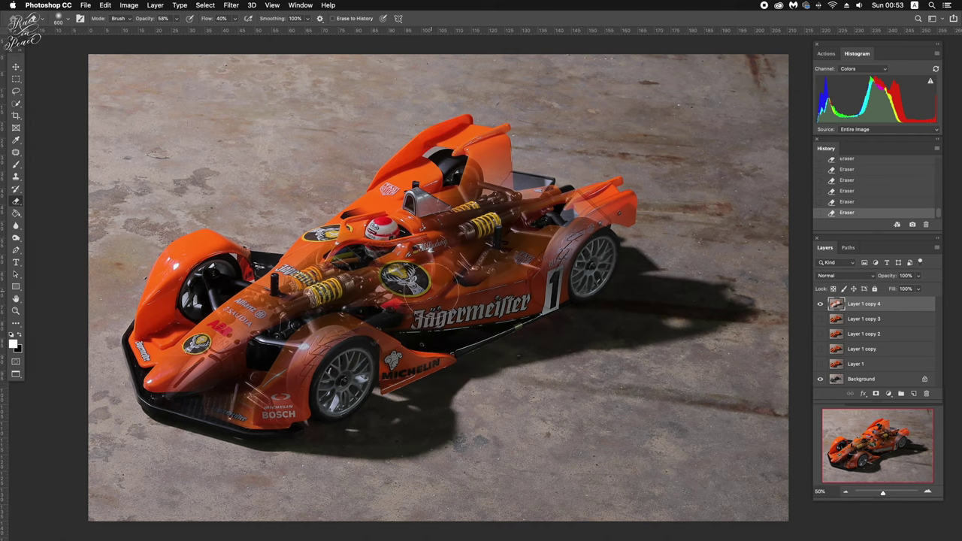
pyautogui.hotkey('ctrl', 'z')
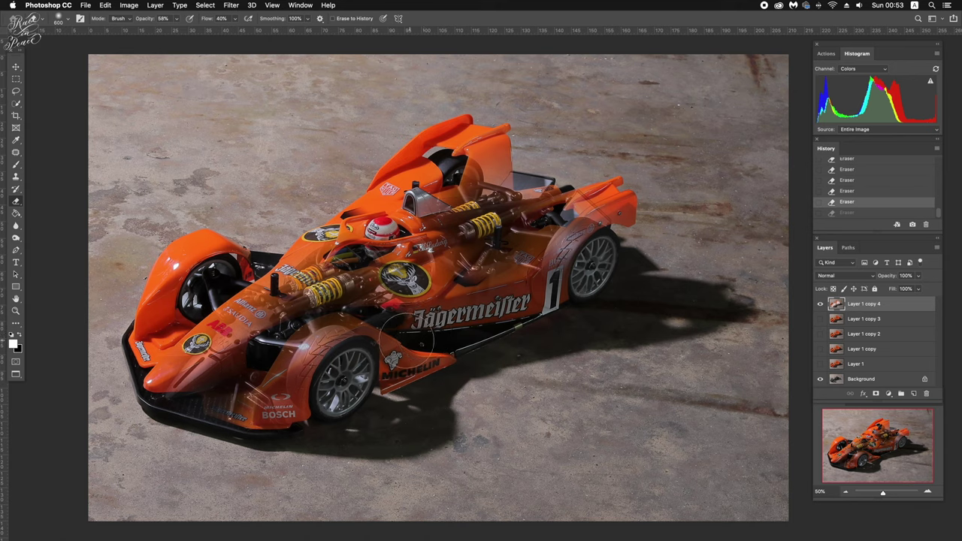
pyautogui.hotkey('ctrl', 'z')
pyautogui.hotkey('ctrl', 'z')
pyautogui.hotkey('ctrl', 'z')
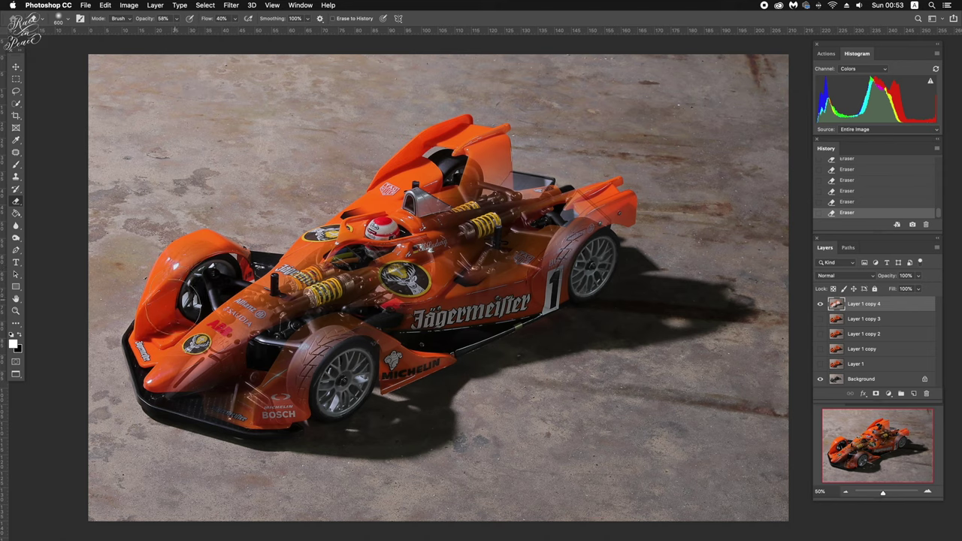
pyautogui.moveTo(165, 311)
pyautogui.mouseDown()
pyautogui.moveTo(218, 280)
pyautogui.moveTo(191, 287)
pyautogui.moveTo(209, 272)
pyautogui.mouseUp()
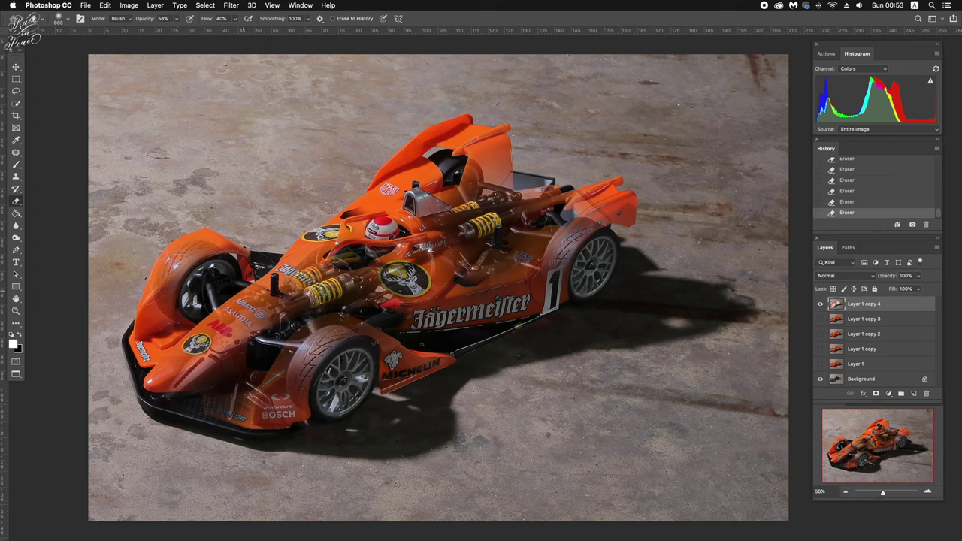
# Fade the front-left fender on the top layer to show the tyre tread.
pyautogui.click(177, 18)
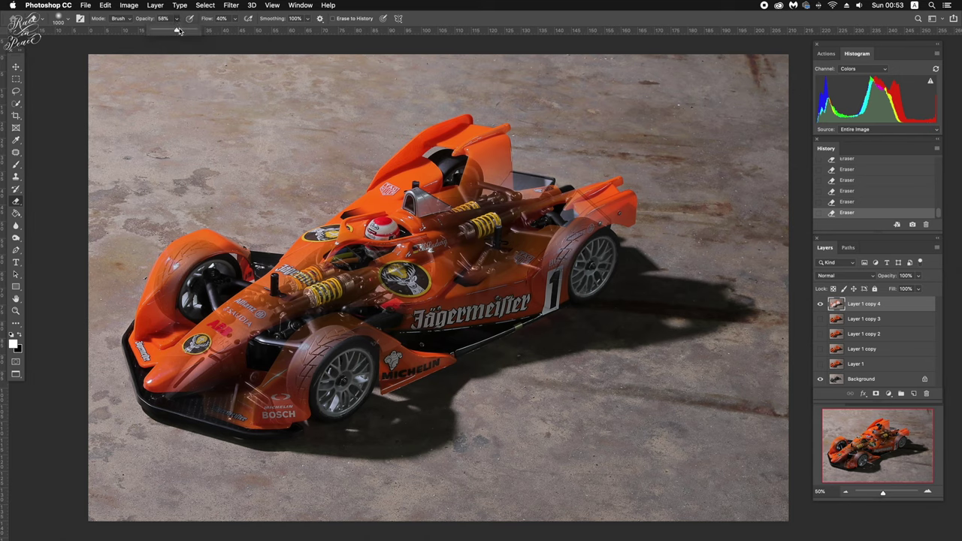
pyautogui.click(234, 20)
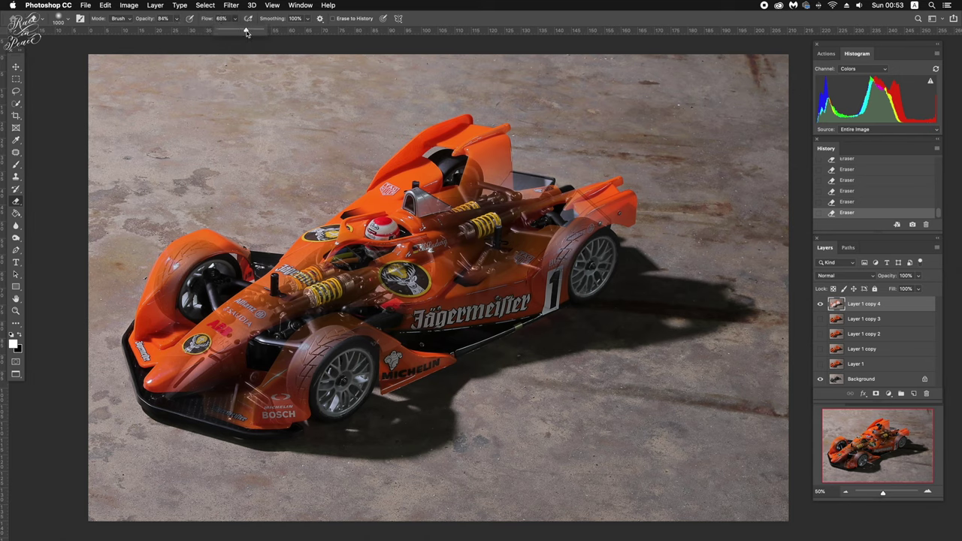
pyautogui.moveTo(220, 251); pyautogui.dragTo(185, 254)
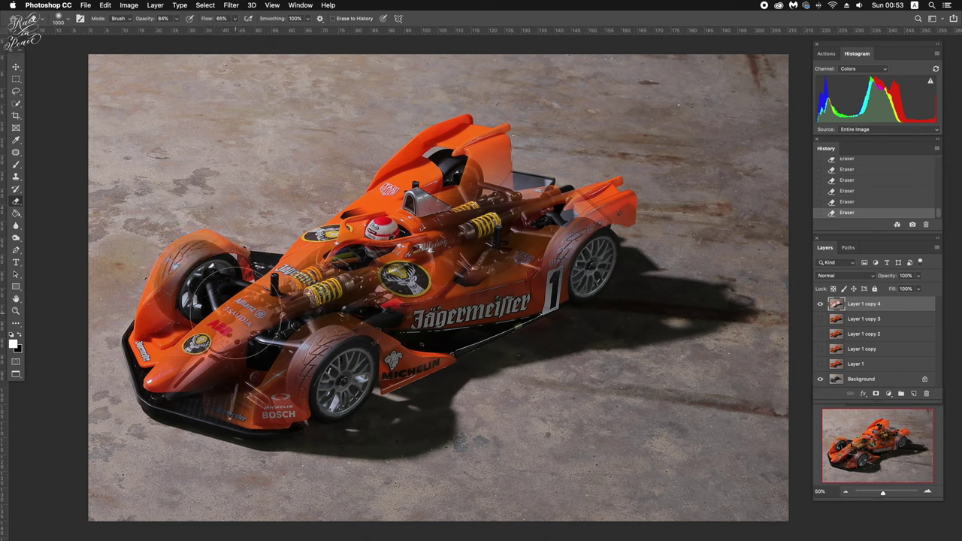
pyautogui.moveTo(211, 301); pyautogui.dragTo(230, 314)
pyautogui.hotkey('ctrl', 'z')
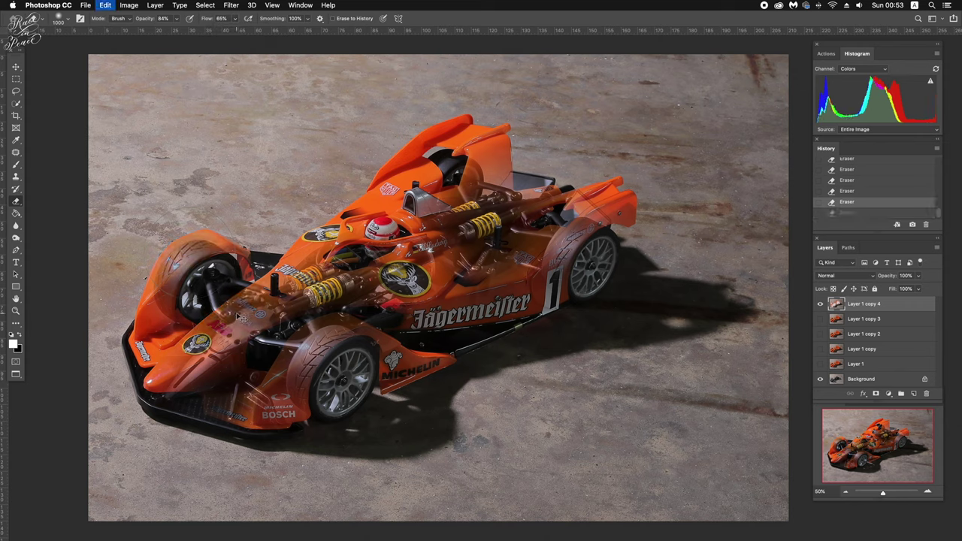
# Lower the eraser opacity and gently fade the front sidepod.
pyautogui.click(178, 21)
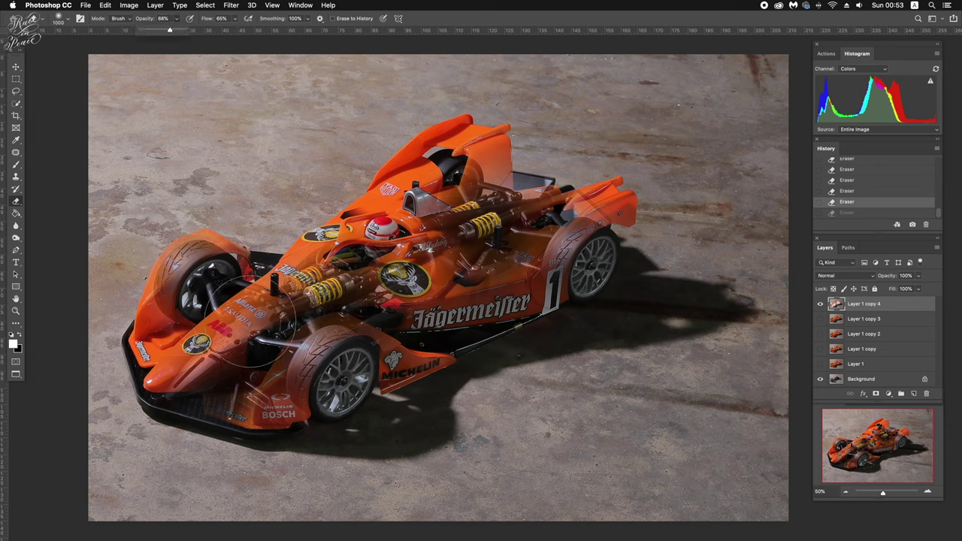
pyautogui.moveTo(251, 350); pyautogui.dragTo(240, 319)
pyautogui.hotkey('ctrl', 'z')
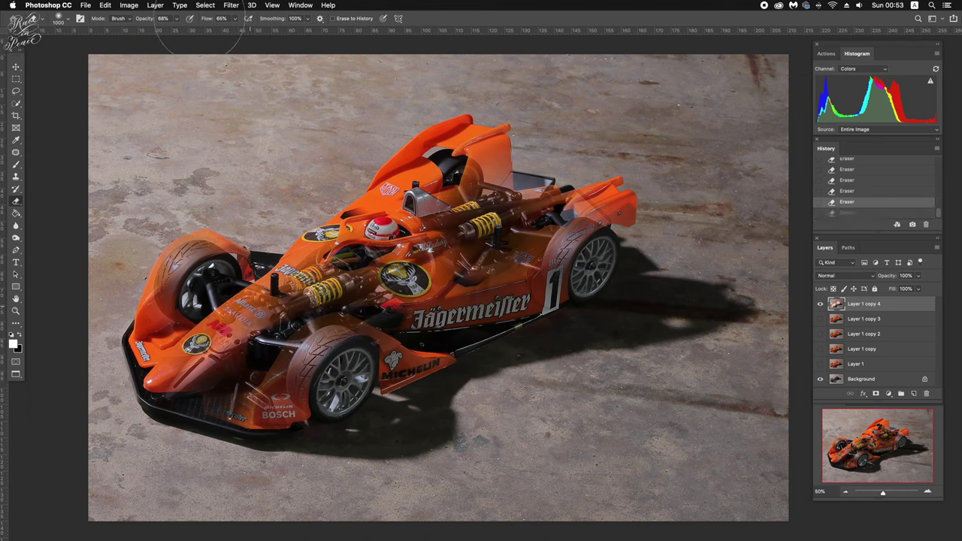
pyautogui.click(176, 21)
pyautogui.moveTo(249, 361); pyautogui.dragTo(233, 312)
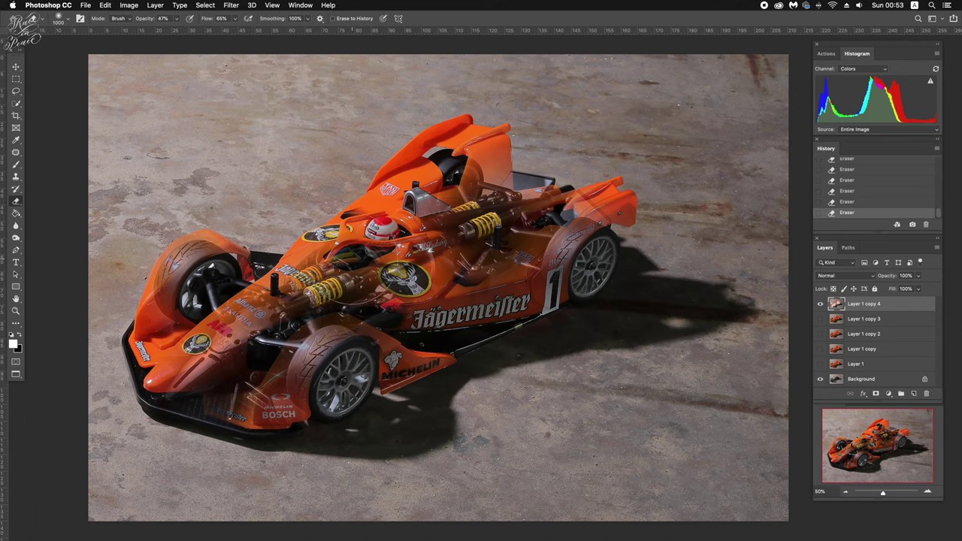
# Shrink the brush to 600 and erase the overlay over the cockpit and rear suspension.
pyautogui.hotkey('ctrl', 'z')
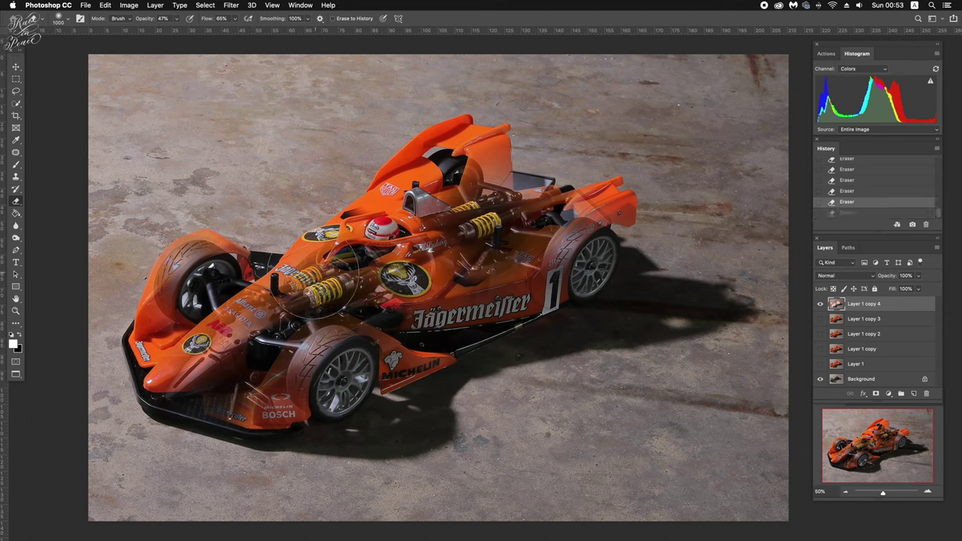
pyautogui.click(316, 276)
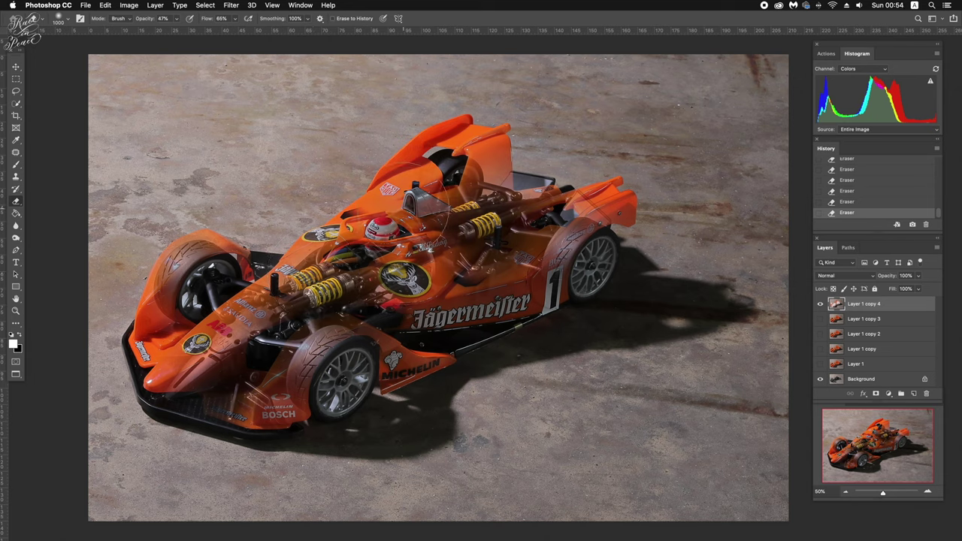
pyautogui.hotkey('ctrl', 'z')
pyautogui.moveTo(459, 248); pyautogui.dragTo(518, 225)
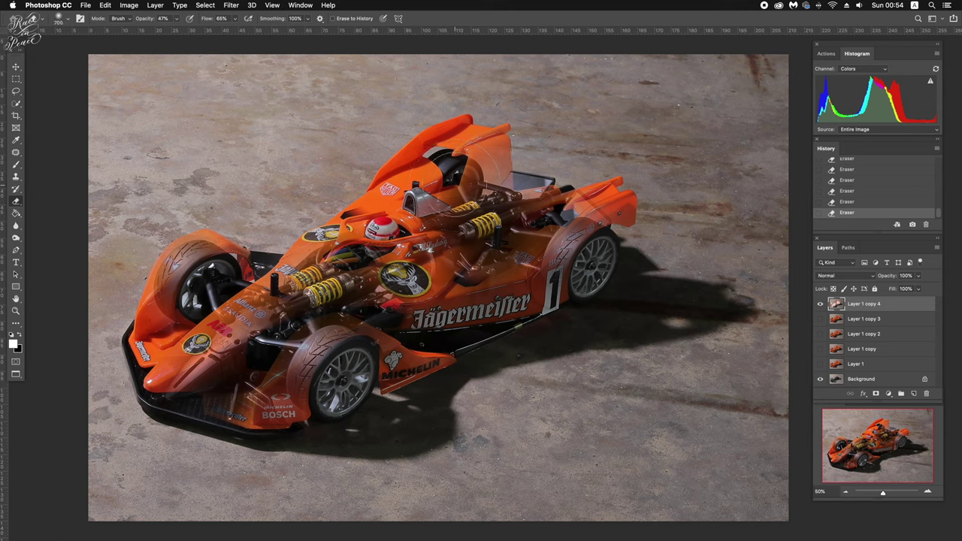
pyautogui.press('[')
pyautogui.press('[')
pyautogui.press('[')
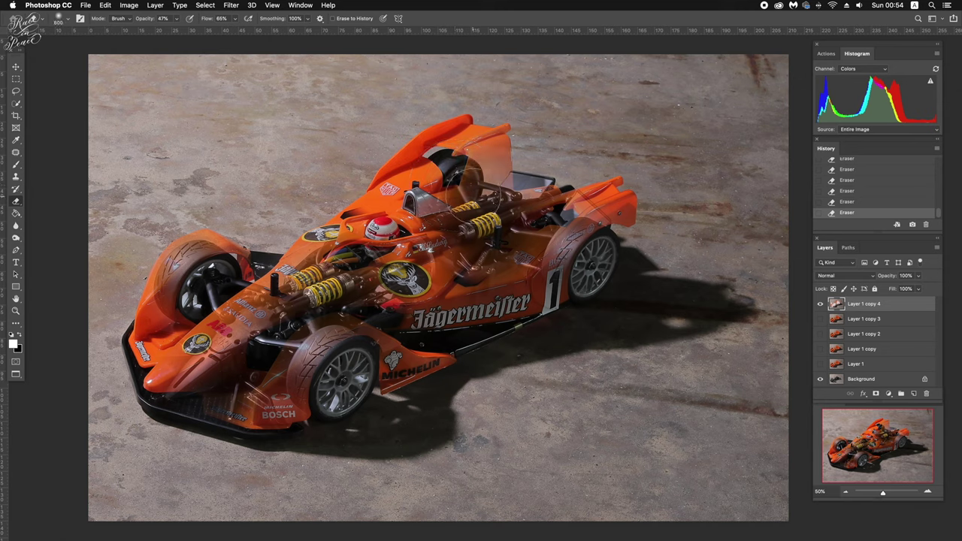
pyautogui.moveTo(496, 203); pyautogui.dragTo(530, 239)
pyautogui.moveTo(500, 201); pyautogui.dragTo(526, 241)
# With a 250 brush, erase ghosting over the shock absorber mounts and lower shock.
pyautogui.scroll(2, 511, 218)
pyautogui.scroll(1, 514, 218)
pyautogui.scroll(1, 513, 218)
pyautogui.scroll(3, 512, 217)
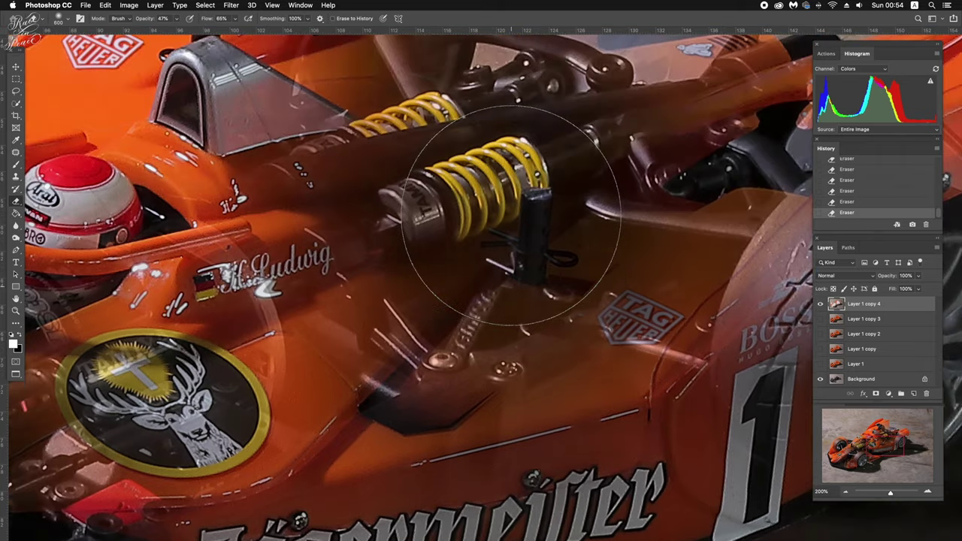
pyautogui.scroll(2, 512, 216)
pyautogui.press('[')
pyautogui.press('[')
pyautogui.press('[')
pyautogui.press('[')
pyautogui.press('[')
pyautogui.press('[')
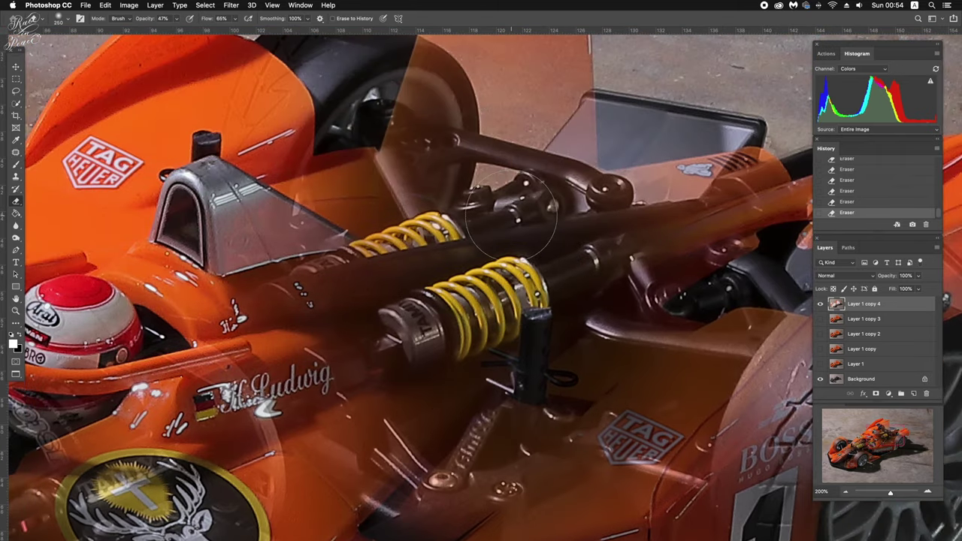
pyautogui.moveTo(511, 218); pyautogui.dragTo(418, 318)
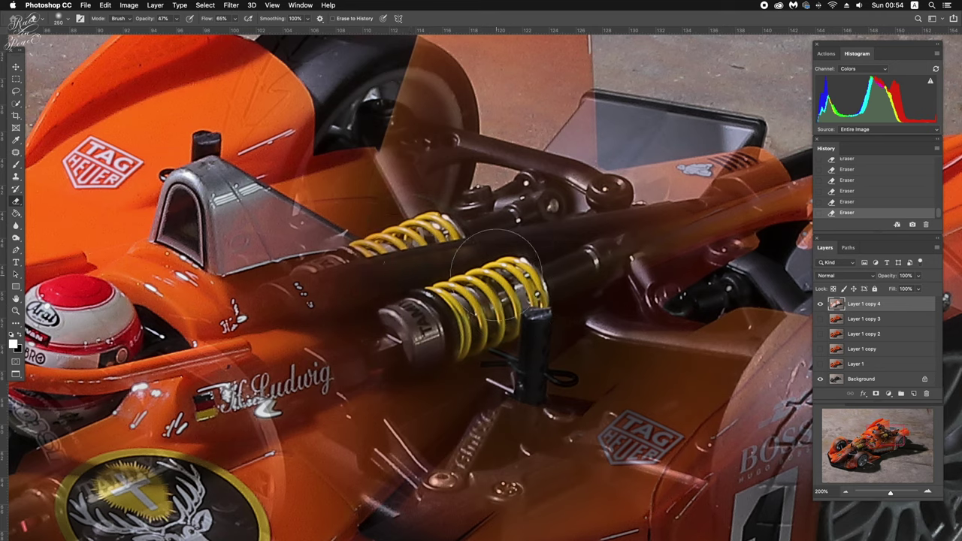
pyautogui.hotkey('ctrl', 'z')
pyautogui.moveTo(481, 301); pyautogui.dragTo(451, 343)
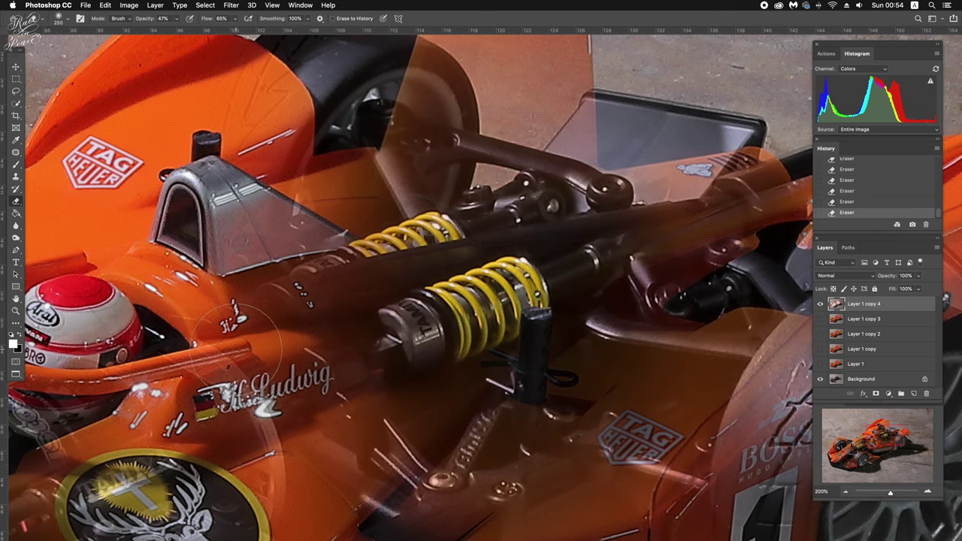
pyautogui.hotkey('ctrl', 'z')
pyautogui.click(671, 218)
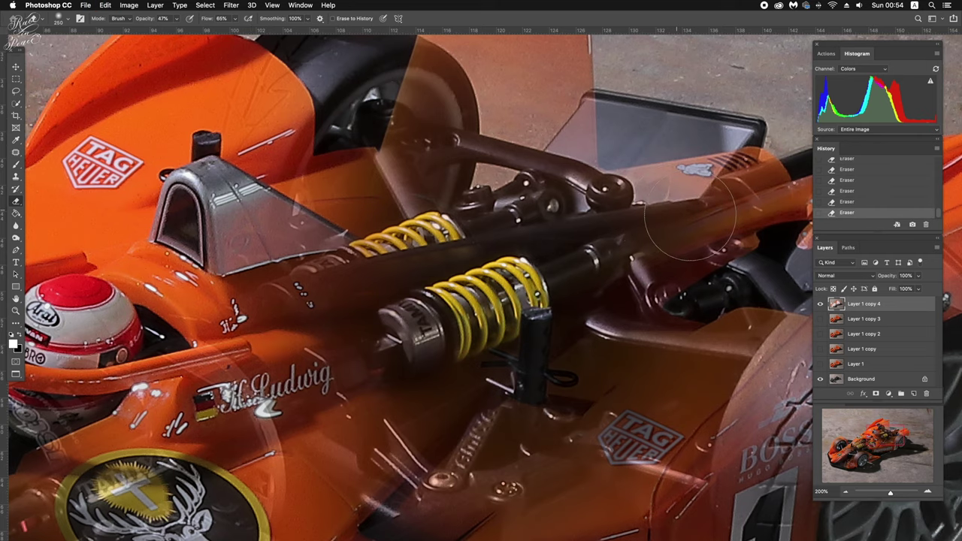
# Compare with the top layer hidden, then erase over the front fender, wheel and number 1.
pyautogui.scroll(-5, 454, 281)
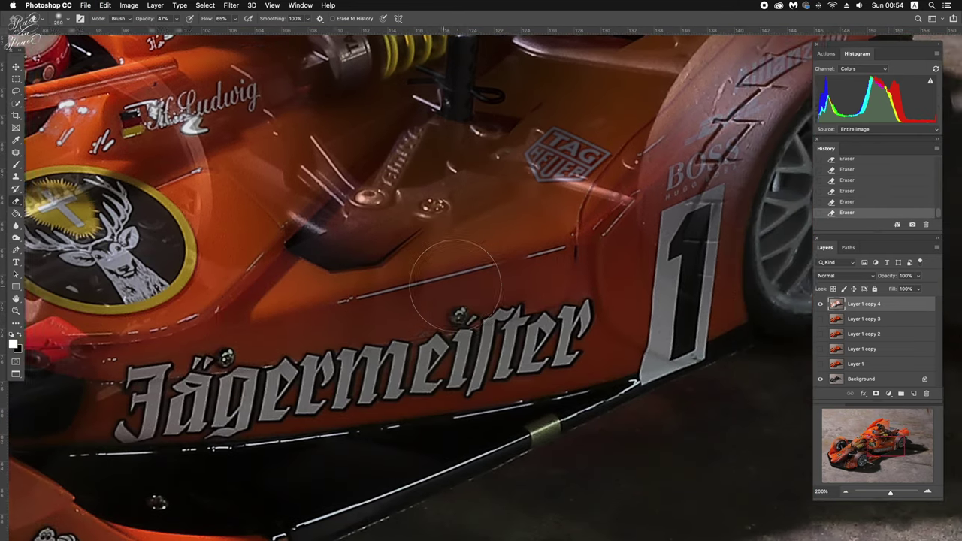
pyautogui.hscroll(5, 481, 285)
pyautogui.scroll(3, 526, 288)
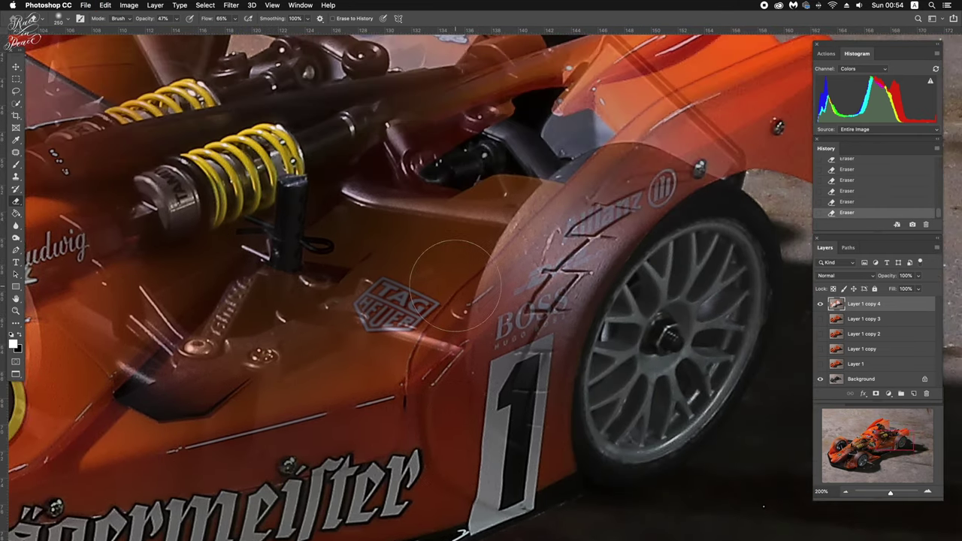
pyautogui.click(820, 304)
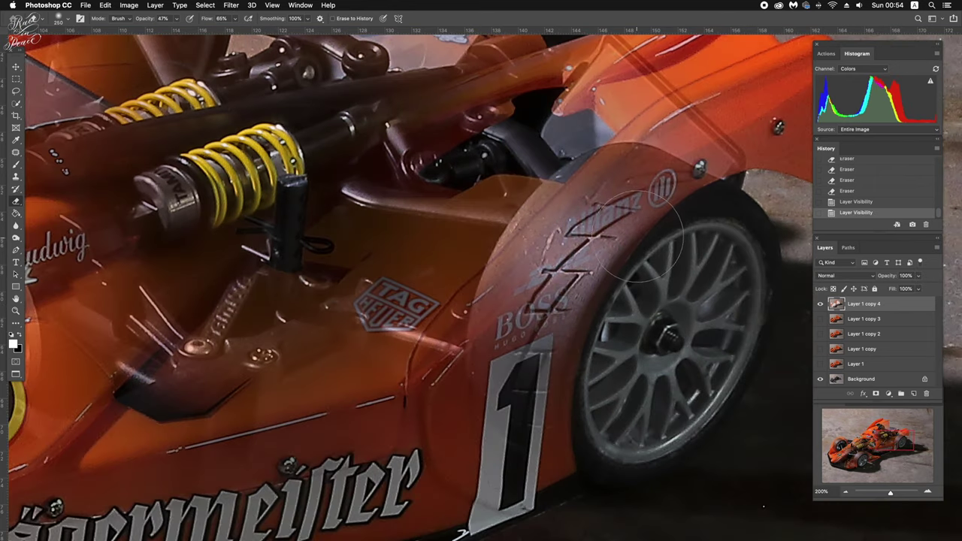
pyautogui.moveTo(669, 225)
pyautogui.mouseDown()
pyautogui.moveTo(692, 199)
pyautogui.moveTo(662, 222)
pyautogui.moveTo(624, 226)
pyautogui.mouseUp()
pyautogui.moveTo(479, 267)
pyautogui.mouseDown()
pyautogui.moveTo(564, 360)
pyautogui.moveTo(610, 300)
pyautogui.moveTo(653, 338)
pyautogui.mouseUp()
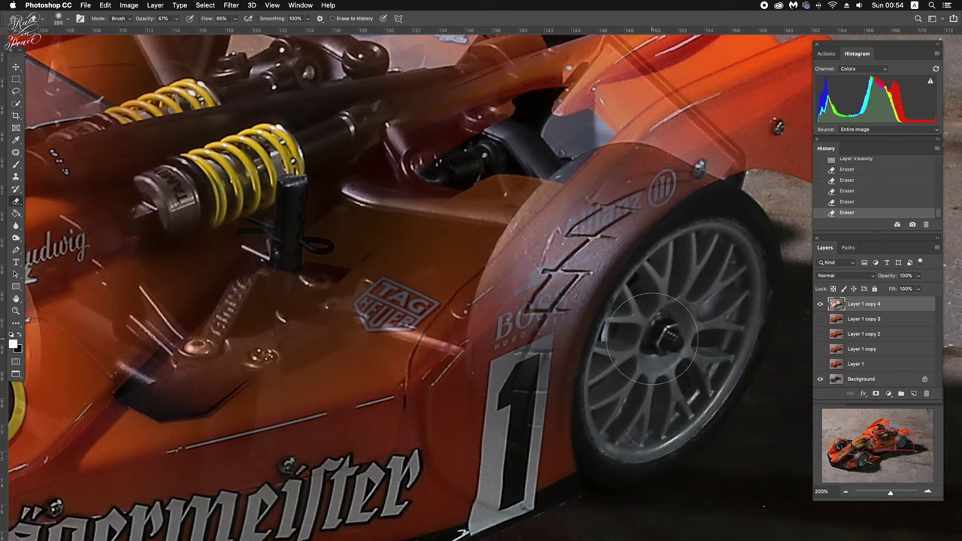
# Enlarge the brush to 500 and erase the overlay across the shock absorbers and stag logo.
pyautogui.scroll(-3, 652, 339)
pyautogui.hscroll(-3, 653, 338)
pyautogui.hscroll(-8, 653, 338)
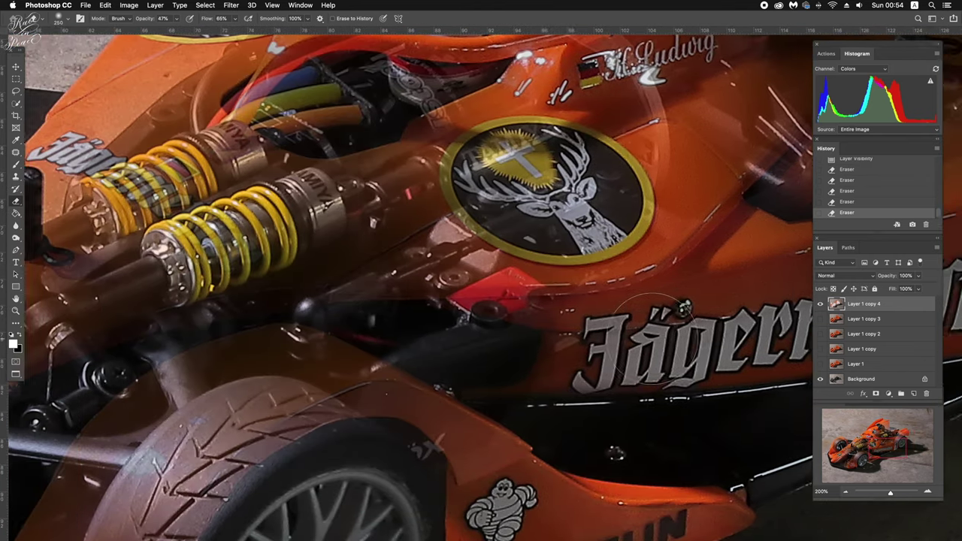
pyautogui.hscroll(-4, 652, 338)
pyautogui.scroll(3, 653, 338)
pyautogui.hscroll(-1, 652, 338)
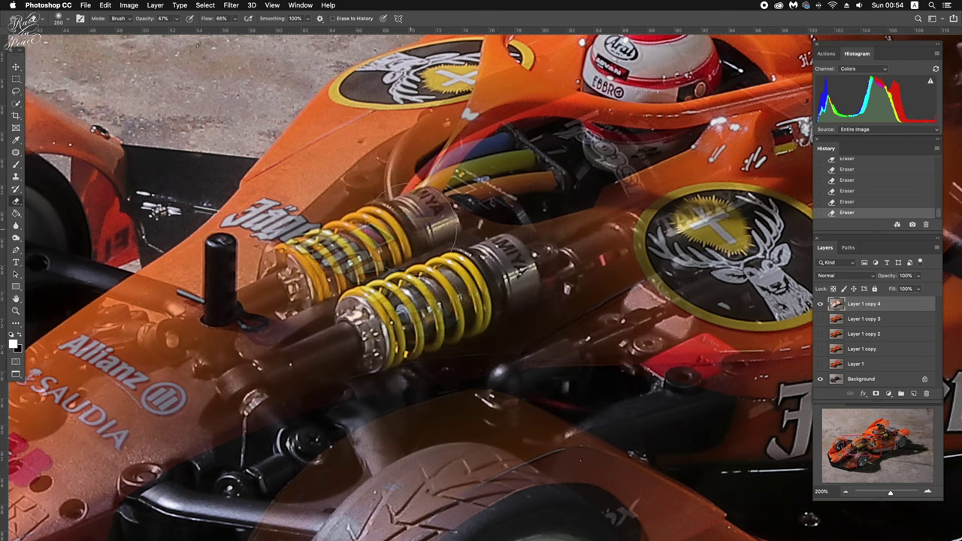
pyautogui.moveTo(346, 323); pyautogui.dragTo(281, 396)
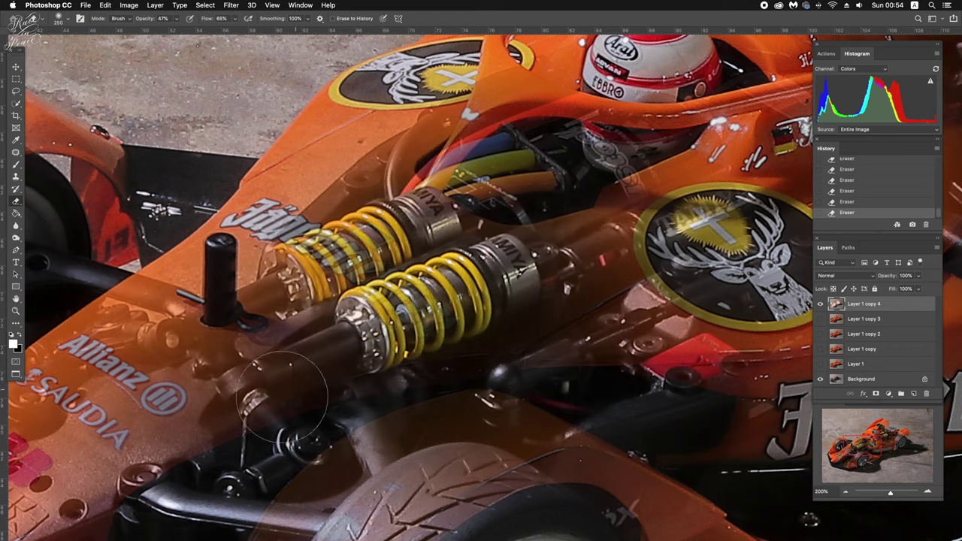
pyautogui.scroll(-1, 501, 300)
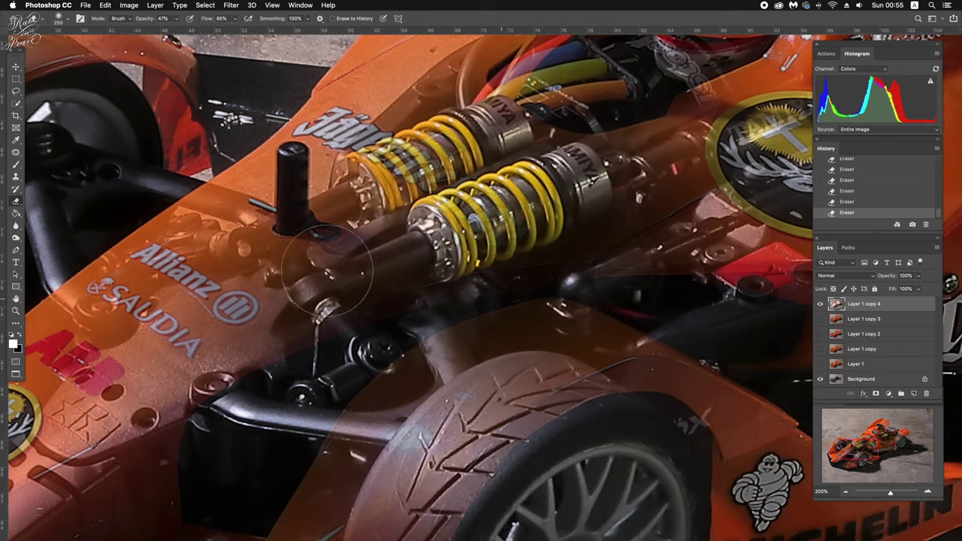
pyautogui.hotkey('ctrl', 'z')
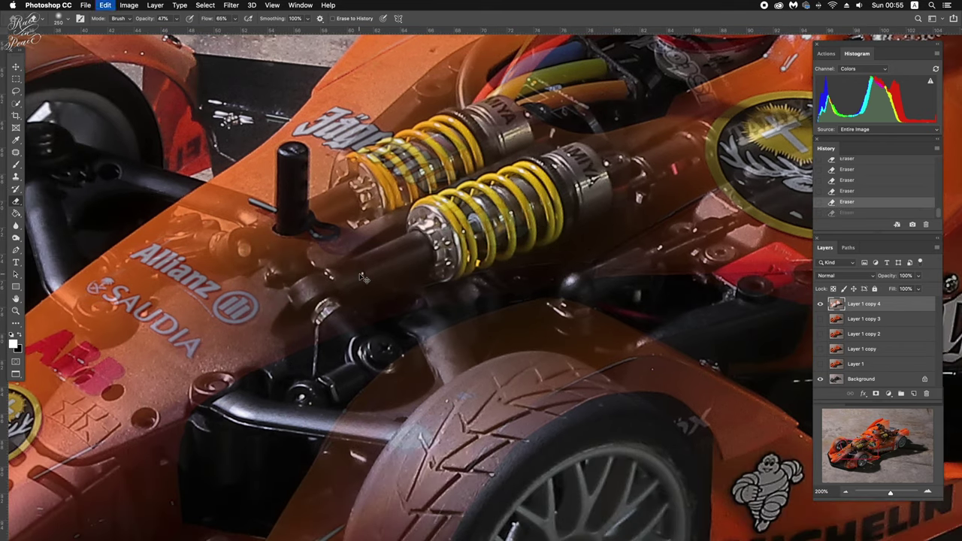
pyautogui.press(']')
pyautogui.press(']')
pyautogui.press(']')
pyautogui.moveTo(360, 278); pyautogui.dragTo(365, 349)
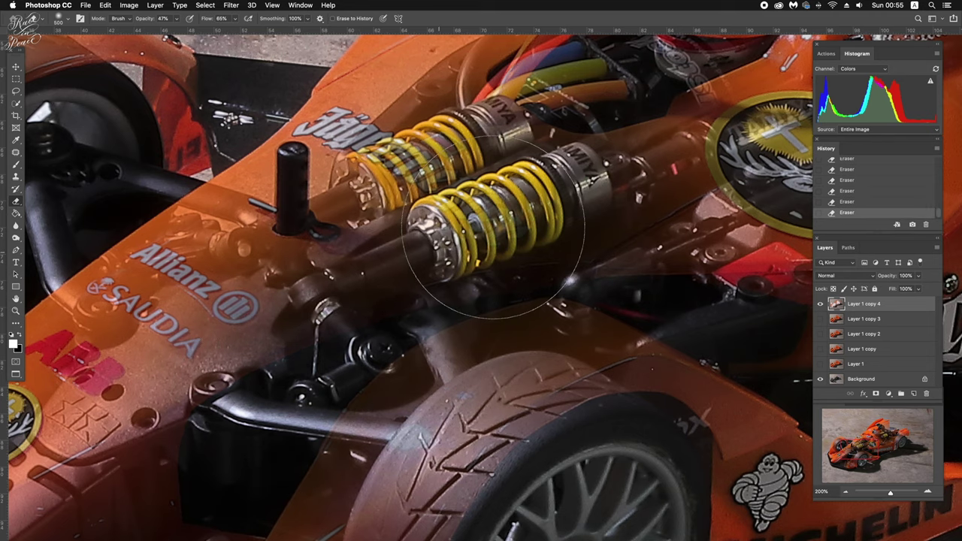
pyautogui.scroll(5, 624, 162)
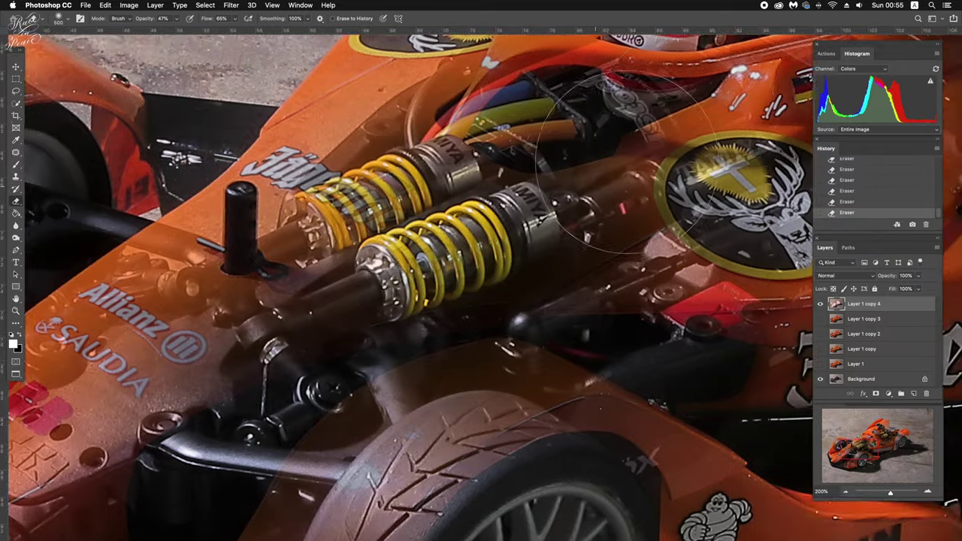
pyautogui.hscroll(5, 624, 161)
pyautogui.click(560, 262)
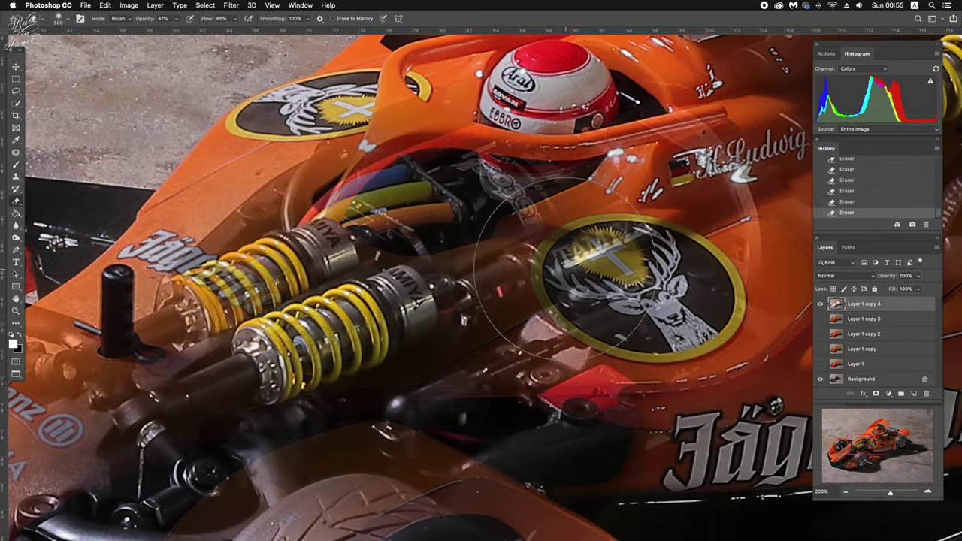
# Pan to the car's front and zoom to 100% with a smaller Eraser brush.
pyautogui.press('v')
pyautogui.scroll(-3, 571, 274)
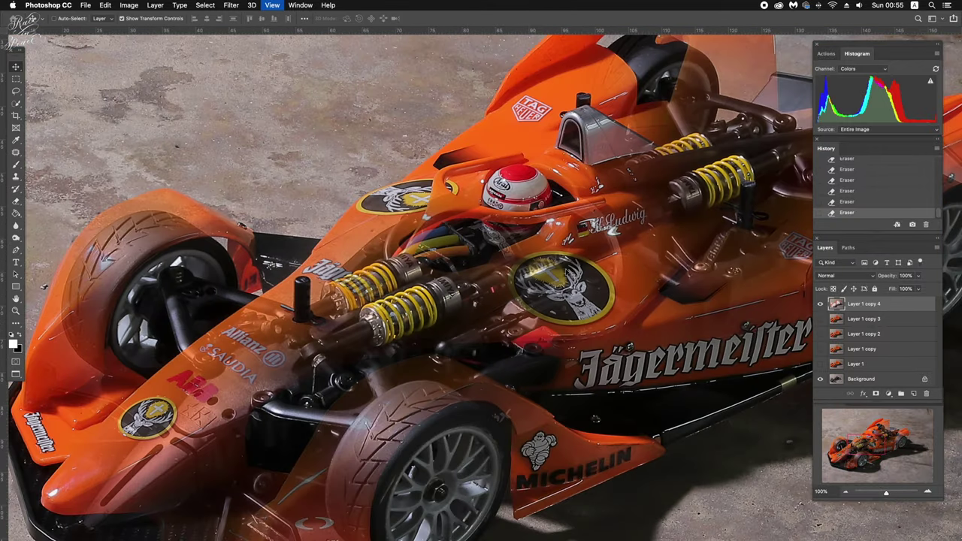
pyautogui.scroll(-2, 571, 275)
pyautogui.scroll(-2, 451, 286)
pyautogui.hscroll(-2, 301, 278)
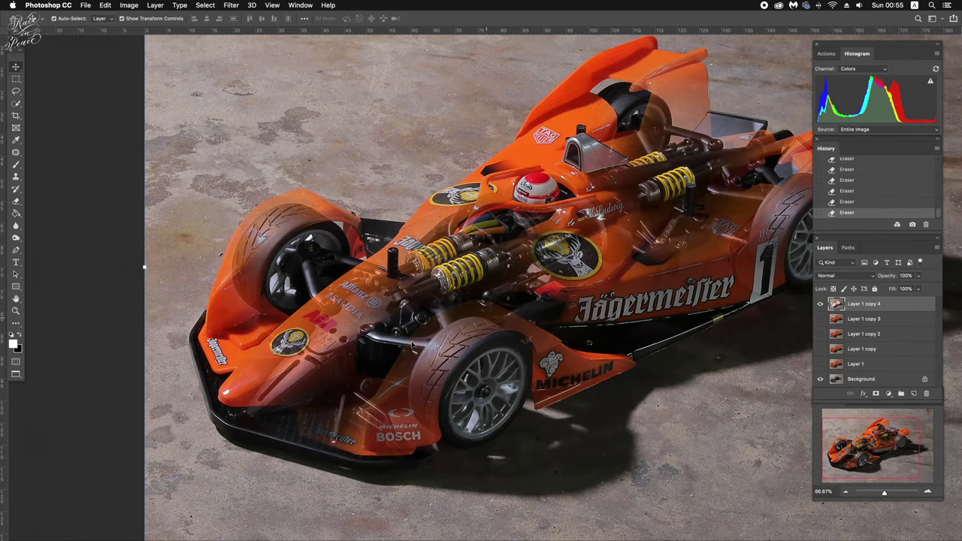
pyautogui.press('e')
pyautogui.press('[')
pyautogui.press('[')
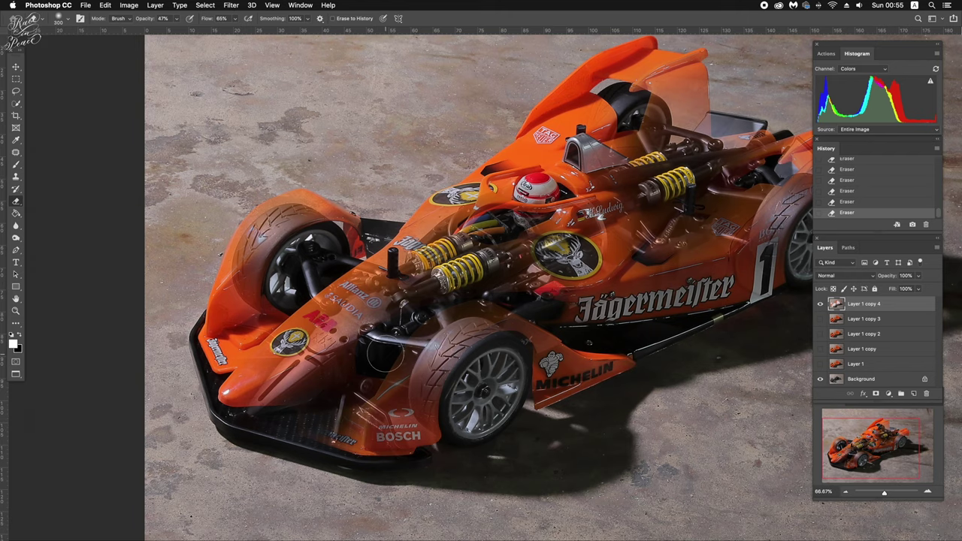
pyautogui.hotkey('ctrl', '+')
# Step back and restore erase strokes, then erase the overlay over the front tire.
pyautogui.hotkey('ctrl', 'alt', 'z')
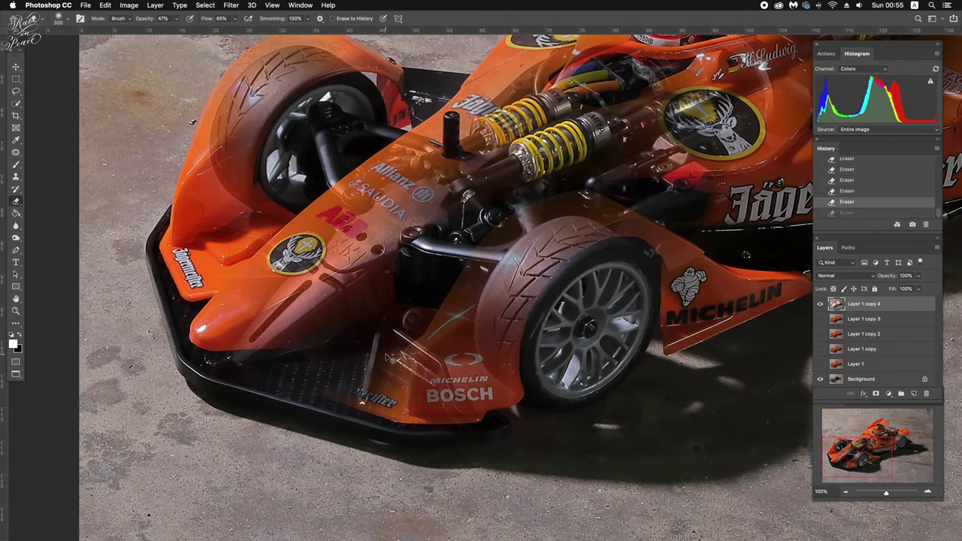
pyautogui.hotkey('ctrl', 'alt', 'z')
pyautogui.hotkey('ctrl', 'shift', 'z')
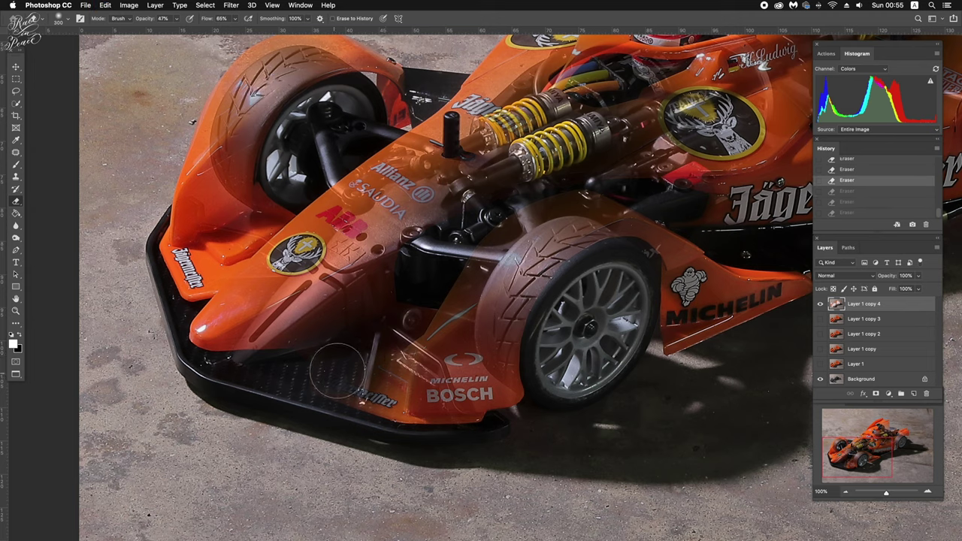
pyautogui.hotkey('ctrl', 'shift', 'z')
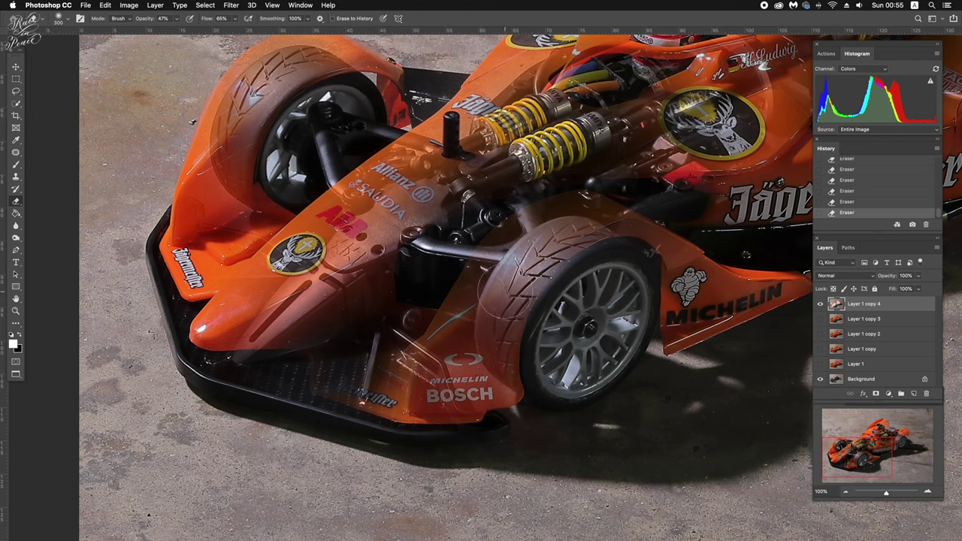
pyautogui.moveTo(506, 292)
pyautogui.mouseDown()
pyautogui.moveTo(506, 391)
pyautogui.moveTo(524, 301)
pyautogui.mouseUp()
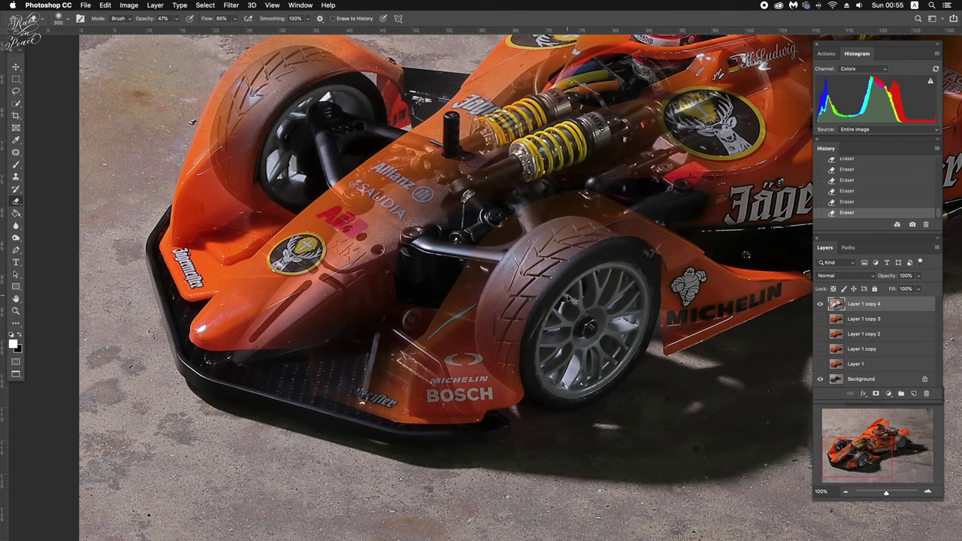
pyautogui.press('super+z')
pyautogui.scroll(2, 579, 300)
pyautogui.scroll(5, 568, 295)
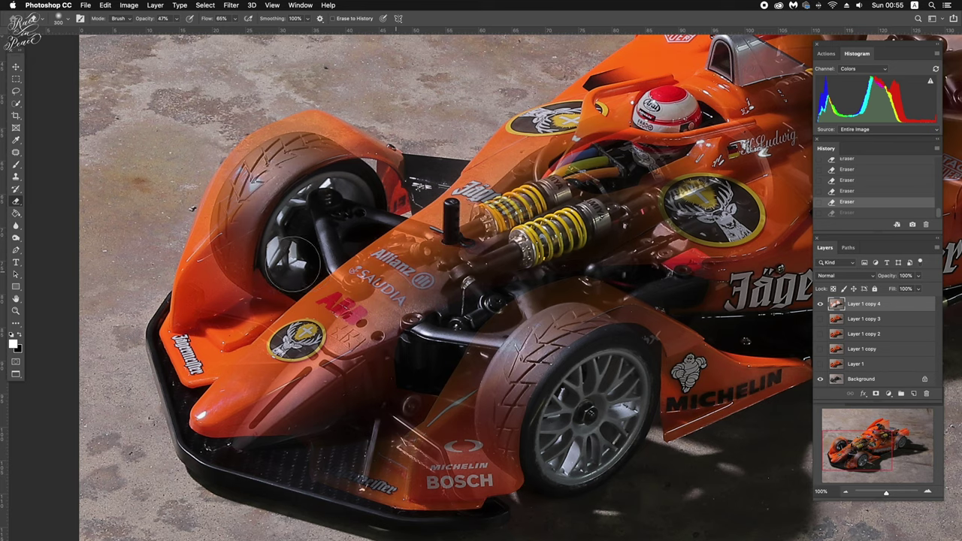
pyautogui.moveTo(254, 264); pyautogui.dragTo(257, 289)
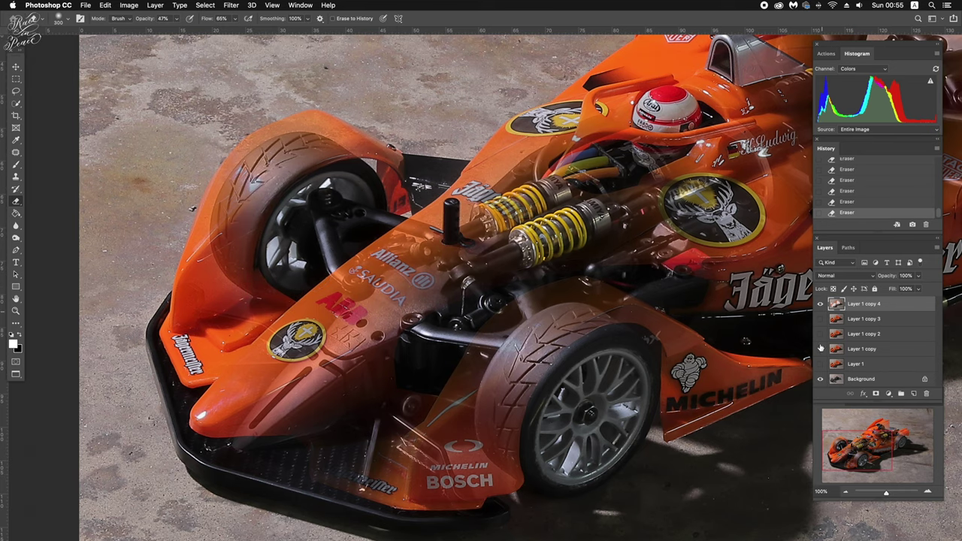
# With the Background hidden, erase more overlay around the wheel, then show Background again.
pyautogui.click(820, 379)
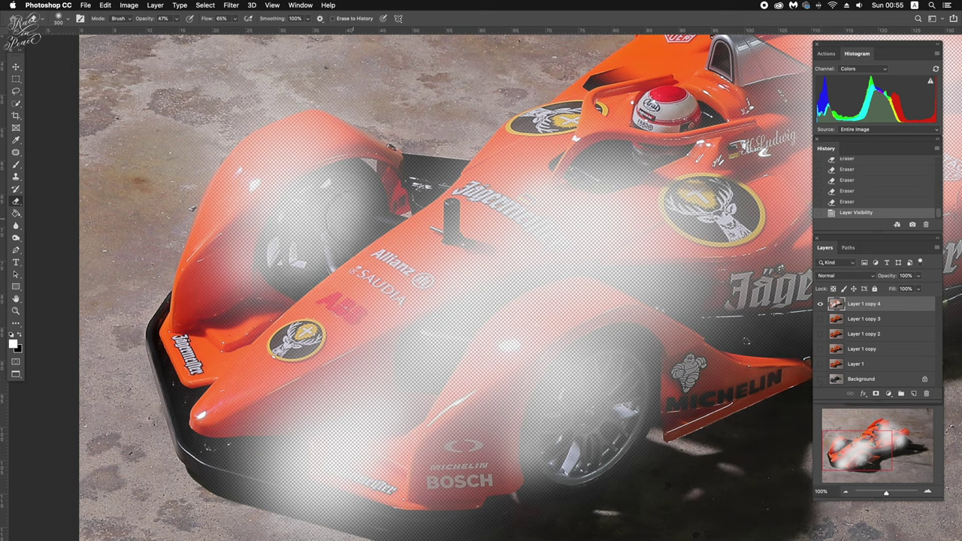
pyautogui.moveTo(304, 195); pyautogui.dragTo(301, 248)
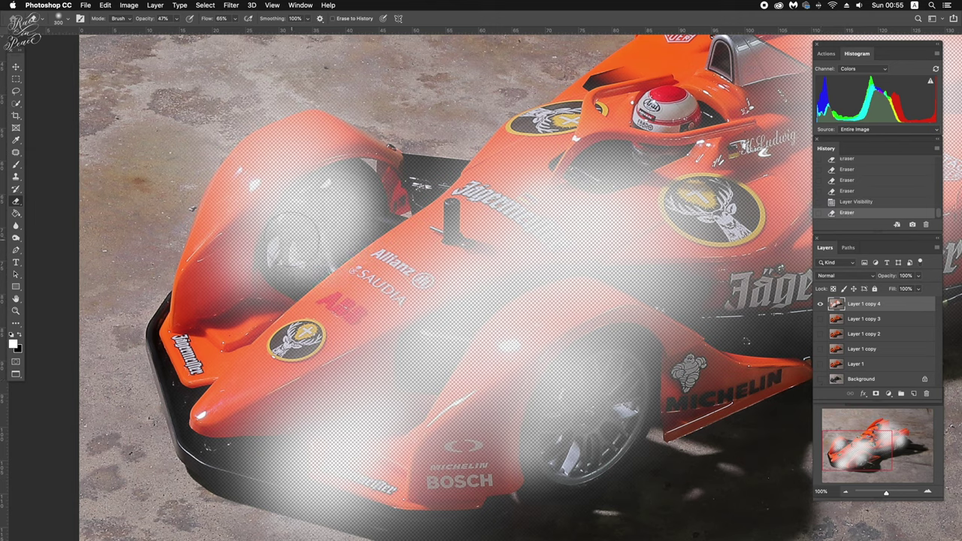
pyautogui.moveTo(301, 195); pyautogui.dragTo(316, 248)
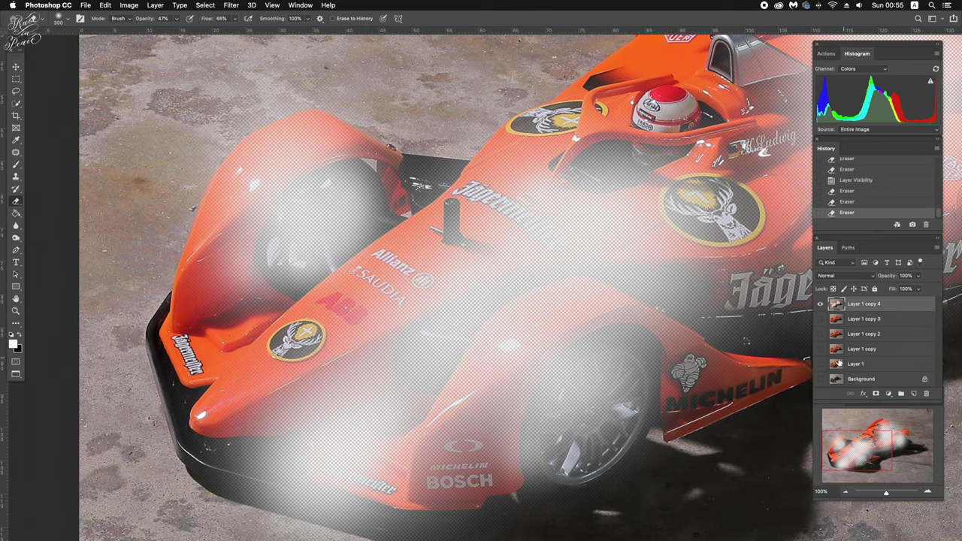
pyautogui.click(820, 380)
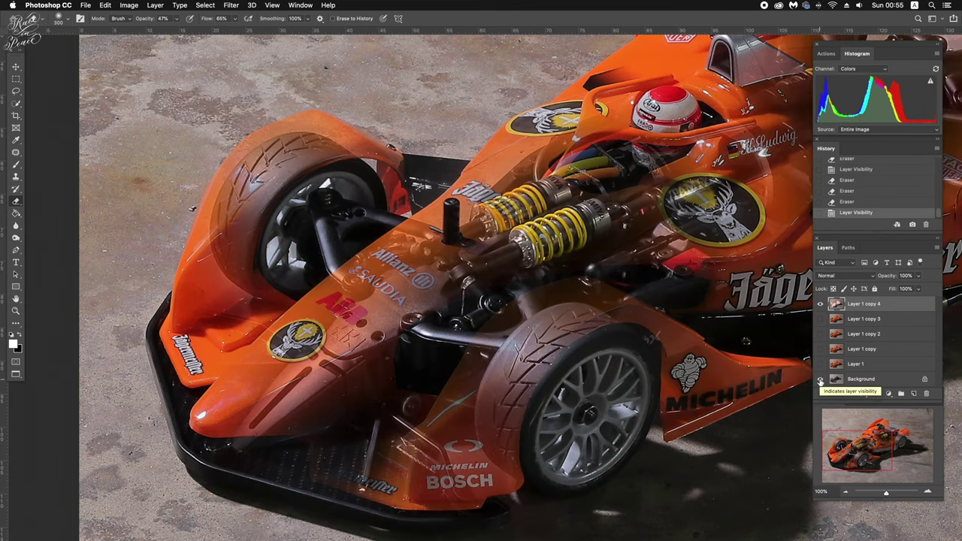
# Revert to an earlier History erase state, re-show Background and zoom out to 50%.
pyautogui.click(847, 191)
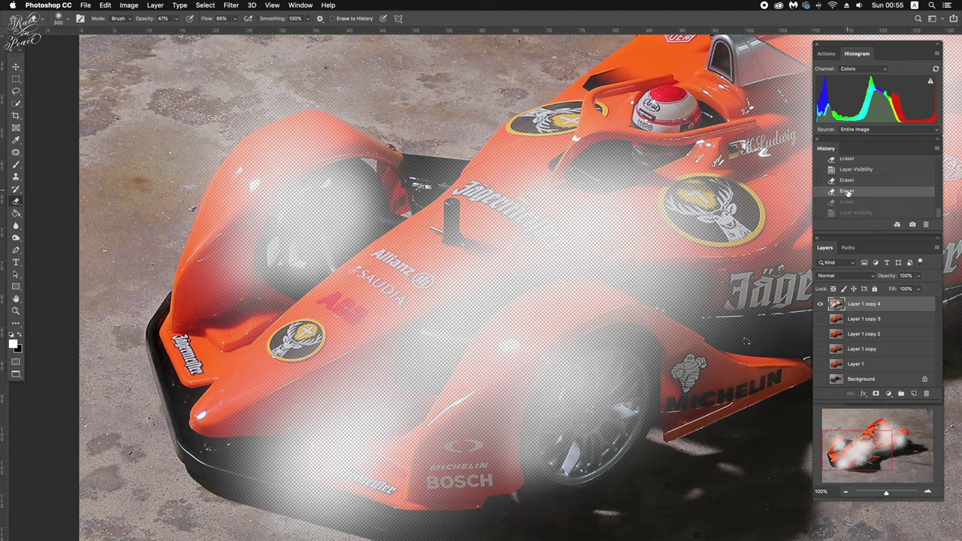
pyautogui.click(821, 379)
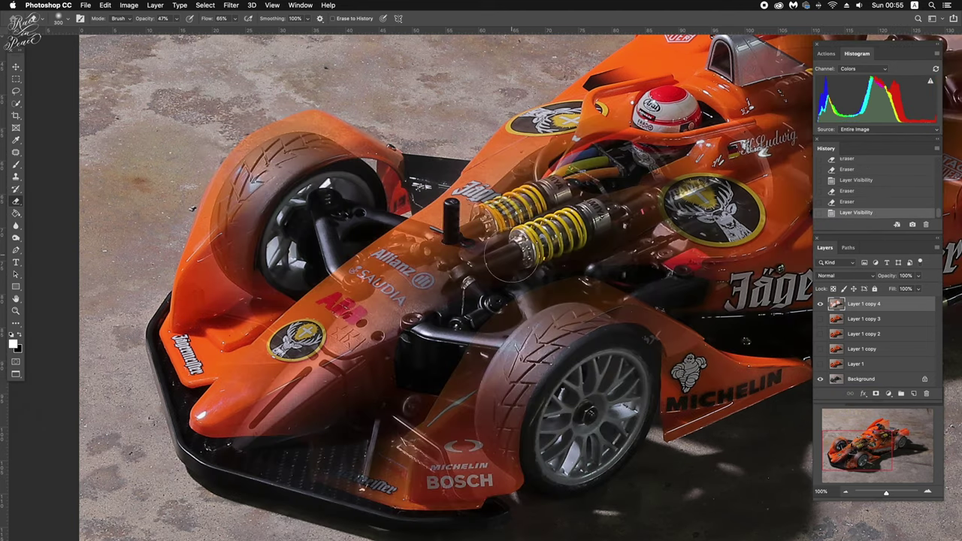
pyautogui.press('super+minus')
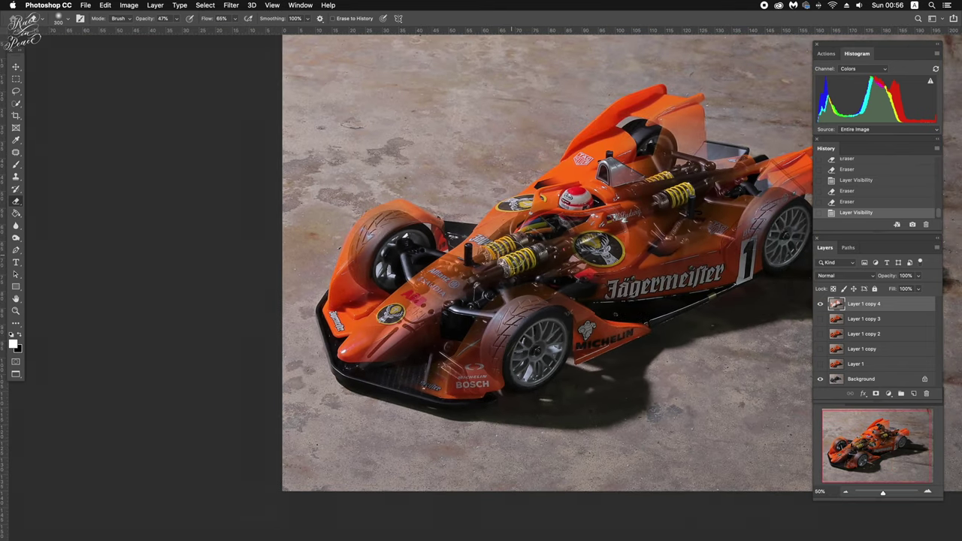
pyautogui.press('super+minus')
pyautogui.hscroll(3, 511, 255)
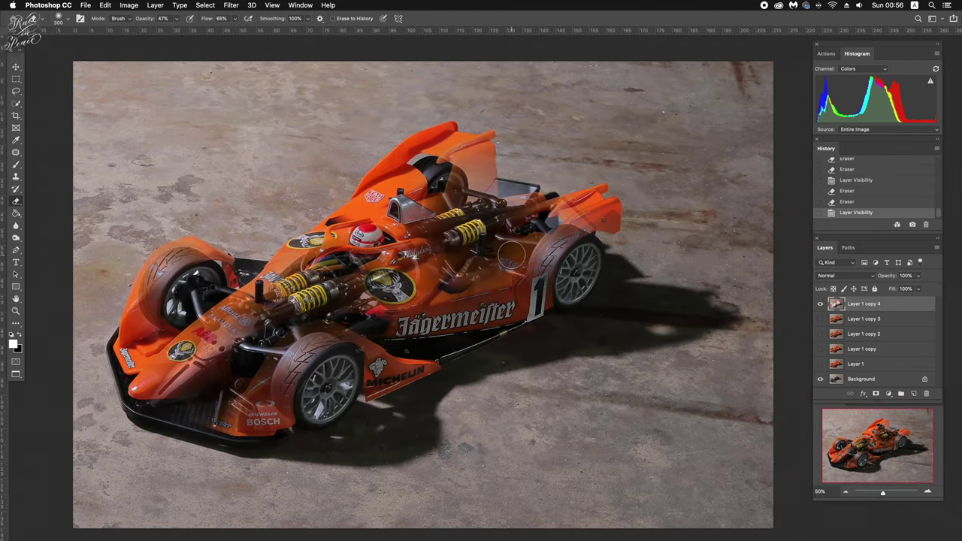
# Make Layer 1 copy 3 visible and move it above Layer 1 copy 4.
pyautogui.press('v')
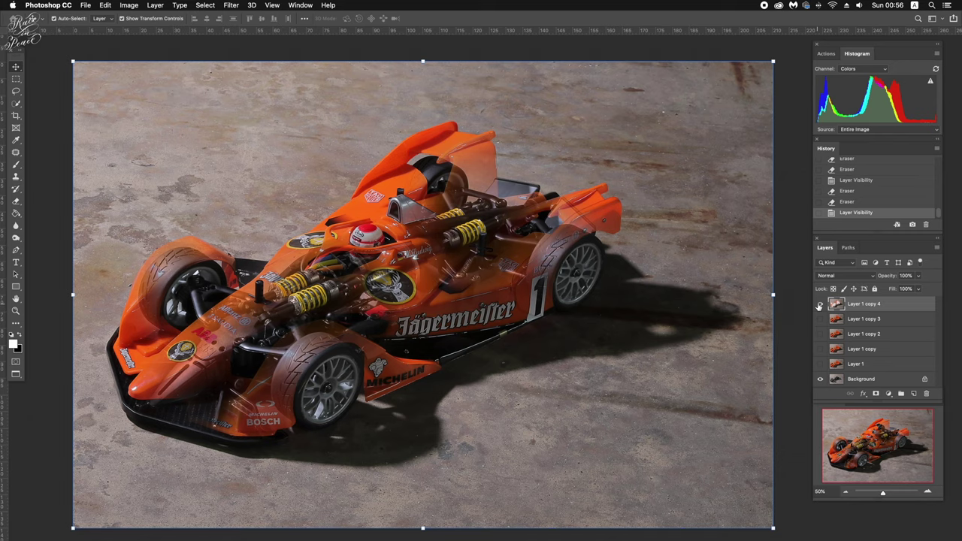
pyautogui.click(820, 303)
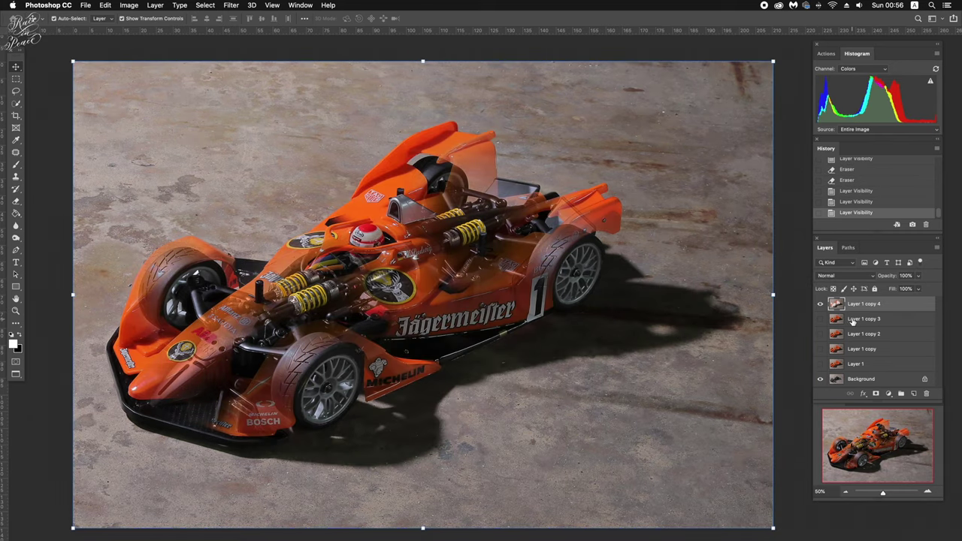
pyautogui.click(853, 321)
pyautogui.click(821, 320)
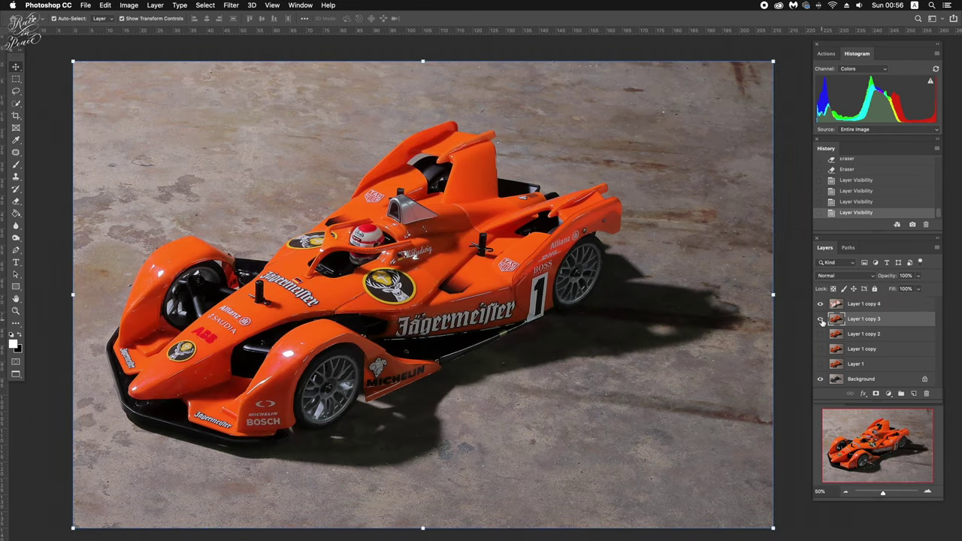
pyautogui.moveTo(864, 320); pyautogui.dragTo(864, 302)
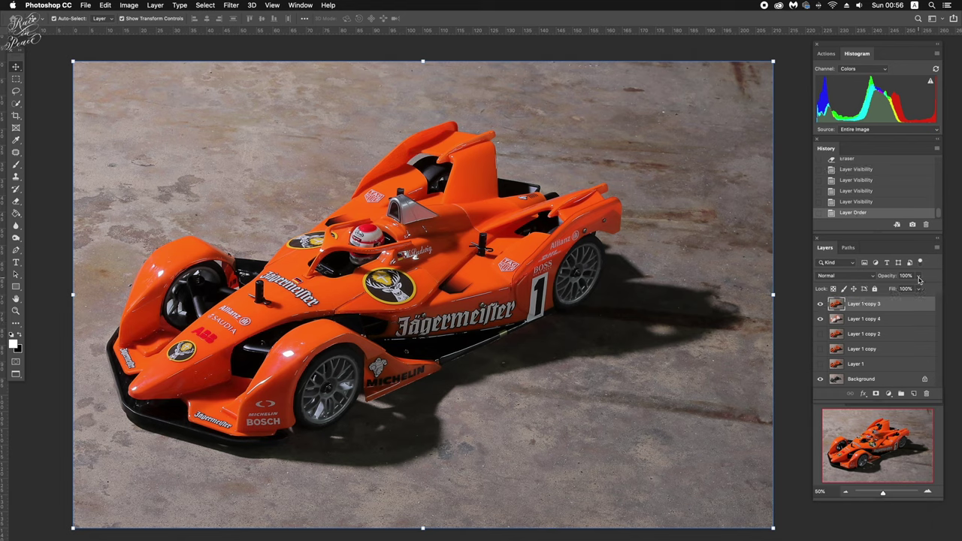
# Lower Layer 1 copy 3's opacity, trying 30% before committing 20%.
pyautogui.moveTo(919, 280); pyautogui.dragTo(888, 289)
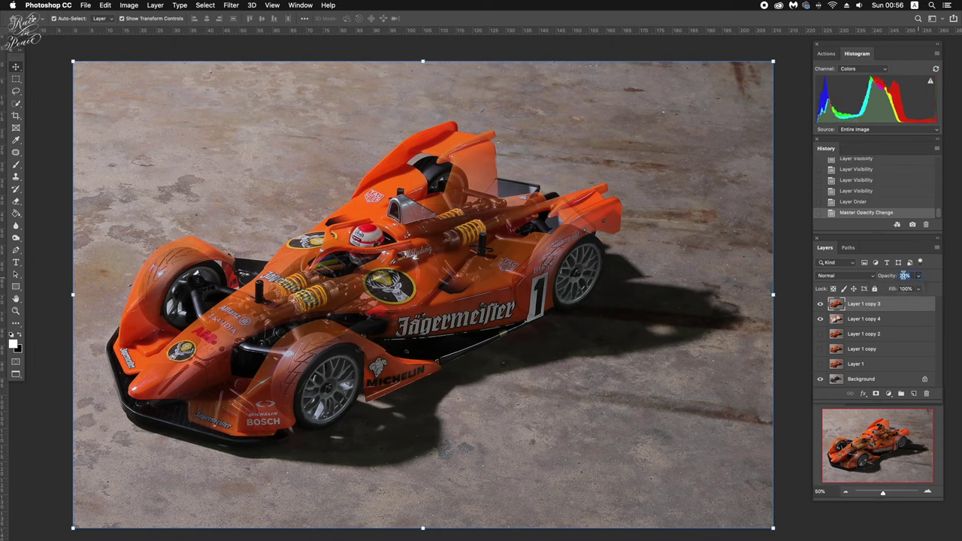
pyautogui.write('30')
pyautogui.click(820, 304)
pyautogui.click(820, 304)
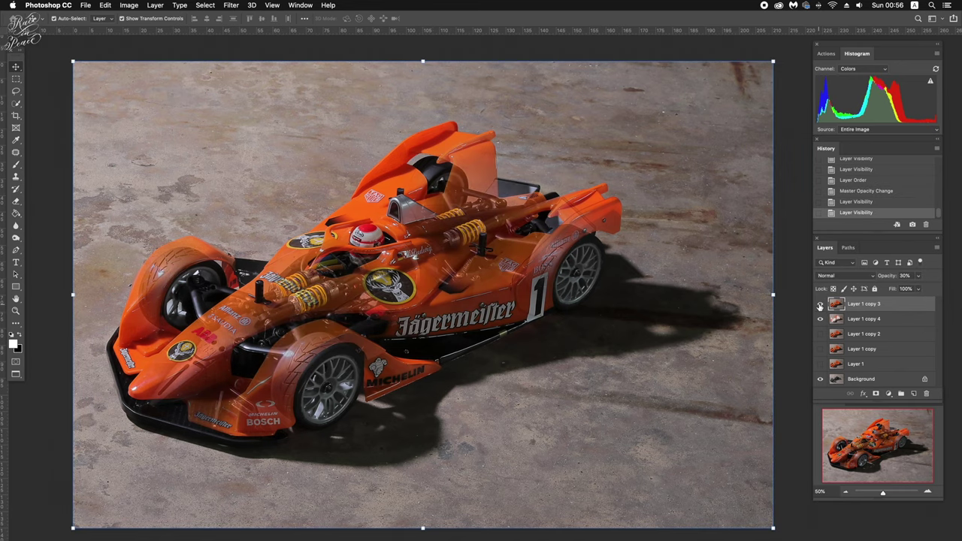
pyautogui.click(820, 303)
pyautogui.click(917, 276)
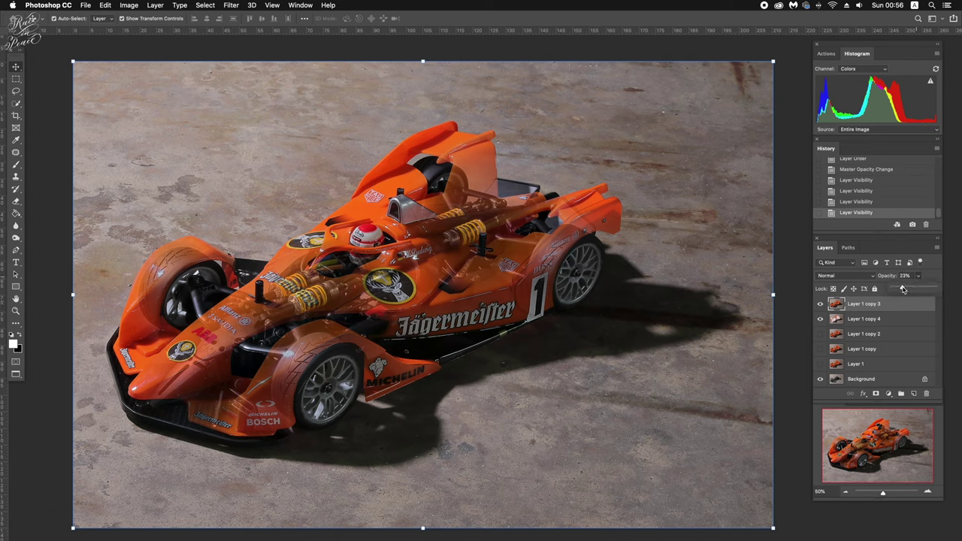
pyautogui.moveTo(903, 289); pyautogui.dragTo(901, 289)
pyautogui.press('Return')
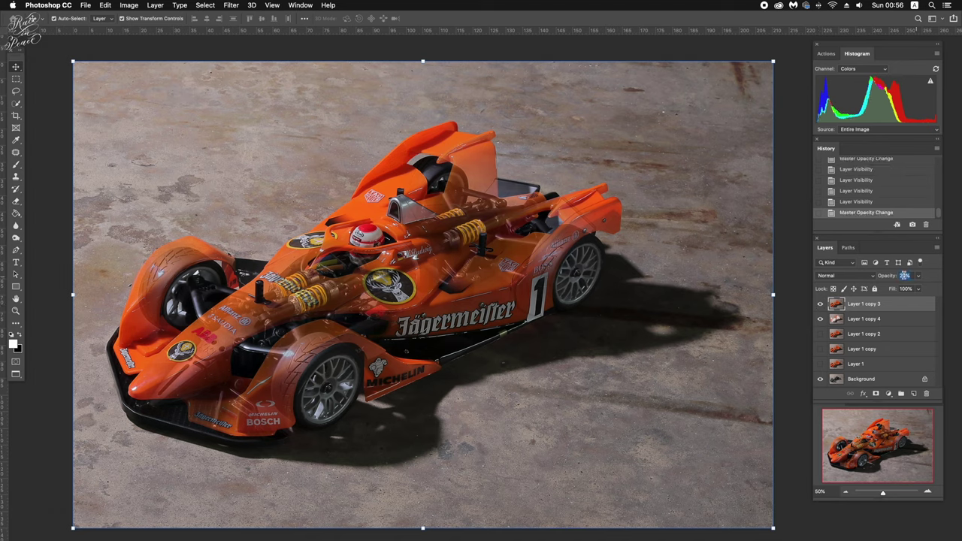
# Switch Layer 1 copy 3 to Overlay blending and drop its opacity to about 12%.
pyautogui.write('20')
pyautogui.click(845, 276)
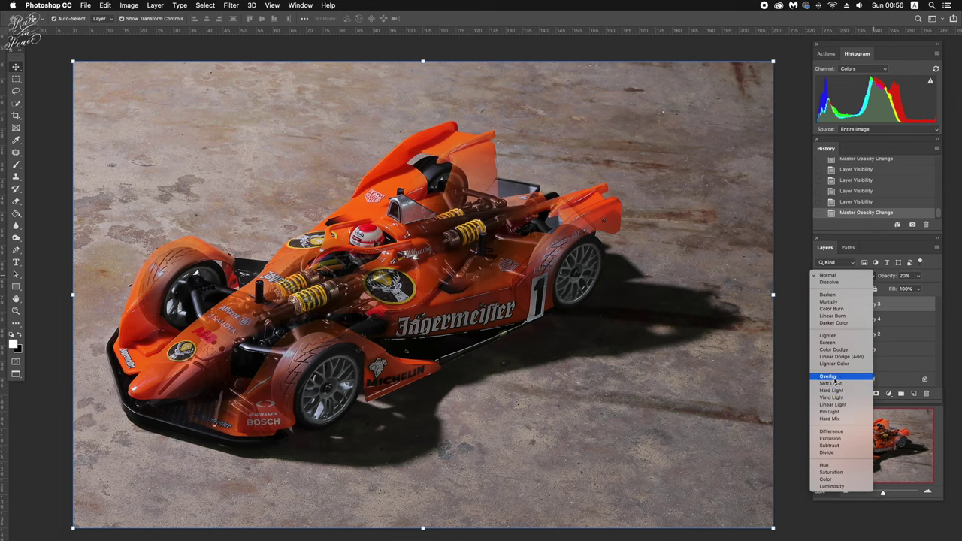
pyautogui.click(834, 378)
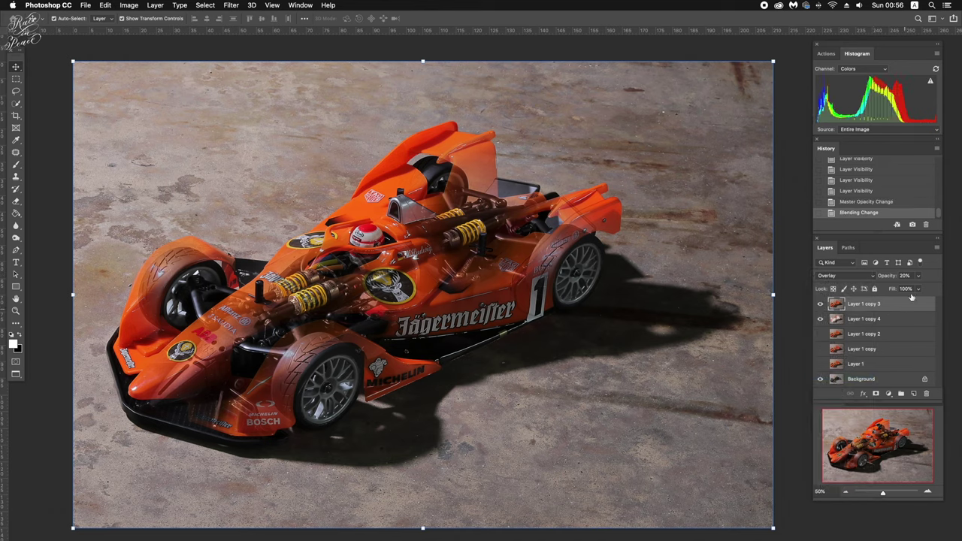
pyautogui.click(918, 277)
pyautogui.moveTo(899, 290); pyautogui.dragTo(898, 289)
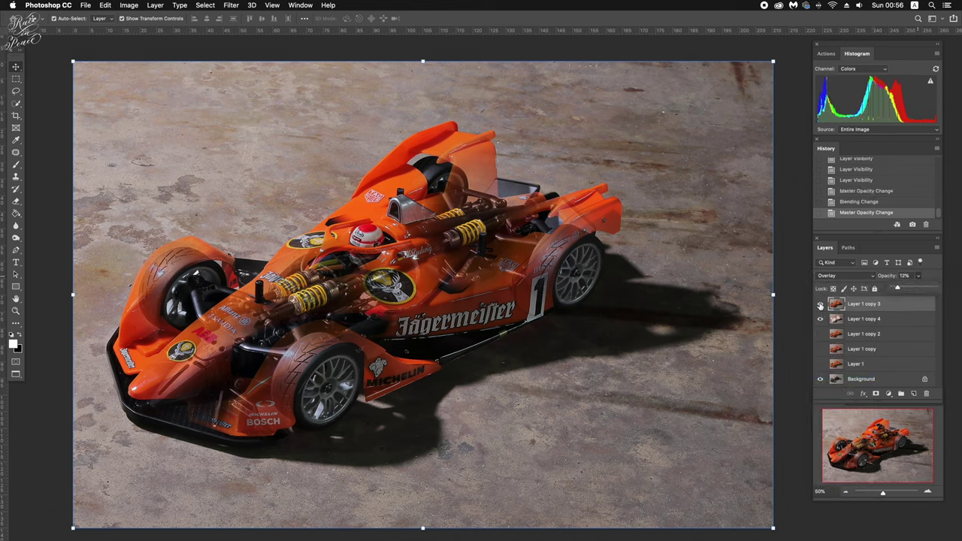
# Hide the Background and Layer 1 copy 4 to view Layer 1 copy 3 alone.
pyautogui.click(820, 304)
pyautogui.click(820, 380)
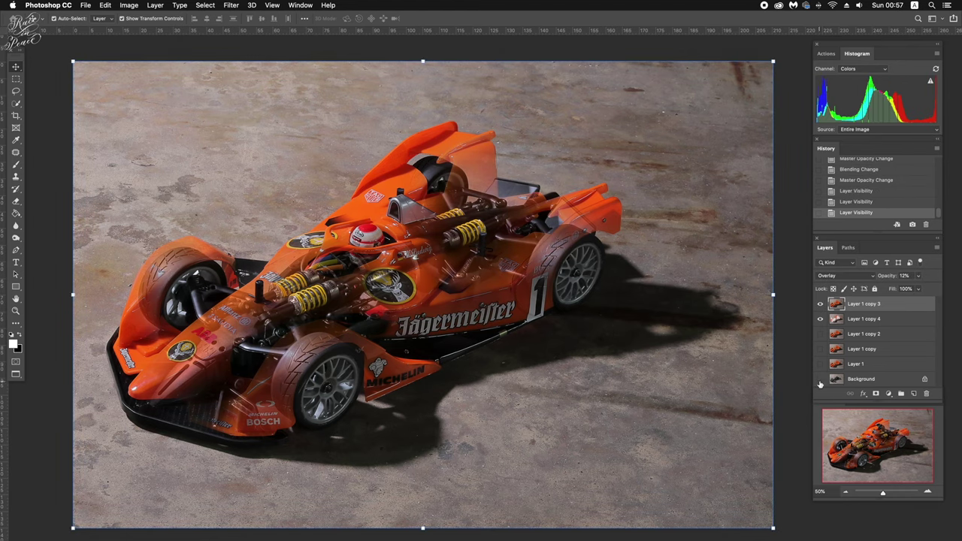
pyautogui.click(821, 304)
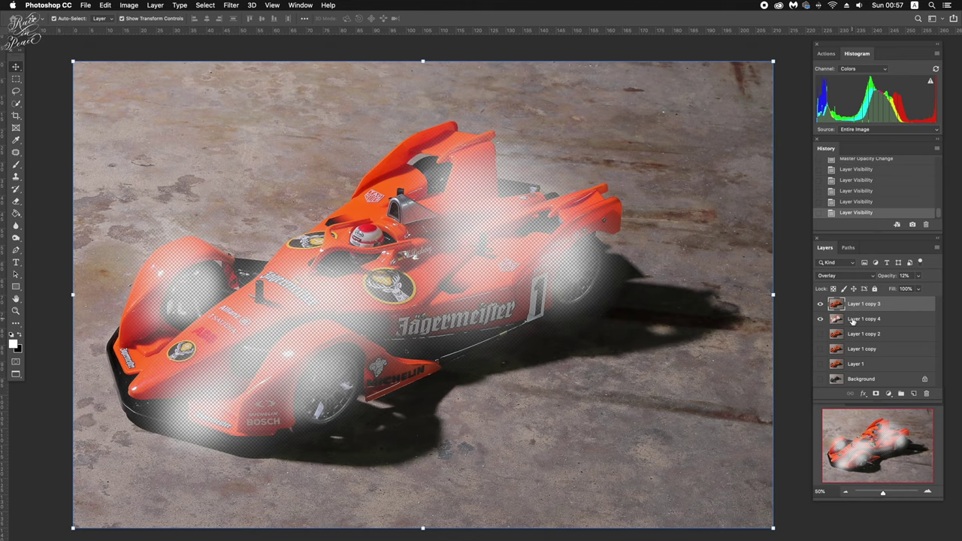
pyautogui.click(820, 320)
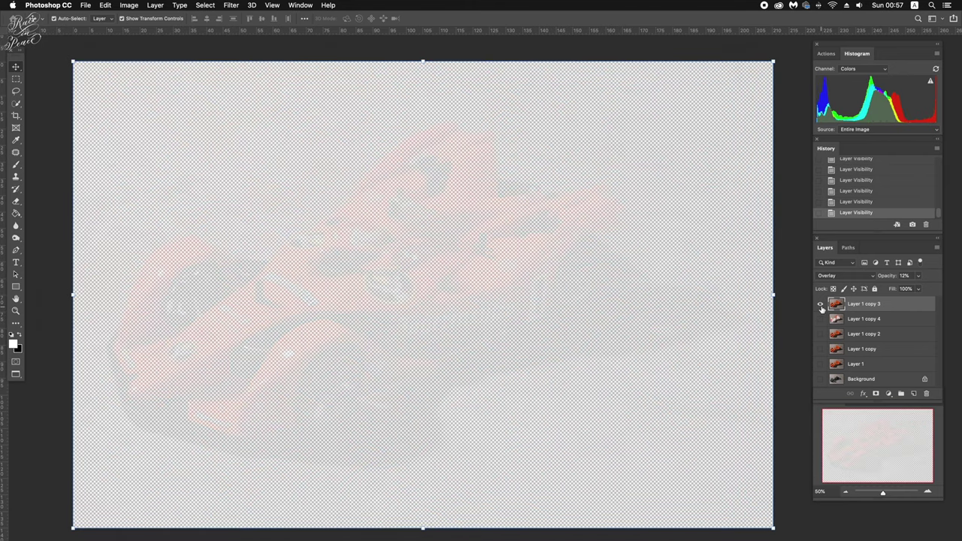
# Raise Layer 1 copy 3's opacity to 25% and show Layer 1 copy 4 again.
pyautogui.click(919, 277)
pyautogui.moveTo(905, 290); pyautogui.dragTo(905, 289)
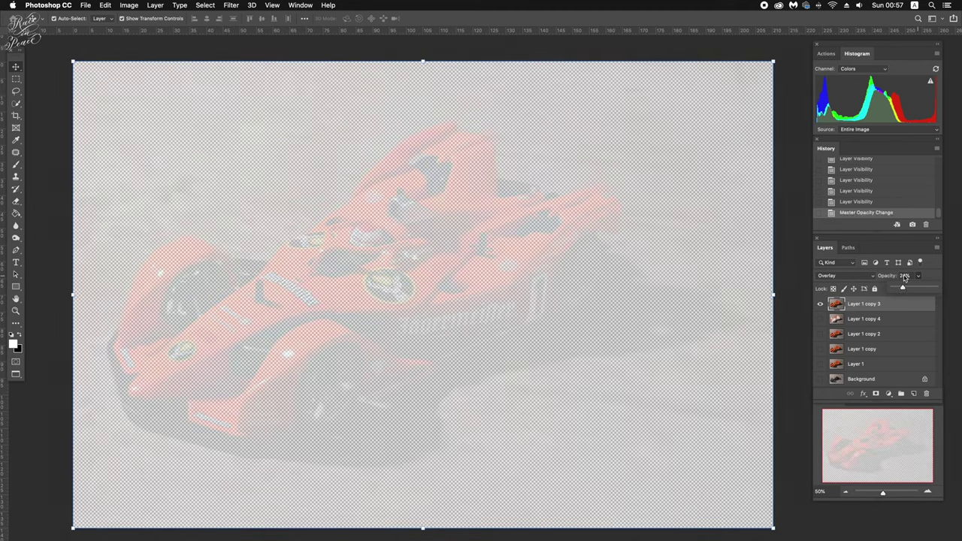
pyautogui.click(904, 276)
pyautogui.write('26')
pyautogui.write('2')
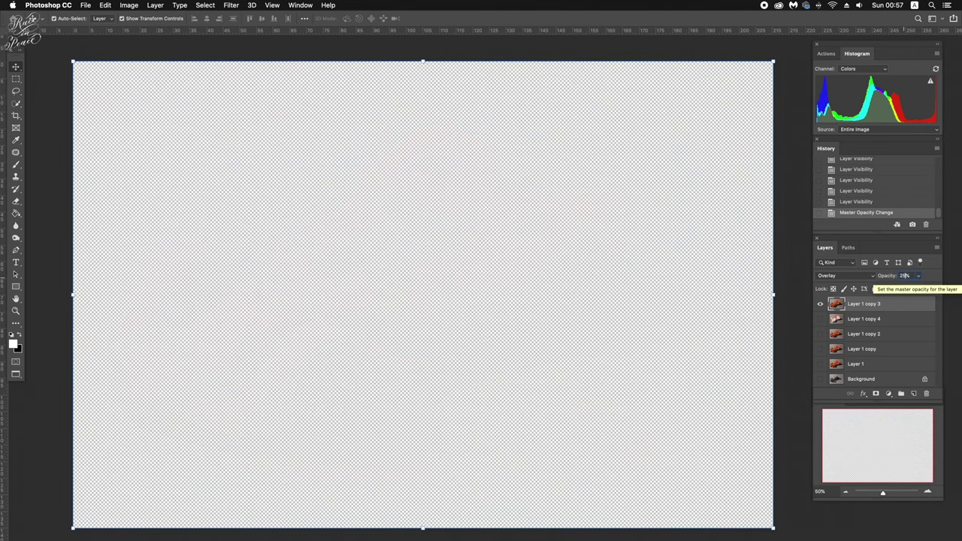
pyautogui.write('5')
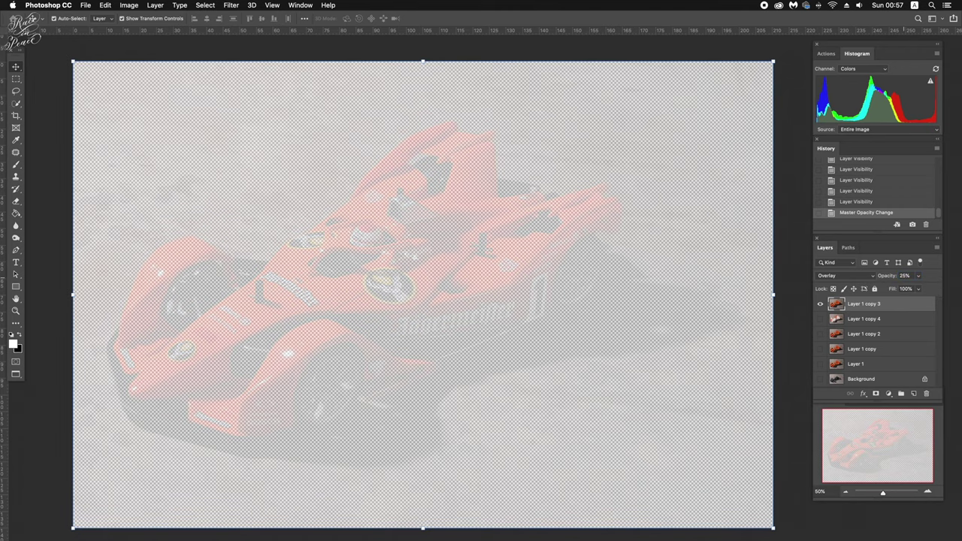
pyautogui.click(821, 319)
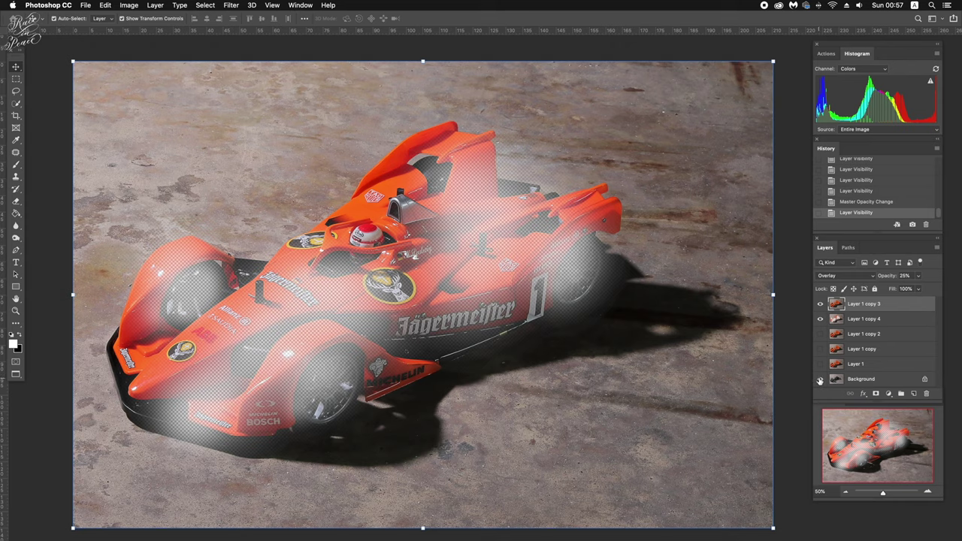
# Show the concrete Background again and flick Layer 1 copy 3 off and on to compare.
pyautogui.click(820, 379)
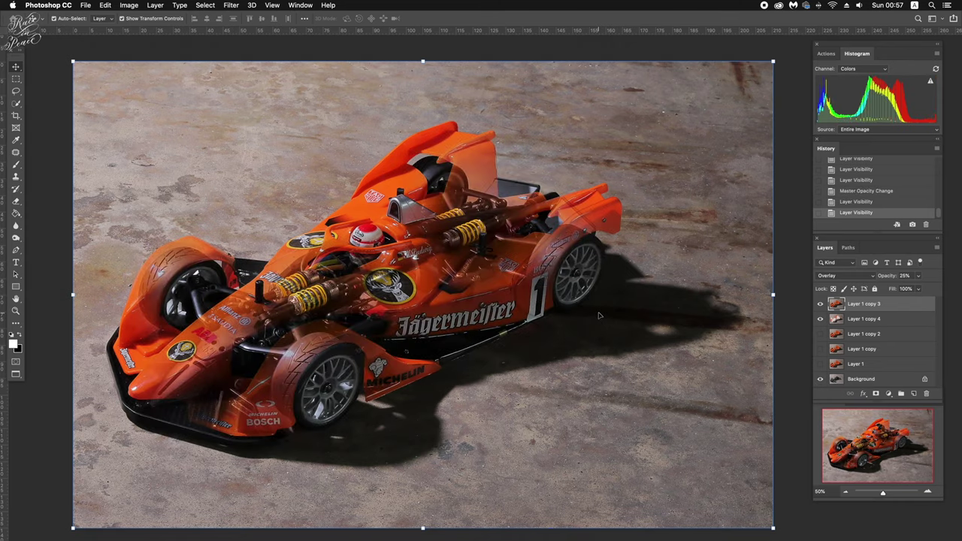
pyautogui.hscroll(-2, 600, 316)
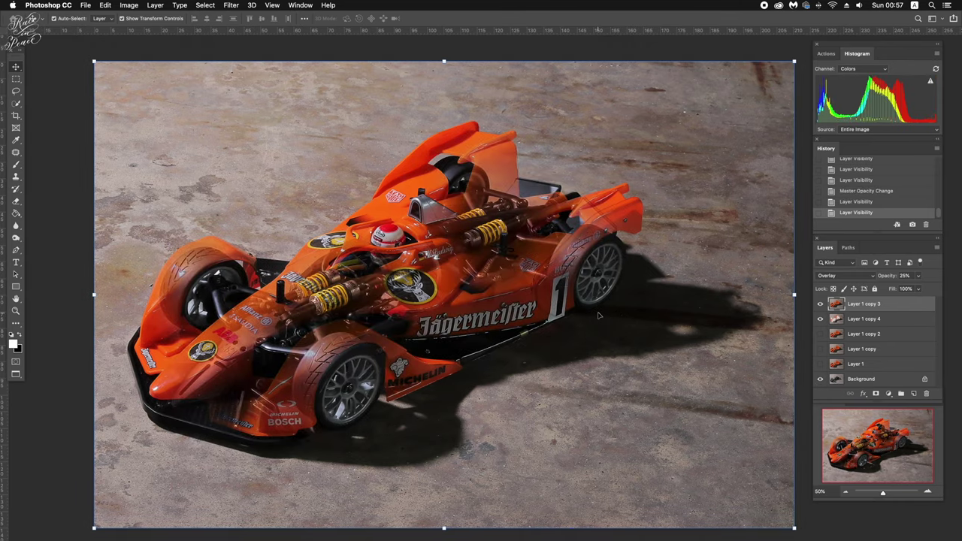
pyautogui.click(820, 304)
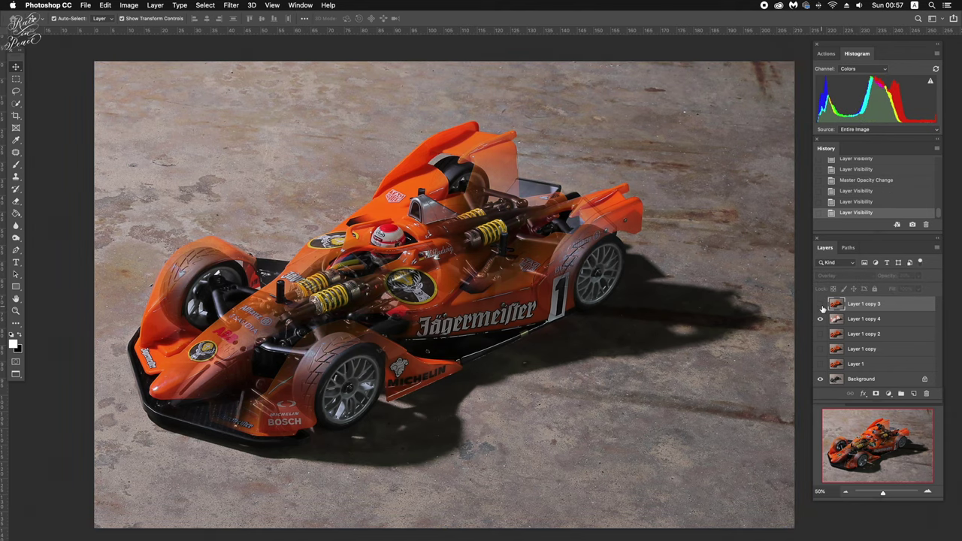
pyautogui.click(820, 304)
pyautogui.click(821, 305)
pyautogui.click(821, 305)
pyautogui.click(821, 305)
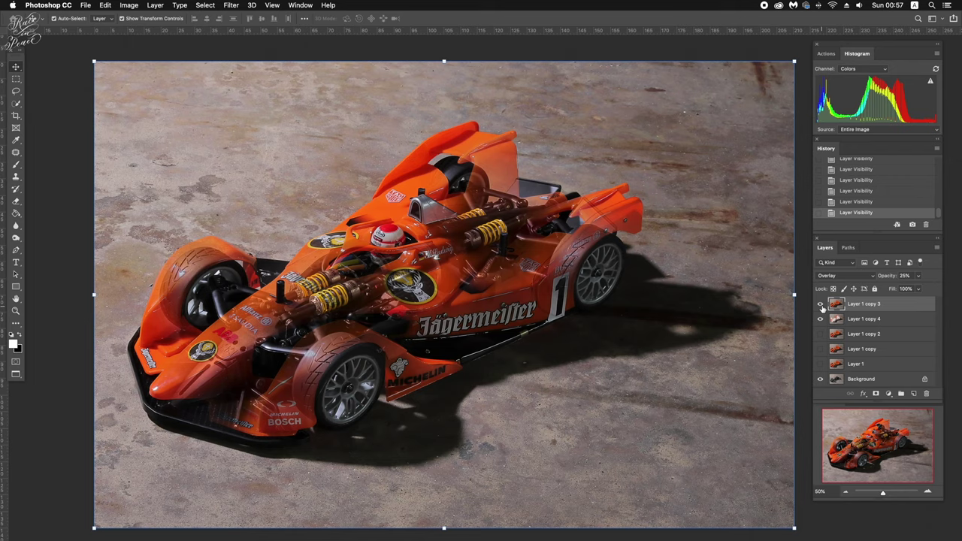
pyautogui.click(821, 304)
# Erase Layer 1 copy 3 over the front wheel and nose, toggling it to compare.
pyautogui.press('e')
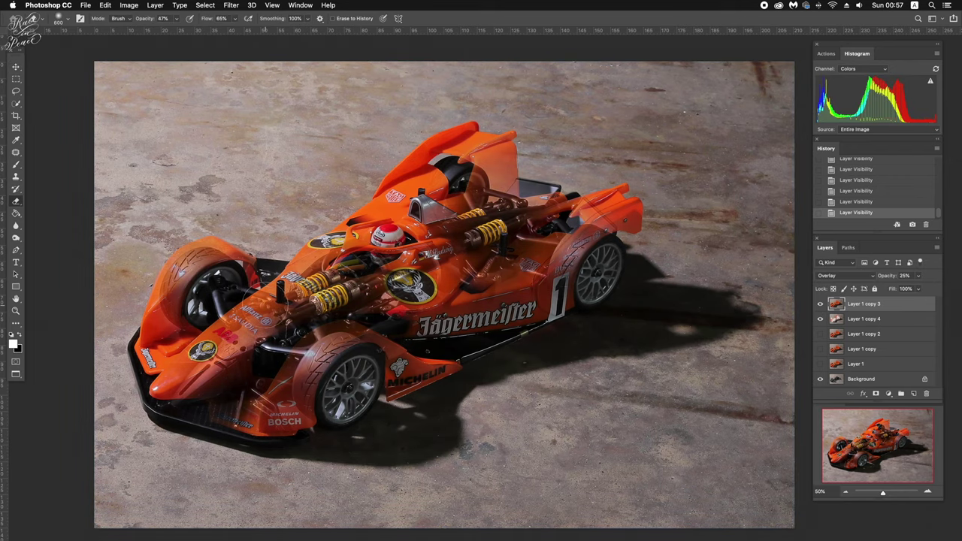
pyautogui.press('super+plus')
pyautogui.press('super+plus')
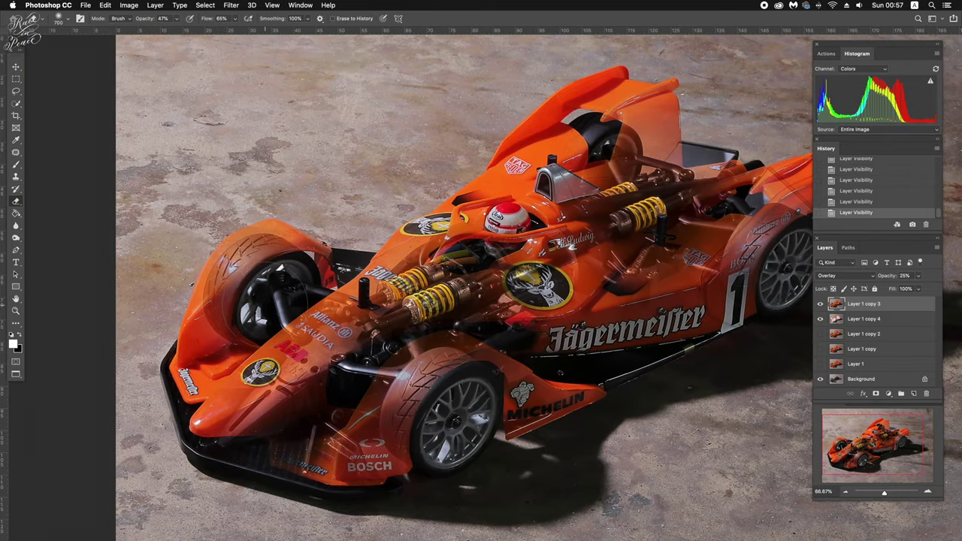
pyautogui.moveTo(279, 278)
pyautogui.mouseDown()
pyautogui.moveTo(239, 340)
pyautogui.moveTo(301, 293)
pyautogui.mouseUp()
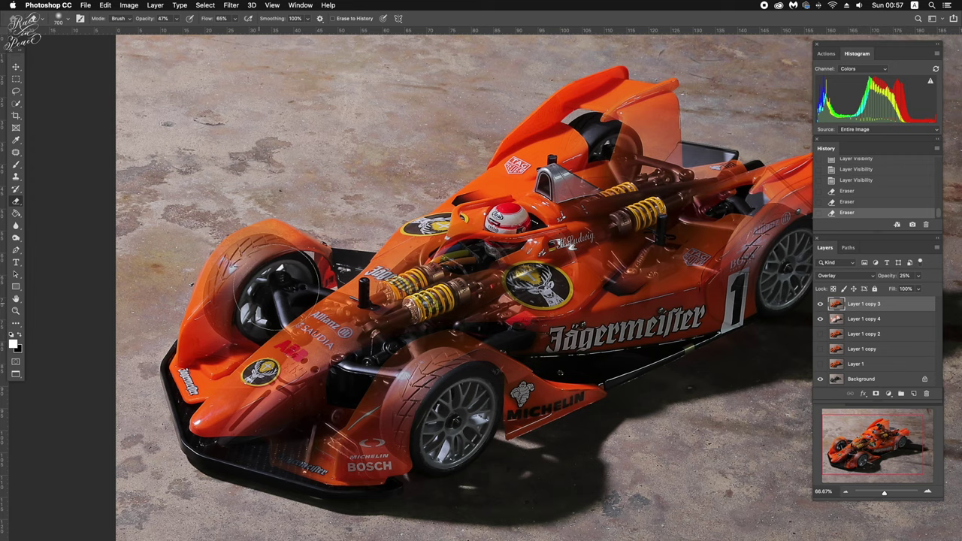
pyautogui.moveTo(403, 398)
pyautogui.mouseDown()
pyautogui.moveTo(305, 444)
pyautogui.moveTo(229, 451)
pyautogui.moveTo(316, 410)
pyautogui.moveTo(375, 346)
pyautogui.mouseUp()
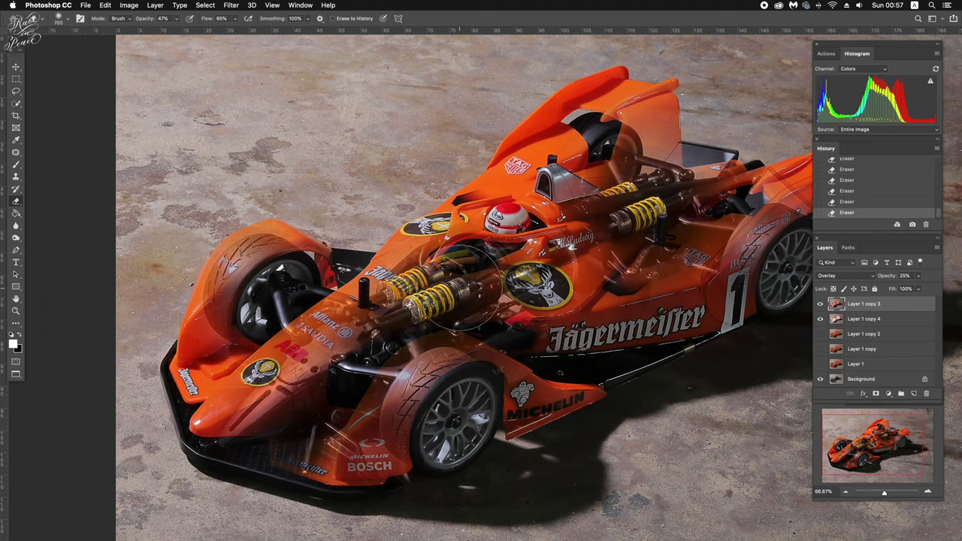
pyautogui.hscroll(5, 526, 282)
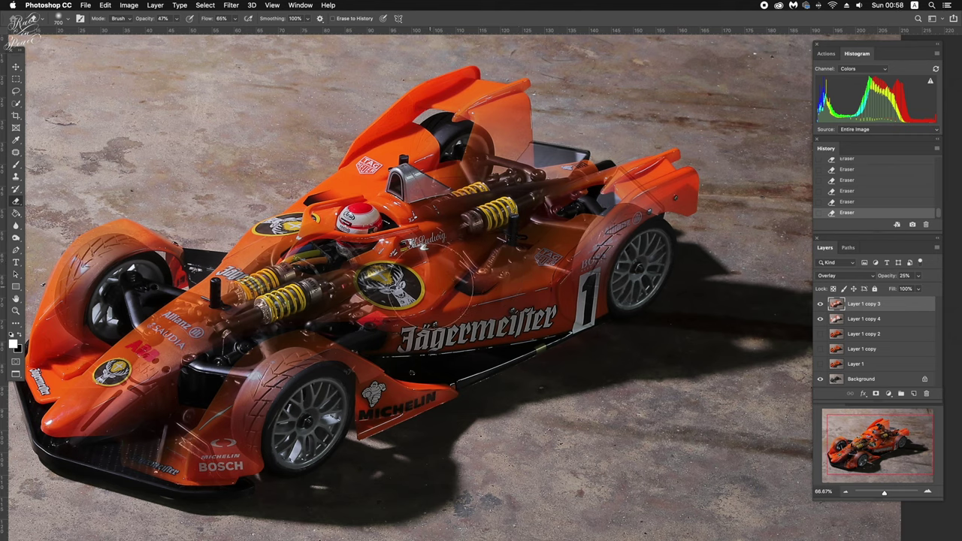
pyautogui.click(820, 304)
pyautogui.click(820, 303)
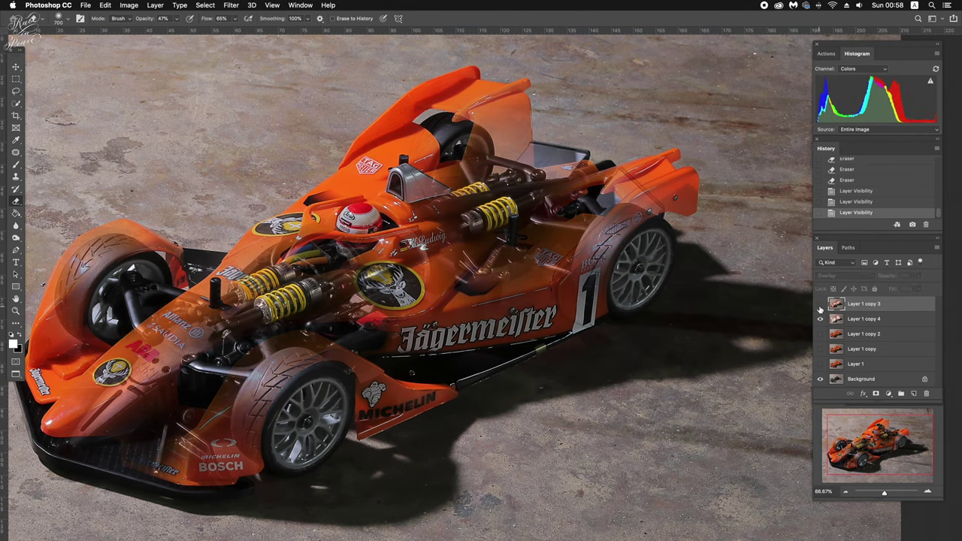
pyautogui.click(820, 304)
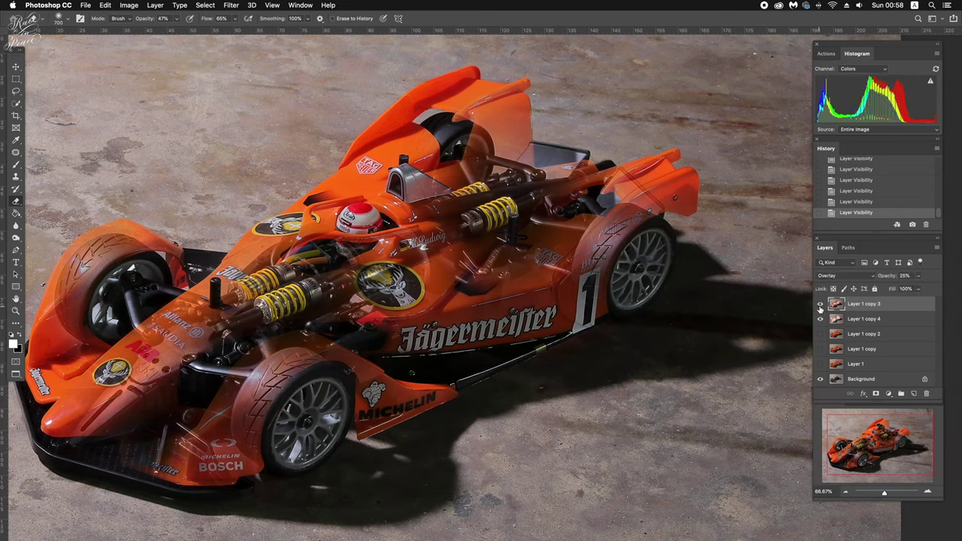
# Erase more of the front wheel tread and check it against the hidden layer.
pyautogui.moveTo(256, 424)
pyautogui.mouseDown()
pyautogui.moveTo(270, 376)
pyautogui.moveTo(301, 368)
pyautogui.mouseUp()
pyautogui.moveTo(286, 406); pyautogui.dragTo(293, 383)
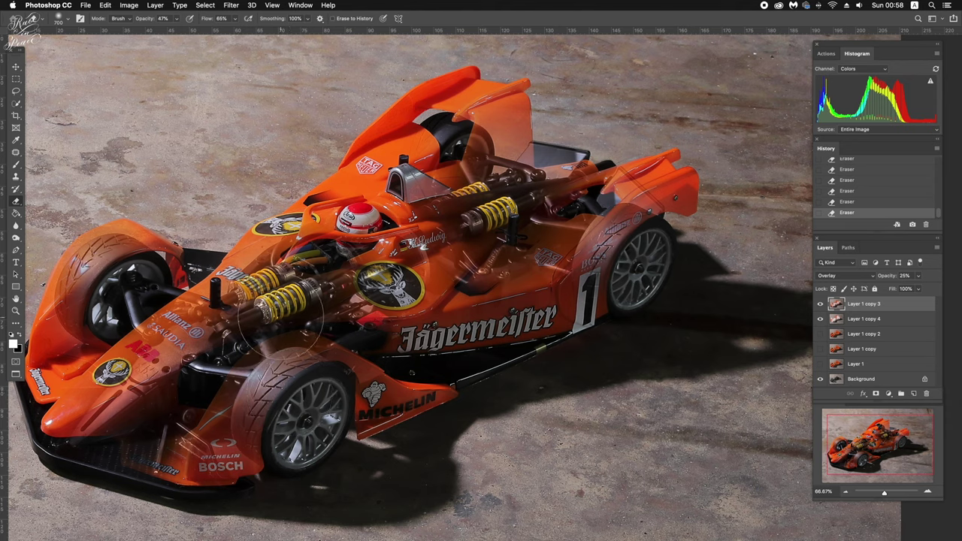
pyautogui.click(821, 304)
pyautogui.click(821, 304)
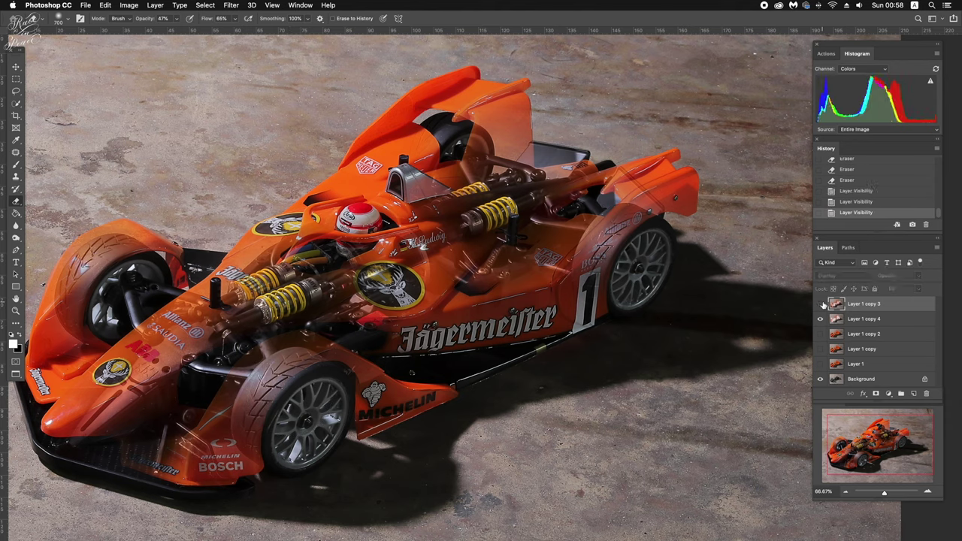
pyautogui.click(820, 304)
pyautogui.click(821, 304)
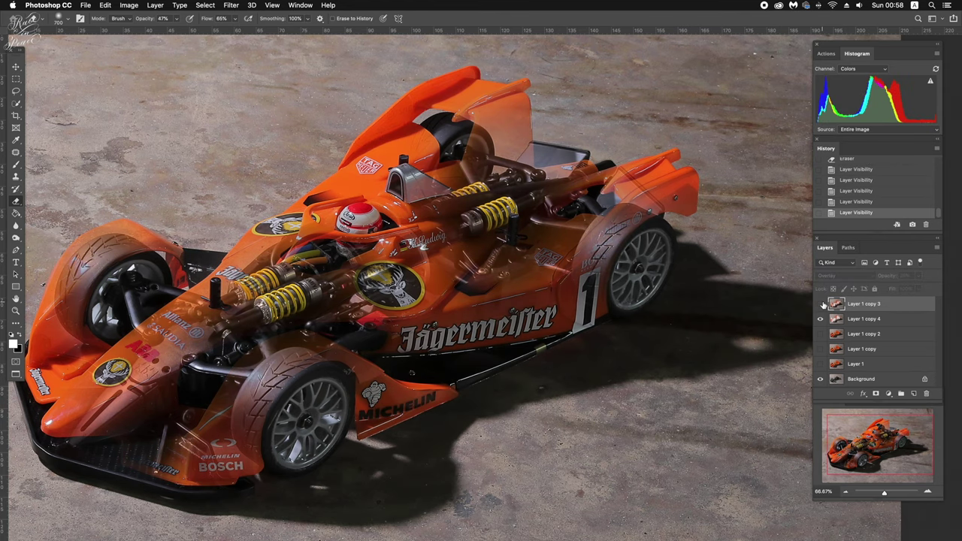
pyautogui.click(821, 303)
# Erase the top body copy over the car's rear and rear wheel.
pyautogui.moveTo(624, 248); pyautogui.dragTo(602, 300)
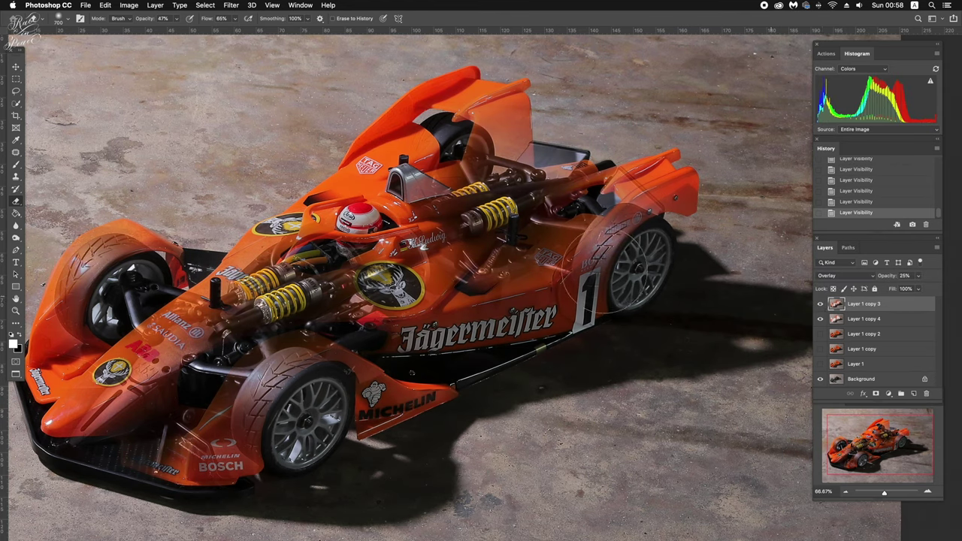
pyautogui.moveTo(578, 241); pyautogui.dragTo(557, 301)
pyautogui.moveTo(587, 256)
pyautogui.mouseDown()
pyautogui.moveTo(564, 293)
pyautogui.moveTo(571, 267)
pyautogui.mouseUp()
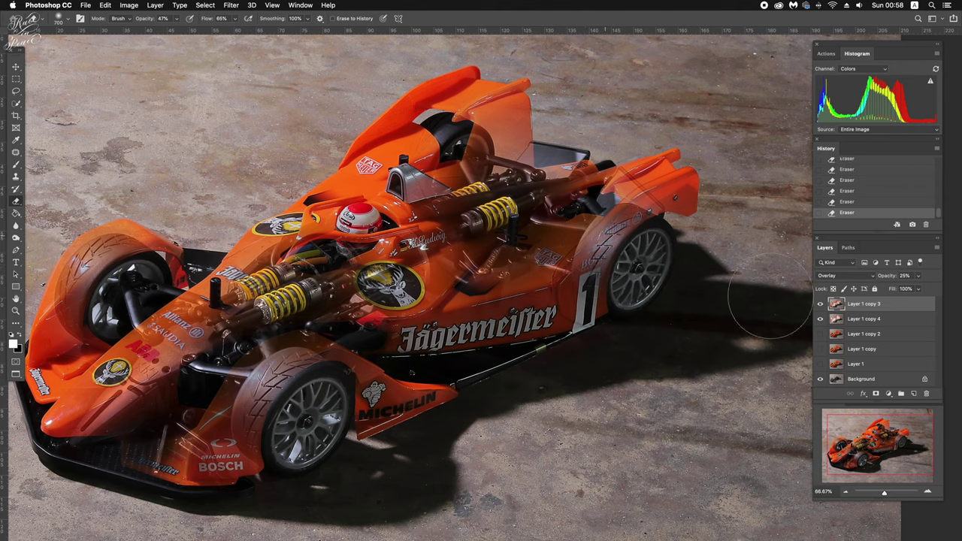
pyautogui.click(820, 305)
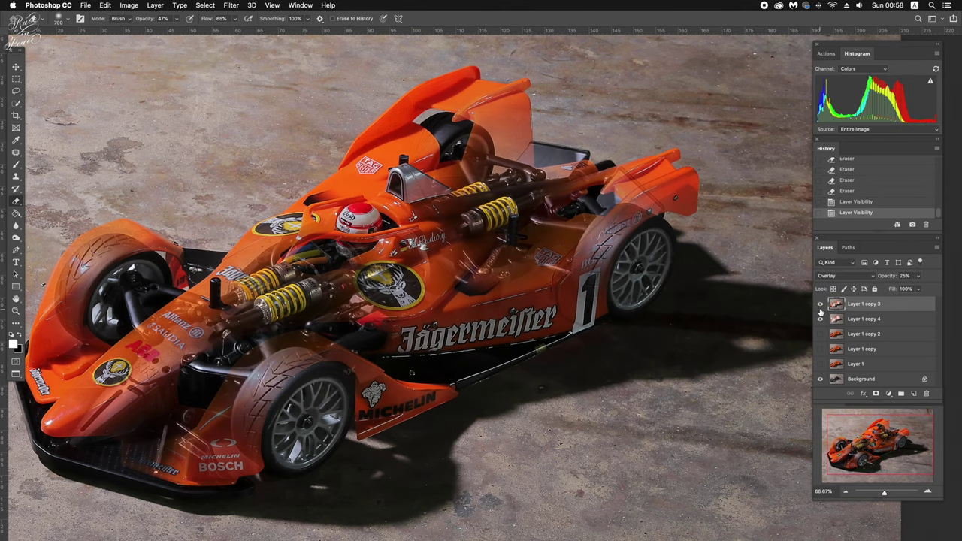
pyautogui.click(820, 304)
pyautogui.click(820, 305)
pyautogui.moveTo(624, 255); pyautogui.dragTo(654, 271)
pyautogui.click(637, 262)
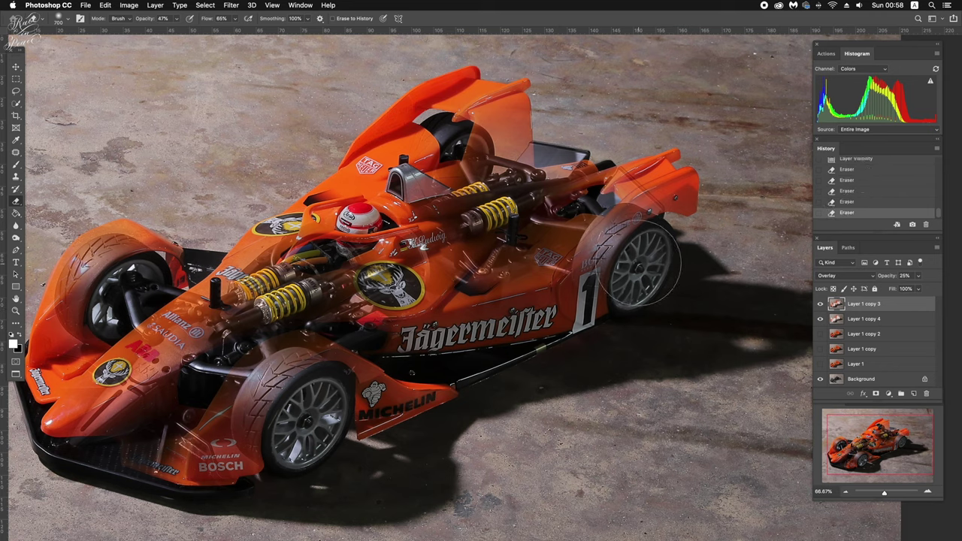
pyautogui.click(637, 261)
# Dab away more overlay over the front wheel and review the result.
pyautogui.click(820, 304)
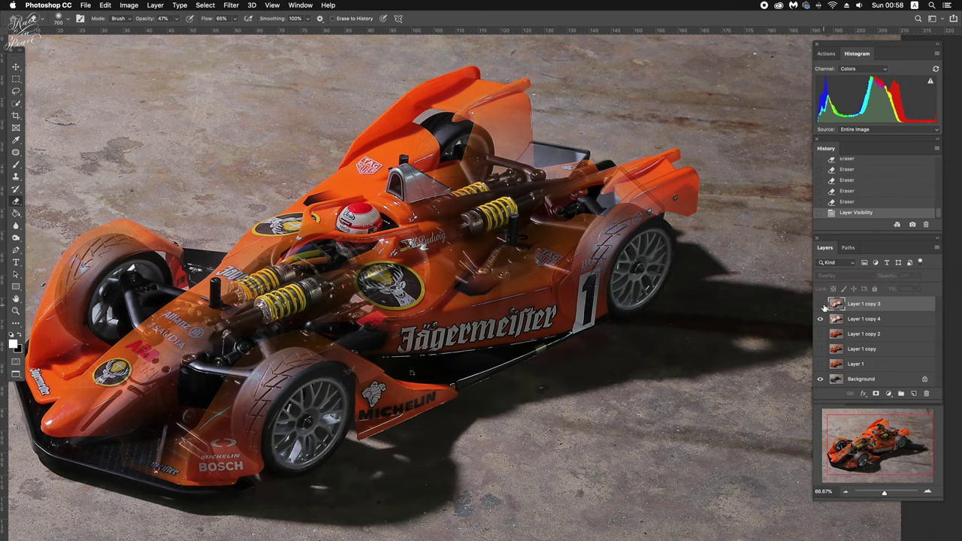
pyautogui.click(354, 390)
pyautogui.click(301, 417)
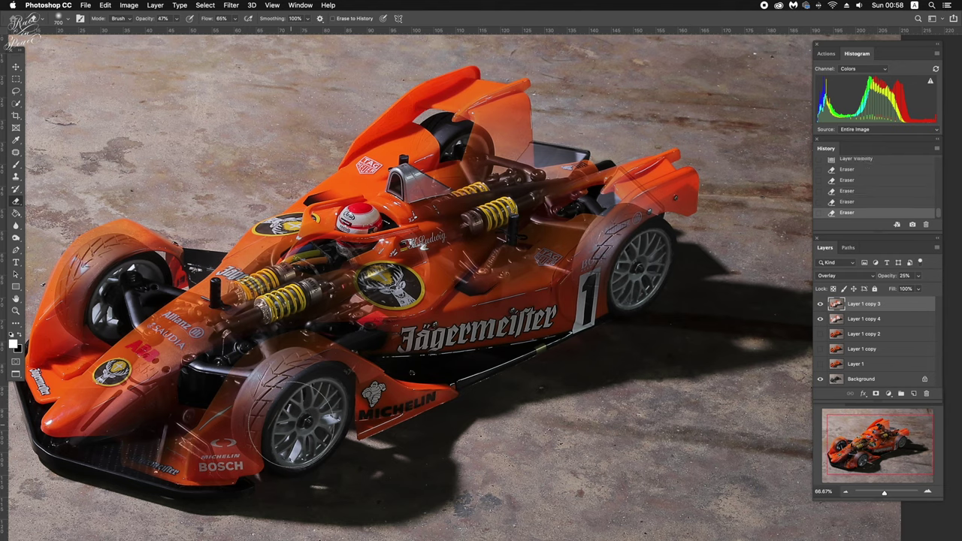
pyautogui.click(821, 304)
pyautogui.click(821, 304)
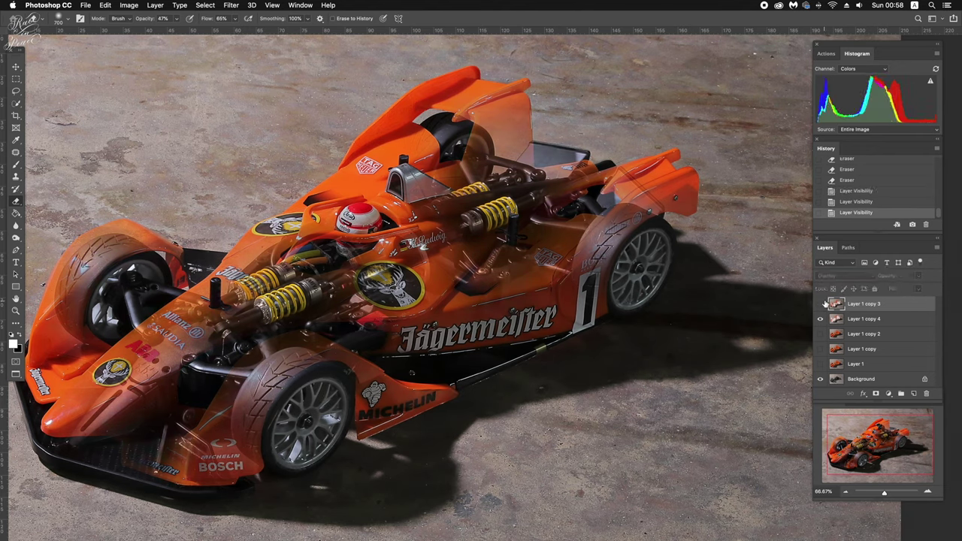
pyautogui.click(822, 304)
# Erase the overlay around the cockpit and rollbar, comparing before and after.
pyautogui.moveTo(474, 211); pyautogui.dragTo(443, 196)
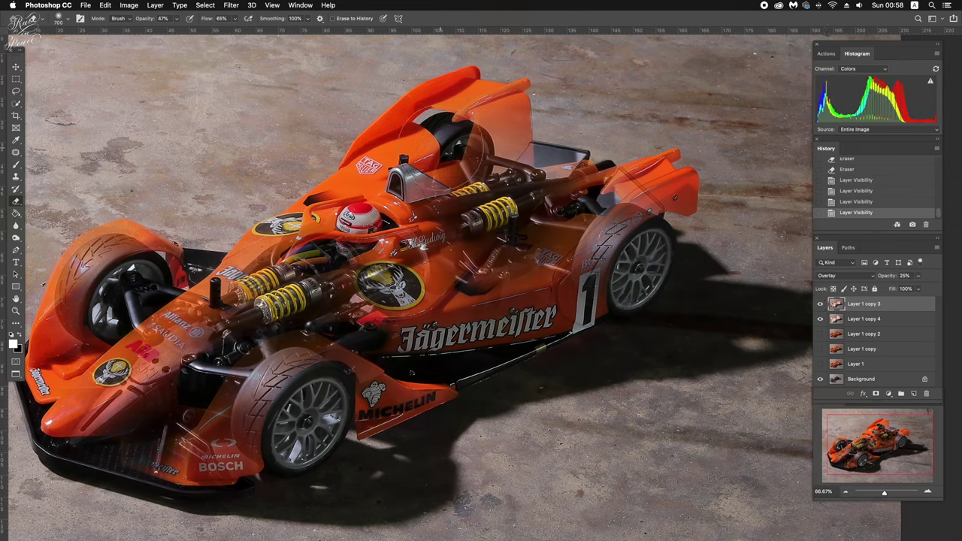
pyautogui.moveTo(470, 151)
pyautogui.mouseDown()
pyautogui.moveTo(440, 147)
pyautogui.moveTo(454, 177)
pyautogui.moveTo(518, 192)
pyautogui.mouseUp()
pyautogui.moveTo(451, 122)
pyautogui.mouseDown()
pyautogui.moveTo(462, 181)
pyautogui.moveTo(504, 162)
pyautogui.mouseUp()
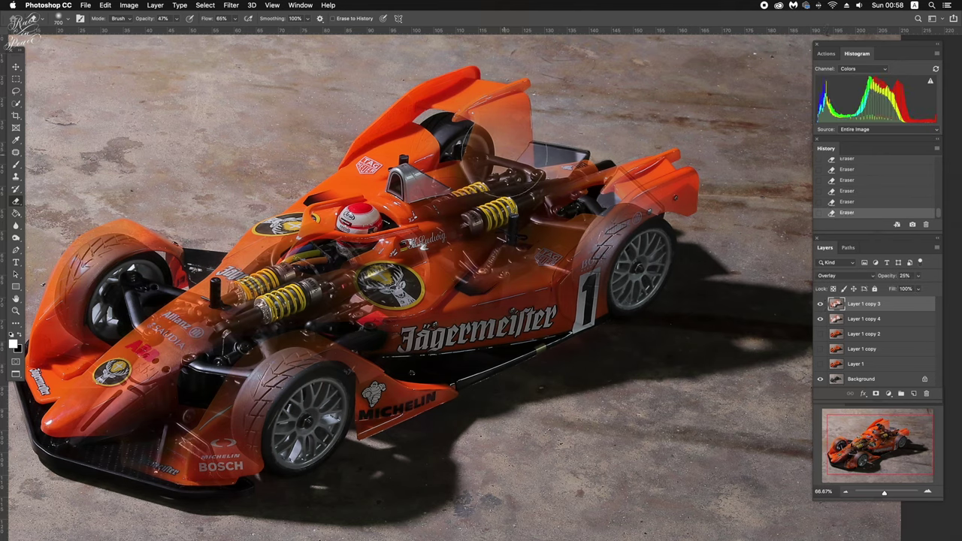
pyautogui.click(821, 304)
pyautogui.click(821, 304)
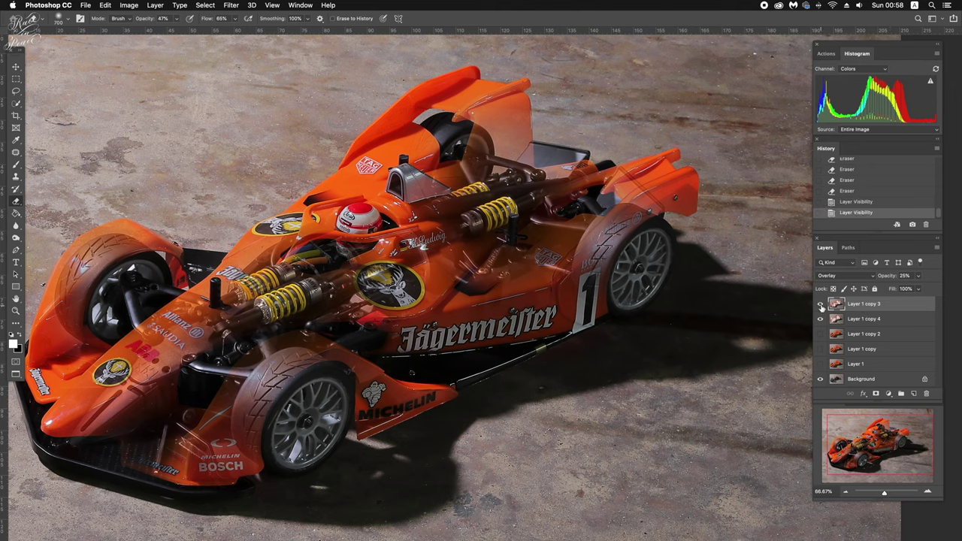
pyautogui.click(821, 304)
pyautogui.click(821, 305)
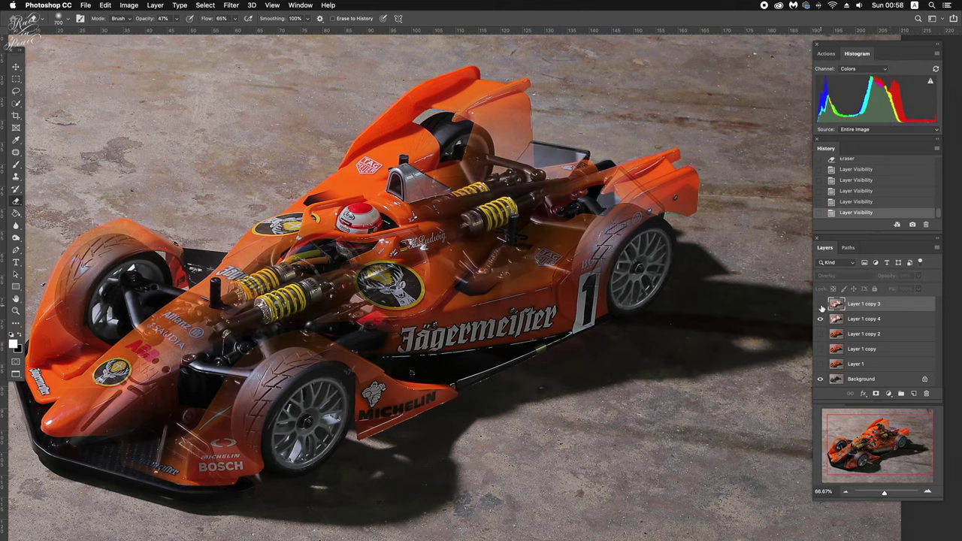
pyautogui.click(820, 304)
pyautogui.click(821, 305)
pyautogui.click(821, 304)
pyautogui.click(820, 305)
pyautogui.click(820, 304)
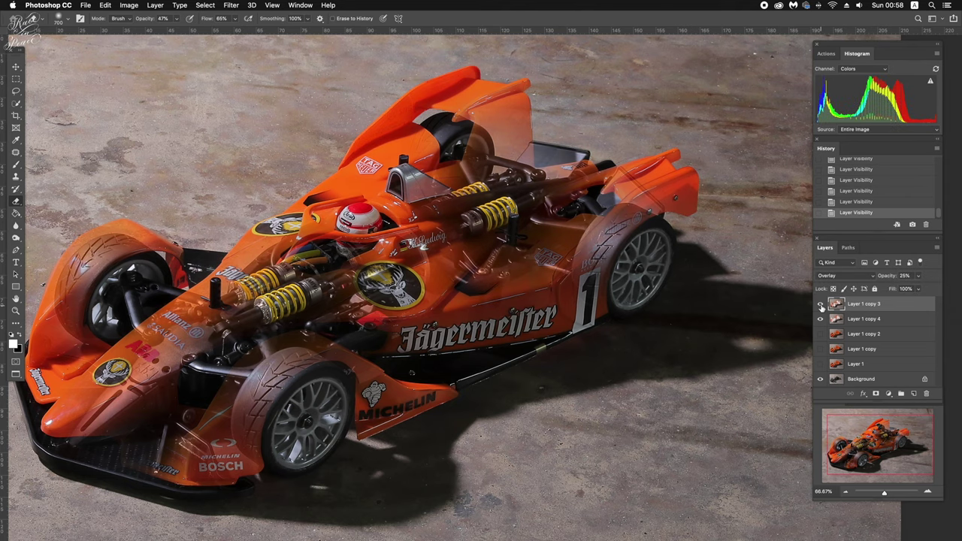
pyautogui.click(821, 305)
# Erase overlay near the Jägermeister lettering and check it with copy 4 and Background hidden.
pyautogui.click(411, 363)
pyautogui.click(376, 337)
pyautogui.click(342, 332)
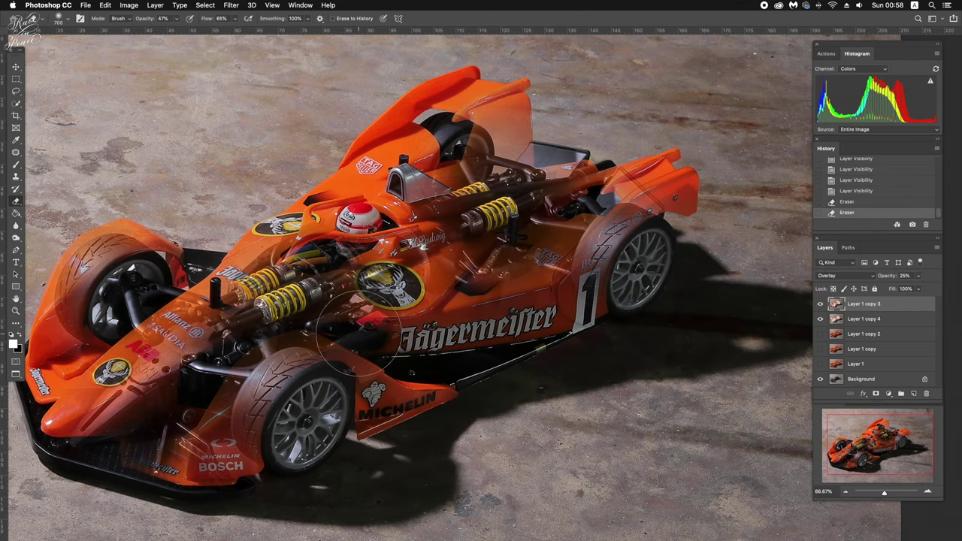
pyautogui.press('v')
pyautogui.click(821, 319)
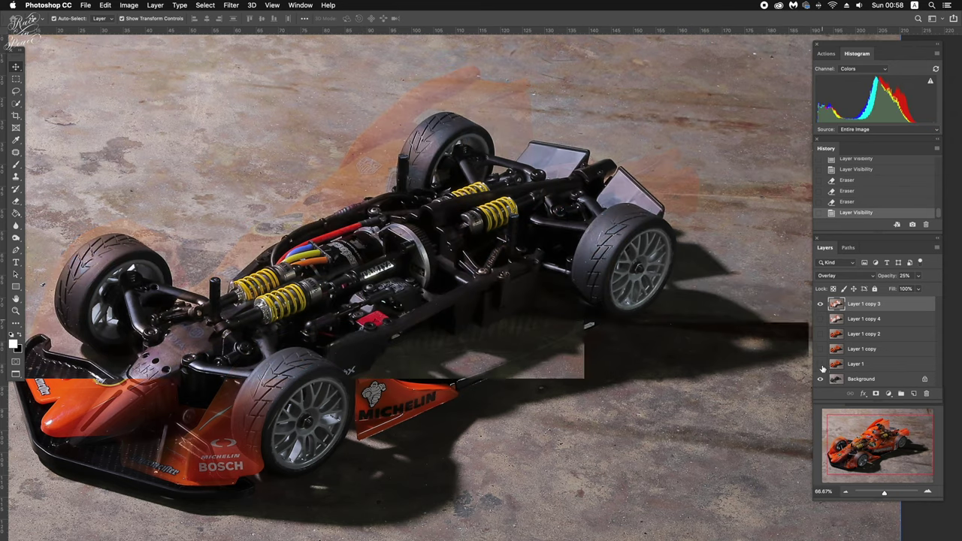
pyautogui.click(821, 379)
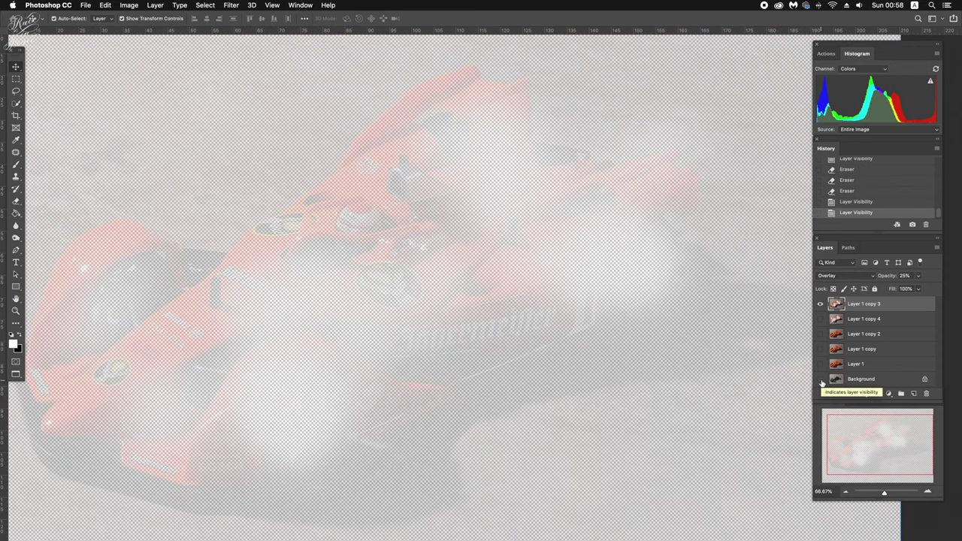
pyautogui.click(821, 379)
pyautogui.click(820, 320)
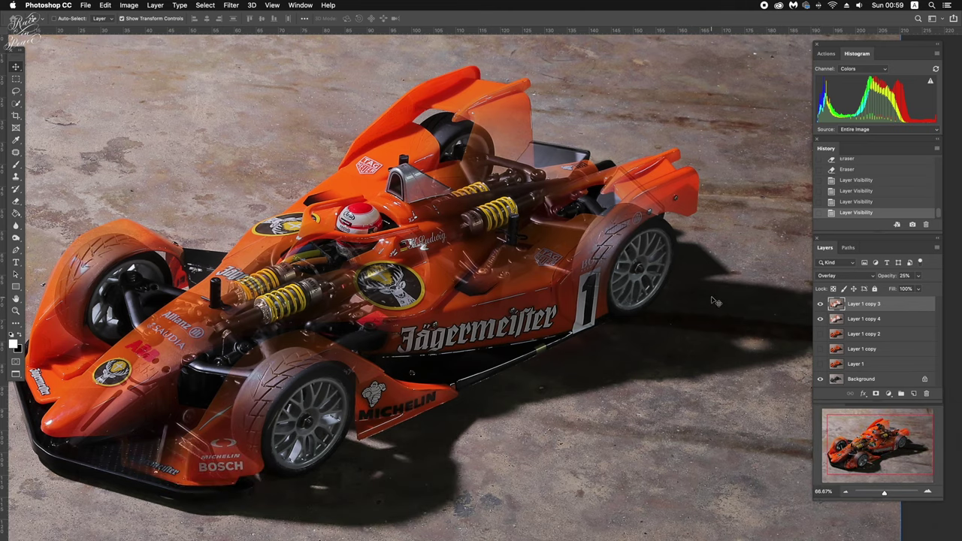
pyautogui.press('super+minus')
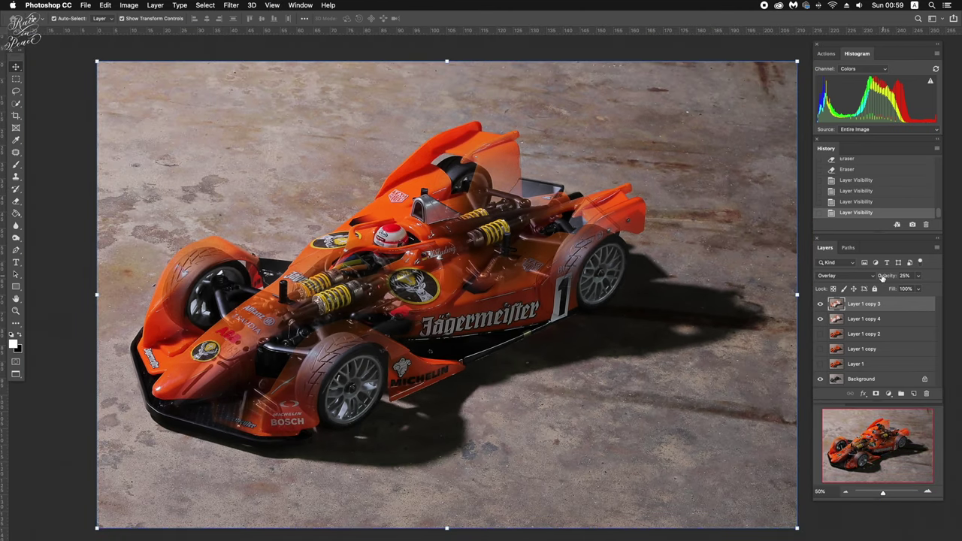
pyautogui.click(872, 276)
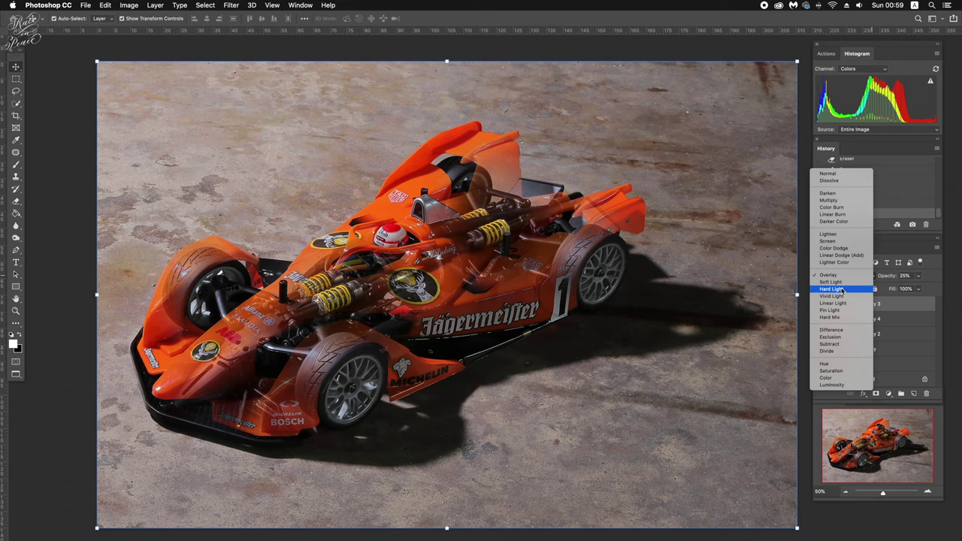
pyautogui.click(843, 290)
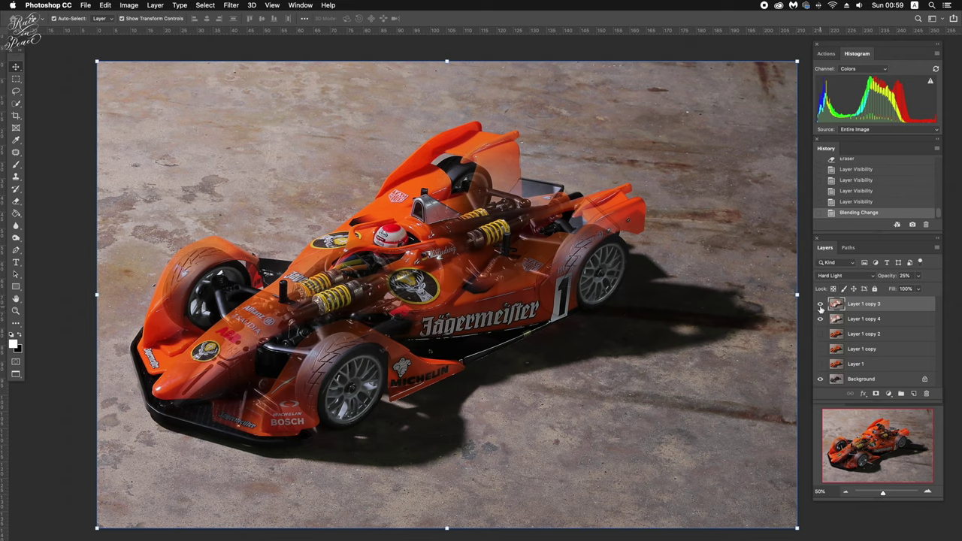
pyautogui.click(820, 305)
pyautogui.click(820, 305)
pyautogui.click(836, 278)
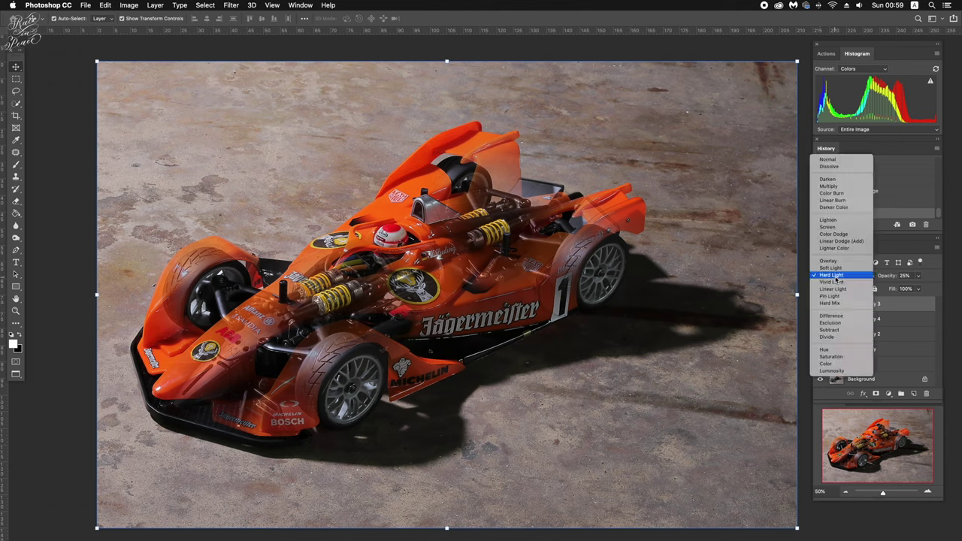
pyautogui.click(833, 263)
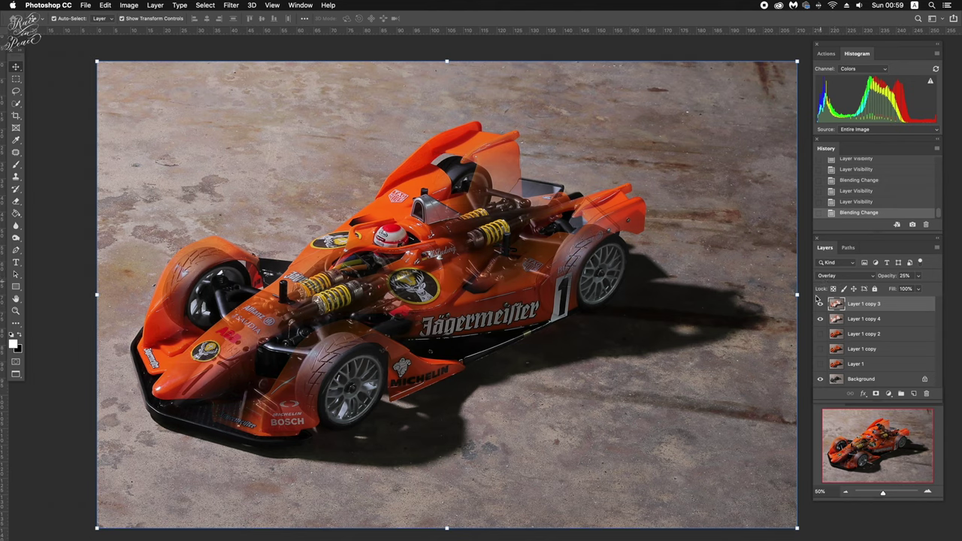
pyautogui.click(820, 304)
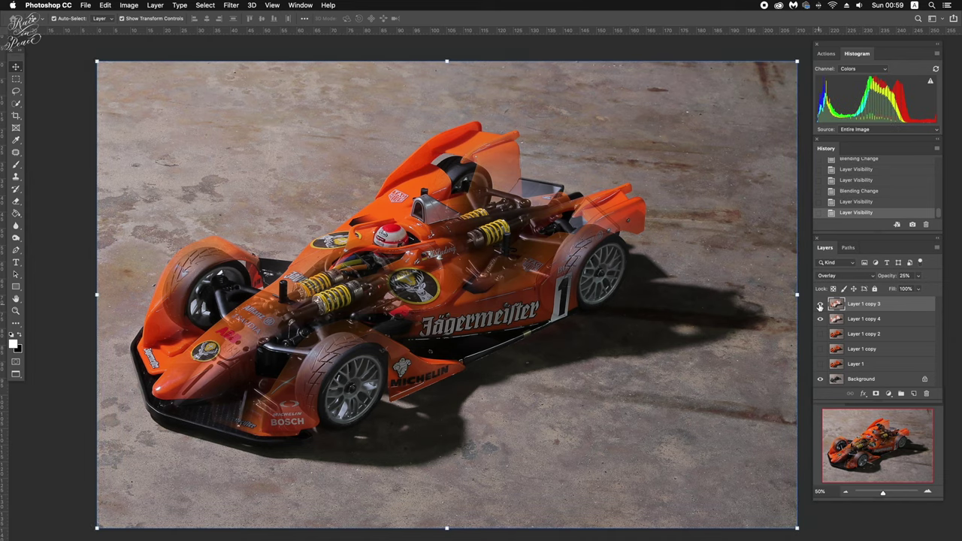
pyautogui.click(820, 320)
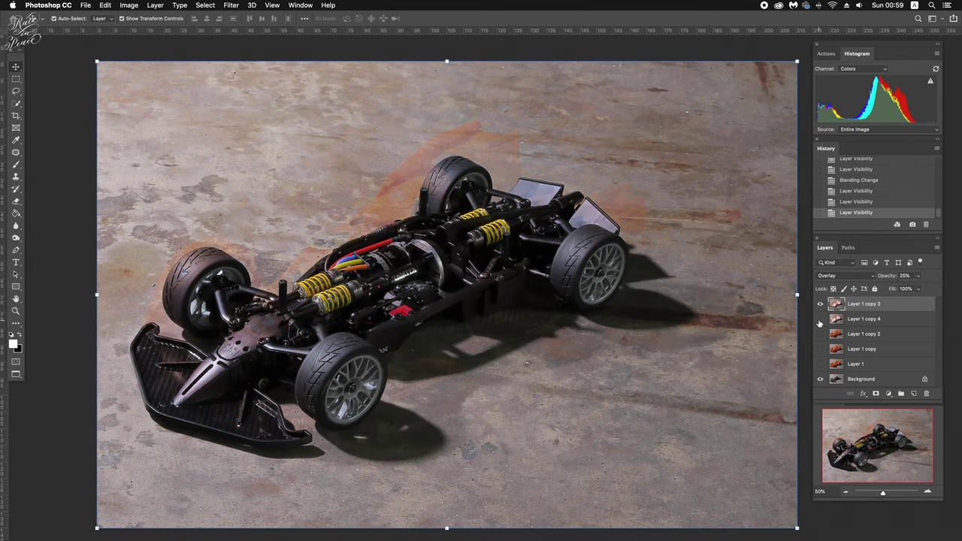
pyautogui.click(820, 320)
pyautogui.click(821, 304)
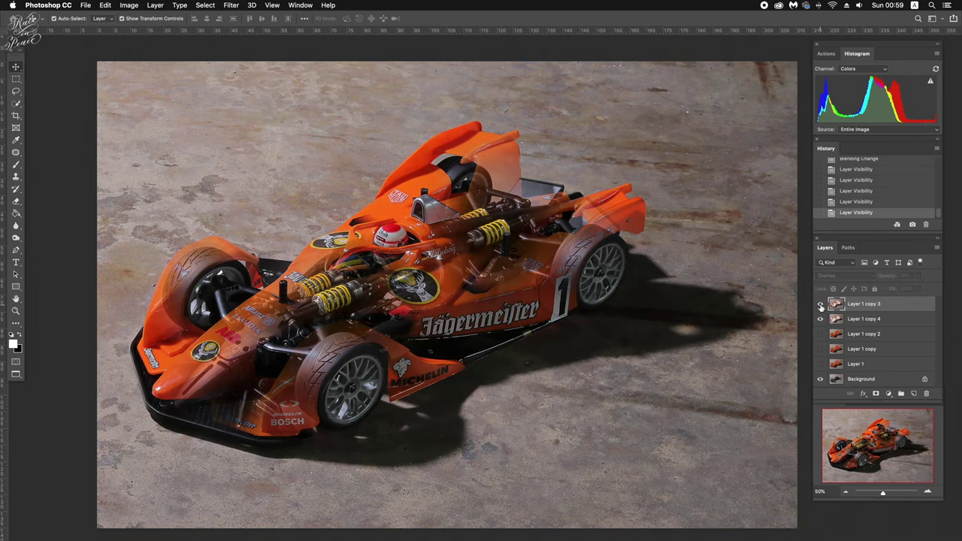
pyautogui.click(820, 303)
pyautogui.click(820, 303)
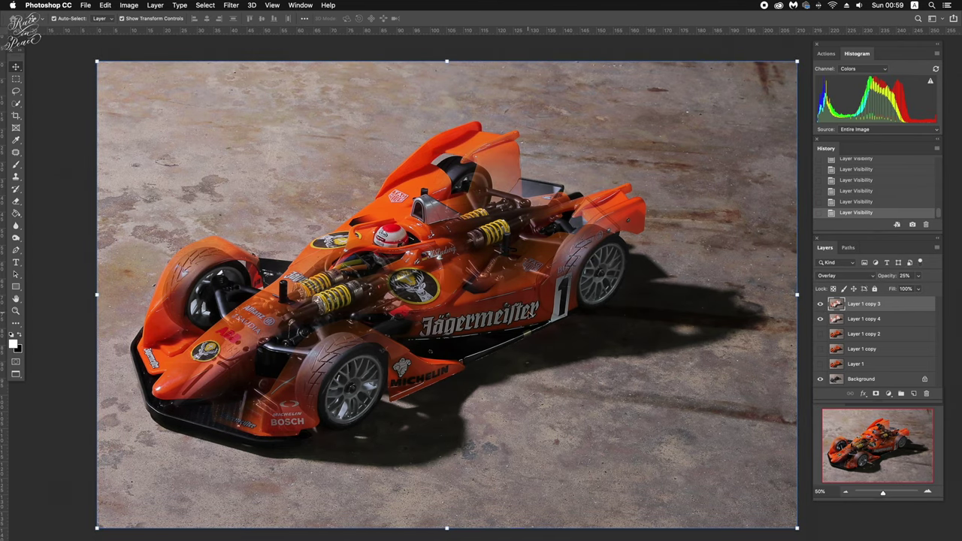
# Pan to the nose and erase overlay on the front wing floor.
pyautogui.scroll(5, 529, 316)
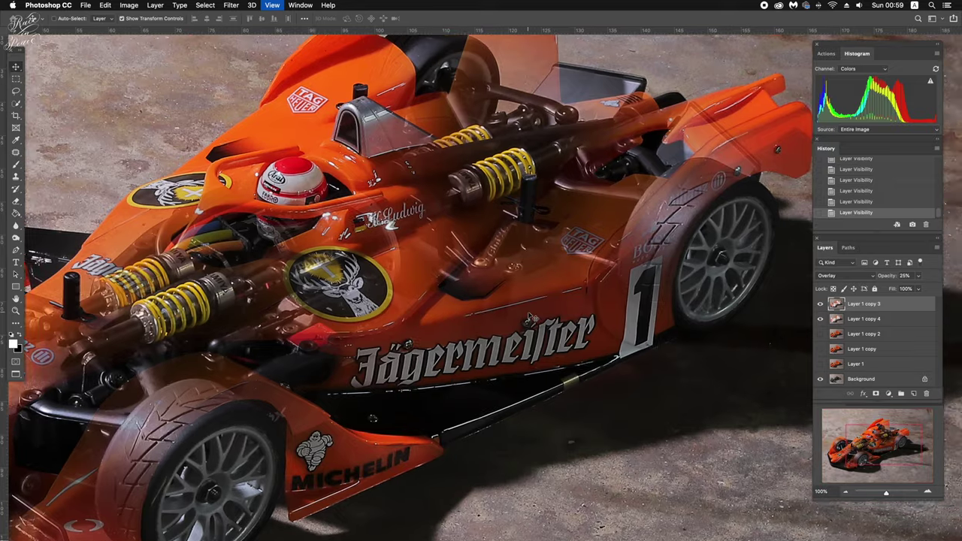
pyautogui.scroll(-10, 529, 316)
pyautogui.hscroll(-5, 529, 316)
pyautogui.scroll(3, 526, 317)
pyautogui.hscroll(3, 526, 317)
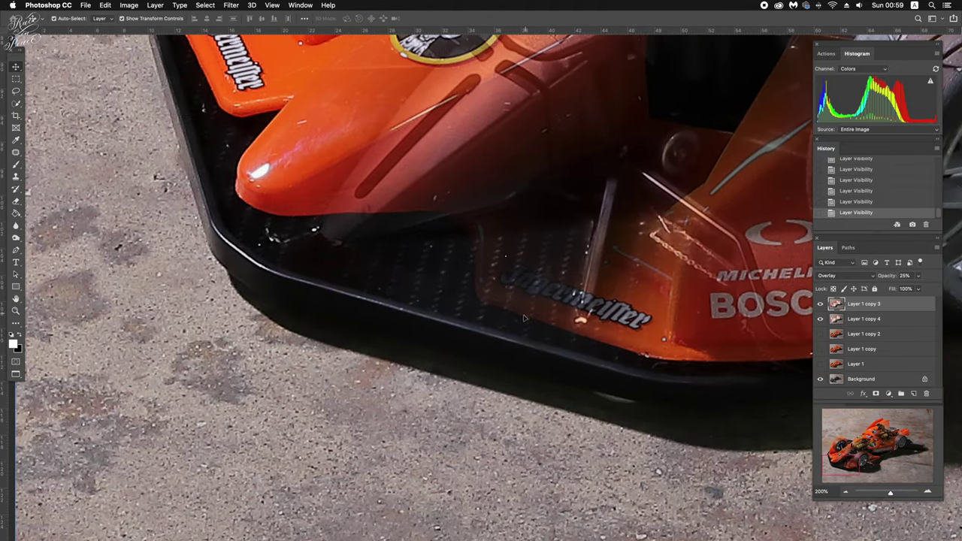
pyautogui.hscroll(2, 523, 319)
pyautogui.hscroll(2, 523, 319)
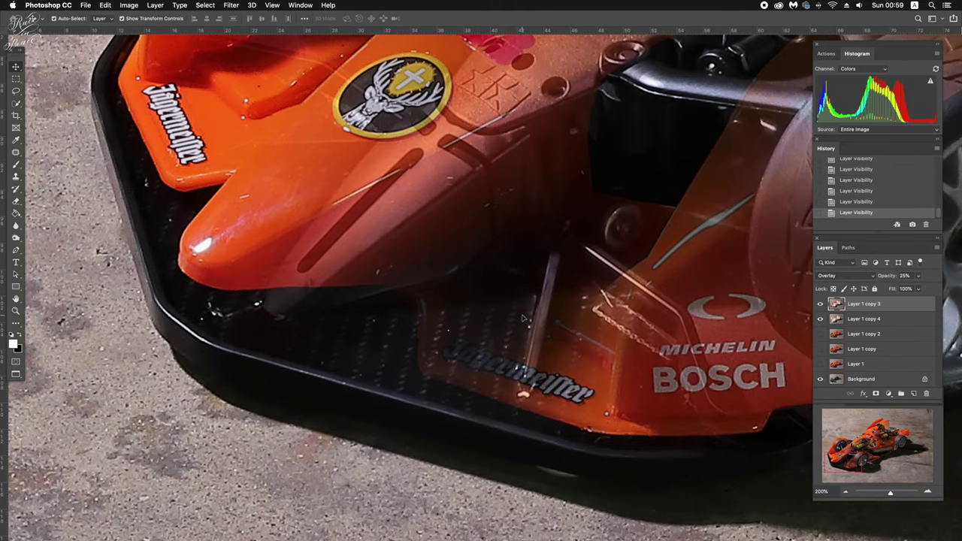
pyautogui.press('e')
pyautogui.moveTo(523, 314); pyautogui.dragTo(409, 324)
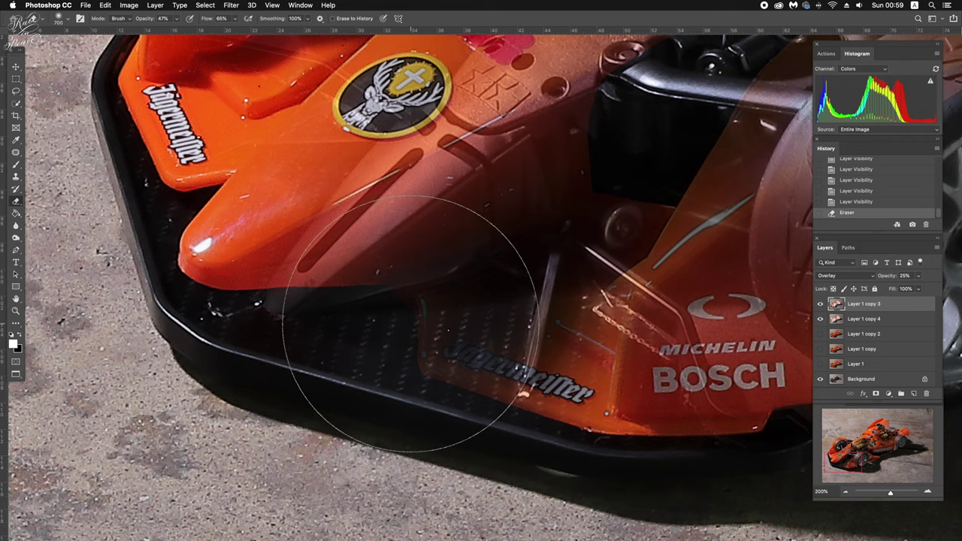
# Set a 300 px eraser at about 80% strength and erase near the lower Jägermeister lettering.
pyautogui.press('[')
pyautogui.press('[')
pyautogui.press('[')
pyautogui.press('[')
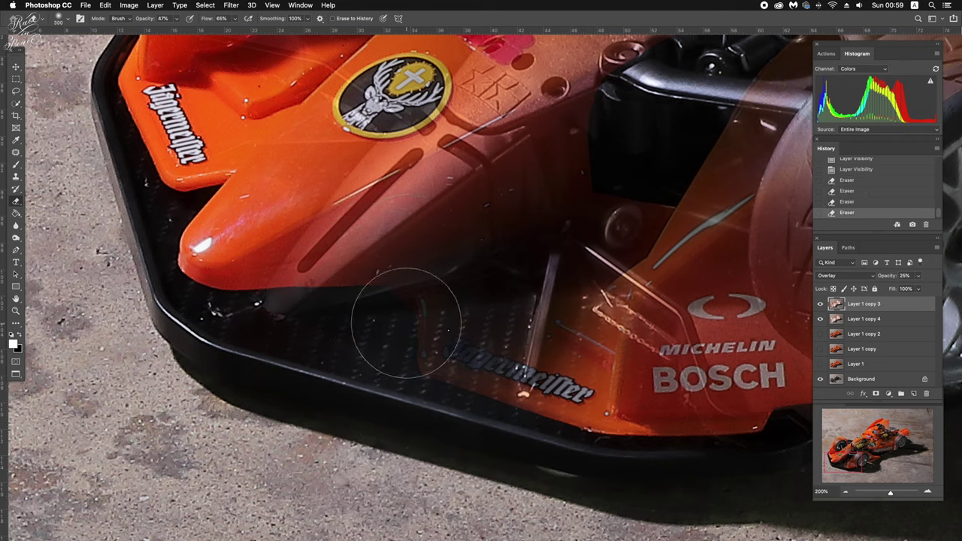
pyautogui.click(176, 20)
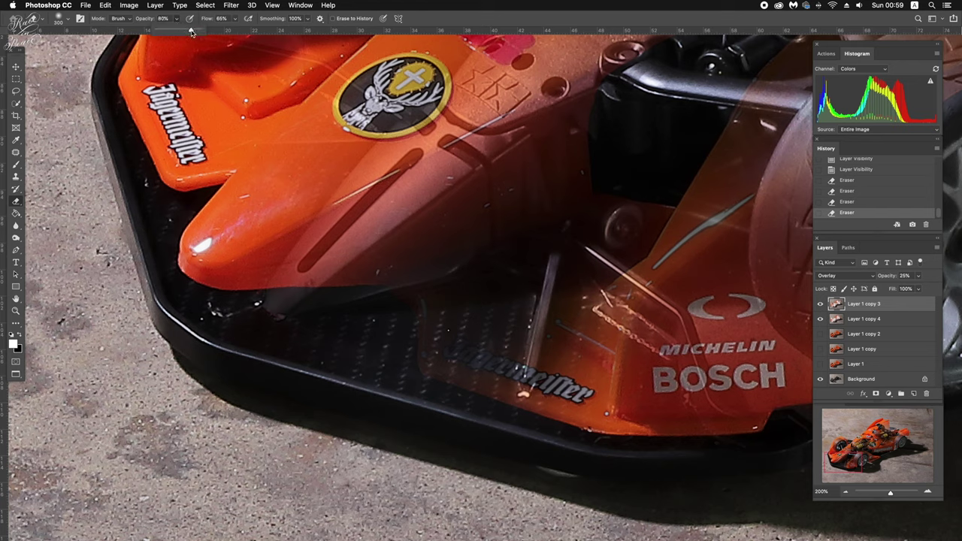
pyautogui.moveTo(386, 343); pyautogui.dragTo(264, 354)
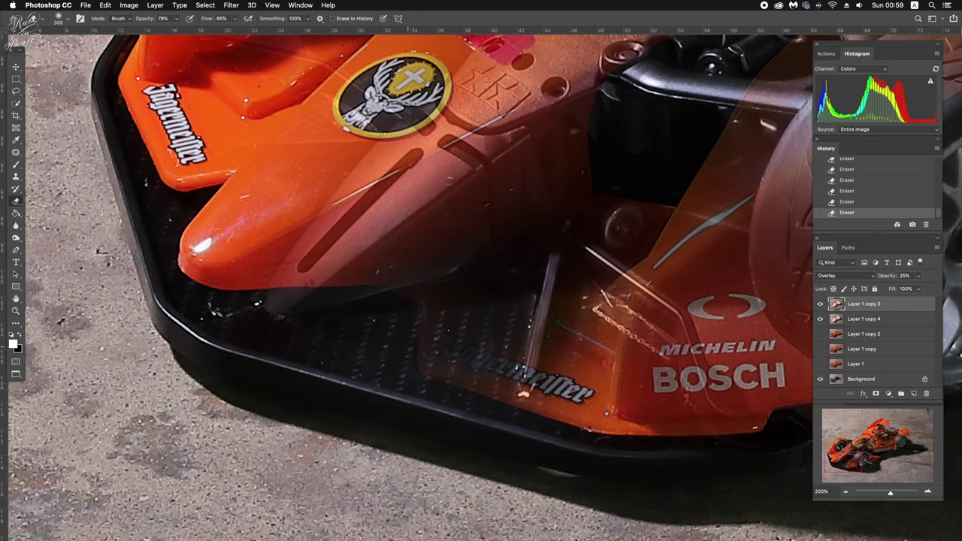
pyautogui.moveTo(359, 352); pyautogui.dragTo(438, 344)
pyautogui.click(438, 342)
pyautogui.keyDown('alt'); pyautogui.click(821, 318); pyautogui.keyUp('alt')
pyautogui.click(864, 319)
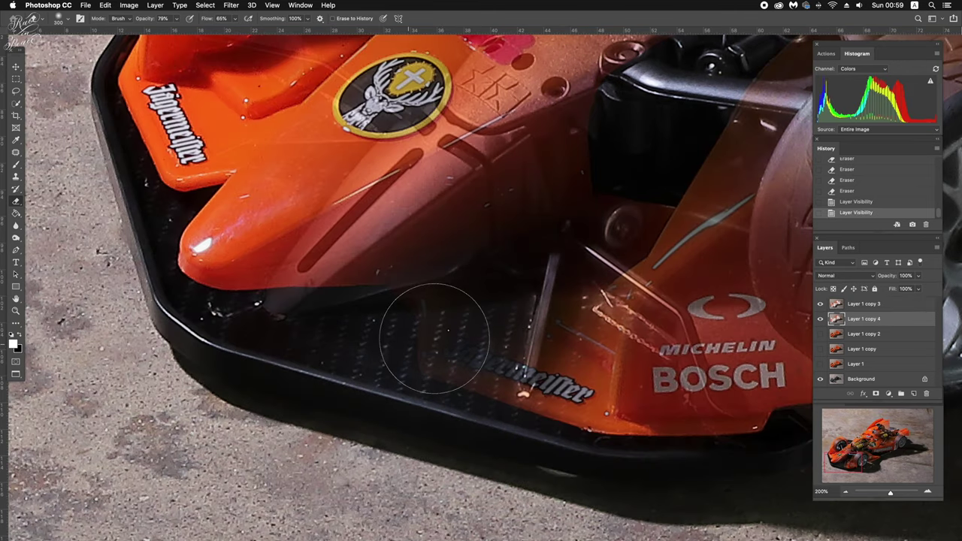
# With the brush enlarged to 500, erase along the nose's lower edge on Layer 1 copy 4.
pyautogui.press('super+z')
pyautogui.moveTo(397, 376)
pyautogui.mouseDown()
pyautogui.moveTo(405, 390)
pyautogui.moveTo(286, 358)
pyautogui.mouseUp()
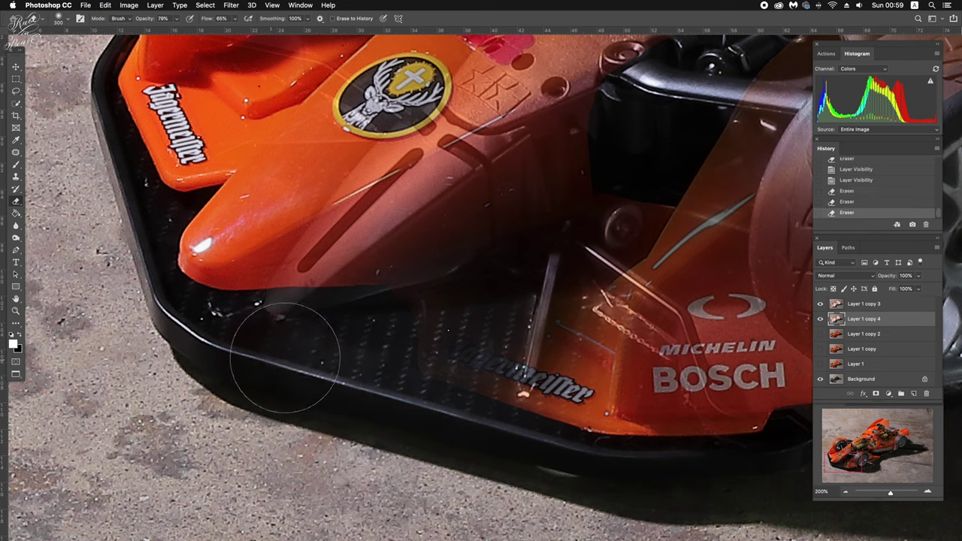
pyautogui.moveTo(255, 330); pyautogui.dragTo(281, 322)
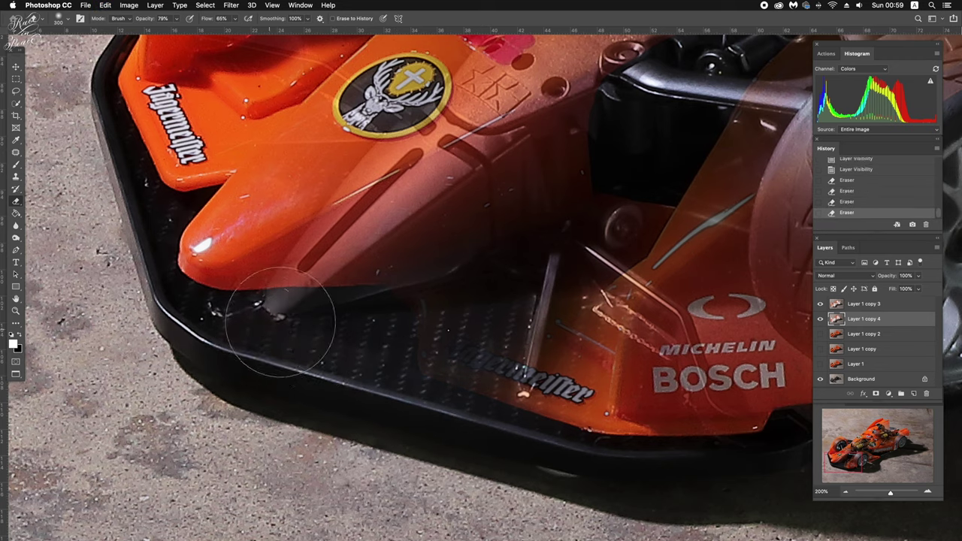
pyautogui.press('super+z')
pyautogui.press(']')
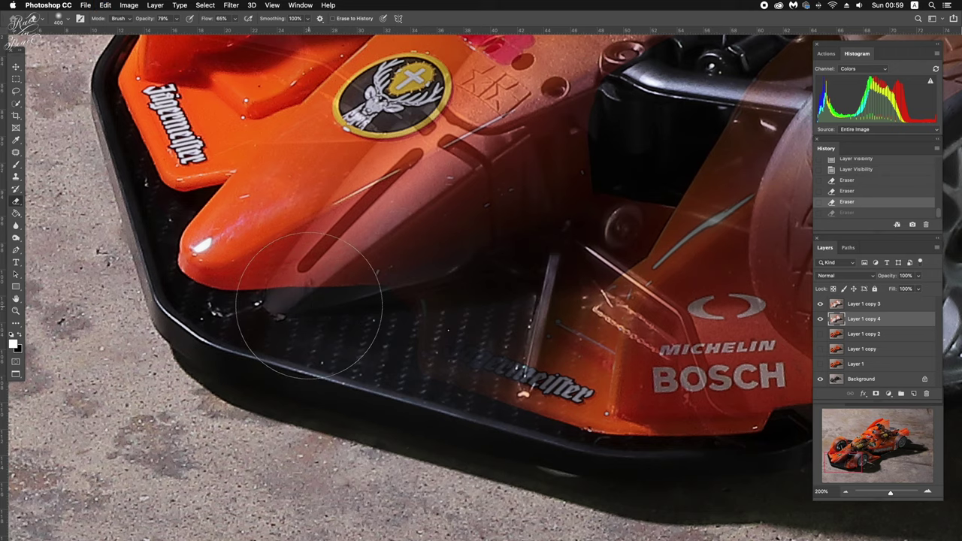
pyautogui.press(']')
pyautogui.click(368, 293)
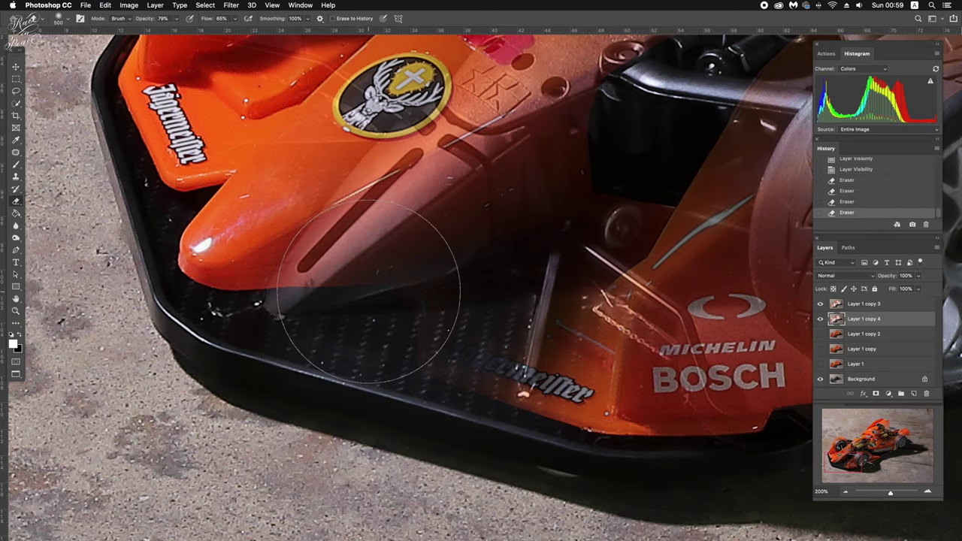
pyautogui.click(494, 183)
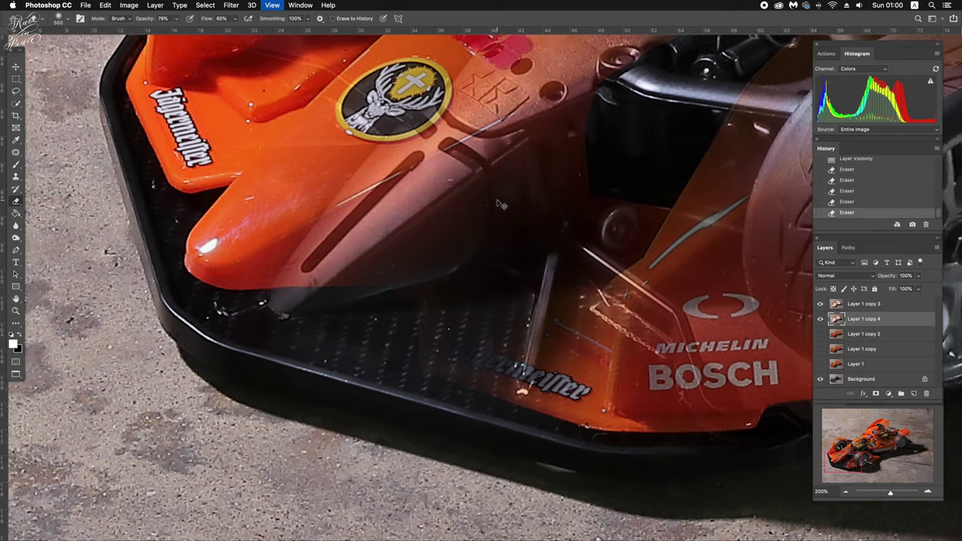
pyautogui.press('super+minus')
# Fade the orange overlay over the front wing with the Eraser.
pyautogui.hscroll(5, 496, 212)
pyautogui.scroll(2, 496, 212)
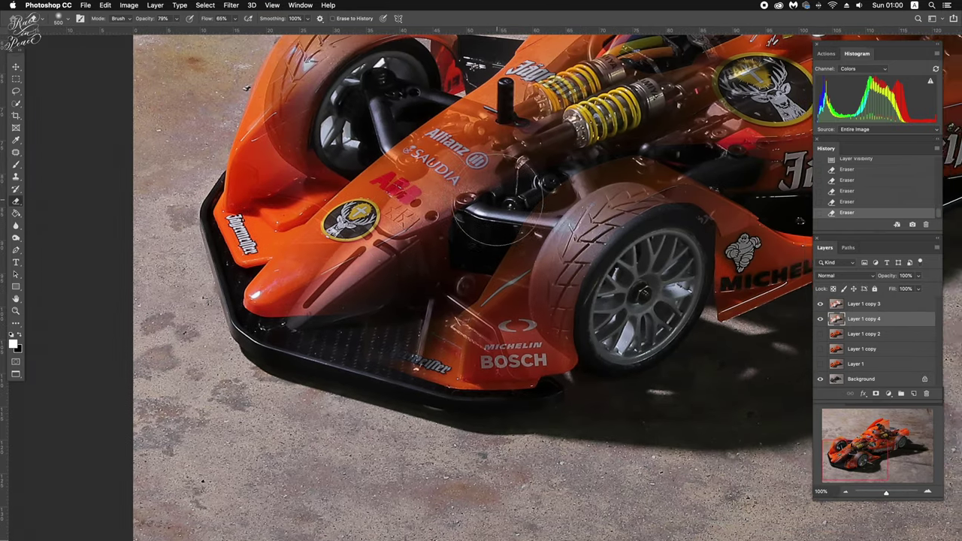
pyautogui.hscroll(5, 496, 211)
pyautogui.scroll(5, 496, 212)
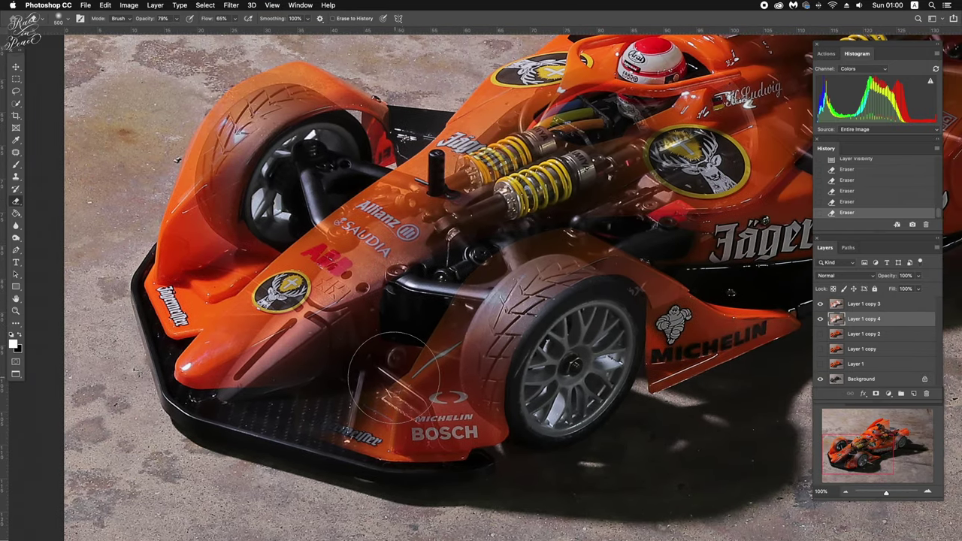
pyautogui.click(395, 378)
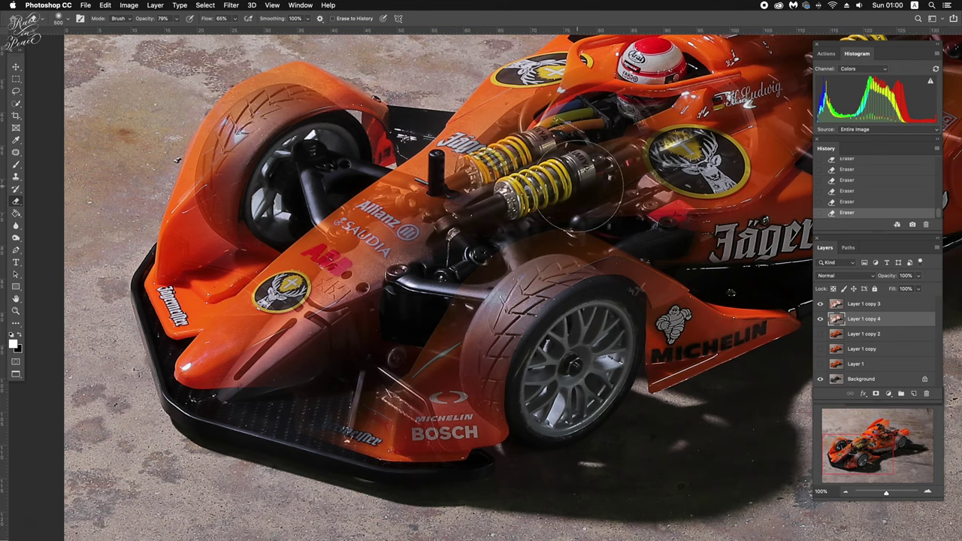
# Erase the overlay over the Jägermeister logo and the rear bodywork.
pyautogui.hscroll(5, 572, 184)
pyautogui.scroll(2, 571, 184)
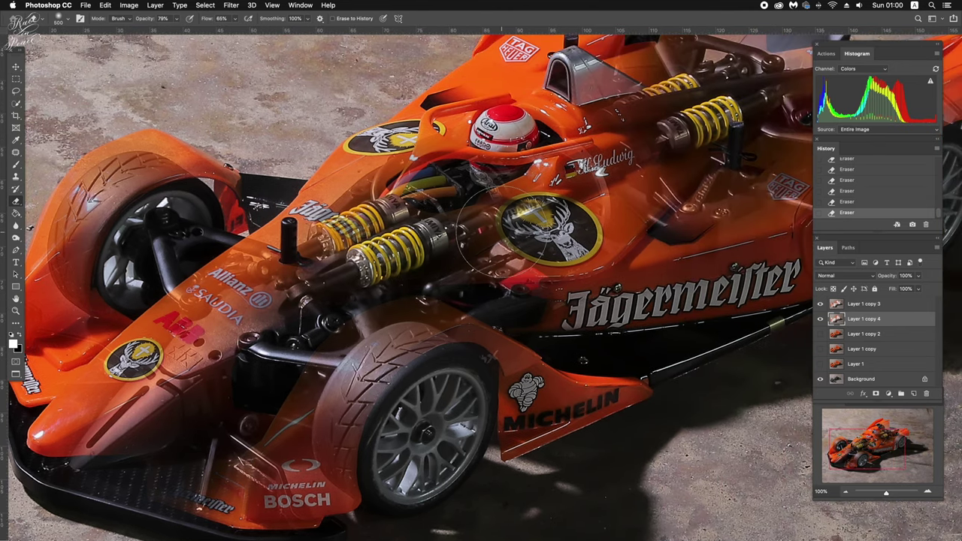
pyautogui.click(511, 229)
pyautogui.hscroll(4, 502, 230)
pyautogui.scroll(1, 501, 230)
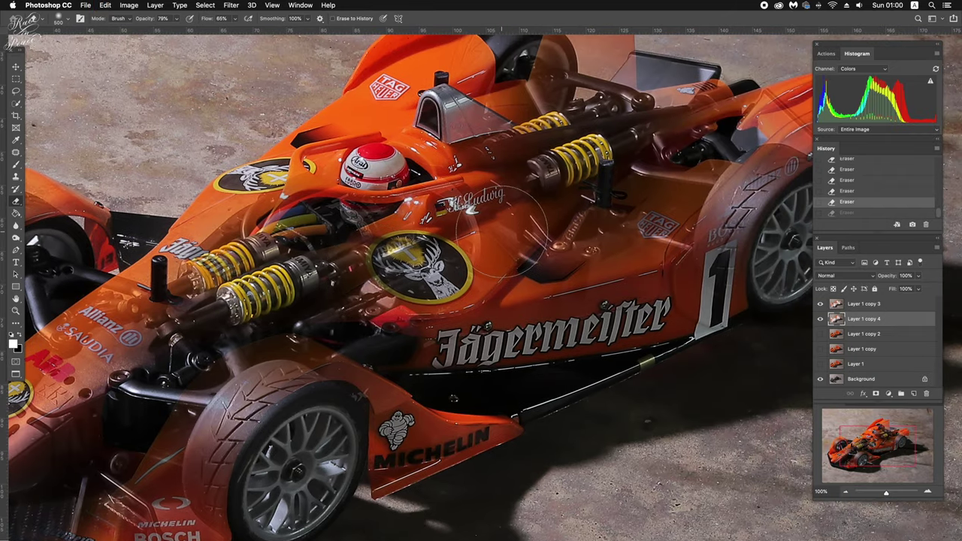
pyautogui.moveTo(603, 143); pyautogui.dragTo(711, 124)
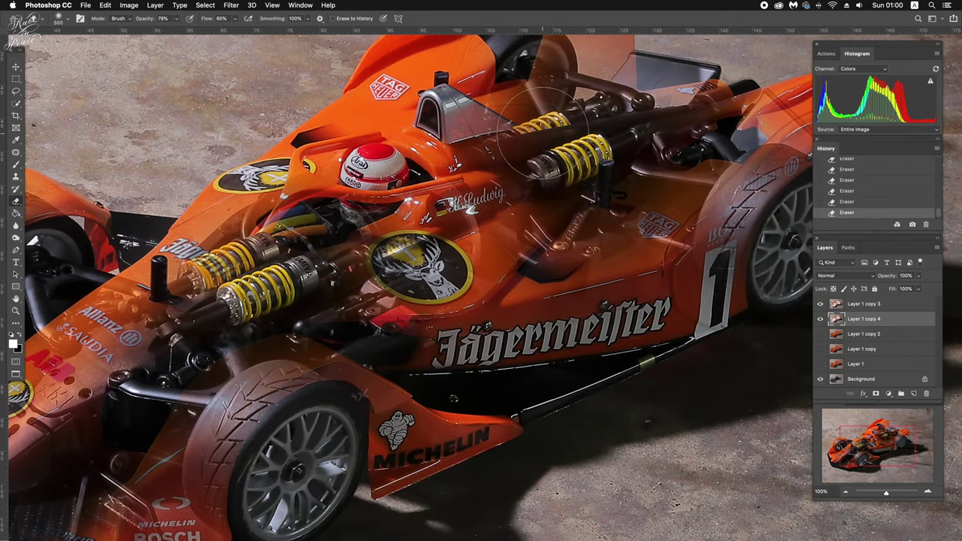
# Try erasing bodywork near the rear suspension, then undo that stroke.
pyautogui.hscroll(1, 579, 139)
pyautogui.scroll(1, 578, 139)
pyautogui.hscroll(2, 579, 135)
pyautogui.scroll(2, 579, 136)
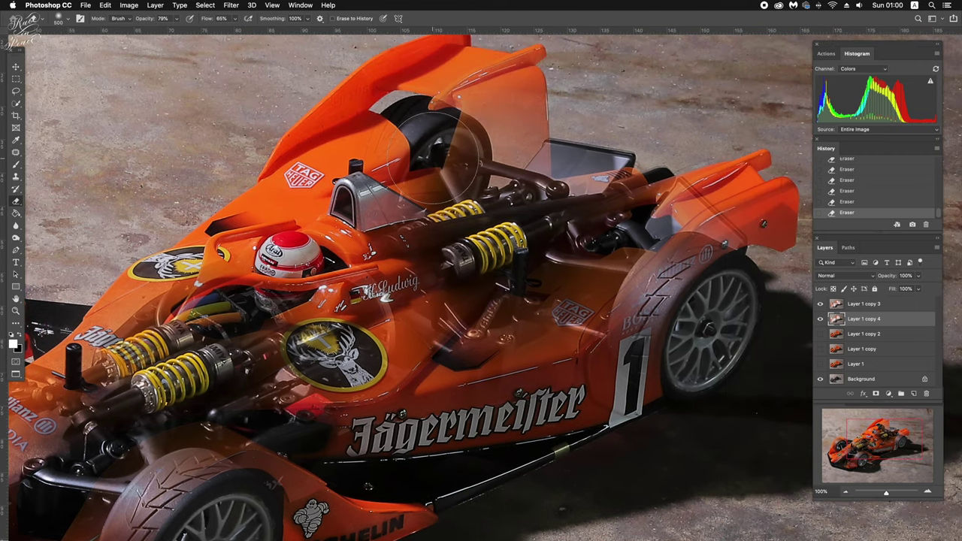
pyautogui.moveTo(428, 184)
pyautogui.mouseDown()
pyautogui.moveTo(451, 143)
pyautogui.moveTo(448, 162)
pyautogui.mouseUp()
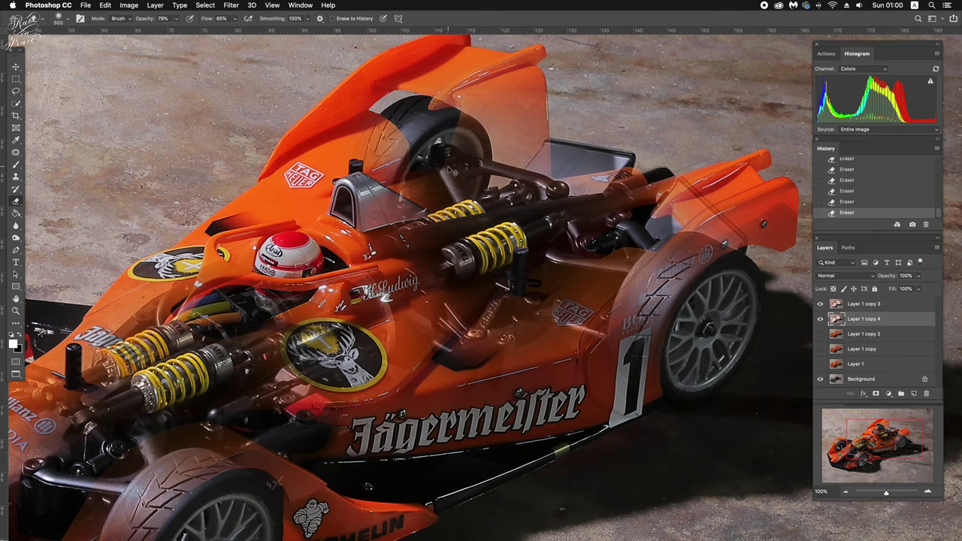
pyautogui.hotkey('ctrl', 'z')
# Shrink the eraser to 400 at 60% opacity and thin the overlay above the yellow shock.
pyautogui.press('[')
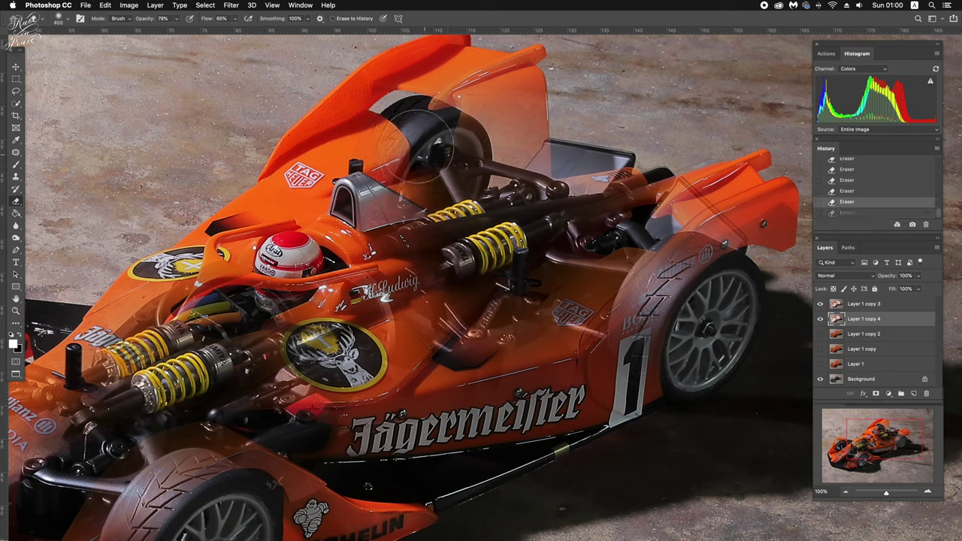
pyautogui.click(177, 18)
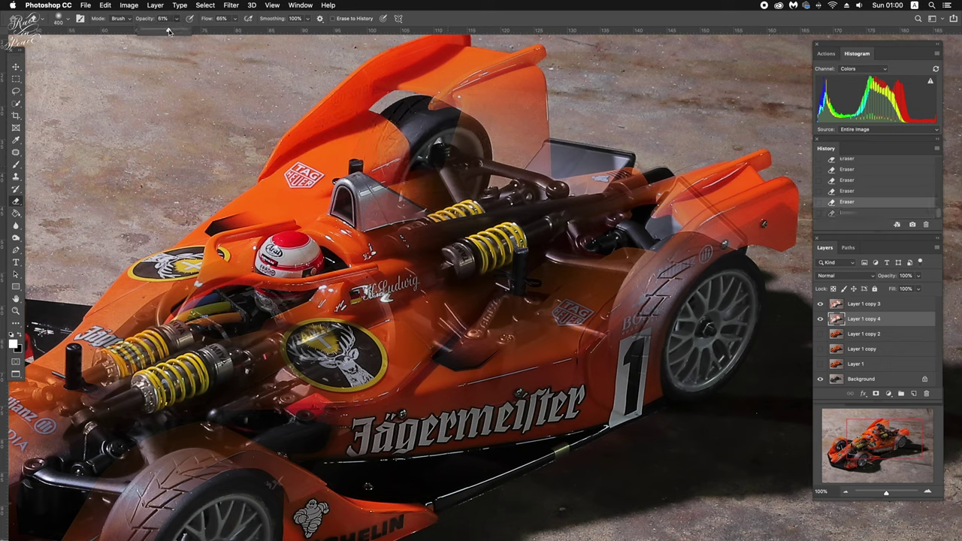
pyautogui.click(451, 143)
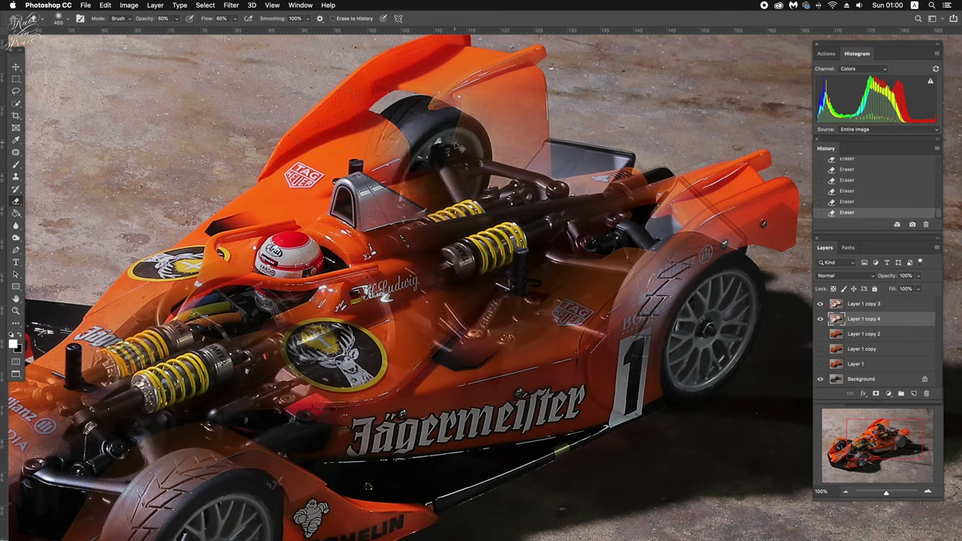
pyautogui.moveTo(443, 135); pyautogui.dragTo(436, 169)
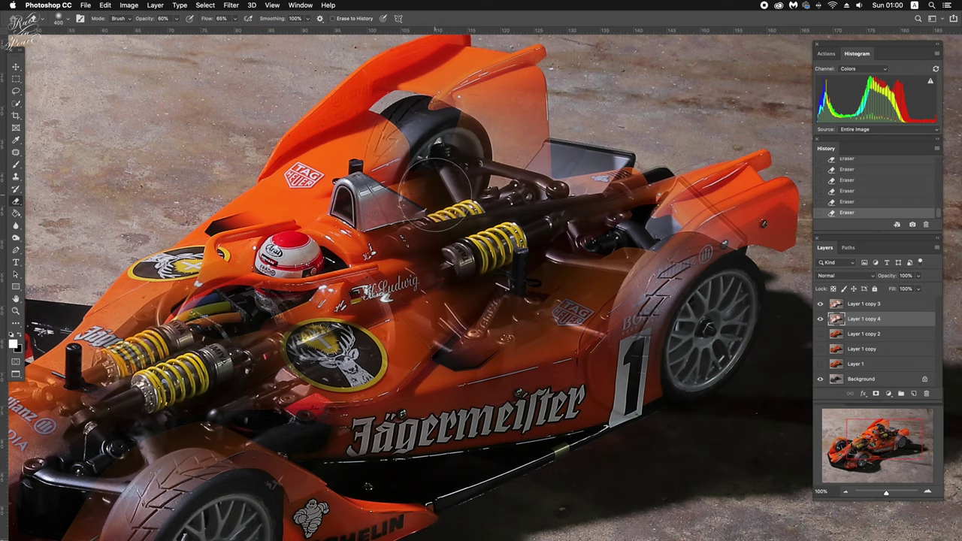
pyautogui.scroll(-2, 440, 193)
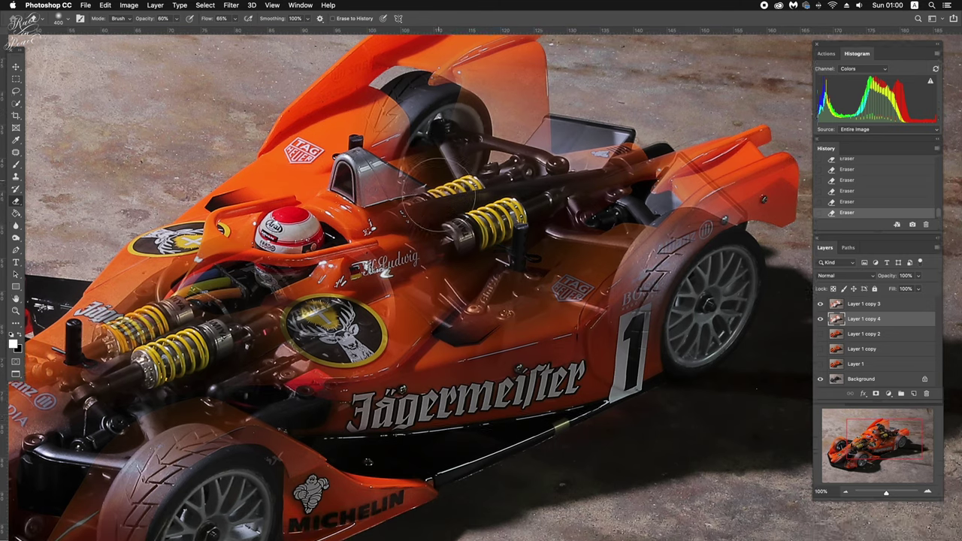
pyautogui.scroll(-3, 440, 193)
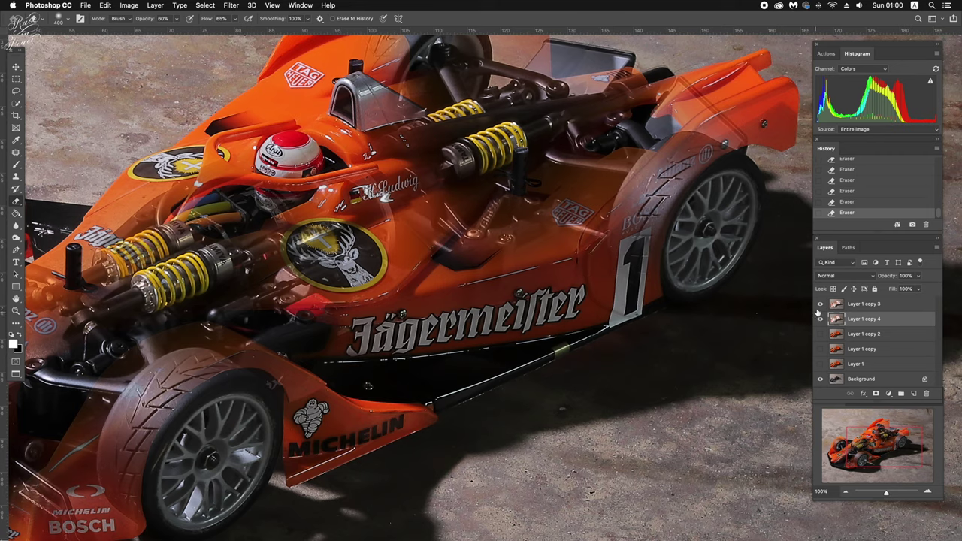
# Toggle Layer 1 copy 3 to compare, zoom out to the whole image, and select the Move tool.
pyautogui.click(850, 305)
pyautogui.click(821, 303)
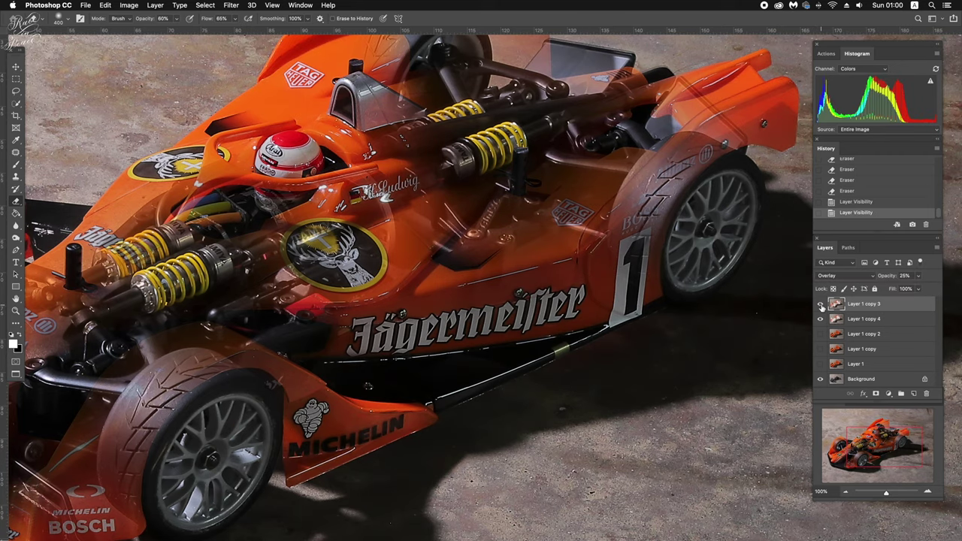
pyautogui.press('super+minus')
pyautogui.press('super+minus')
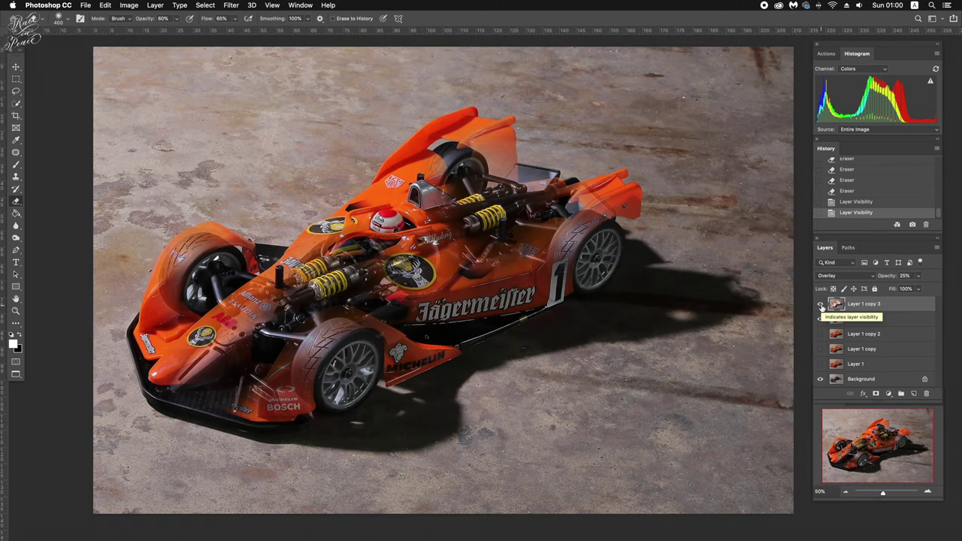
pyautogui.scroll(2, 603, 300)
pyautogui.hscroll(2, 604, 300)
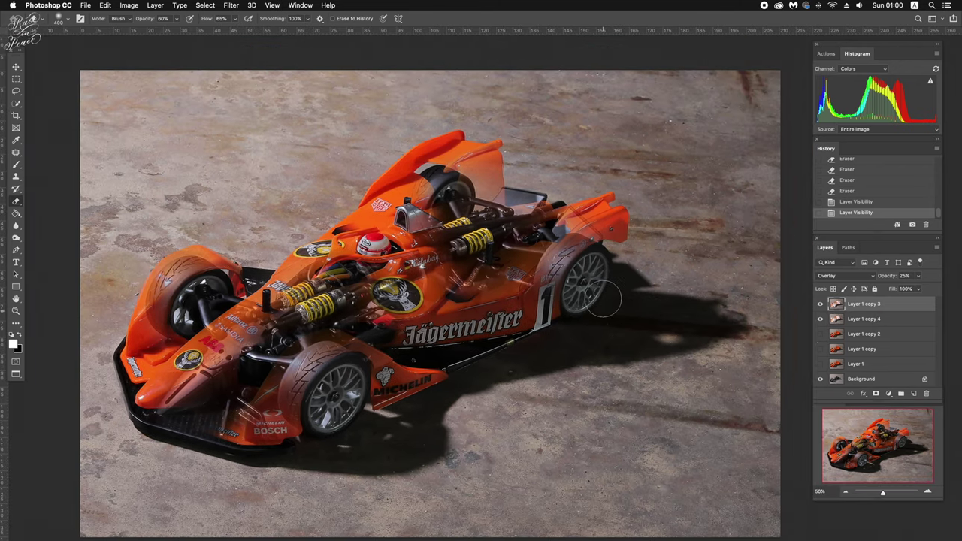
pyautogui.press('v')
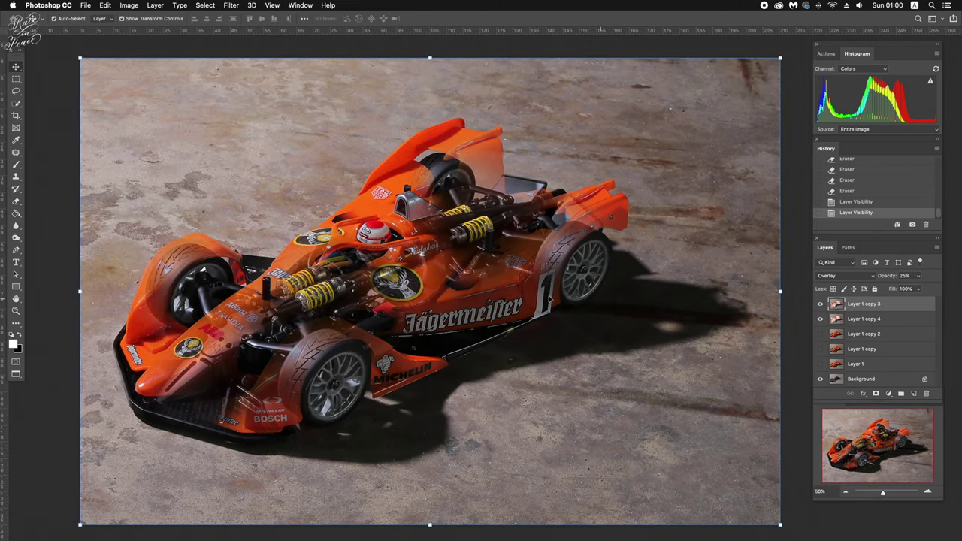
pyautogui.hscroll(-2, 549, 299)
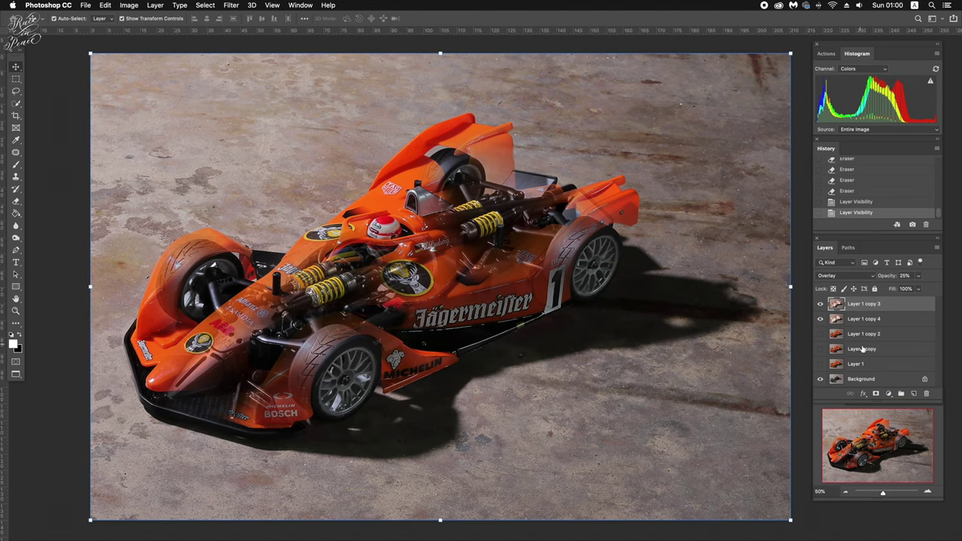
# Hide Layer 1 copy 3 and copy 4, and show Layer 1 copy 2's solid orange body.
pyautogui.click(821, 305)
pyautogui.click(821, 319)
pyautogui.click(821, 305)
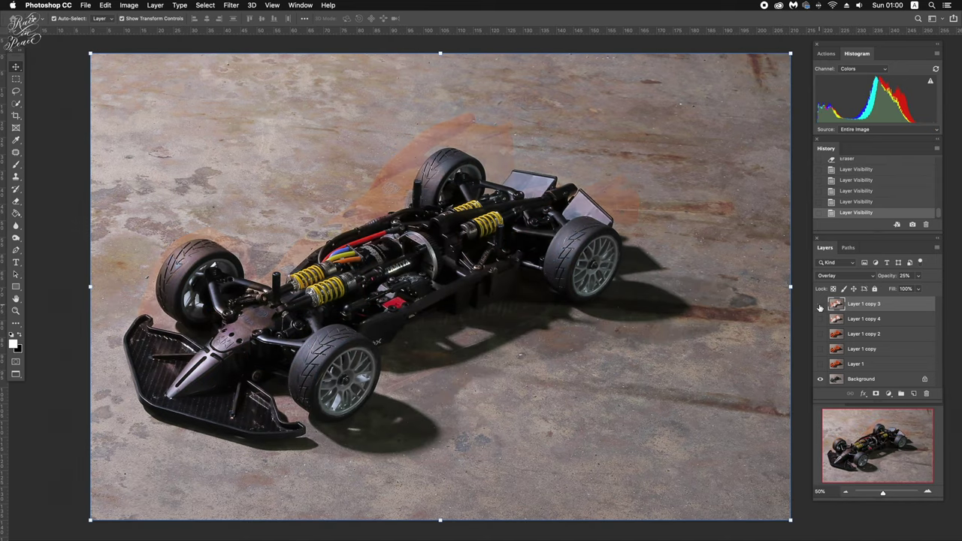
pyautogui.click(855, 339)
pyautogui.click(821, 333)
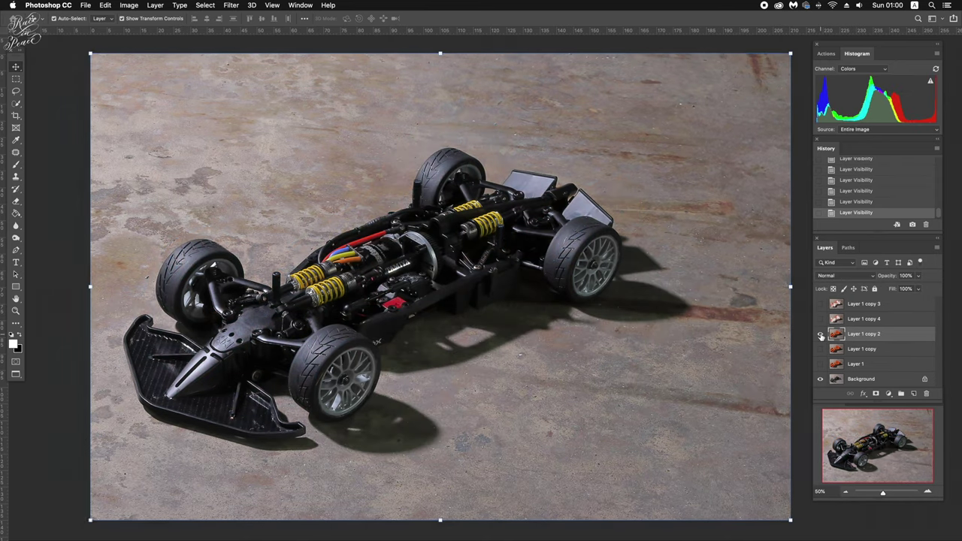
pyautogui.press('l')
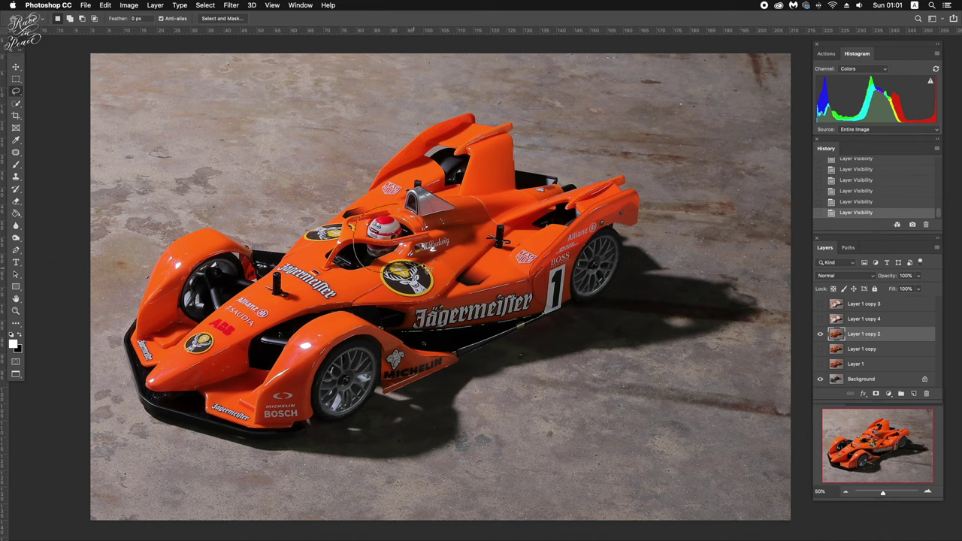
# Lasso the cockpit and helmet on Layer 1 copy 2 and delete everything outside it.
pyautogui.moveTo(380, 276); pyautogui.dragTo(406, 206)
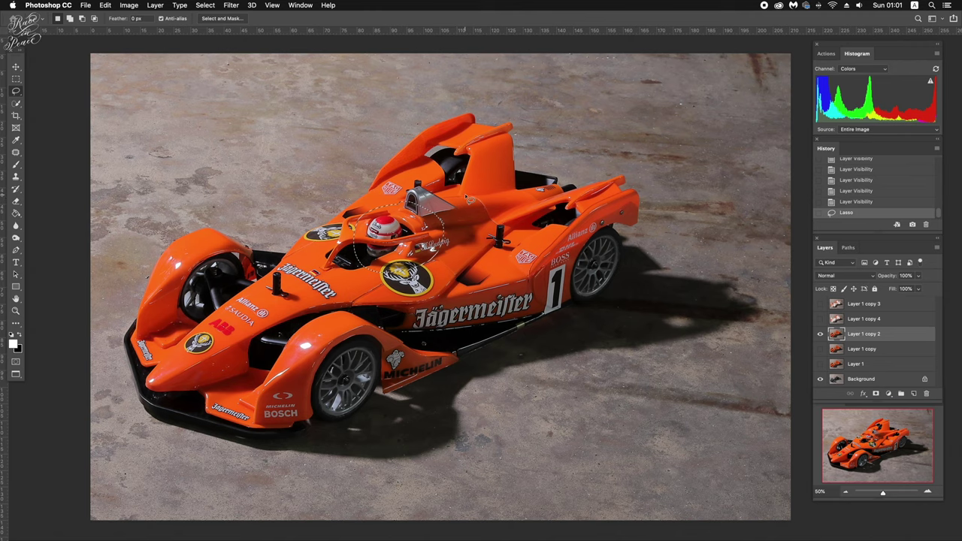
pyautogui.hotkey('ctrl', 'shift', 'i')
pyautogui.press('BackSpace')
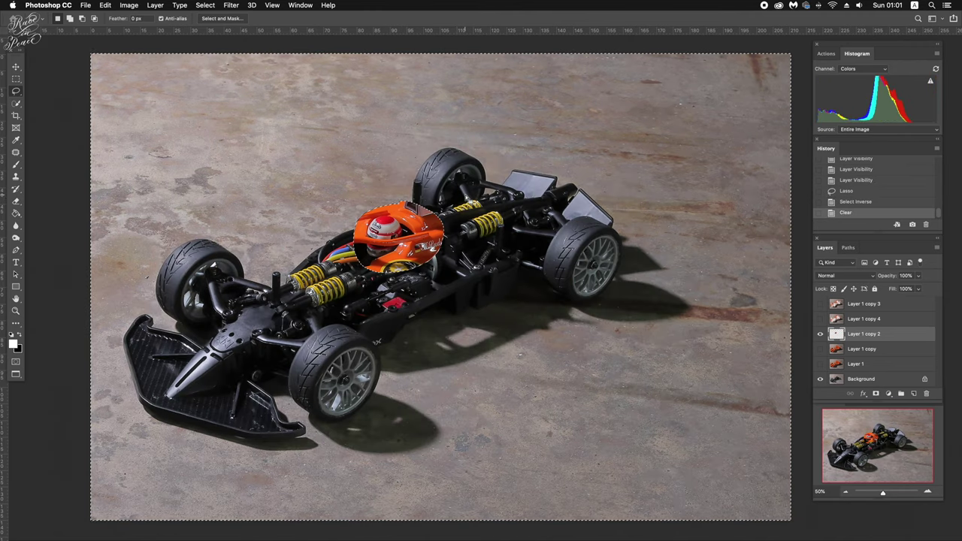
pyautogui.hotkey('ctrl', 'd')
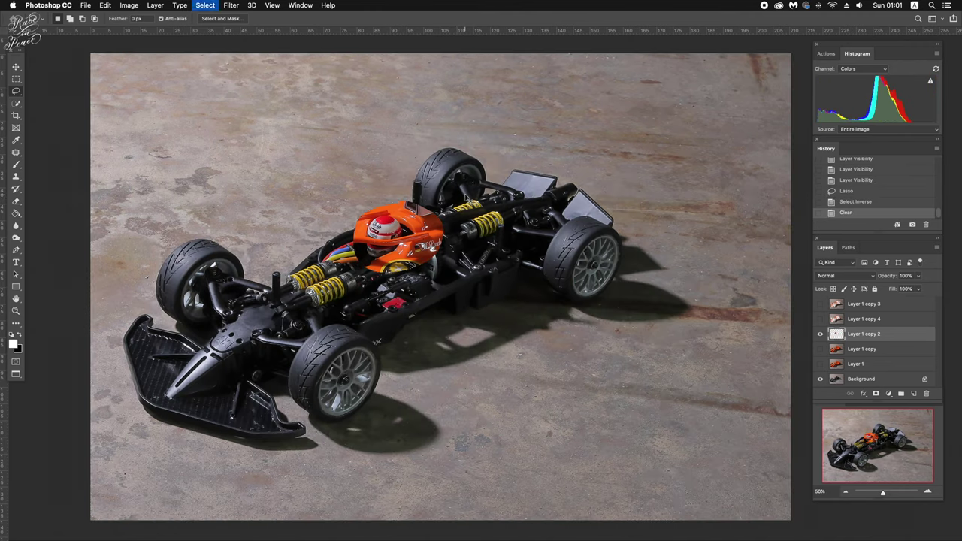
# Unlock the Background as Layer 0, show copies 3 and 4, and move Layer 1 copy 2 to the top.
pyautogui.press('v')
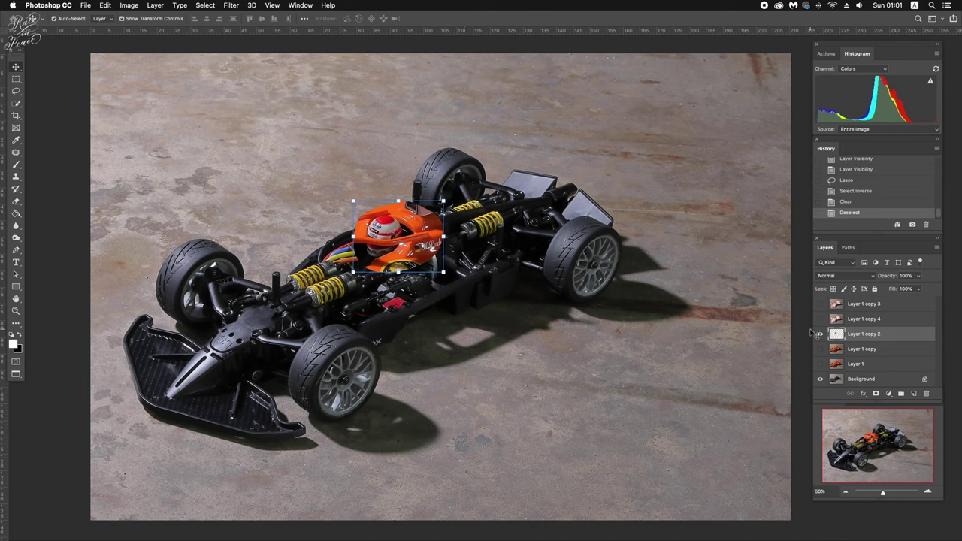
pyautogui.doubleClick(867, 380)
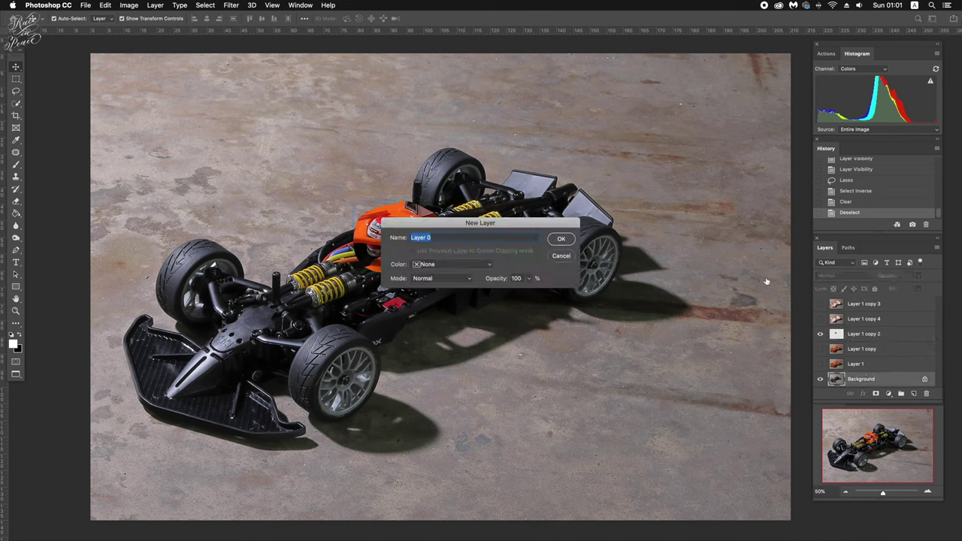
pyautogui.click(562, 239)
pyautogui.click(836, 320)
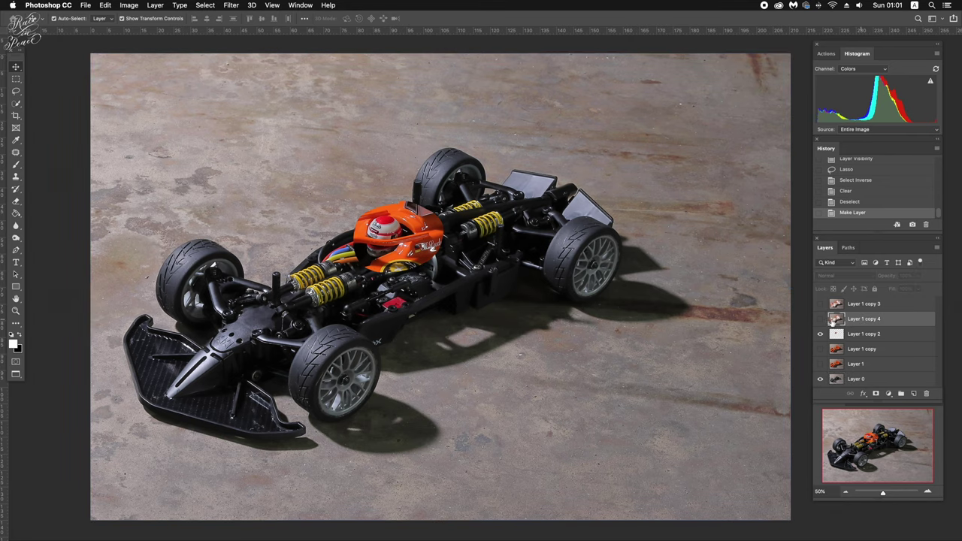
pyautogui.click(821, 318)
pyautogui.click(821, 304)
pyautogui.click(864, 336)
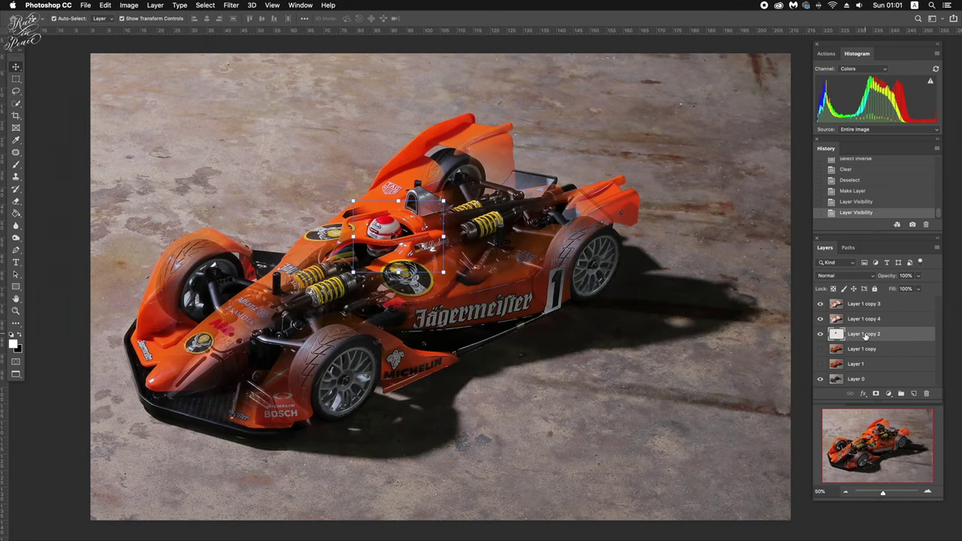
pyautogui.moveTo(863, 337); pyautogui.dragTo(863, 300)
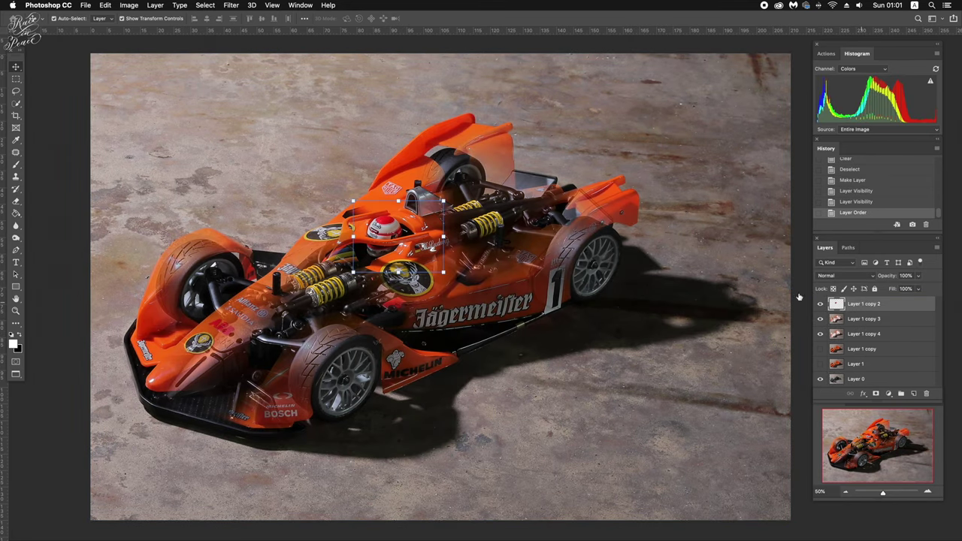
# Zoom to 100%, compare the cutout, and hide all other layers so Layer 1 copy 2 shows alone.
pyautogui.press('super+equal')
pyautogui.press('super+equal')
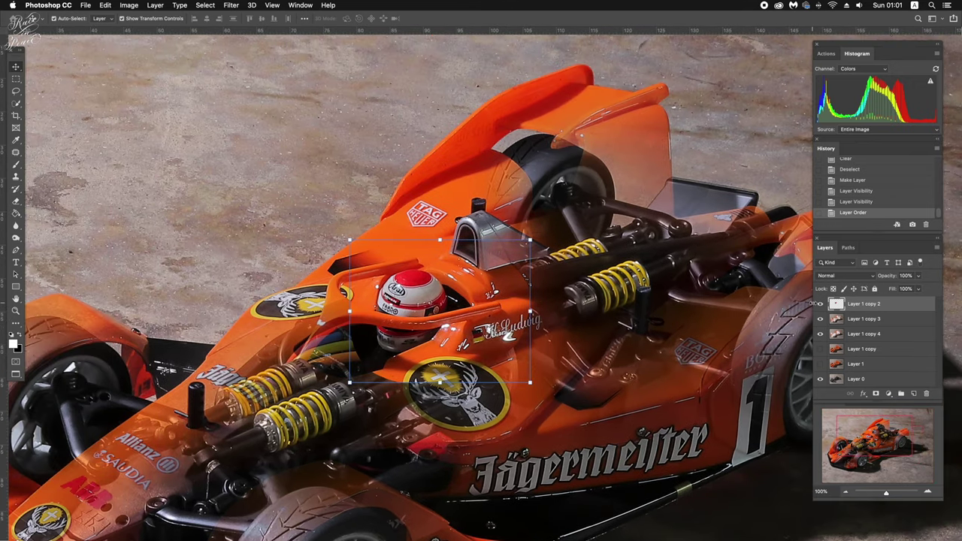
pyautogui.click(821, 304)
pyautogui.click(820, 304)
pyautogui.click(821, 304)
pyautogui.click(821, 304)
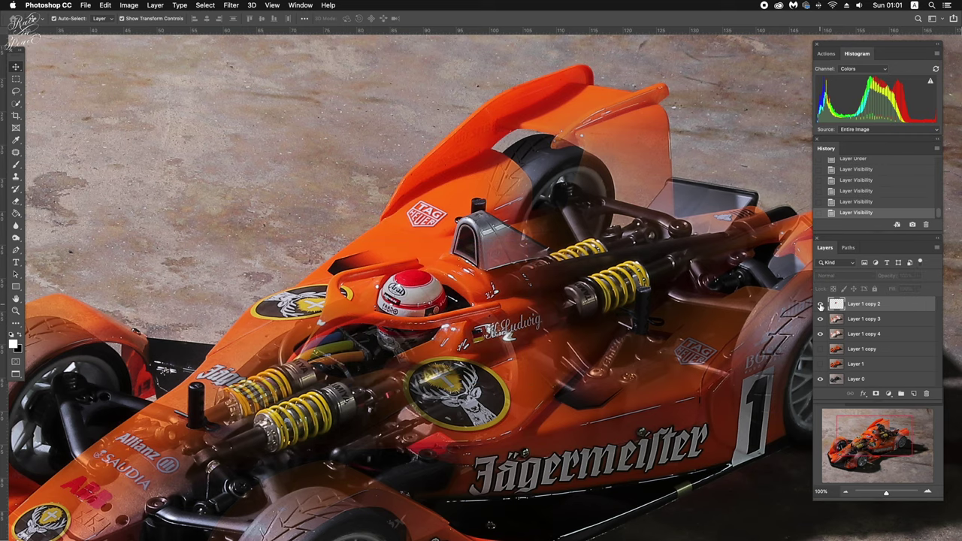
pyautogui.moveTo(821, 319); pyautogui.dragTo(821, 338)
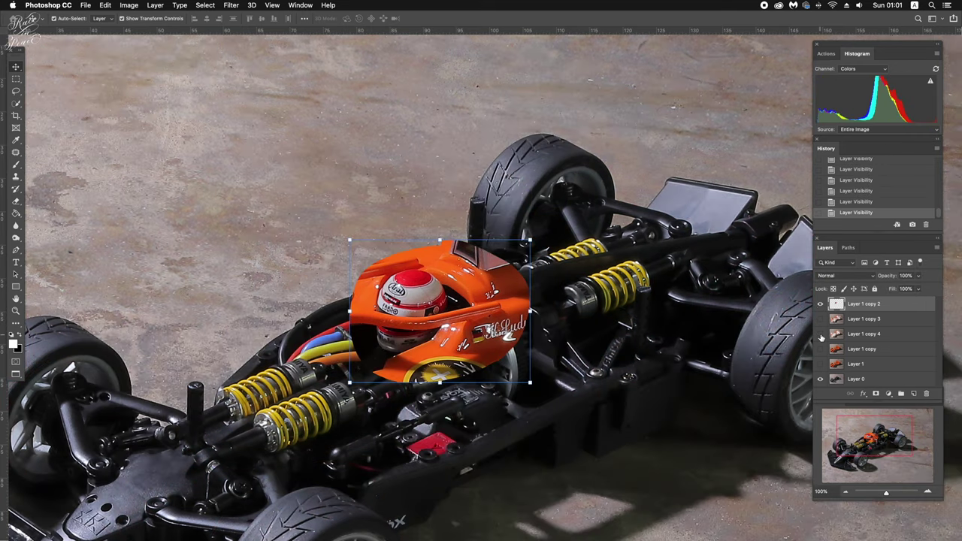
pyautogui.click(820, 379)
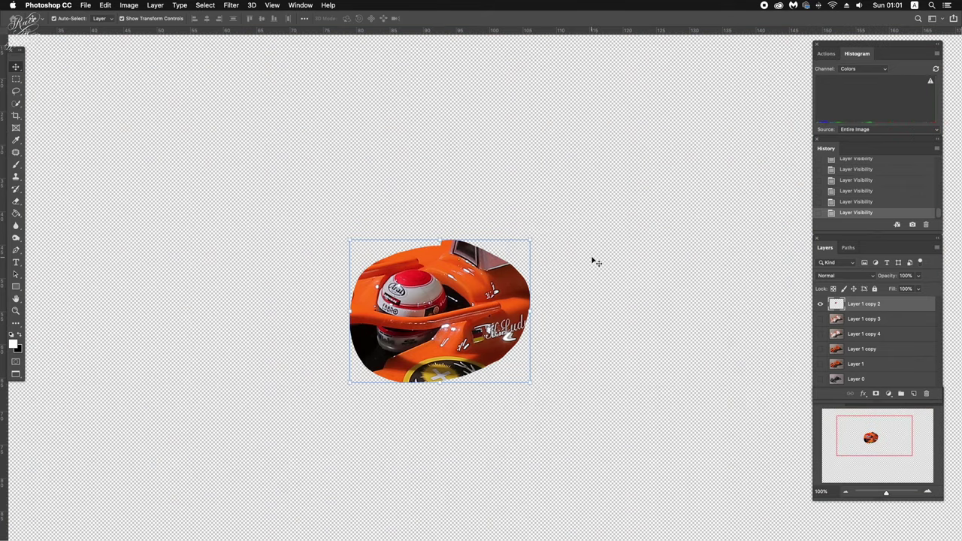
# Erase the dark right side and upper right of the cutout with the Eraser at 100% opacity.
pyautogui.press('e')
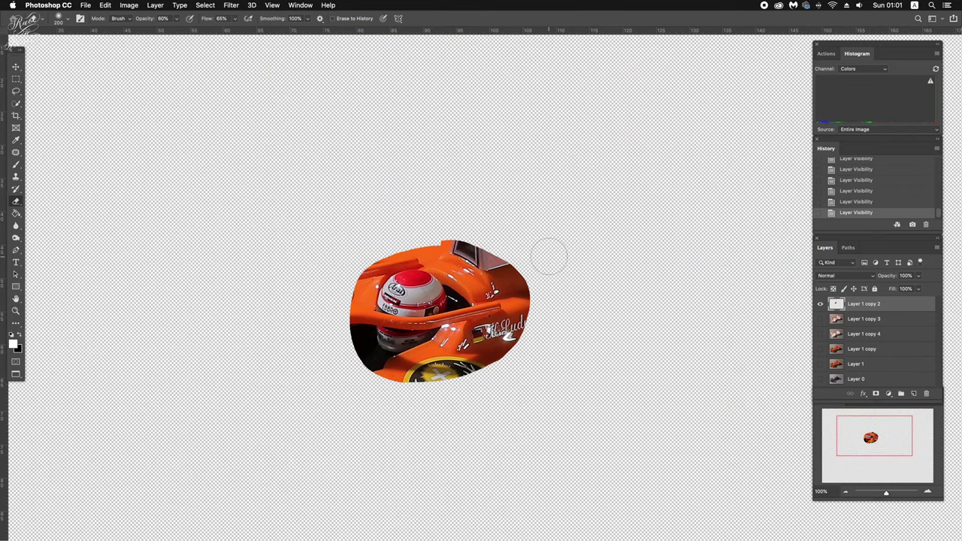
pyautogui.press('super+plus')
pyautogui.press('super+plus')
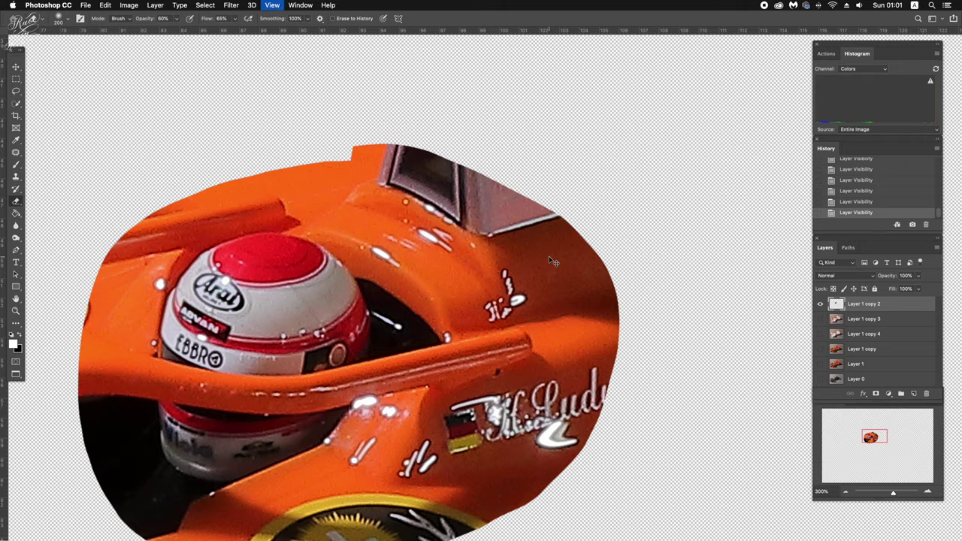
pyautogui.press('super+minus')
pyautogui.moveTo(553, 248); pyautogui.dragTo(575, 323)
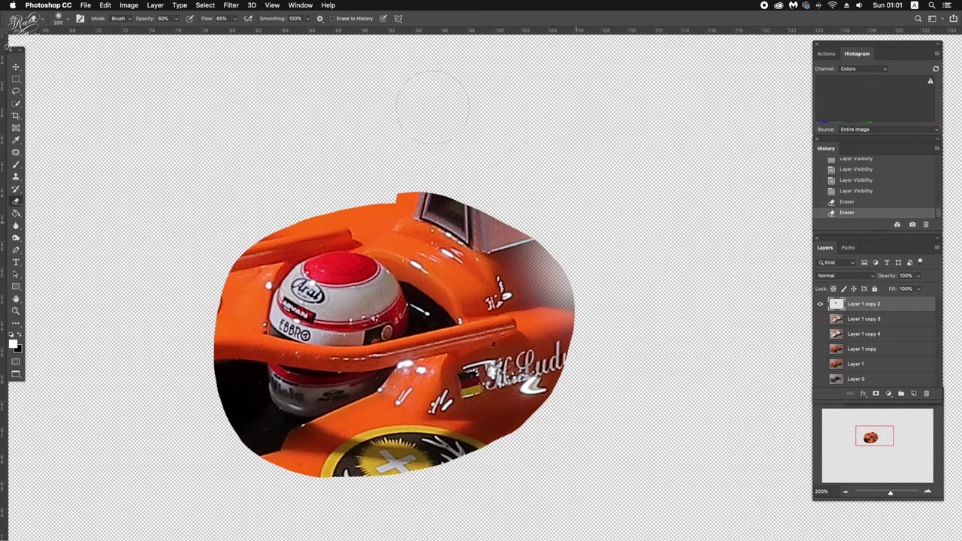
pyautogui.moveTo(176, 31); pyautogui.dragTo(209, 34)
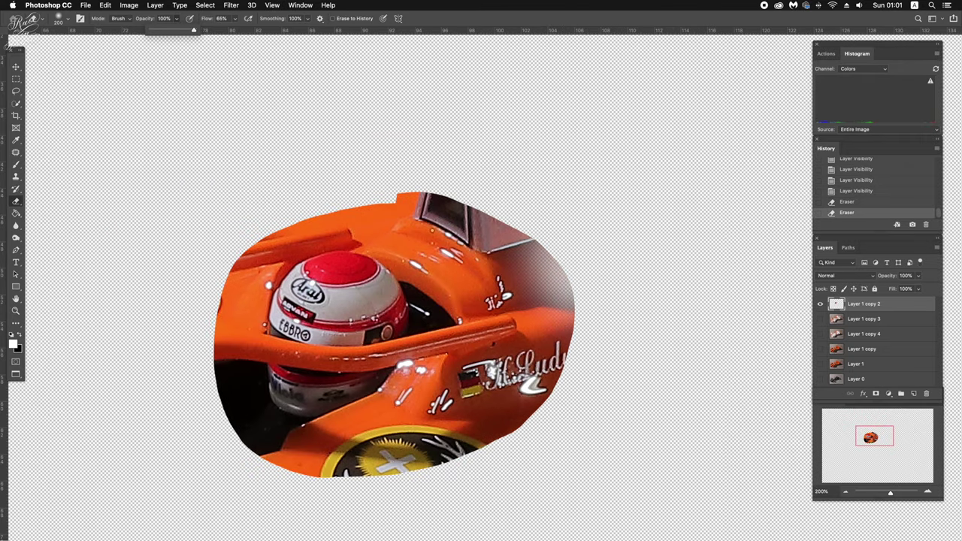
pyautogui.moveTo(429, 160)
pyautogui.mouseDown()
pyautogui.moveTo(557, 264)
pyautogui.moveTo(601, 354)
pyautogui.mouseUp()
# Soften the cutout's right, top and top-left edges into a feathered oval.
pyautogui.moveTo(549, 240)
pyautogui.mouseDown()
pyautogui.moveTo(548, 451)
pyautogui.moveTo(571, 338)
pyautogui.mouseUp()
pyautogui.moveTo(516, 483); pyautogui.dragTo(580, 398)
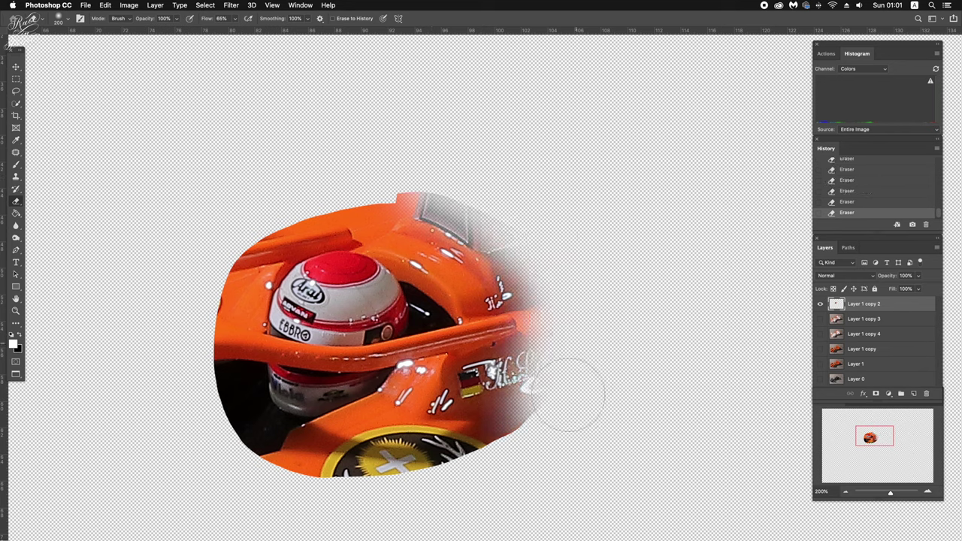
pyautogui.moveTo(556, 315); pyautogui.dragTo(494, 226)
pyautogui.moveTo(429, 168); pyautogui.dragTo(361, 203)
pyautogui.moveTo(303, 171)
pyautogui.mouseDown()
pyautogui.moveTo(426, 168)
pyautogui.moveTo(285, 203)
pyautogui.mouseUp()
pyautogui.moveTo(138, 239); pyautogui.dragTo(382, 193)
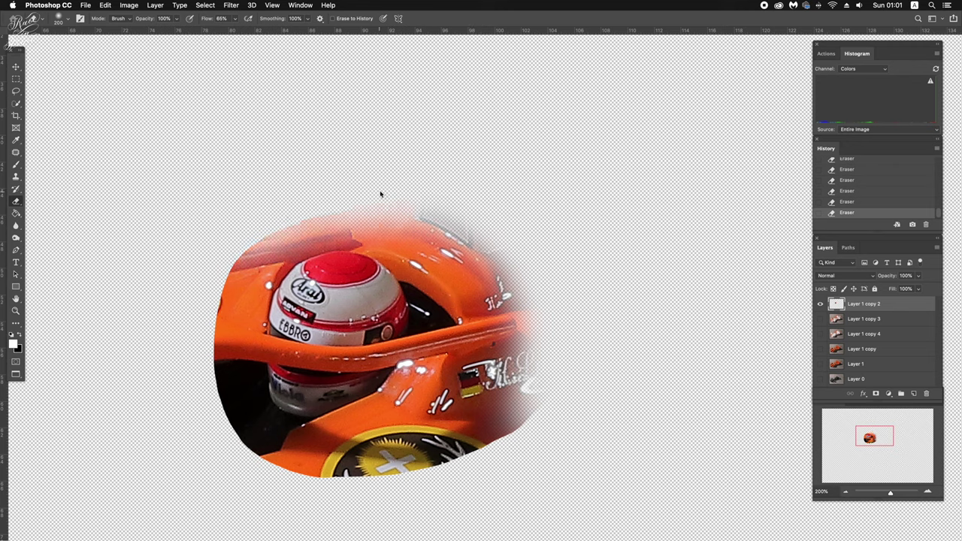
pyautogui.moveTo(133, 290)
pyautogui.mouseDown()
pyautogui.moveTo(254, 226)
pyautogui.moveTo(146, 359)
pyautogui.moveTo(193, 418)
pyautogui.moveTo(194, 318)
pyautogui.moveTo(226, 483)
pyautogui.moveTo(215, 344)
pyautogui.moveTo(271, 493)
pyautogui.moveTo(524, 453)
pyautogui.moveTo(563, 378)
pyautogui.moveTo(402, 485)
pyautogui.moveTo(194, 456)
pyautogui.moveTo(199, 447)
pyautogui.moveTo(524, 469)
pyautogui.moveTo(627, 311)
pyautogui.moveTo(548, 398)
pyautogui.mouseUp()
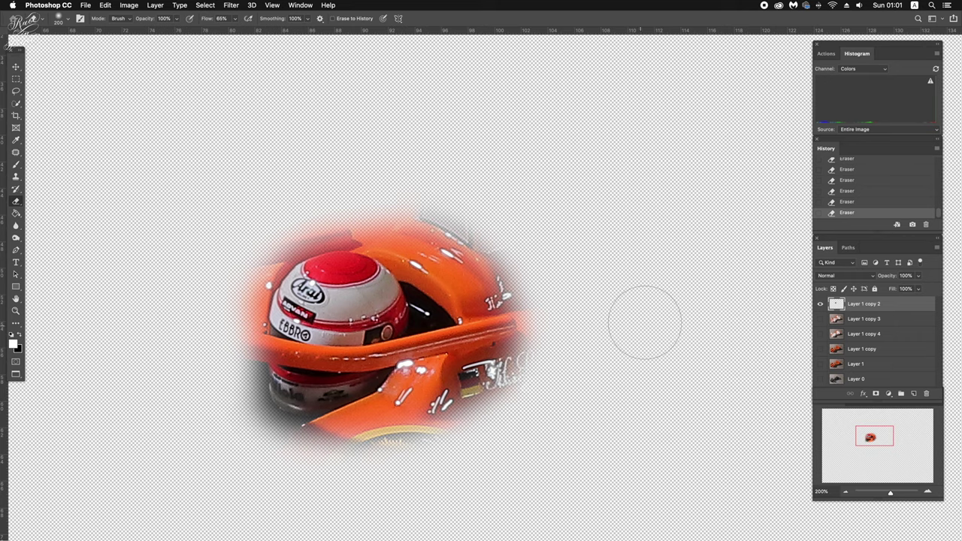
pyautogui.press('v')
pyautogui.press('super+minus')
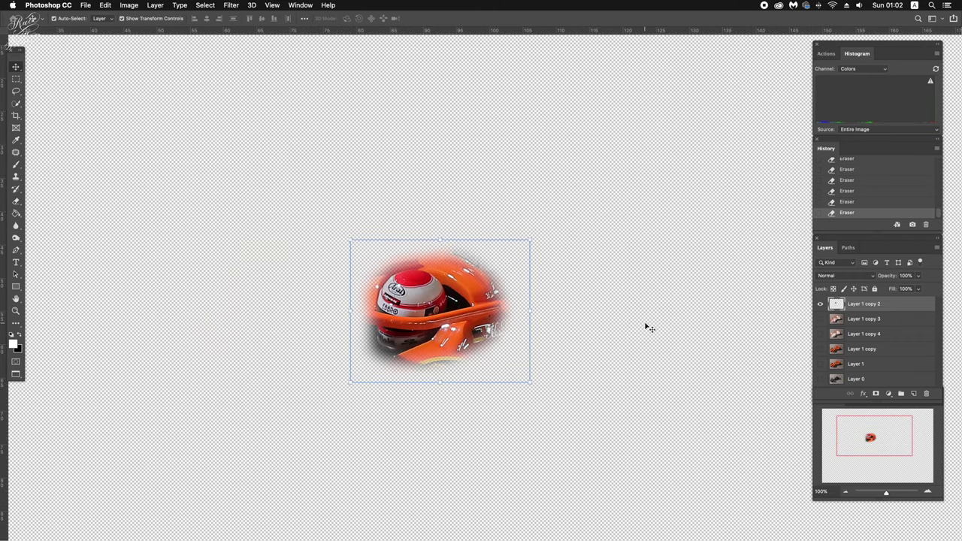
# Set Eraser opacity to 72%, show Layer 1 copy 3, copy 4 and Layer 0, and compare copy 2.
pyautogui.press('e')
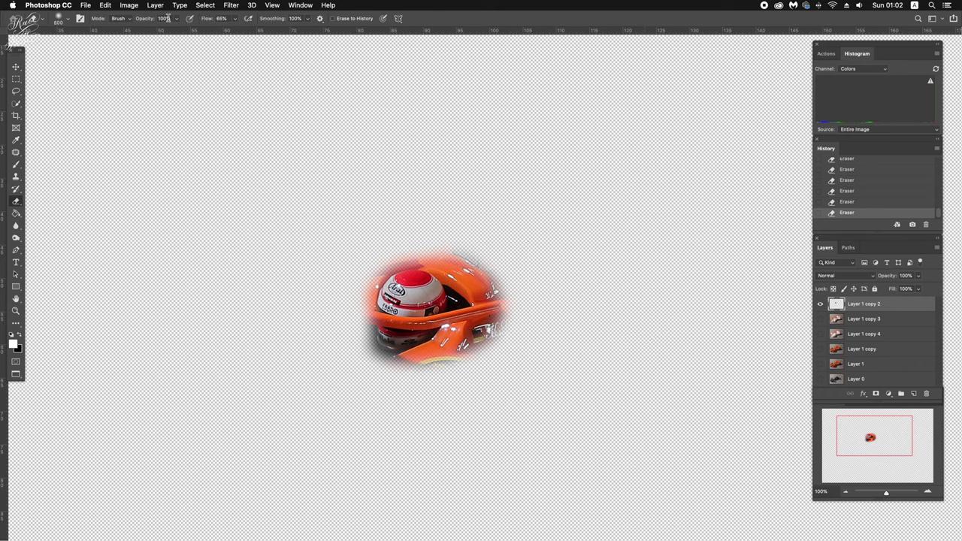
pyautogui.moveTo(176, 21); pyautogui.dragTo(163, 31)
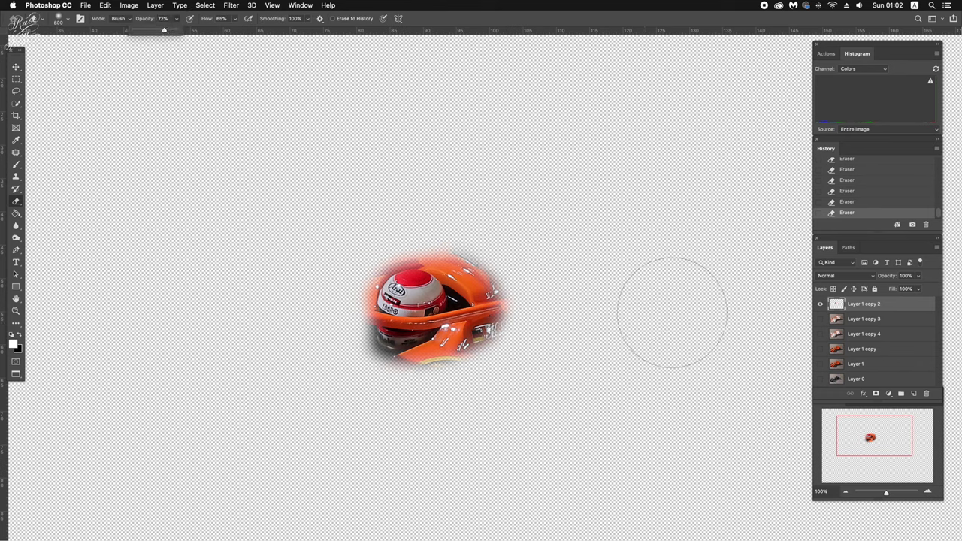
pyautogui.click(820, 319)
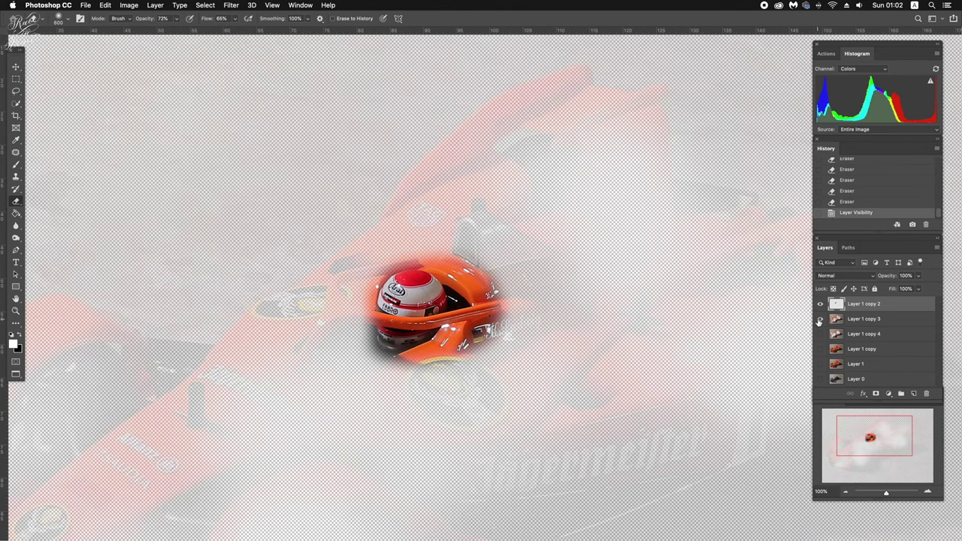
pyautogui.click(820, 334)
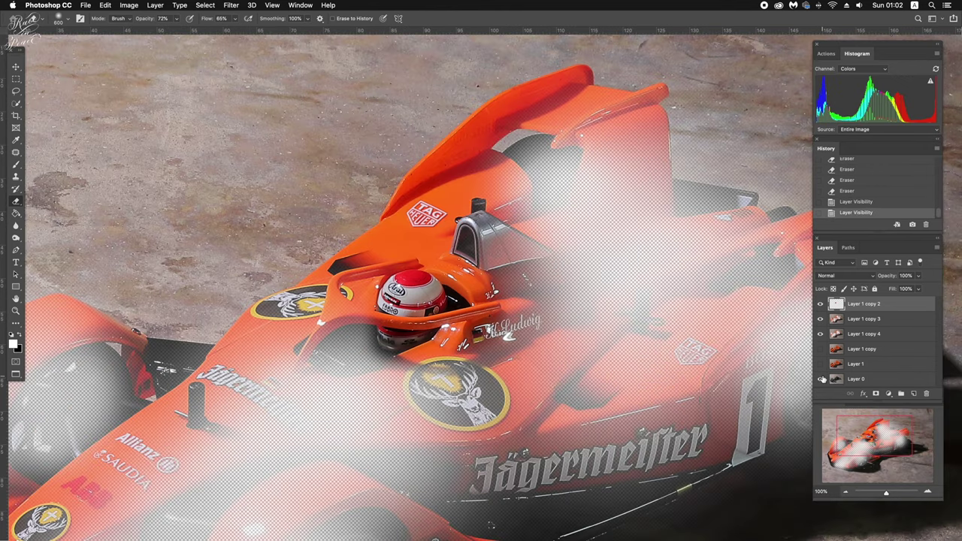
pyautogui.click(821, 379)
pyautogui.click(820, 304)
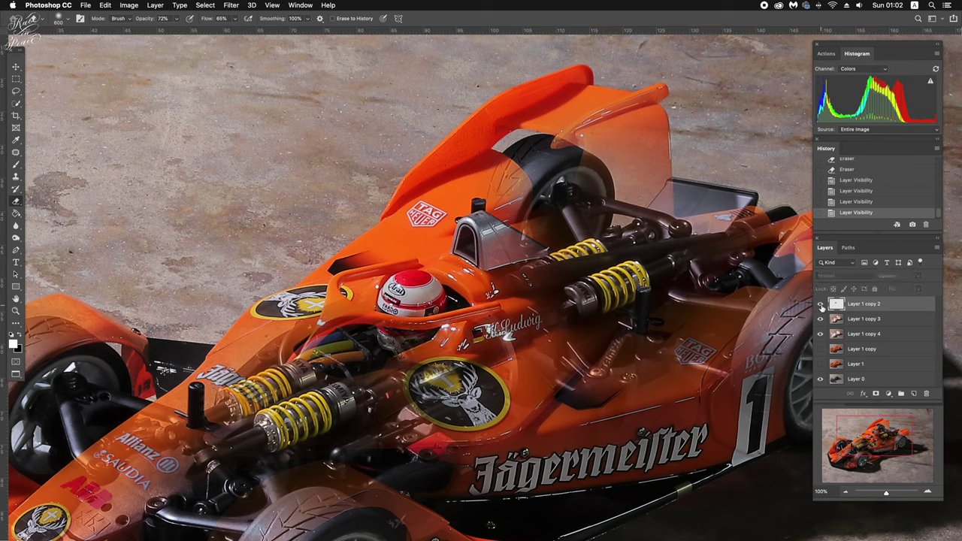
pyautogui.click(820, 303)
pyautogui.click(820, 304)
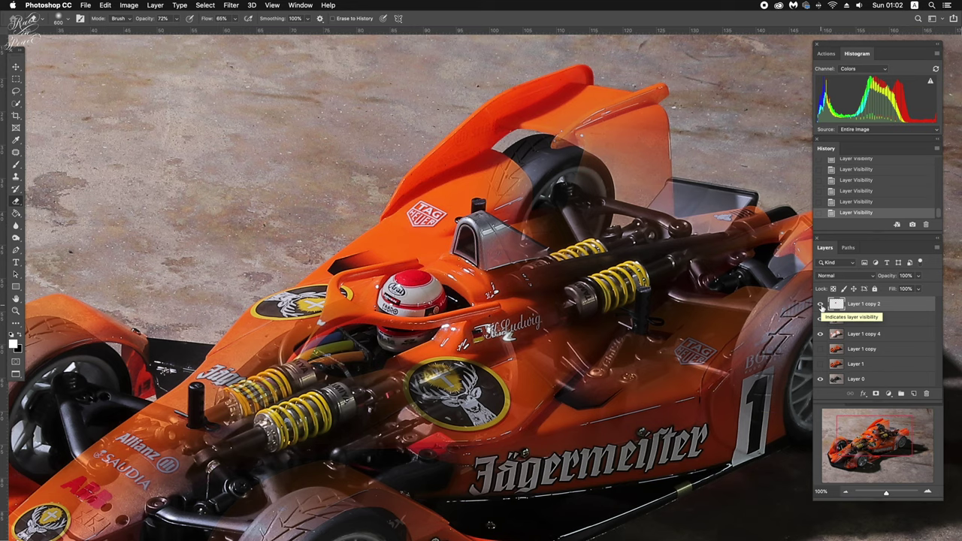
pyautogui.click(820, 304)
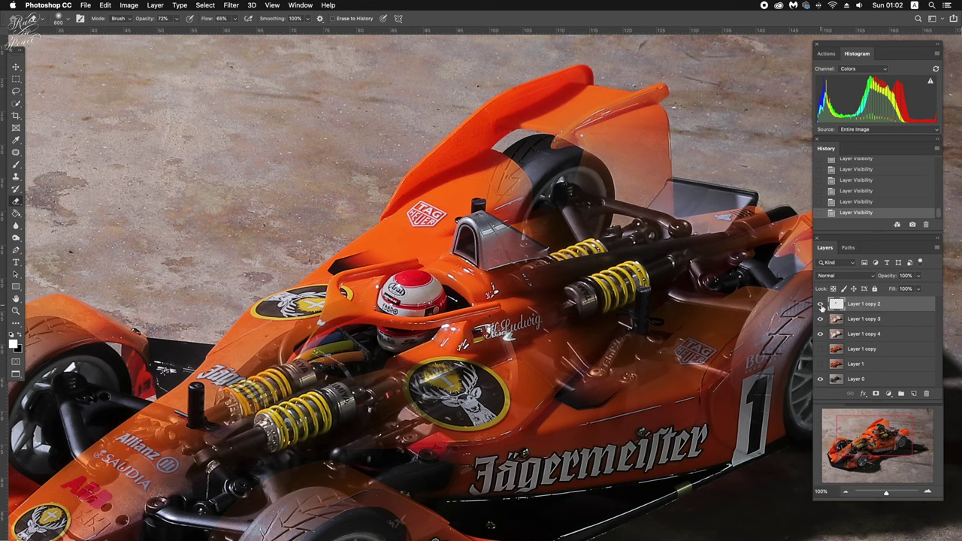
# Duplicate copy 2 as Layer 1 copy 5 and erase it around the helmet and cockpit.
pyautogui.moveTo(876, 304); pyautogui.dragTo(913, 394)
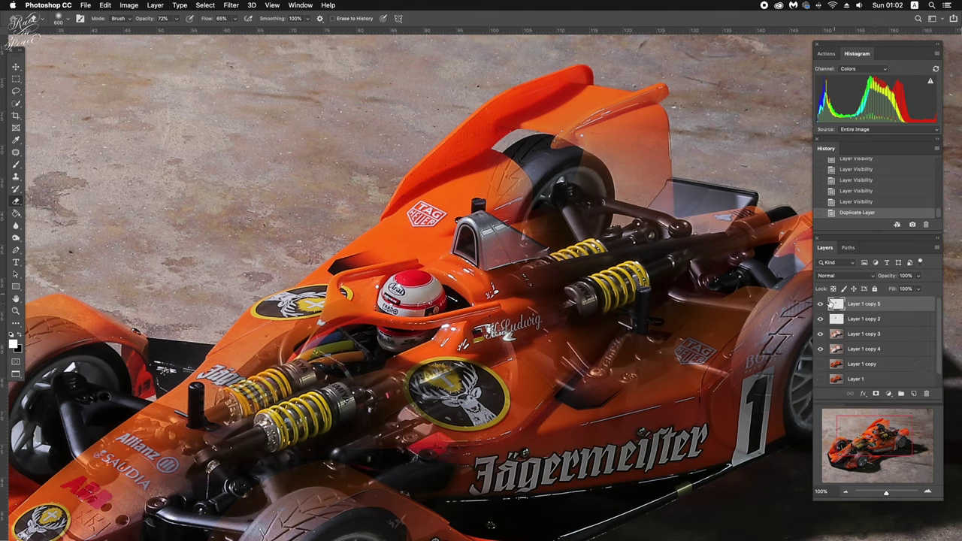
pyautogui.click(820, 303)
pyautogui.moveTo(376, 368)
pyautogui.mouseDown()
pyautogui.moveTo(406, 421)
pyautogui.moveTo(421, 331)
pyautogui.mouseUp()
pyautogui.moveTo(526, 323); pyautogui.dragTo(542, 301)
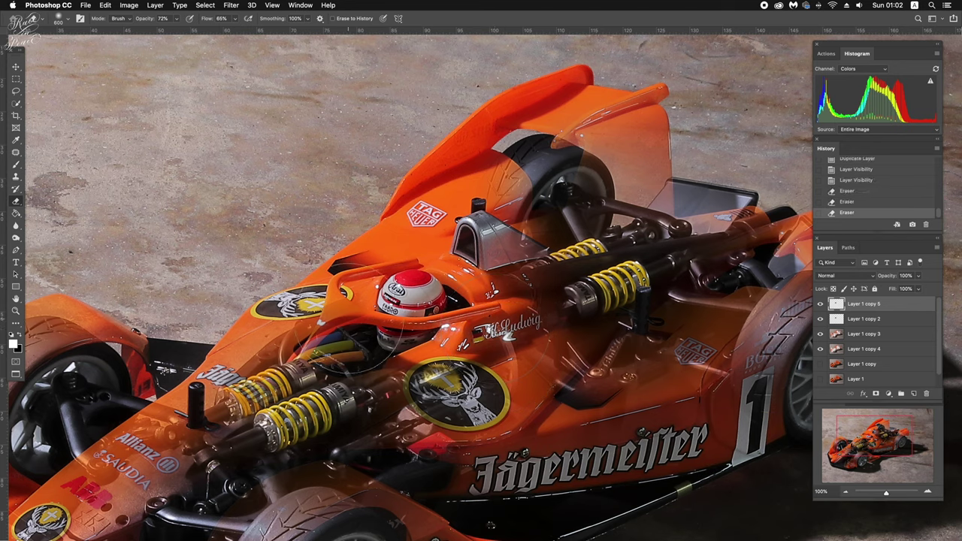
pyautogui.moveTo(376, 361); pyautogui.dragTo(346, 346)
pyautogui.press('v')
pyautogui.press('super+minus')
pyautogui.press('super+minus')
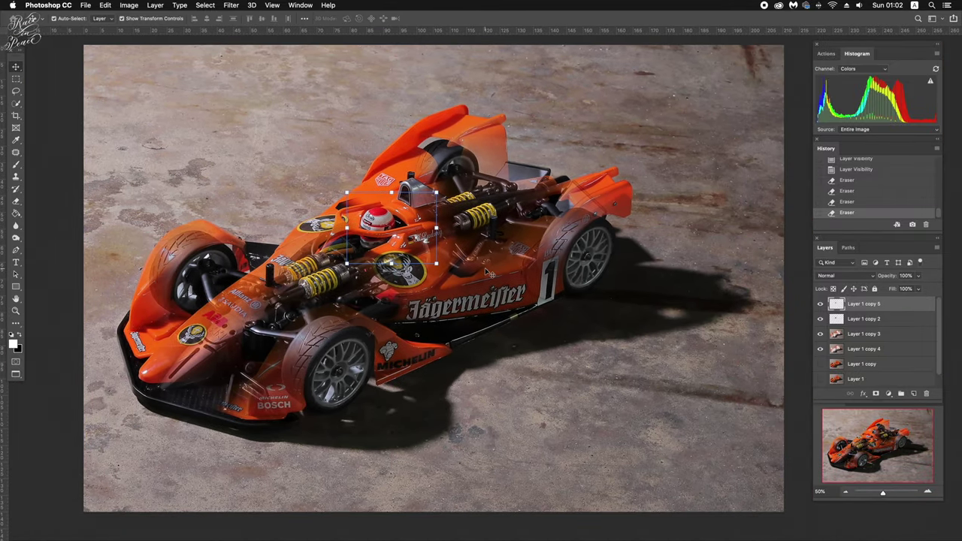
pyautogui.scroll(2, 484, 268)
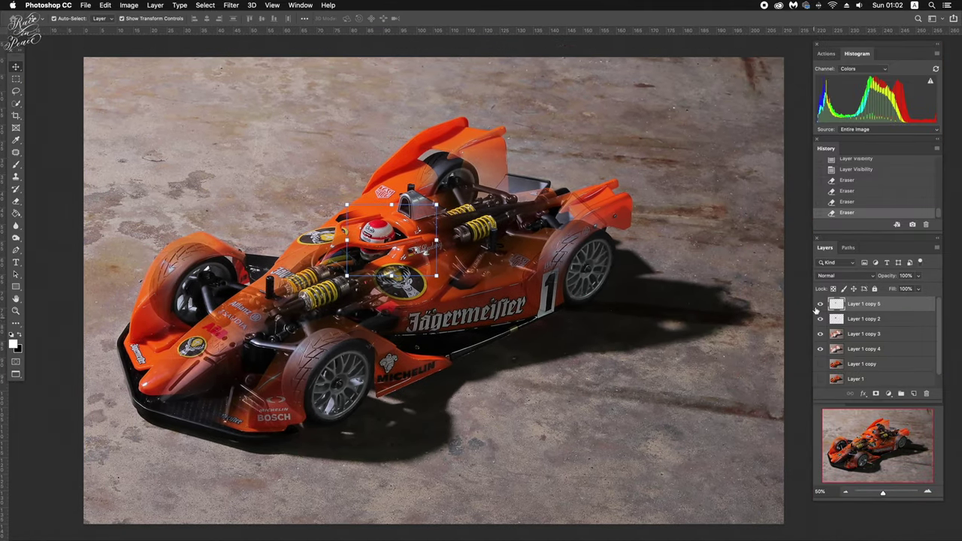
pyautogui.click(821, 304)
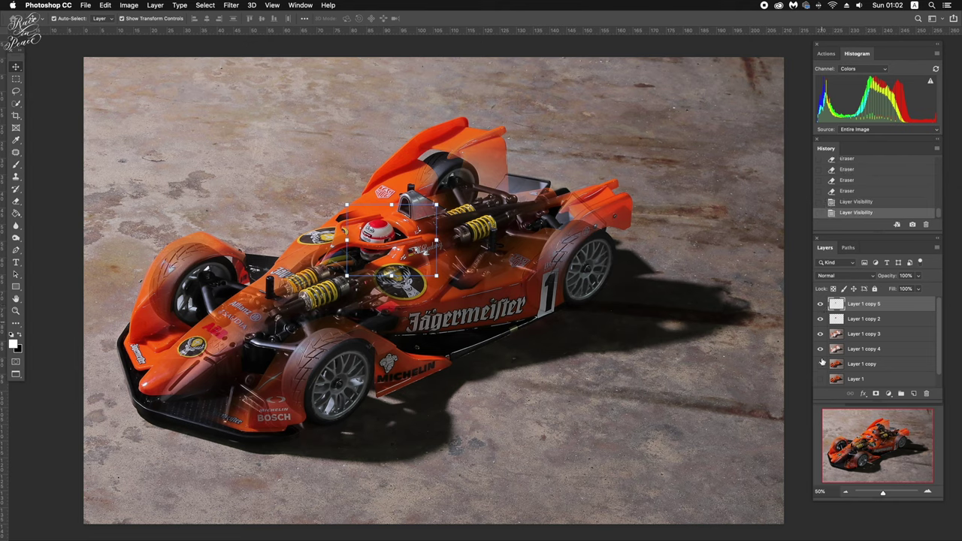
pyautogui.click(821, 304)
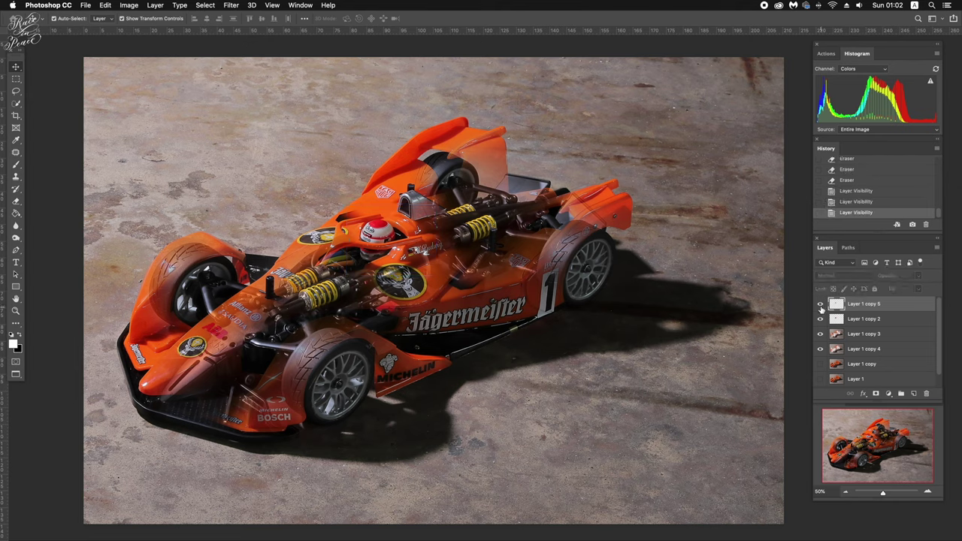
pyautogui.click(821, 318)
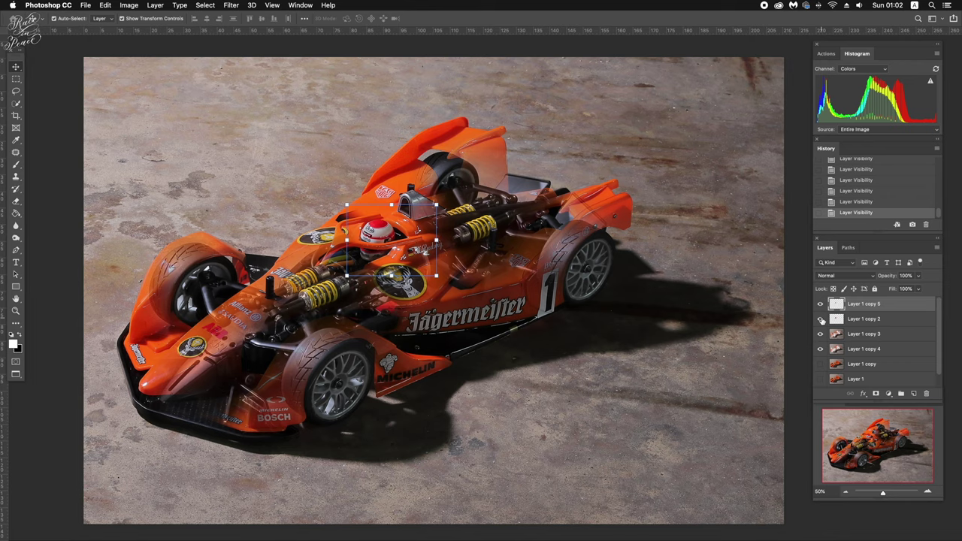
pyautogui.click(821, 334)
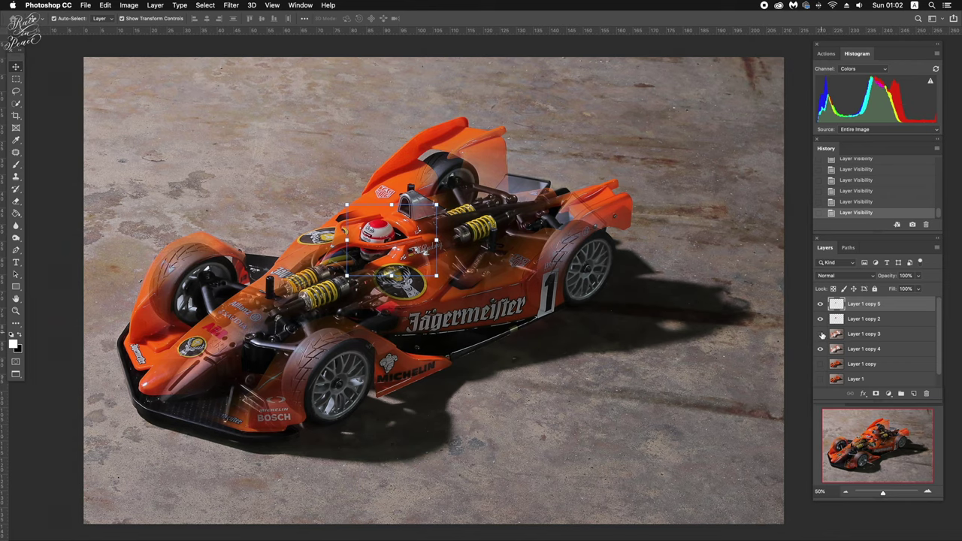
pyautogui.click(820, 349)
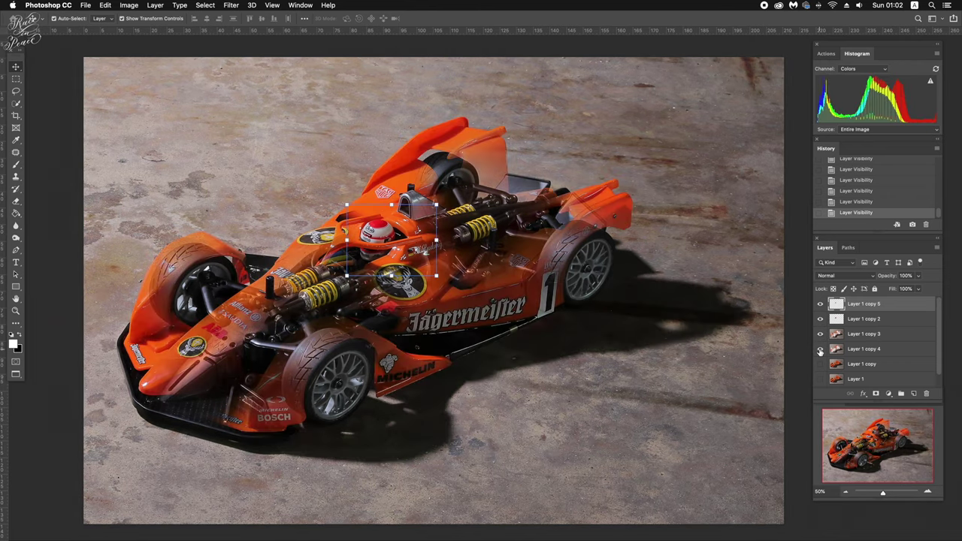
pyautogui.click(526, 303)
pyautogui.press('super+1')
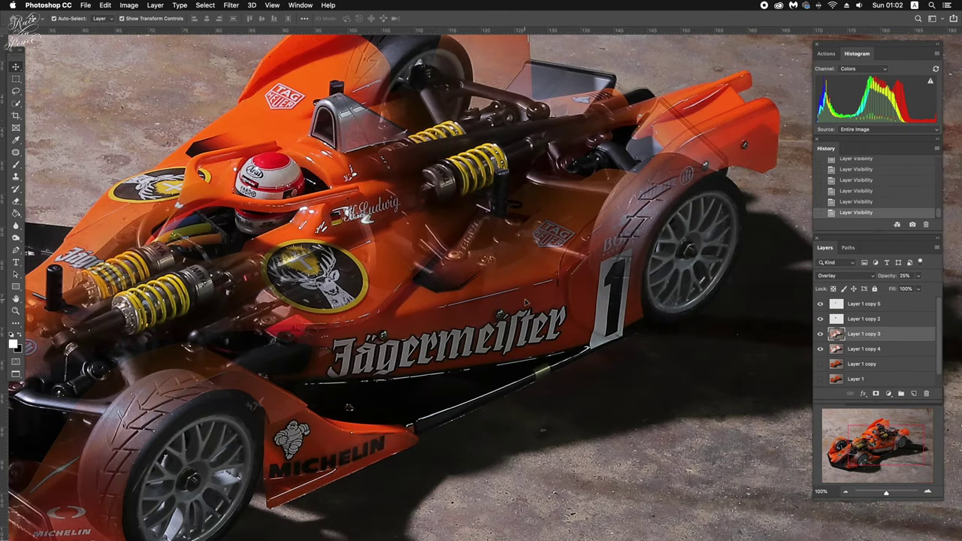
pyautogui.hscroll(-2, 525, 303)
pyautogui.hscroll(-4, 525, 303)
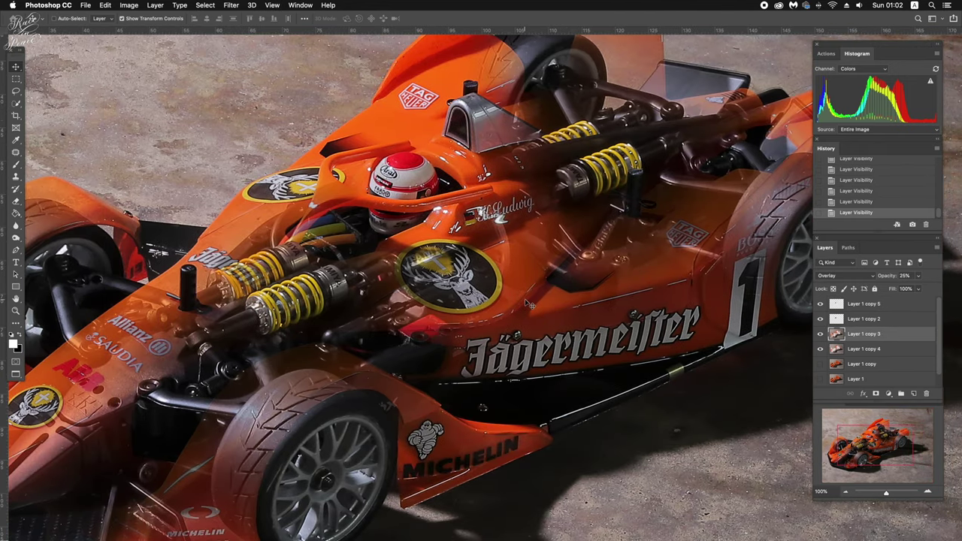
pyautogui.press('super+equal')
pyautogui.press('super+equal')
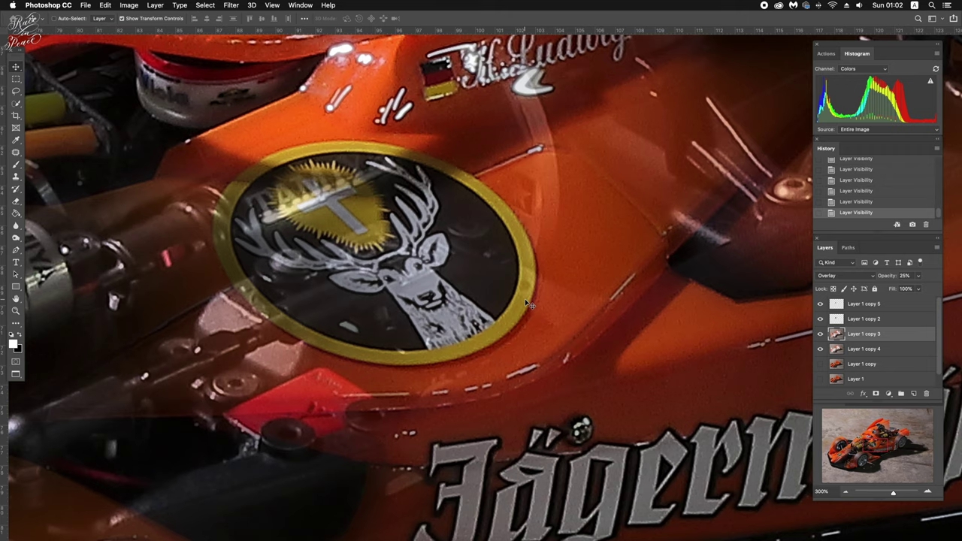
pyautogui.press('super+minus')
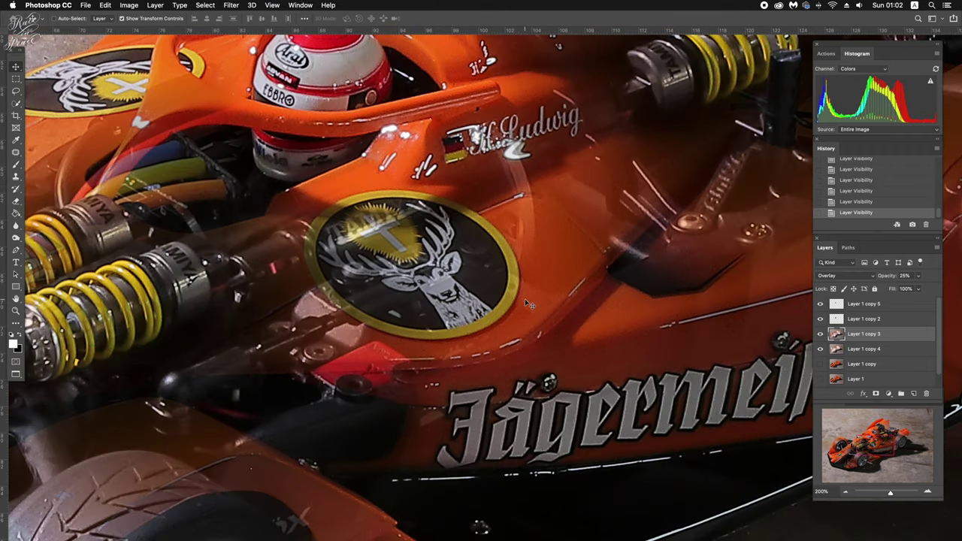
pyautogui.press('super+minus')
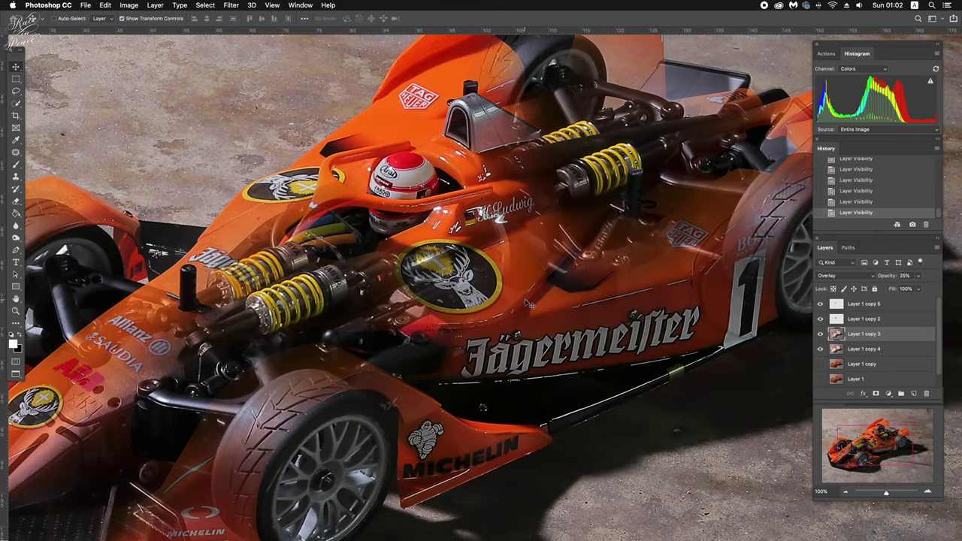
pyautogui.press('super+0')
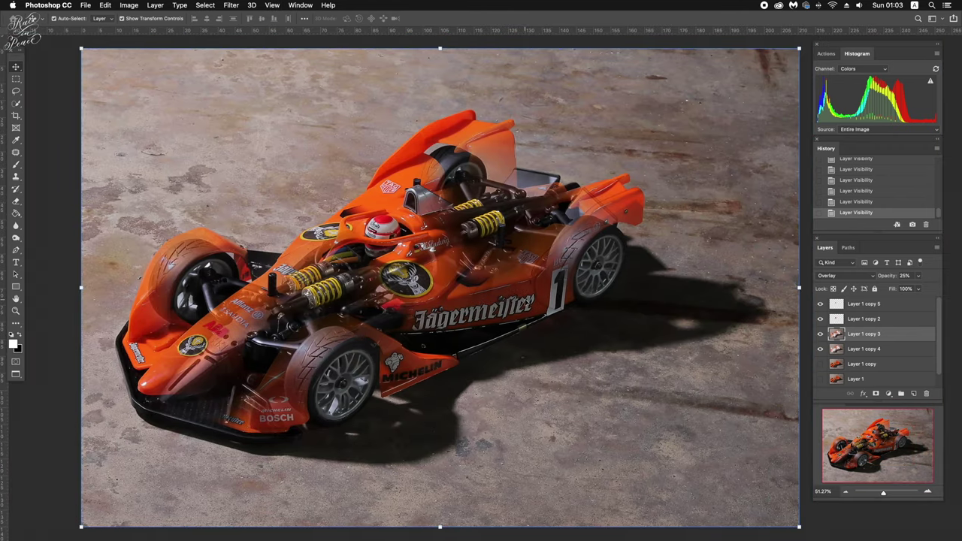
pyautogui.scroll(-1, 882, 349)
pyautogui.click(873, 350)
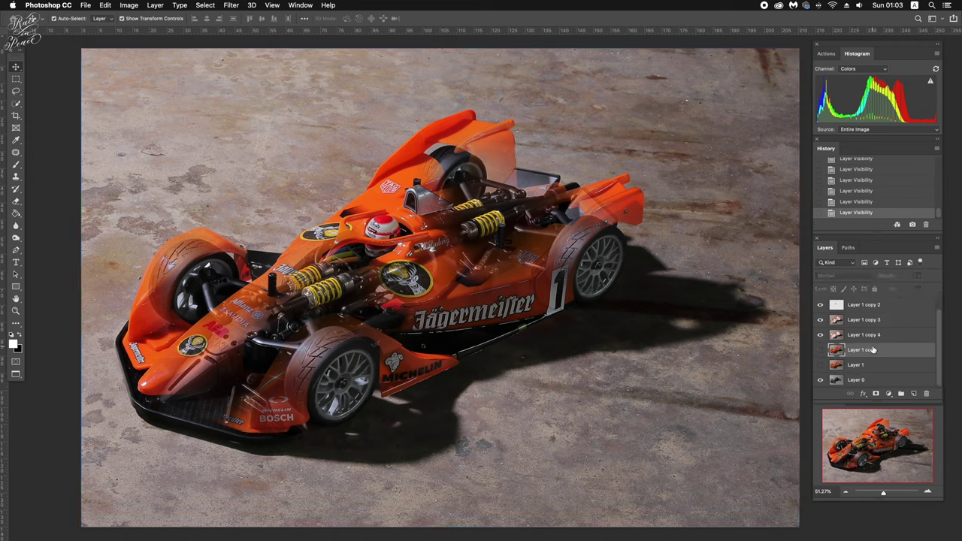
# Delete Layer 1 copy and Layer 1, and hide Layer 1 copies 2, 3 and 5.
pyautogui.press('BackSpace')
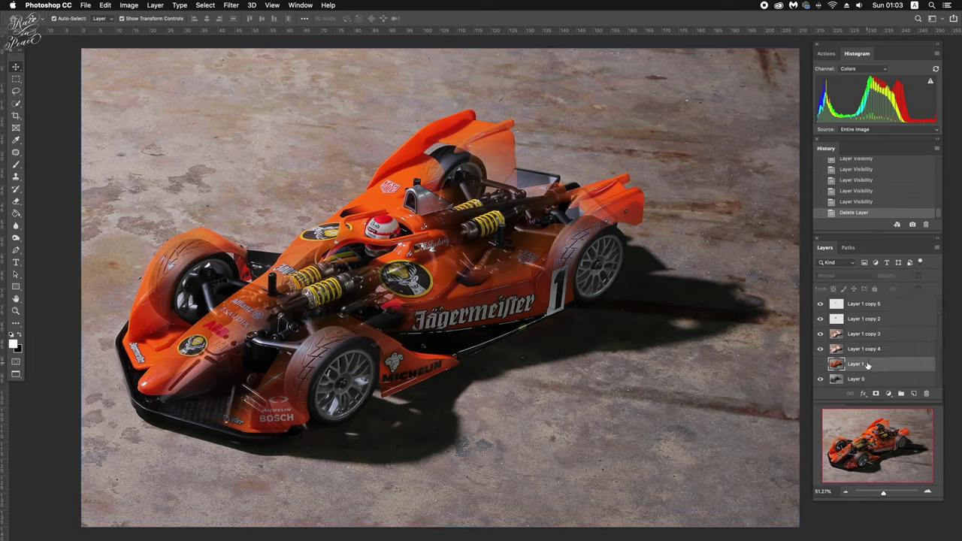
pyautogui.press('BackSpace')
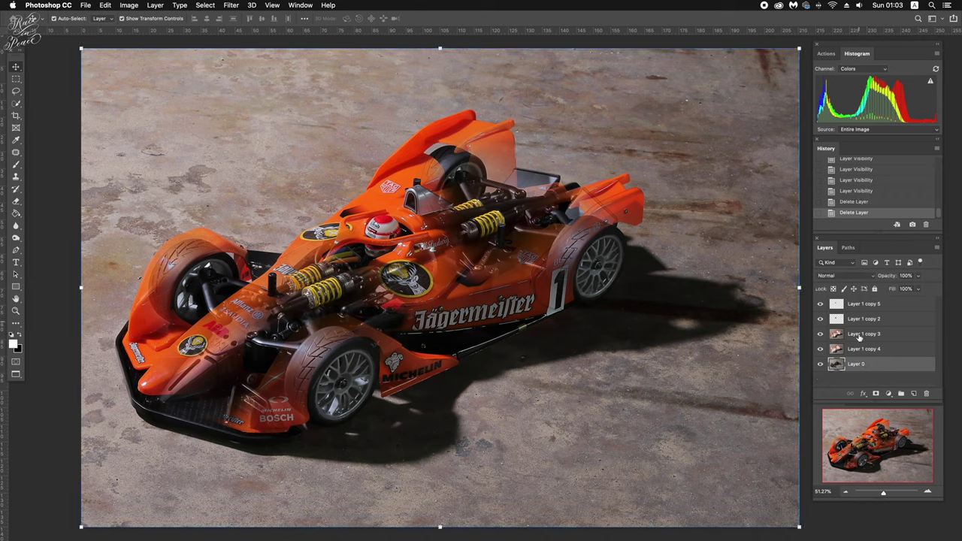
pyautogui.click(860, 336)
pyautogui.click(820, 333)
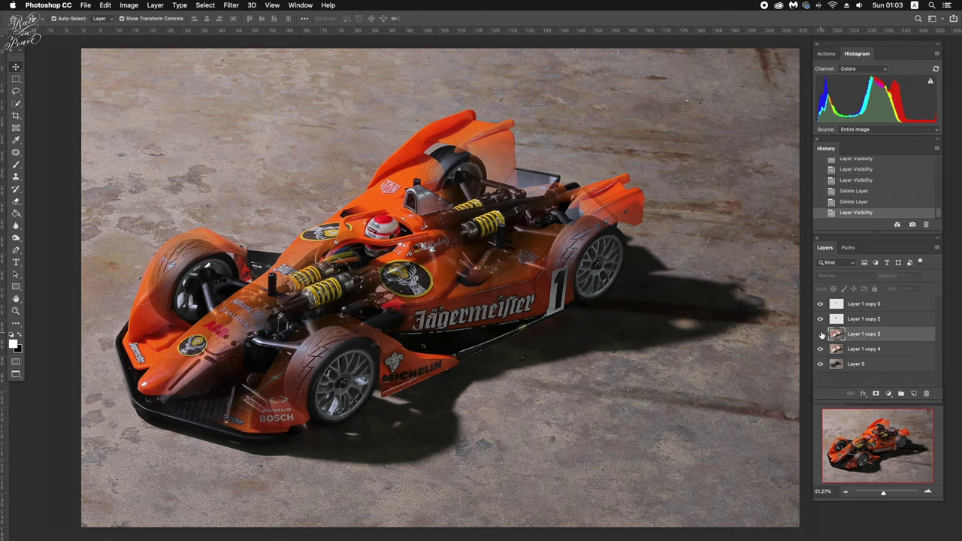
pyautogui.click(820, 334)
pyautogui.click(821, 349)
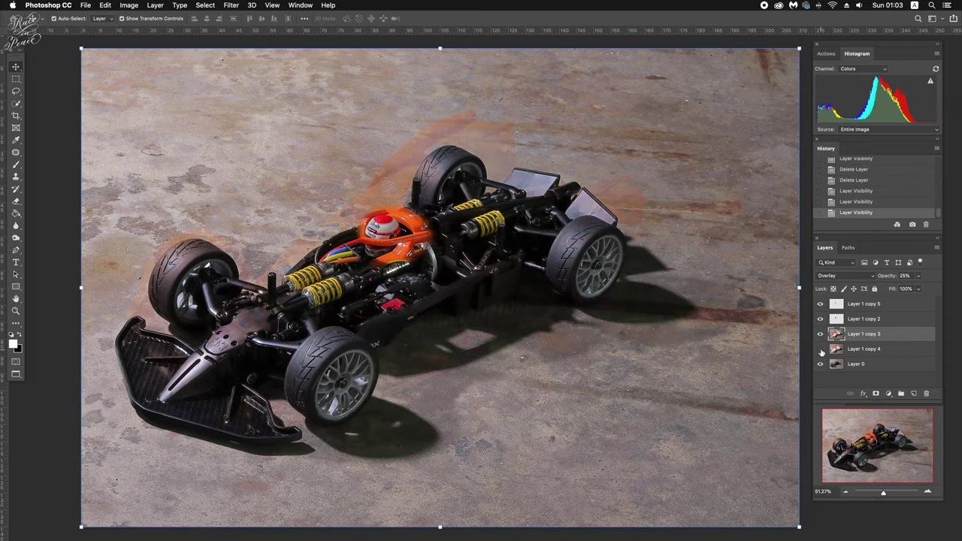
pyautogui.click(820, 334)
pyautogui.click(821, 304)
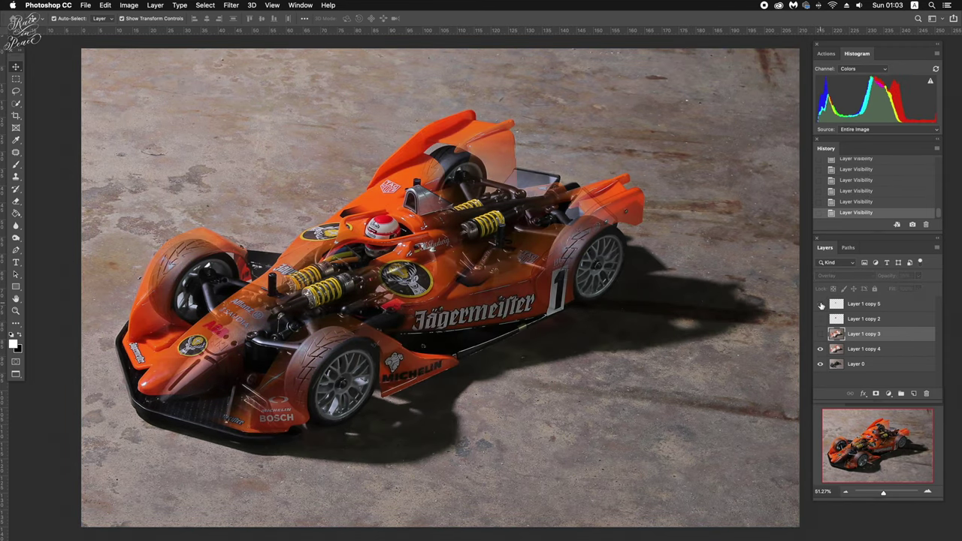
# Fade Layer 1 copy 4 to 90% opacity over the chassis.
pyautogui.click(843, 350)
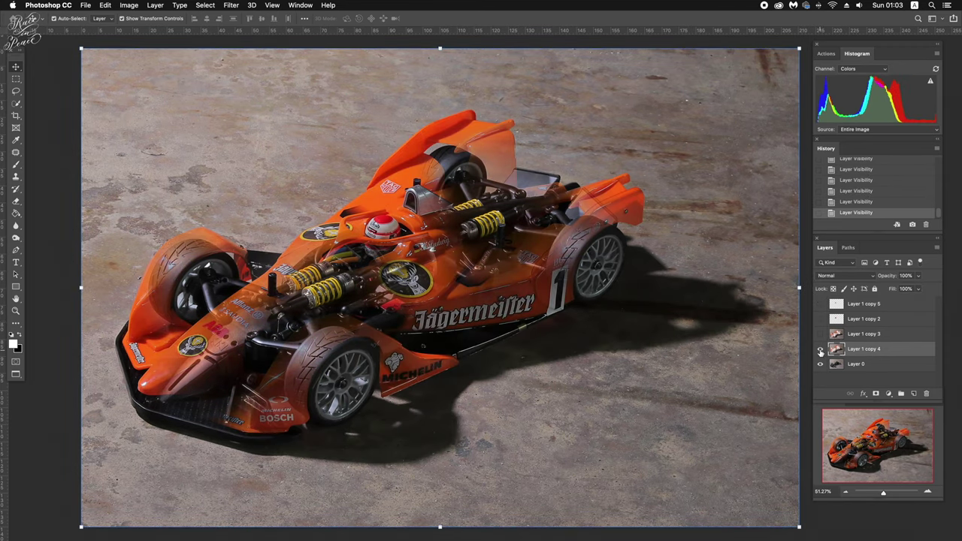
pyautogui.click(820, 349)
pyautogui.click(918, 276)
pyautogui.moveTo(917, 289); pyautogui.dragTo(923, 289)
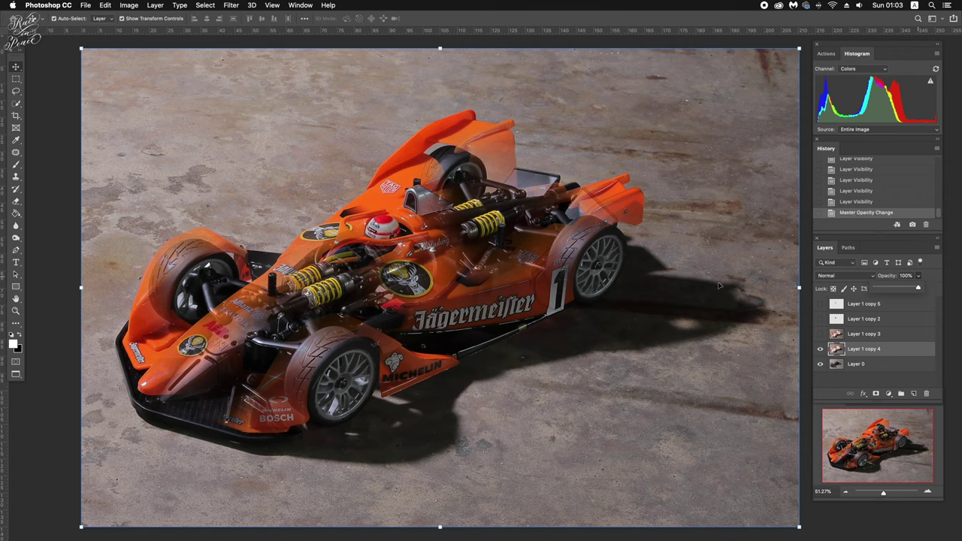
# Try a size-900 Eraser near the car's centre at 100% and 55% opacity, undoing both strokes.
pyautogui.press('e')
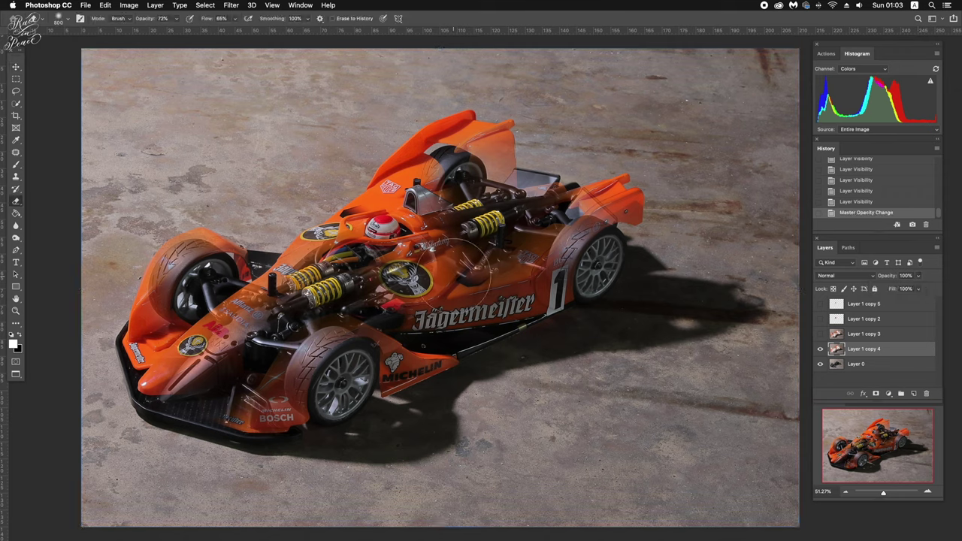
pyautogui.press(']')
pyautogui.moveTo(473, 256); pyautogui.dragTo(502, 272)
pyautogui.hotkey('ctrl', 'z')
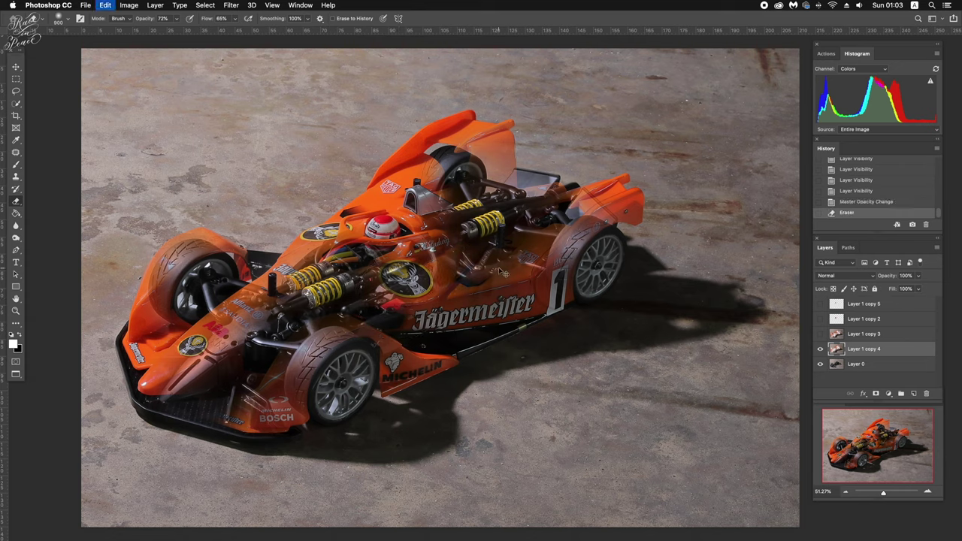
pyautogui.hotkey('ctrl', 'z')
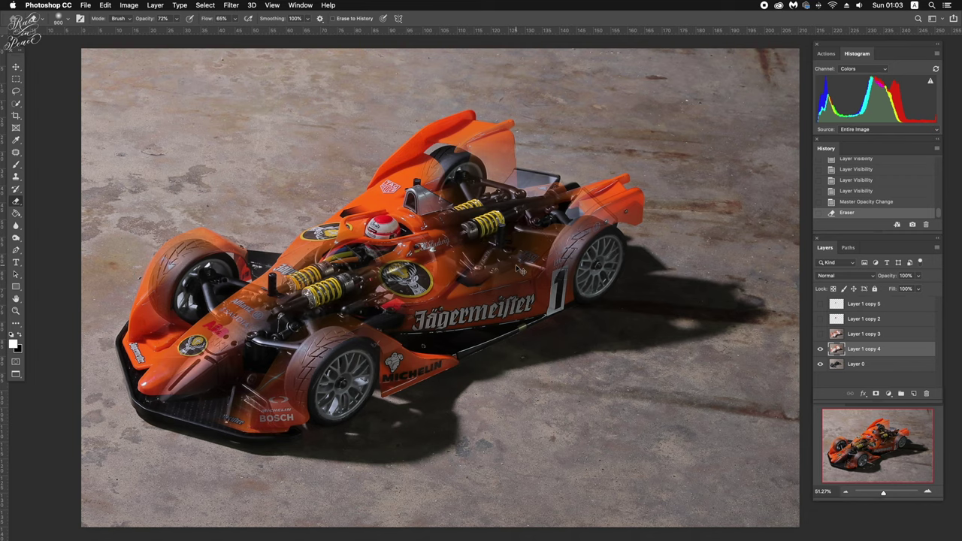
pyautogui.hotkey('ctrl', 'z')
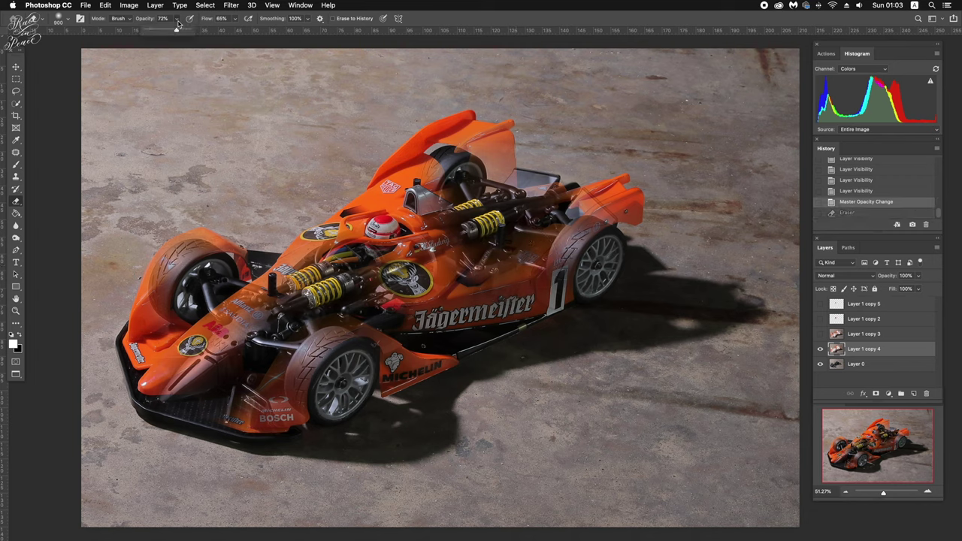
pyautogui.moveTo(178, 27); pyautogui.dragTo(170, 28)
pyautogui.moveTo(471, 248); pyautogui.dragTo(413, 206)
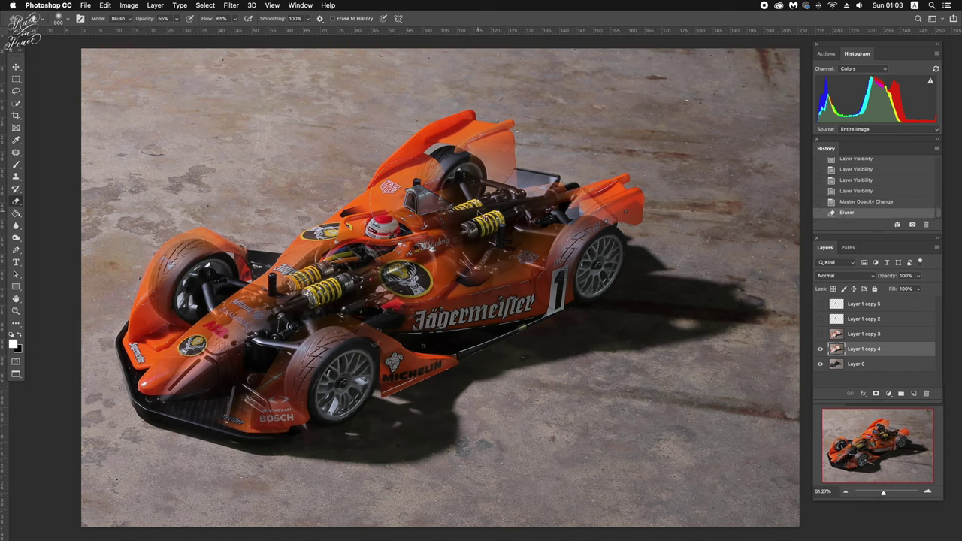
pyautogui.hotkey('ctrl', 'z')
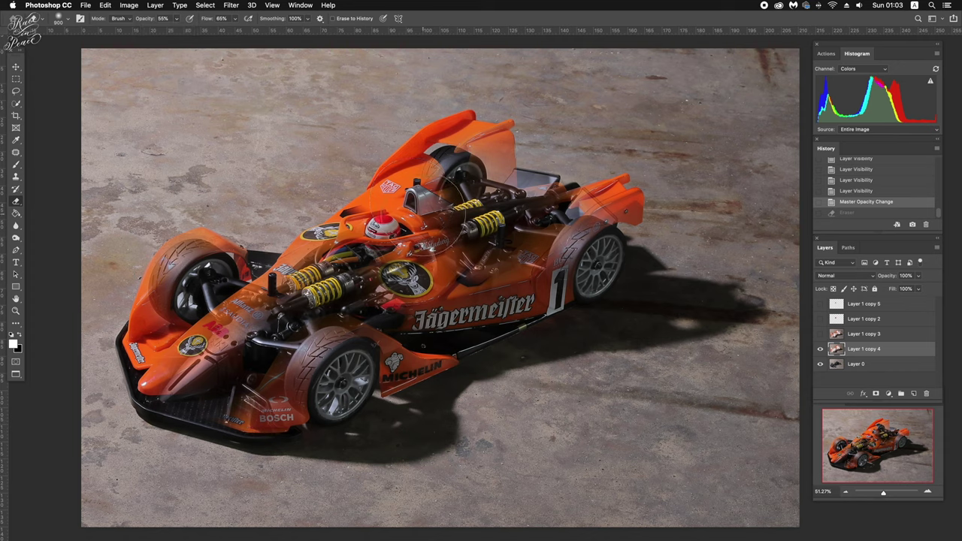
# With a size-1000 brush at 41% flow, faintly erase the body, logo area and front nose.
pyautogui.press(']')
pyautogui.click(236, 20)
pyautogui.moveTo(233, 31); pyautogui.dragTo(226, 33)
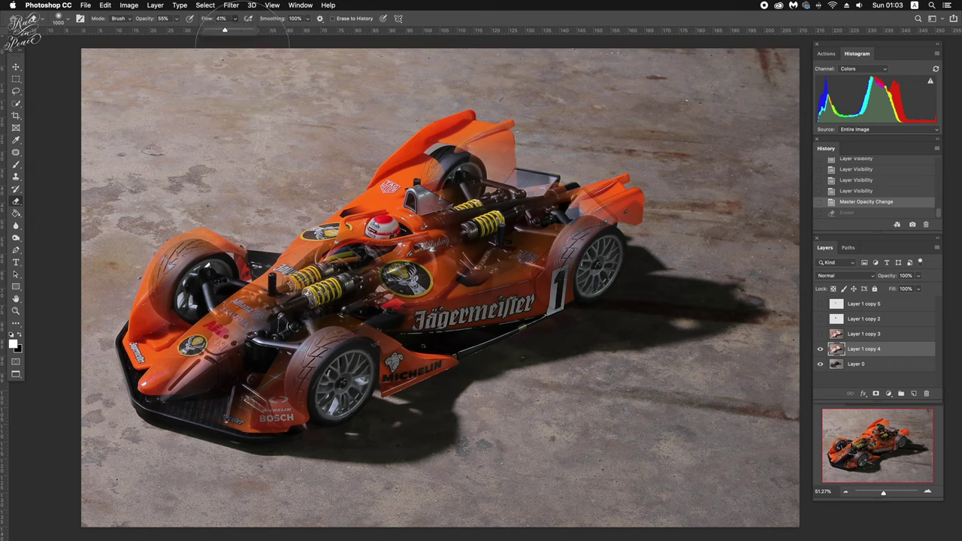
pyautogui.moveTo(451, 248)
pyautogui.mouseDown()
pyautogui.moveTo(421, 210)
pyautogui.moveTo(504, 241)
pyautogui.mouseUp()
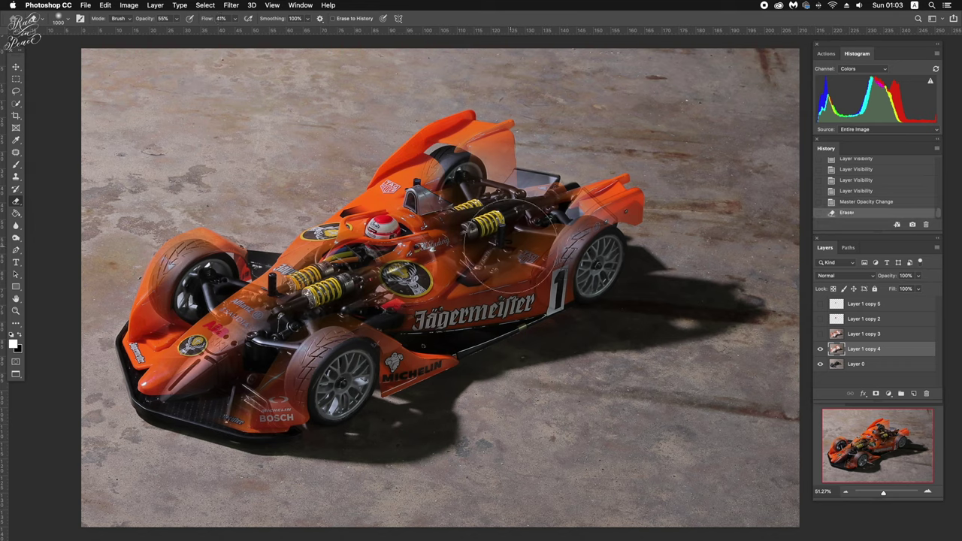
pyautogui.moveTo(468, 285); pyautogui.dragTo(526, 301)
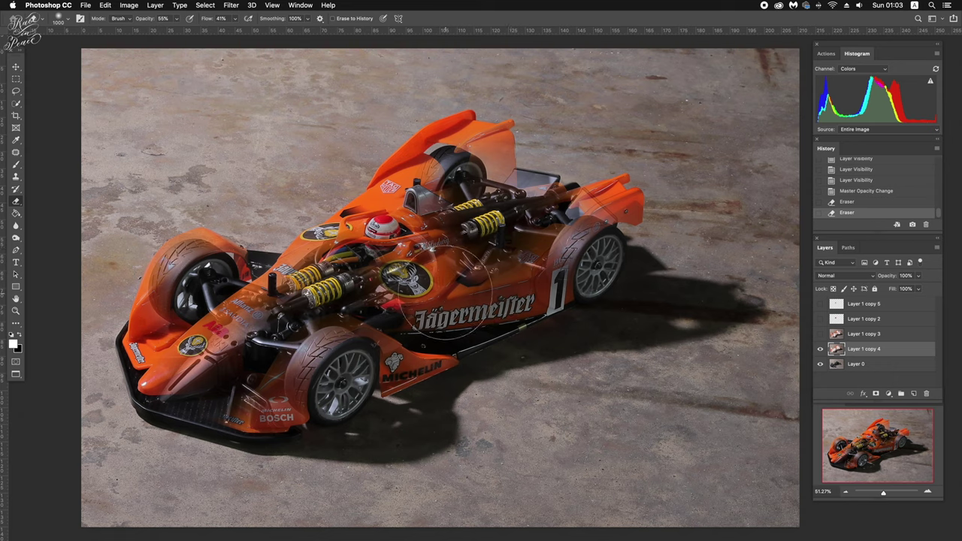
pyautogui.moveTo(195, 361); pyautogui.dragTo(252, 346)
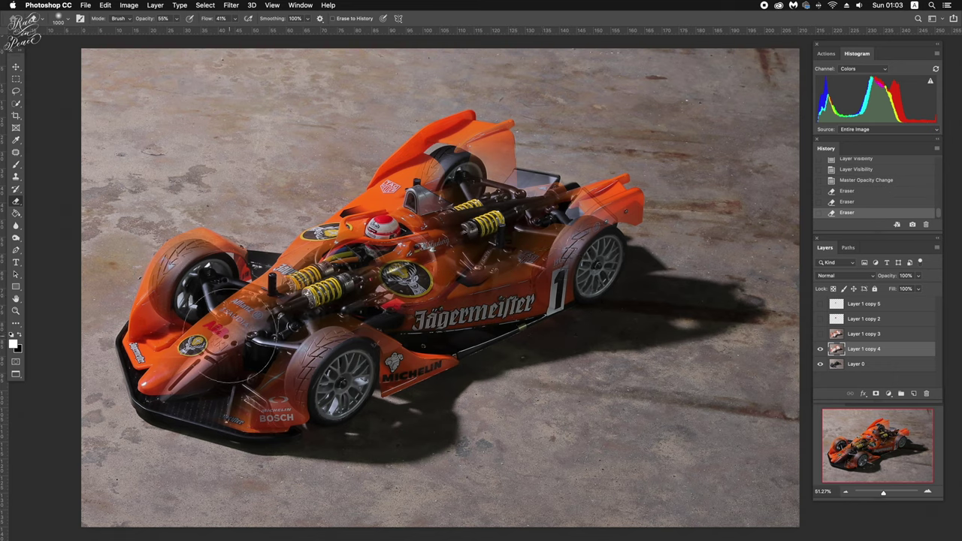
pyautogui.moveTo(278, 316)
pyautogui.mouseDown()
pyautogui.moveTo(225, 387)
pyautogui.moveTo(248, 398)
pyautogui.moveTo(162, 368)
pyautogui.mouseUp()
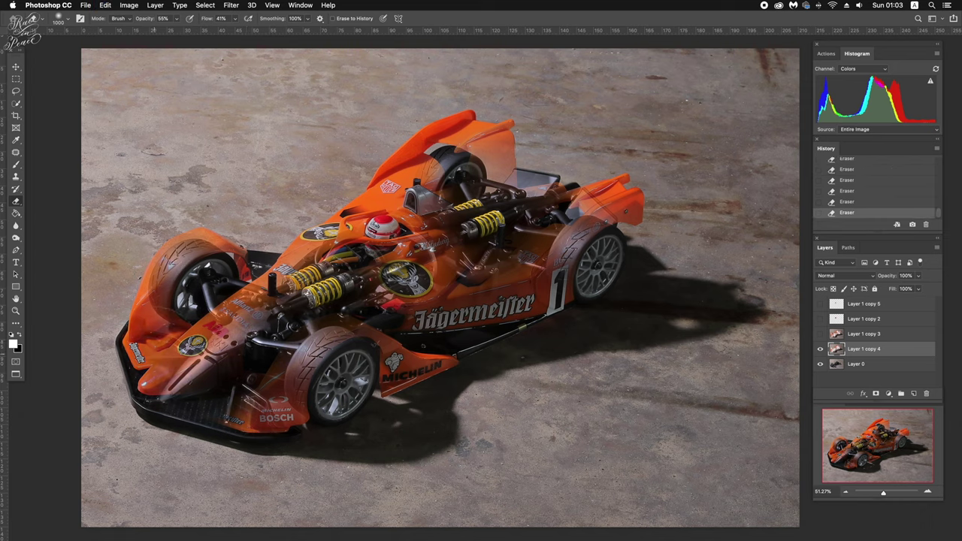
pyautogui.hotkey('ctrl', 'z')
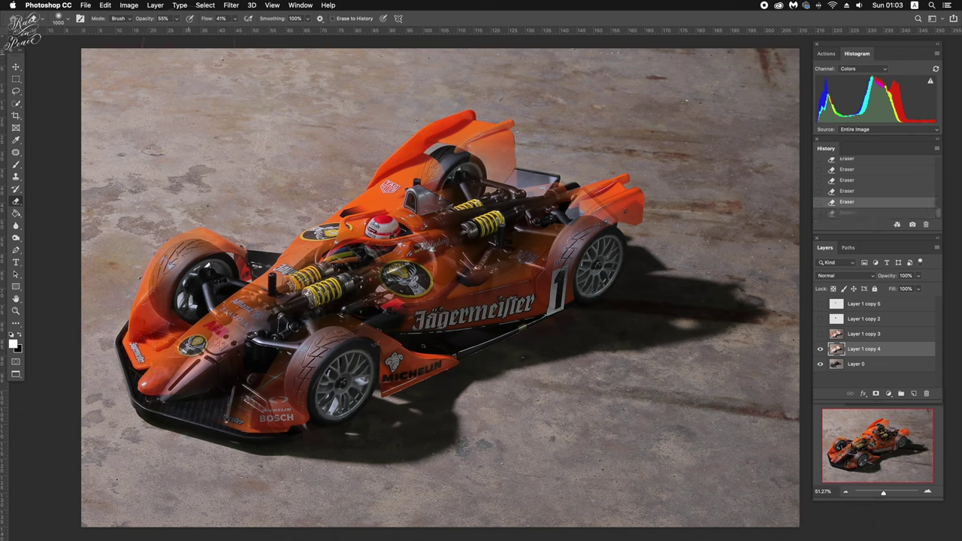
# Set Eraser opacity to 38% and flow to 31%, then softly erase the front nose.
pyautogui.click(176, 18)
pyautogui.moveTo(177, 30); pyautogui.dragTo(170, 30)
pyautogui.click(235, 18)
pyautogui.moveTo(235, 30); pyautogui.dragTo(231, 30)
pyautogui.moveTo(169, 323); pyautogui.dragTo(151, 368)
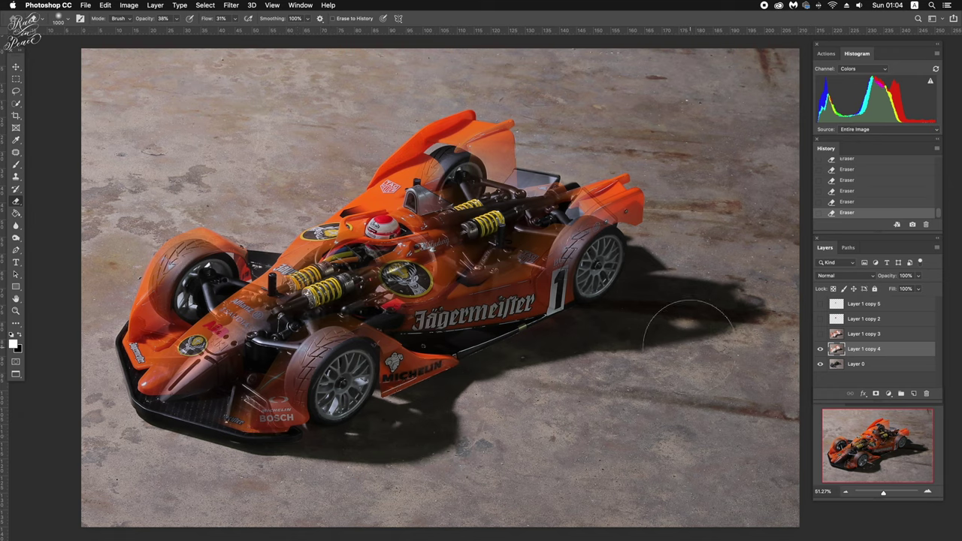
# Undo the last erase stroke and make Layer 1 copies 3, 2 and 5 visible, comparing each.
pyautogui.press('v')
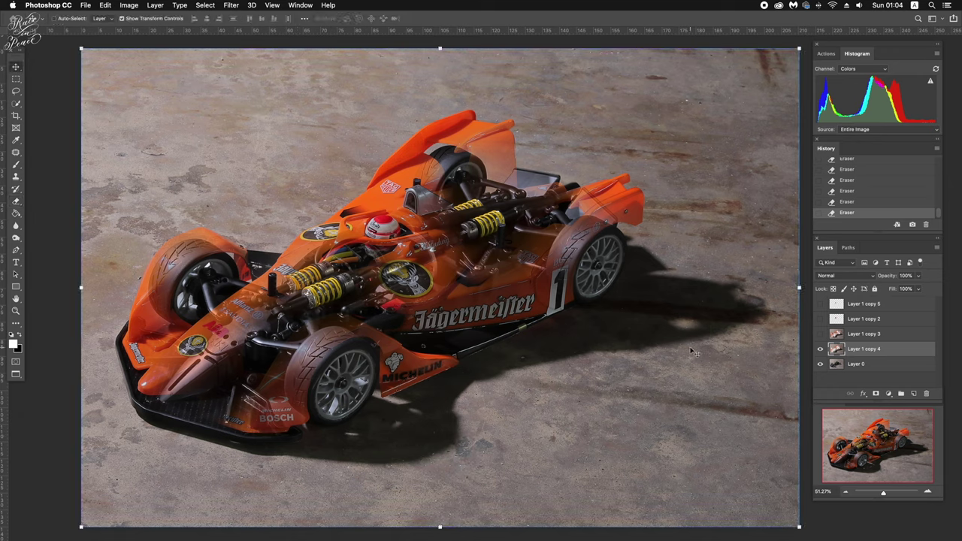
pyautogui.hotkey('ctrl', 'z')
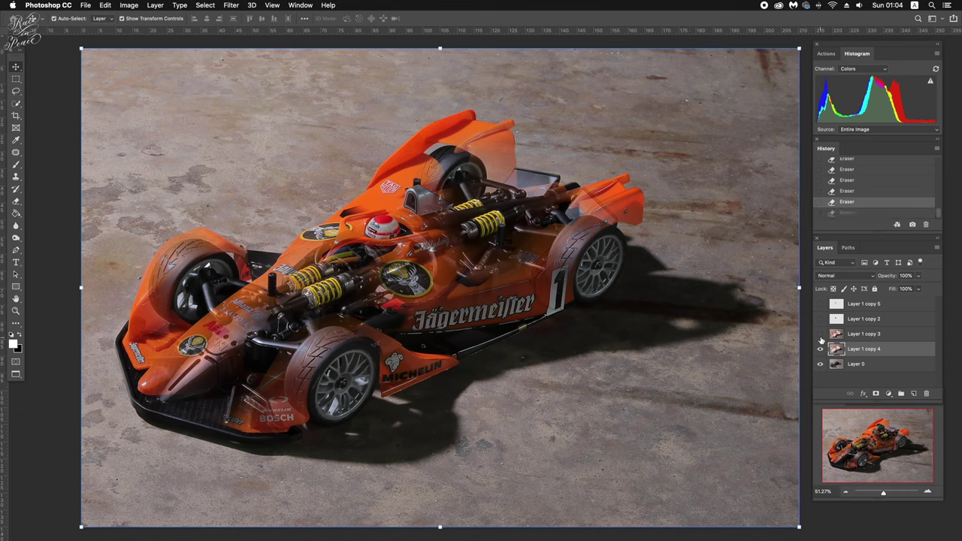
pyautogui.click(821, 334)
pyautogui.click(821, 303)
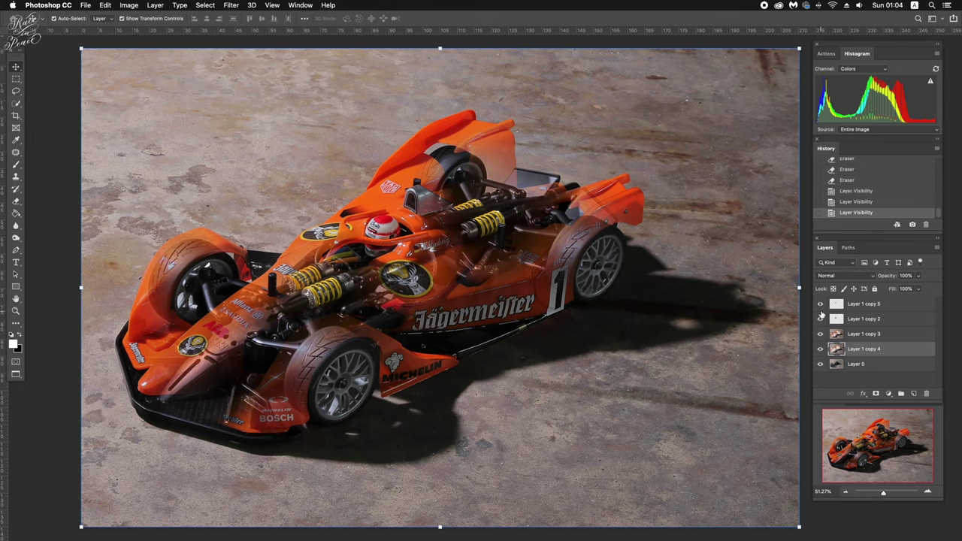
pyautogui.click(859, 305)
pyautogui.click(820, 304)
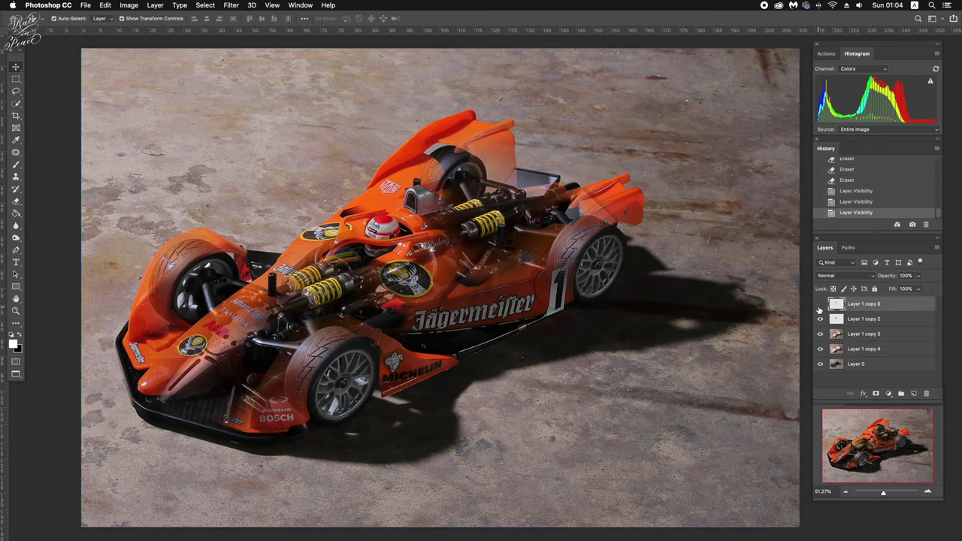
pyautogui.click(820, 304)
pyautogui.click(820, 321)
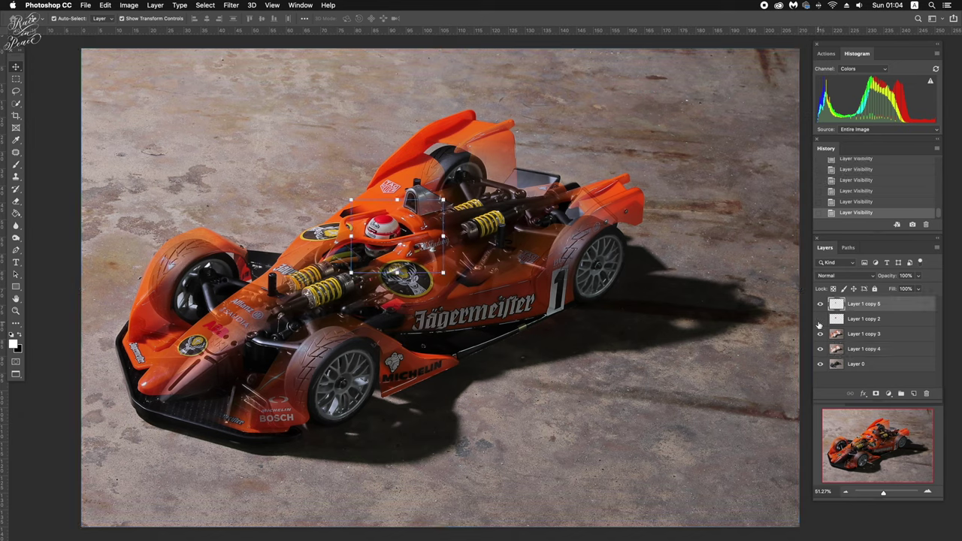
# Set Layer 1 copy 2's opacity to 45%.
pyautogui.click(862, 321)
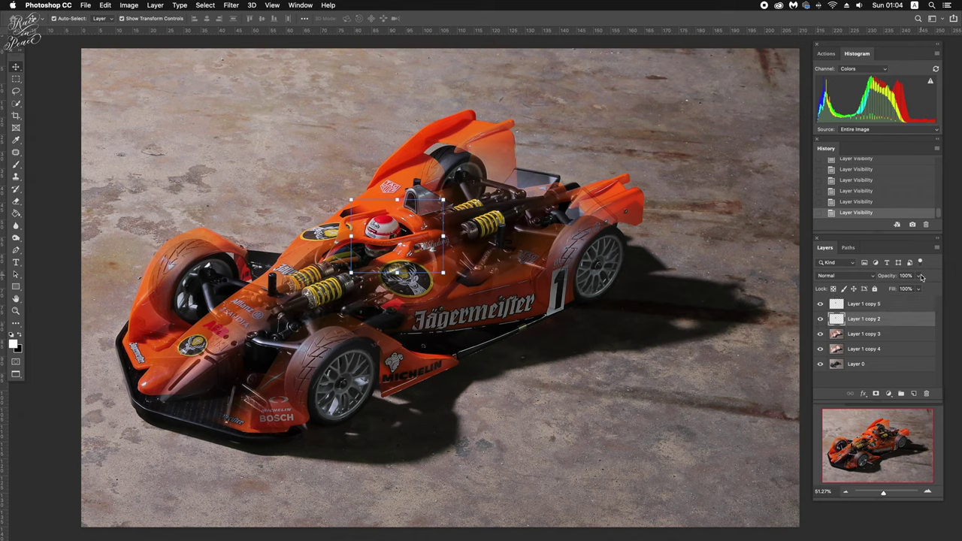
pyautogui.click(921, 277)
pyautogui.moveTo(921, 289); pyautogui.dragTo(896, 290)
pyautogui.click(904, 276)
pyautogui.write('45')
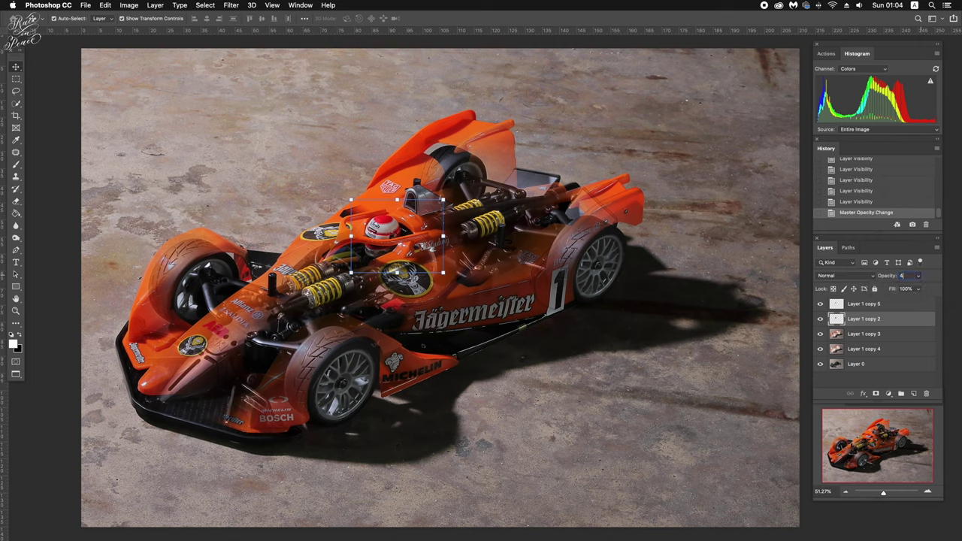
# Merge all layers down into Layer 0 and duplicate it as Layer 0 copy.
pyautogui.click(634, 318)
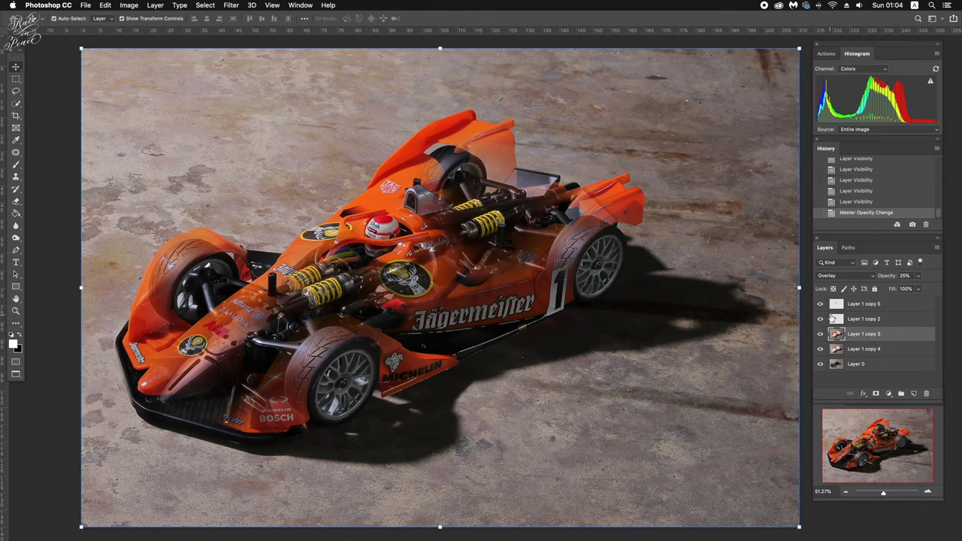
pyautogui.click(849, 307)
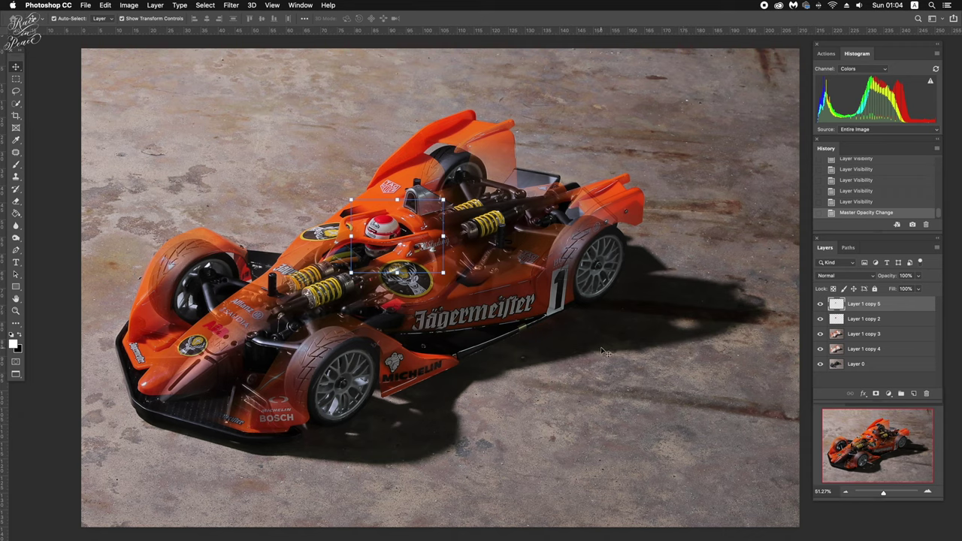
pyautogui.click(599, 400)
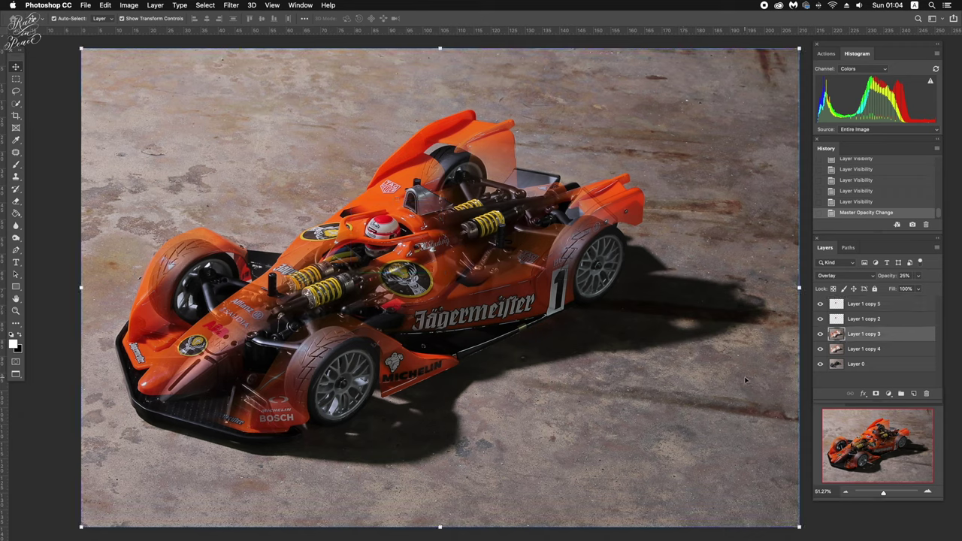
pyautogui.click(881, 309)
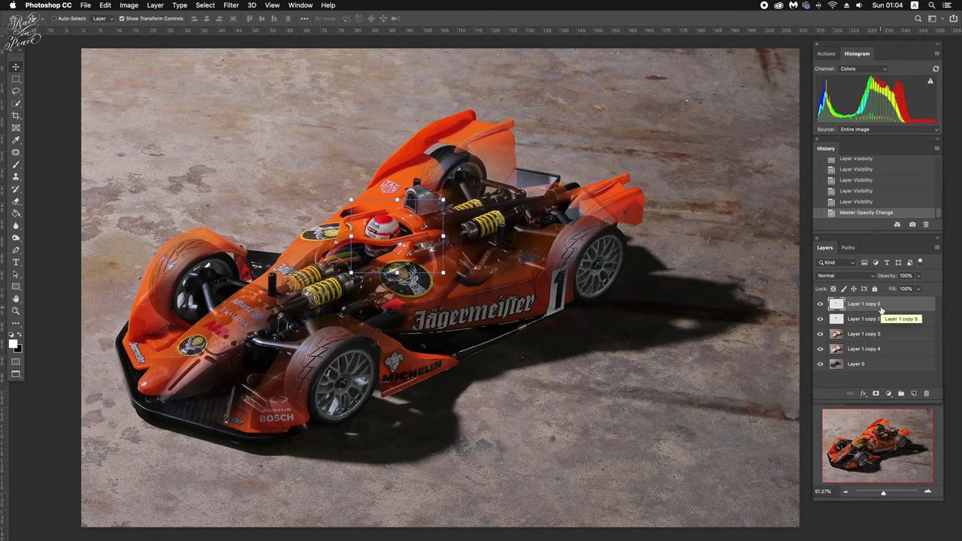
pyautogui.press('super+e')
pyautogui.press('super+e')
pyautogui.press('super+e')
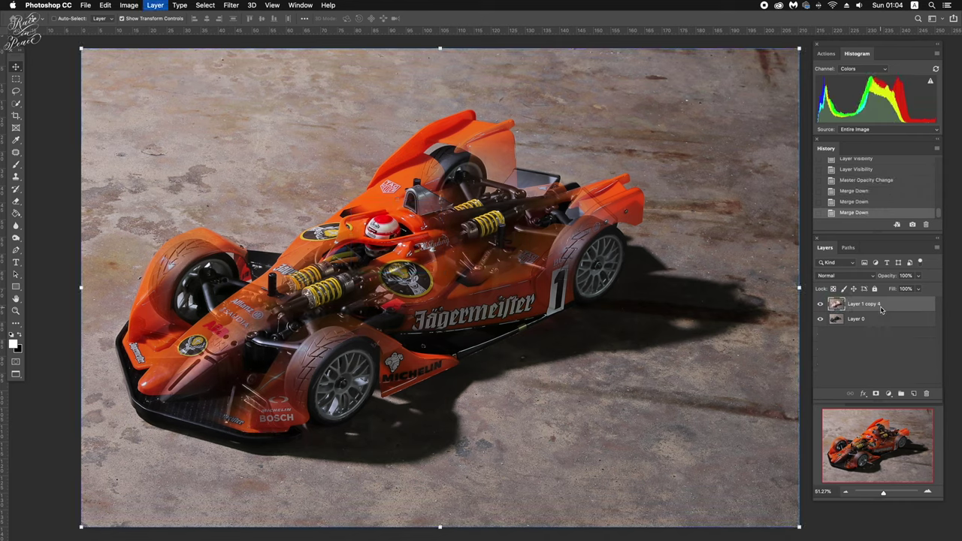
pyautogui.press('super+e')
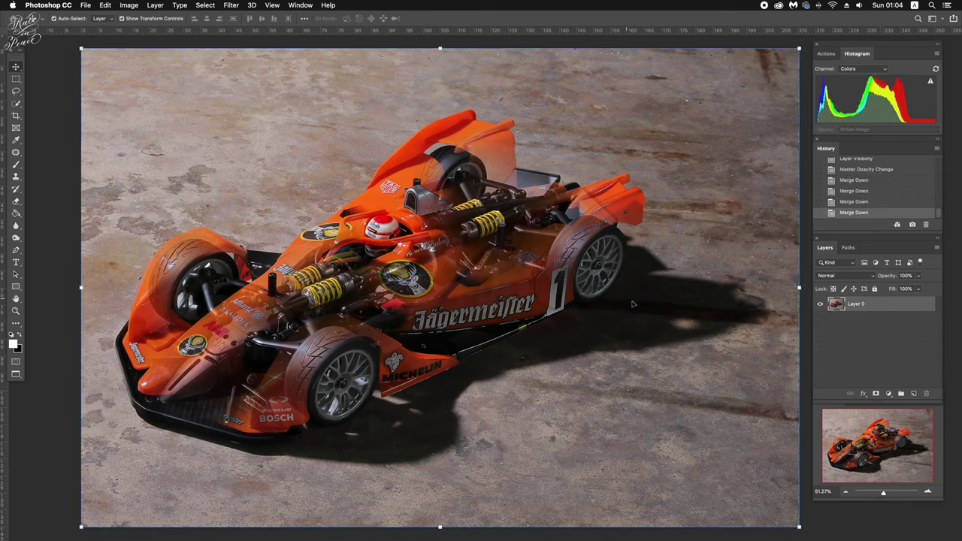
pyautogui.press('super+j')
# Switch to the Patch tool and zoom to 200% on the carbon floor by the side pod.
pyautogui.press('j')
pyautogui.press('super+1')
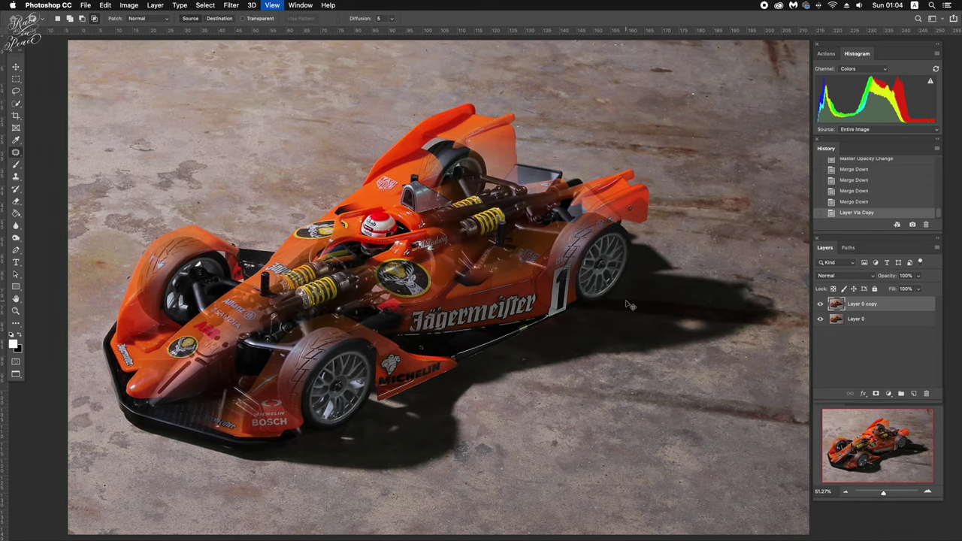
pyautogui.hscroll(-4, 631, 307)
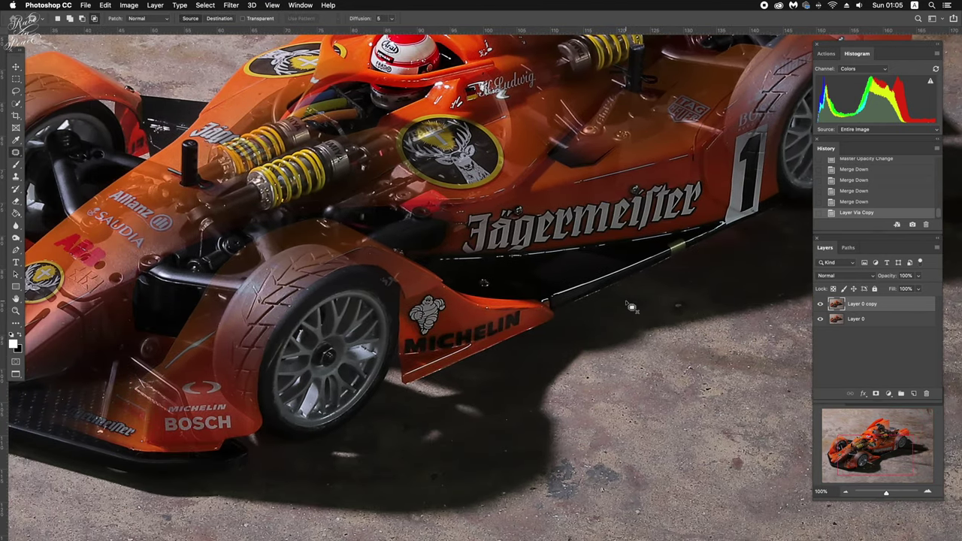
pyautogui.press('super+plus')
pyautogui.press('super+plus')
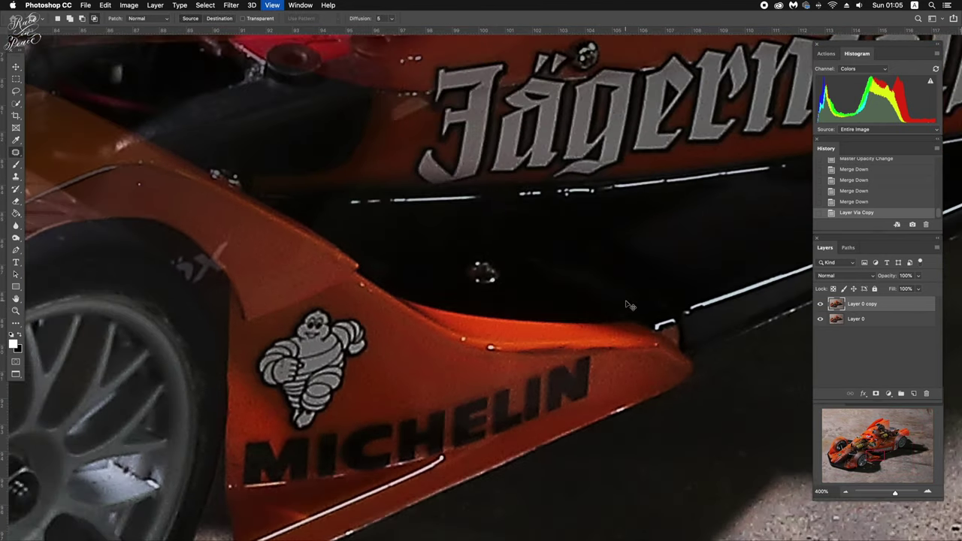
pyautogui.press('super+minus')
pyautogui.hscroll(-10, 631, 307)
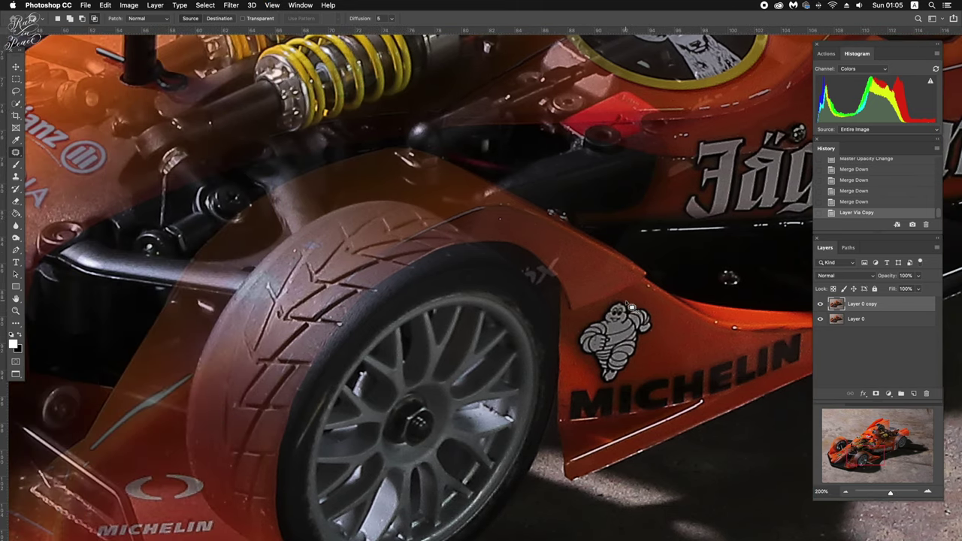
pyautogui.hscroll(-5, 630, 306)
pyautogui.scroll(-2, 630, 307)
pyautogui.hscroll(-3, 629, 307)
pyautogui.hscroll(-6, 630, 307)
pyautogui.scroll(-3, 629, 307)
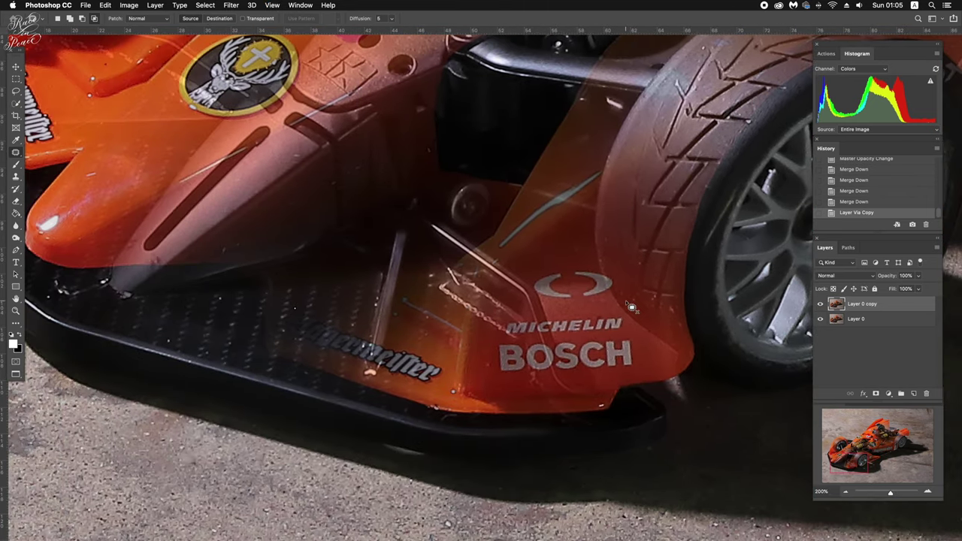
pyautogui.scroll(-2, 632, 307)
pyautogui.scroll(-1, 630, 307)
pyautogui.scroll(-4, 629, 306)
pyautogui.hscroll(-2, 631, 307)
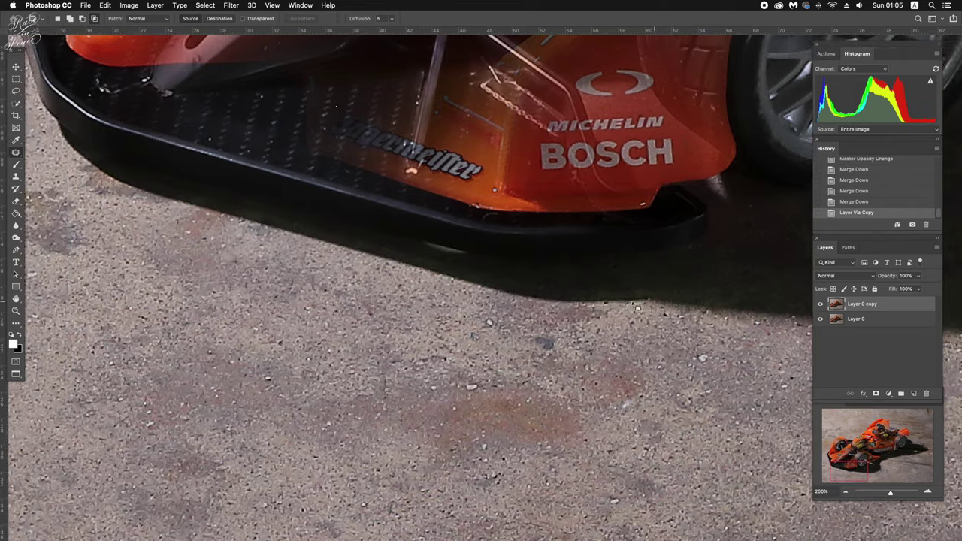
pyautogui.hscroll(-5, 636, 307)
pyautogui.scroll(6, 637, 307)
pyautogui.hscroll(-2, 637, 307)
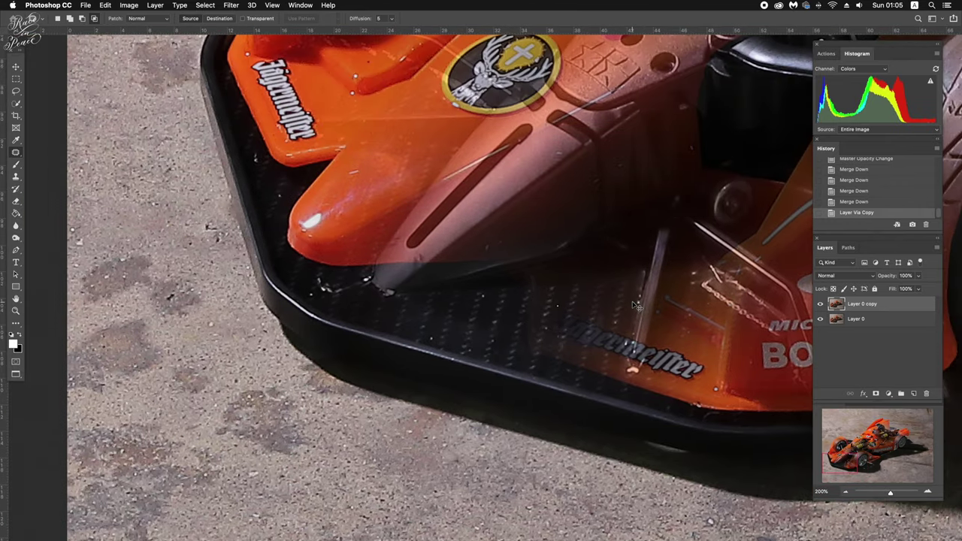
pyautogui.scroll(3, 636, 307)
pyautogui.scroll(3, 636, 307)
pyautogui.scroll(2, 636, 307)
pyautogui.scroll(2, 637, 306)
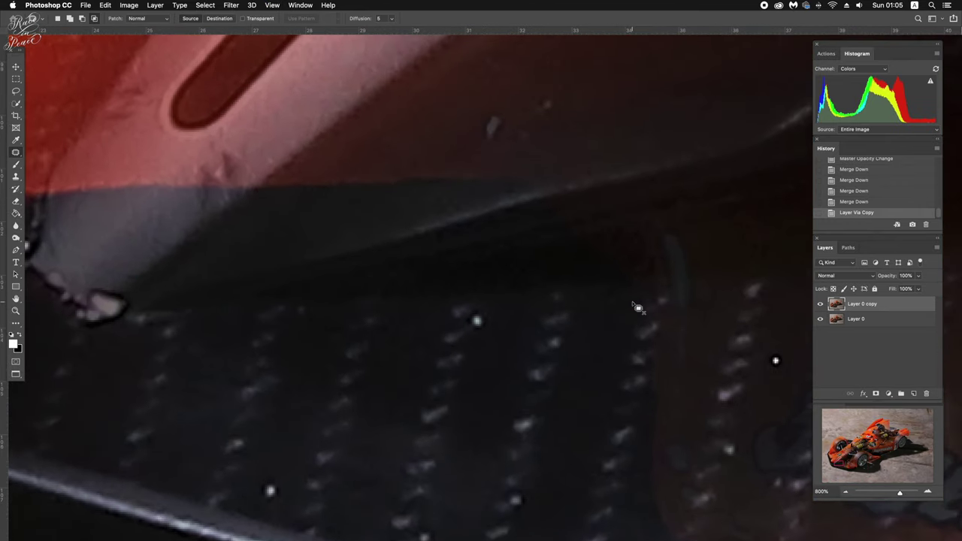
pyautogui.scroll(-1, 635, 307)
pyautogui.hscroll(3, 635, 306)
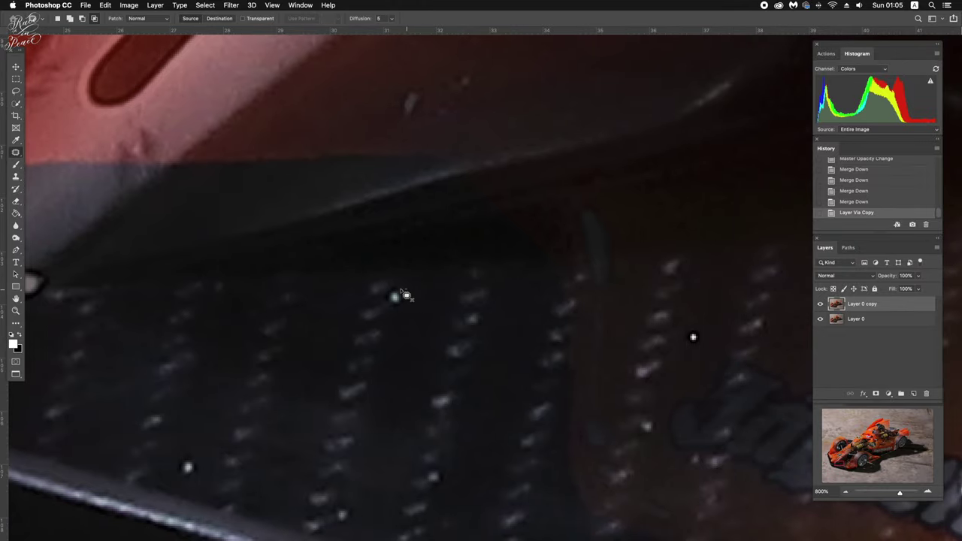
# Patch away four bright specks on the carbon floor, deselecting after each.
pyautogui.moveTo(391, 308)
pyautogui.mouseDown()
pyautogui.moveTo(399, 301)
pyautogui.moveTo(402, 350)
pyautogui.mouseUp()
pyautogui.hotkey('ctrl', 'd')
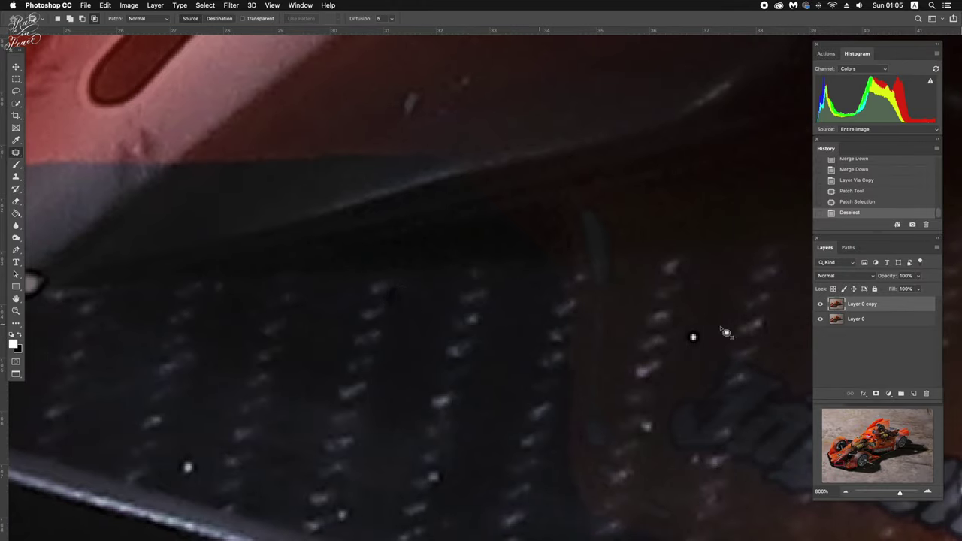
pyautogui.moveTo(693, 336); pyautogui.dragTo(714, 285)
pyautogui.hotkey('ctrl', 'd')
pyautogui.scroll(-2, 723, 292)
pyautogui.hscroll(-3, 723, 293)
pyautogui.scroll(-2, 723, 292)
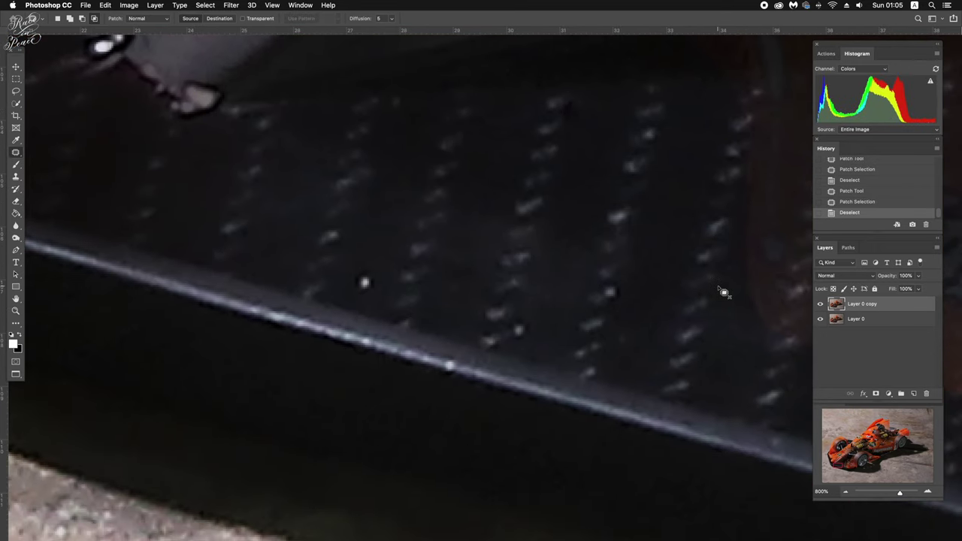
pyautogui.moveTo(361, 281)
pyautogui.mouseDown()
pyautogui.moveTo(386, 300)
pyautogui.moveTo(383, 243)
pyautogui.mouseUp()
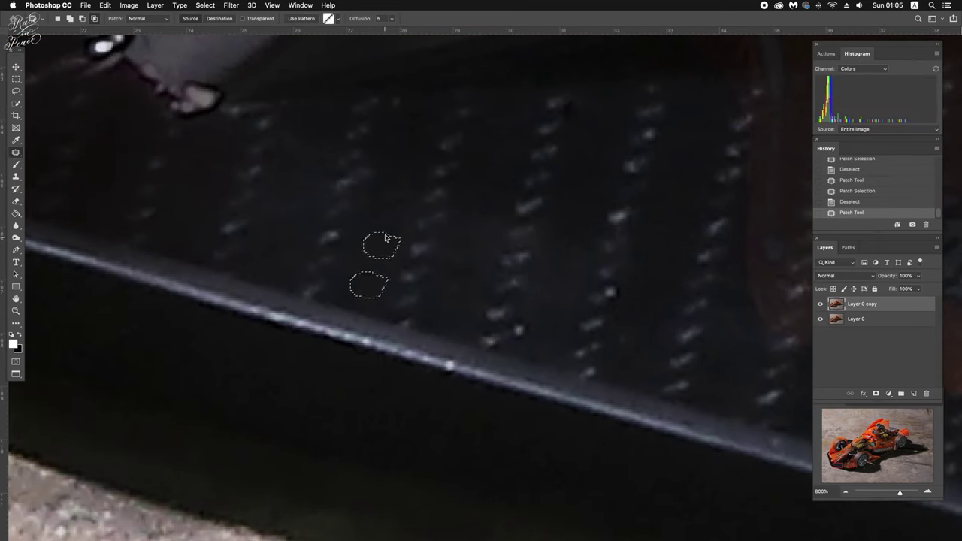
pyautogui.hotkey('ctrl', 'd')
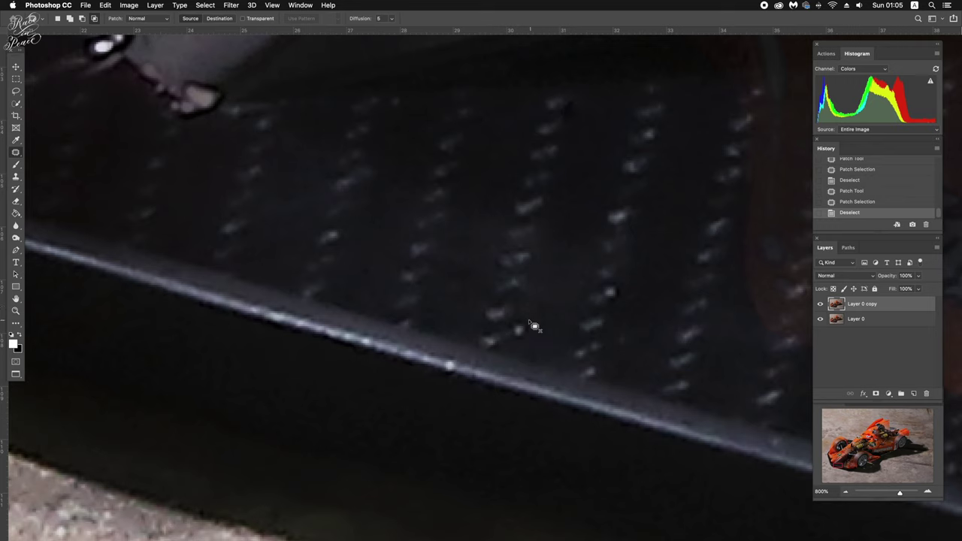
pyautogui.moveTo(530, 325); pyautogui.dragTo(569, 281)
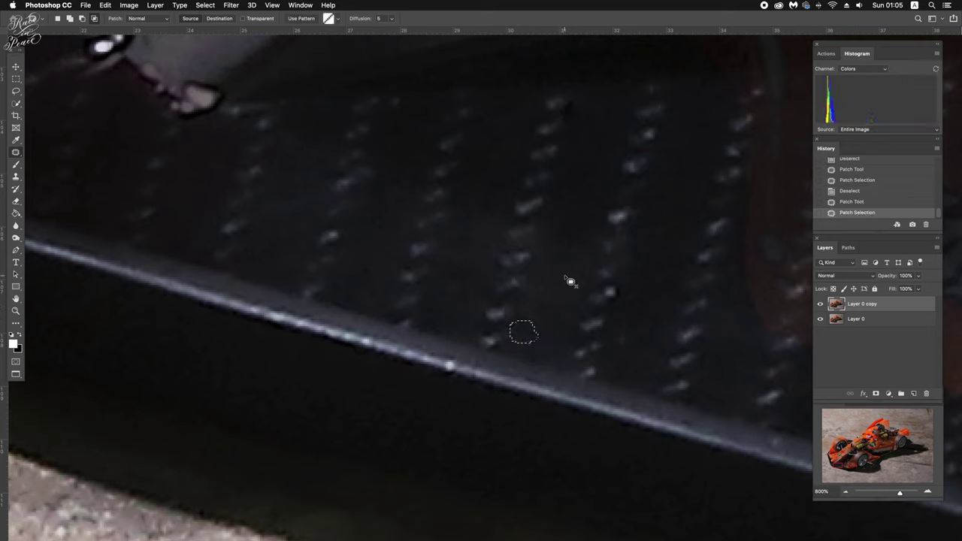
pyautogui.hotkey('ctrl', 'd')
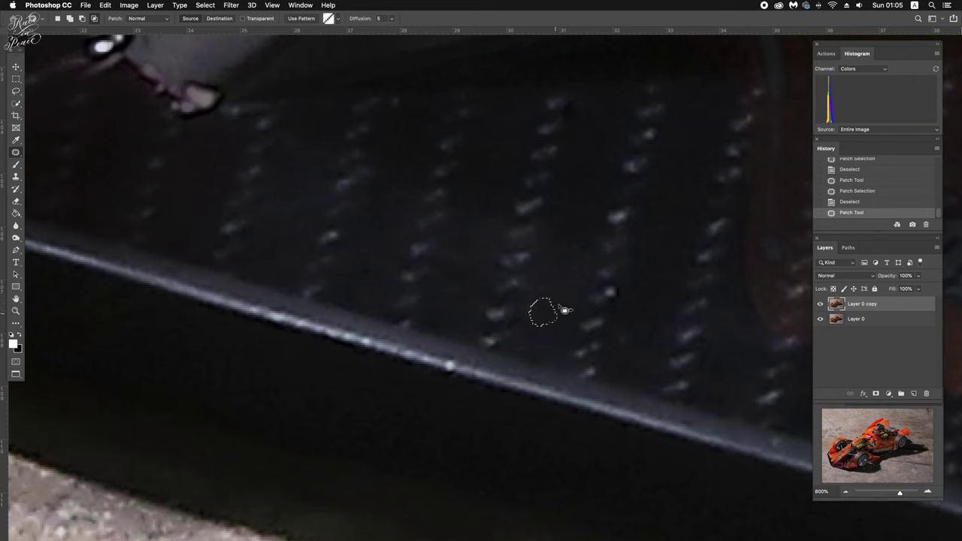
# Zoom out to 500% and patch out a blemish on the dark chassis.
pyautogui.hotkey('ctrl', '-')
pyautogui.hotkey('ctrl', '-')
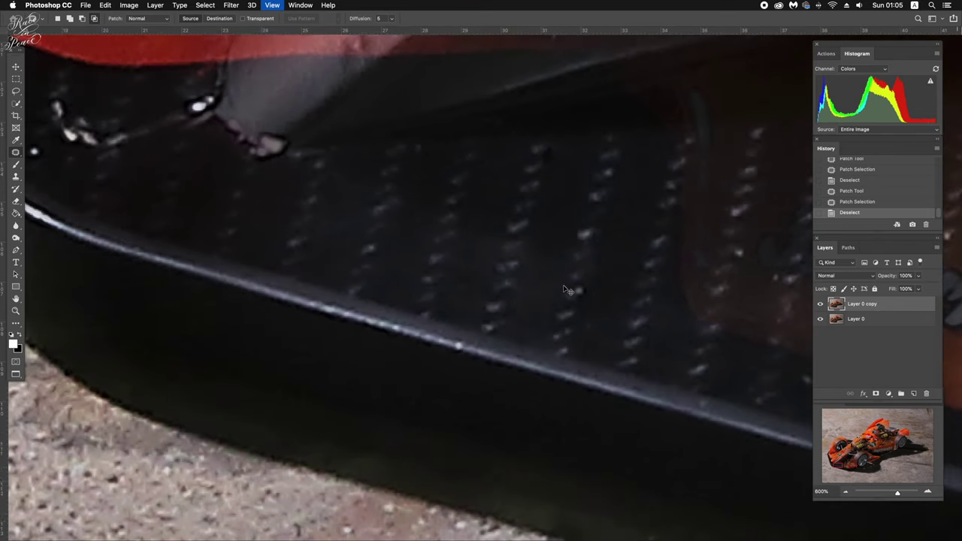
pyautogui.hotkey('ctrl', '-')
pyautogui.scroll(5, 569, 292)
pyautogui.hscroll(-5, 569, 292)
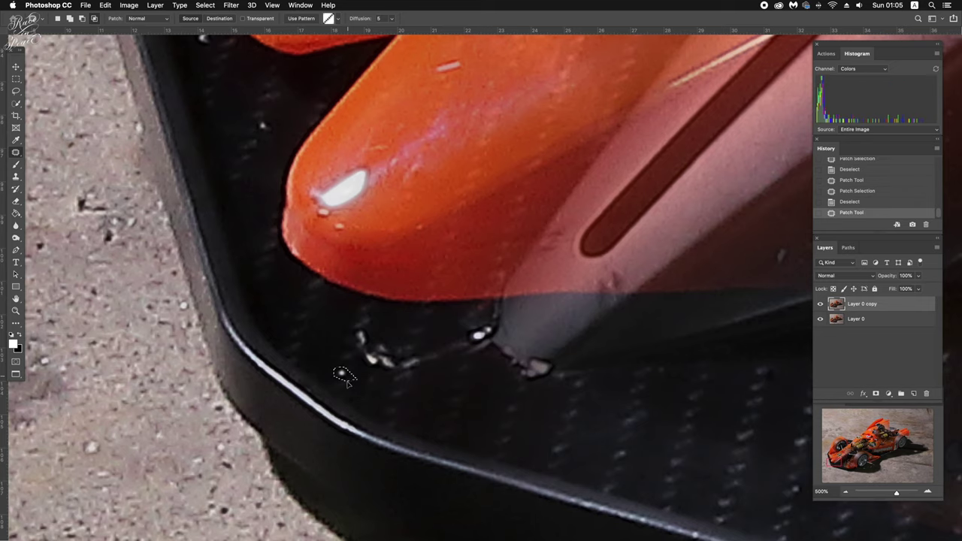
pyautogui.scroll(3, 380, 401)
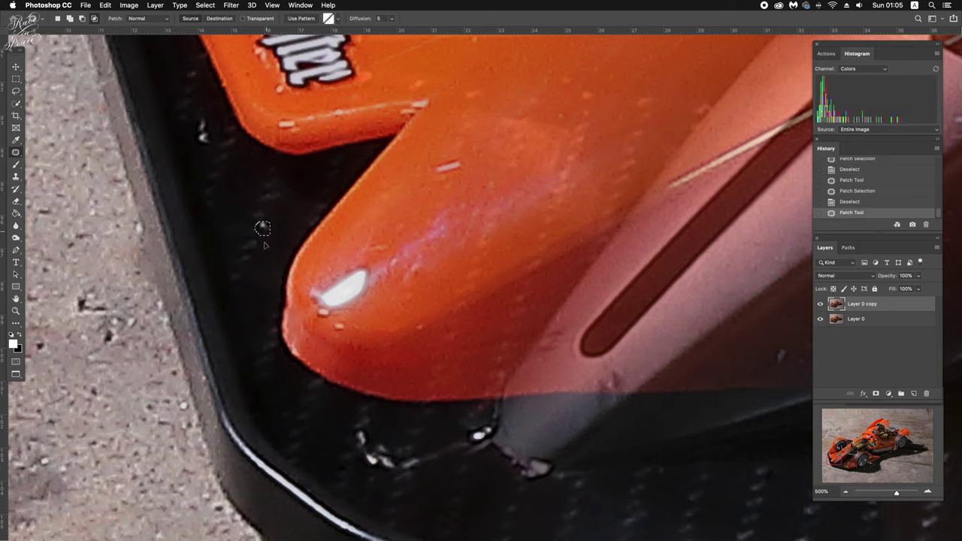
pyautogui.hscroll(3, 286, 255)
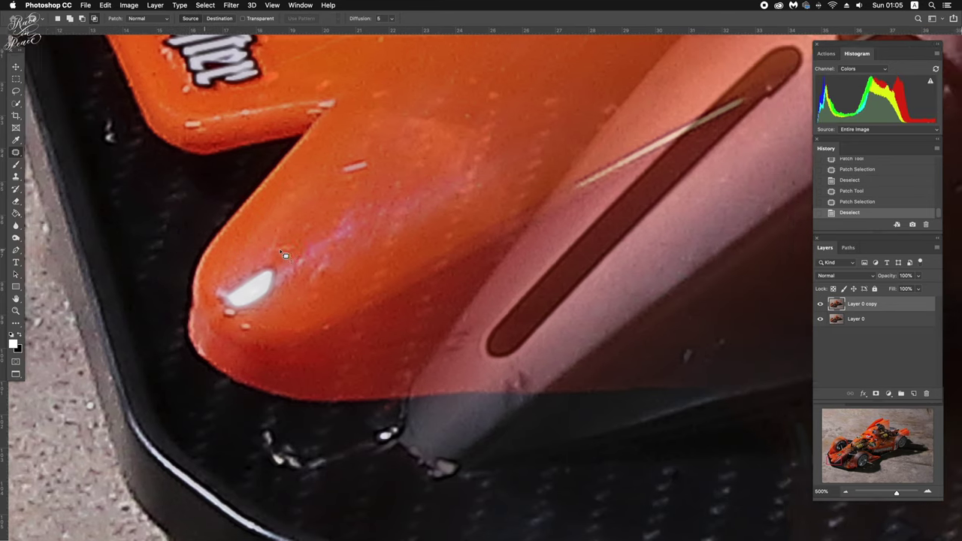
pyautogui.hscroll(2, 286, 255)
pyautogui.hscroll(3, 286, 255)
pyautogui.hscroll(2, 285, 256)
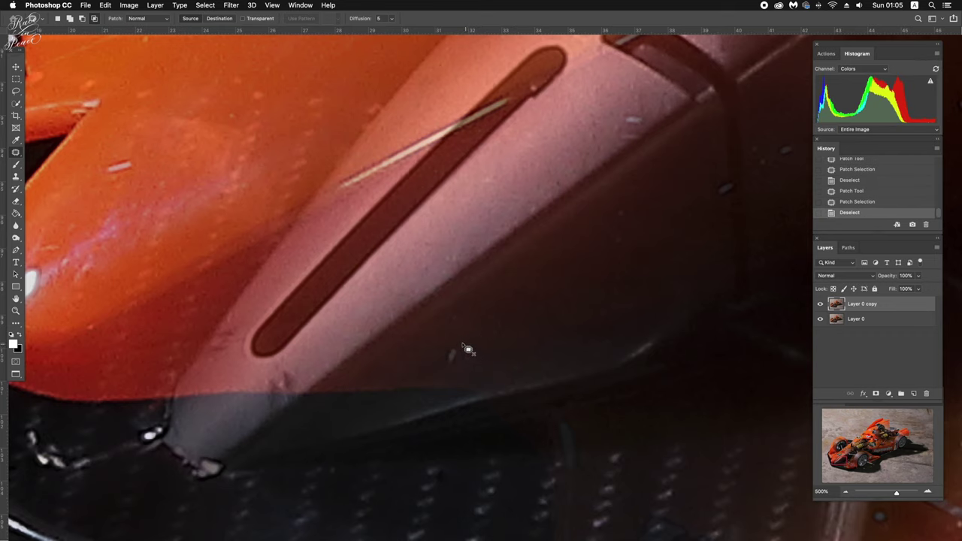
pyautogui.moveTo(468, 374); pyautogui.dragTo(447, 359)
pyautogui.click(524, 340)
# Patch further spots on the chassis and a blemish beside the body's nose.
pyautogui.hscroll(8, 524, 342)
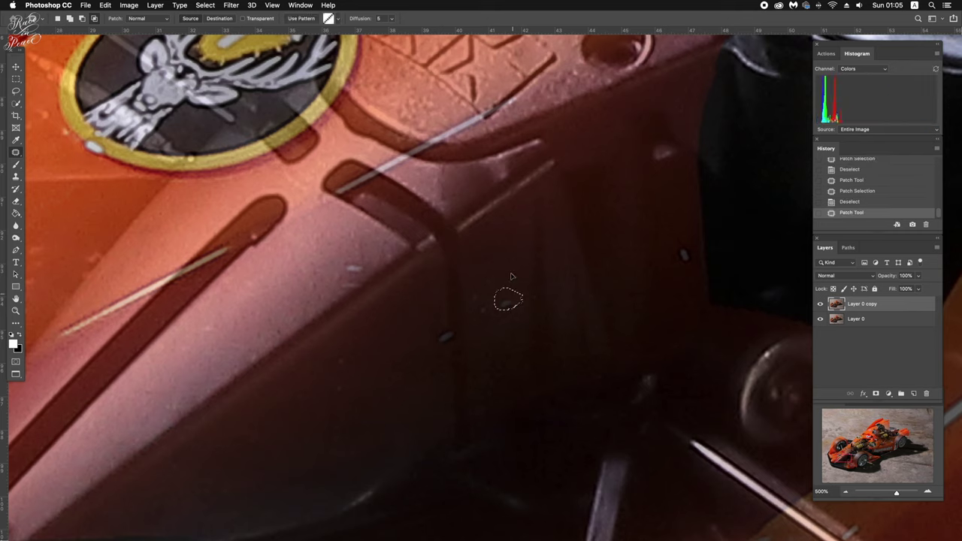
pyautogui.moveTo(475, 293)
pyautogui.mouseDown()
pyautogui.moveTo(485, 326)
pyautogui.moveTo(442, 350)
pyautogui.moveTo(453, 340)
pyautogui.moveTo(515, 348)
pyautogui.mouseUp()
pyautogui.press('super+d')
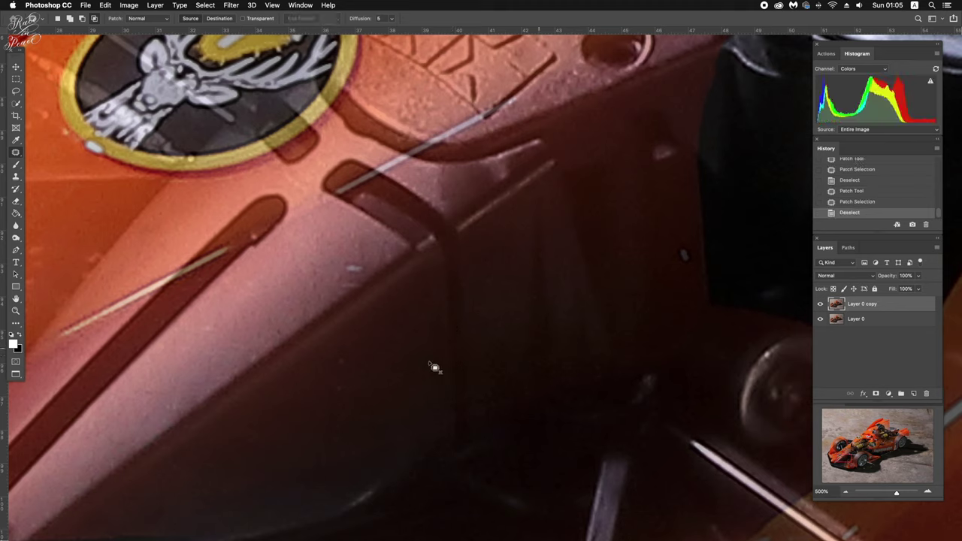
pyautogui.moveTo(347, 359)
pyautogui.mouseDown()
pyautogui.moveTo(344, 398)
pyautogui.moveTo(354, 368)
pyautogui.mouseUp()
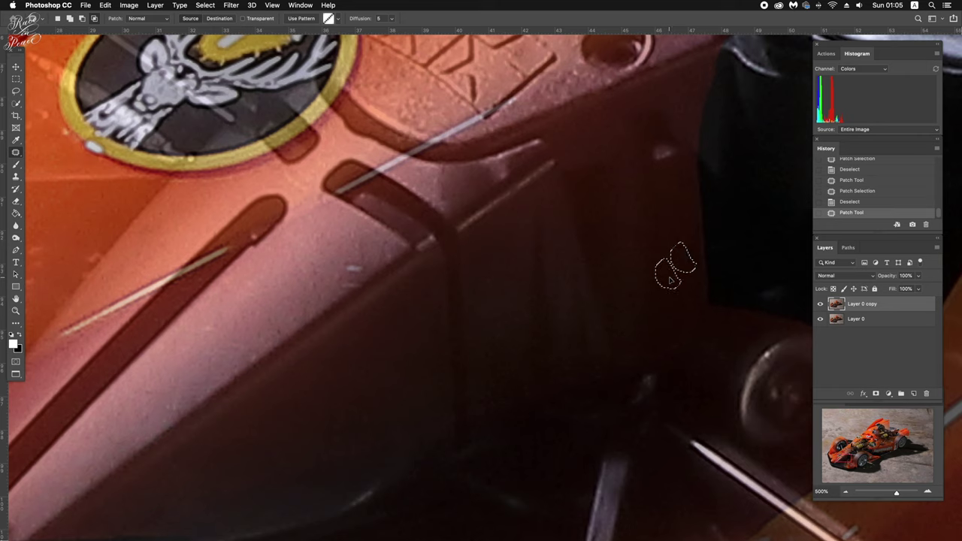
pyautogui.hscroll(-15, 405, 281)
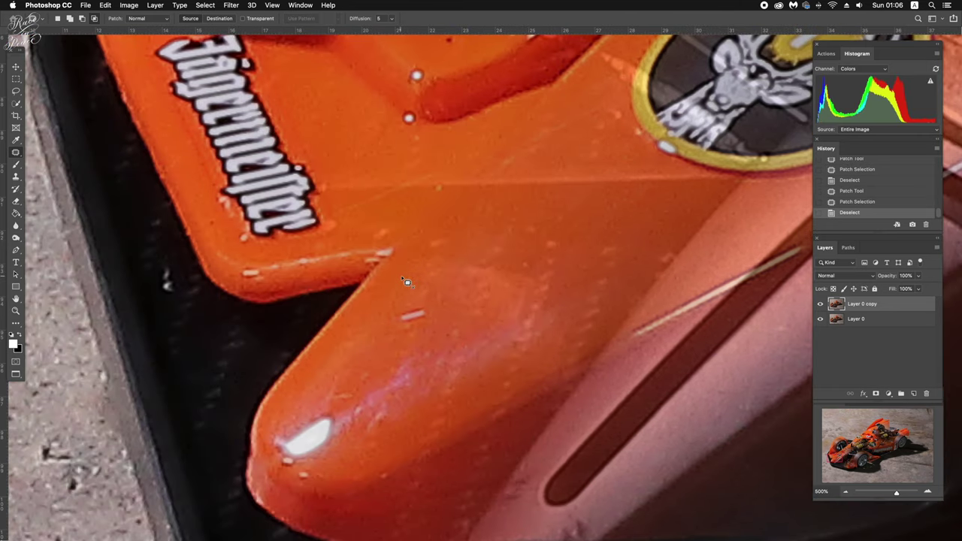
pyautogui.hscroll(-5, 404, 281)
pyautogui.hscroll(-5, 404, 281)
pyautogui.hscroll(-5, 405, 281)
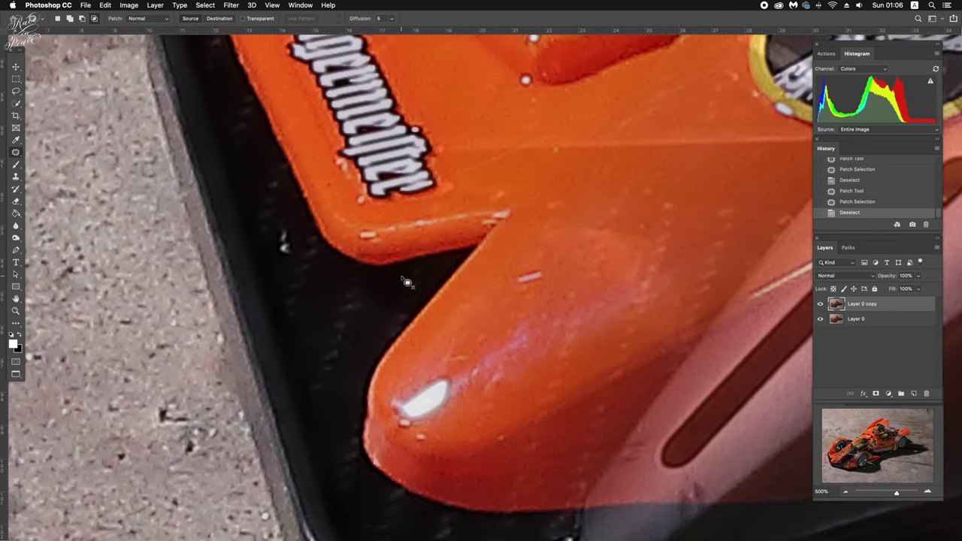
pyautogui.moveTo(280, 245)
pyautogui.mouseDown()
pyautogui.moveTo(289, 264)
pyautogui.moveTo(286, 245)
pyautogui.mouseUp()
pyautogui.scroll(2, 288, 248)
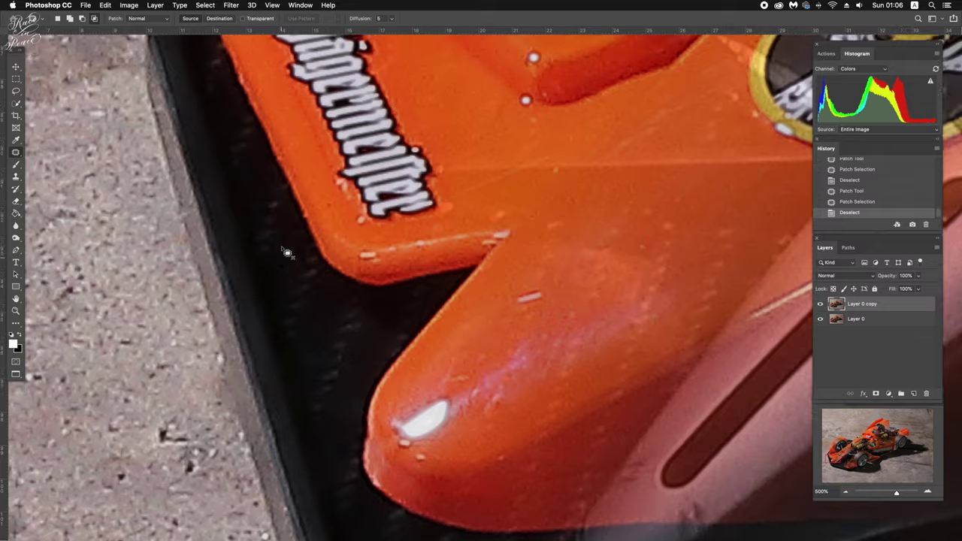
pyautogui.scroll(5, 286, 252)
pyautogui.scroll(2, 286, 253)
pyautogui.hscroll(-4, 291, 254)
pyautogui.scroll(2, 291, 254)
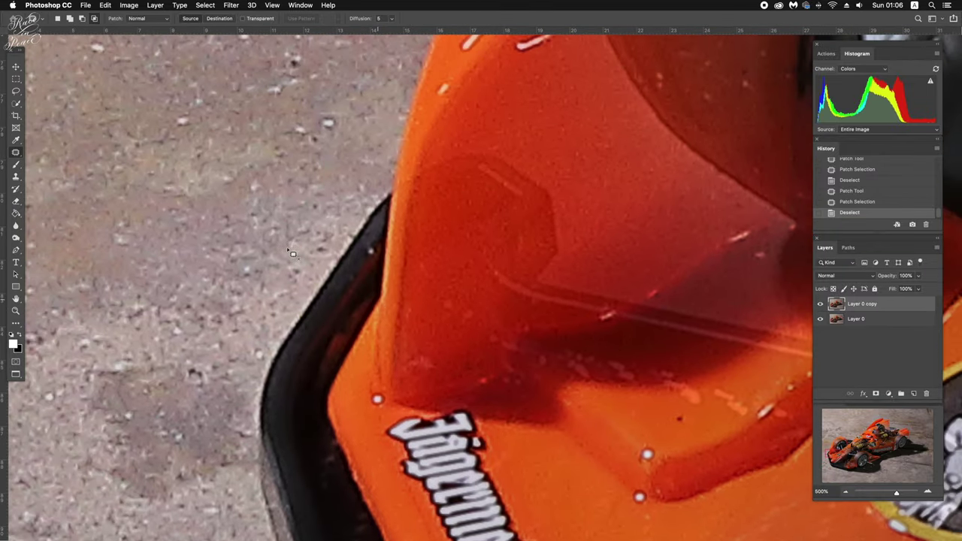
pyautogui.scroll(2, 292, 254)
# Clone away the white speck on the chassis edge using a smaller Clone Stamp brush and nearby dark pixels.
pyautogui.hotkey('ctrl', '+')
pyautogui.hotkey('ctrl', '+')
pyautogui.hotkey('ctrl', '+')
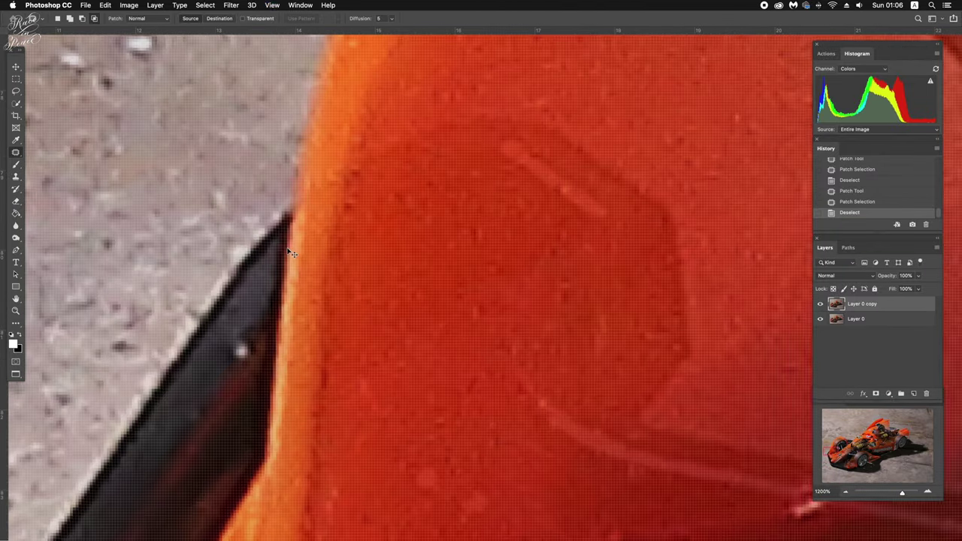
pyautogui.hotkey('ctrl', '+')
pyautogui.hotkey('ctrl', '+')
pyautogui.scroll(-2, 292, 254)
pyautogui.press('s')
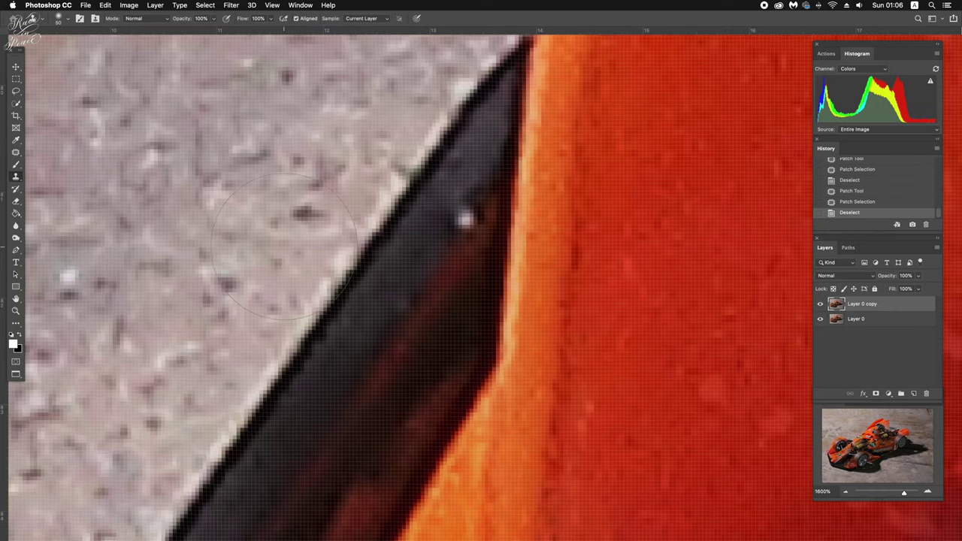
pyautogui.press('[')
pyautogui.press('[')
pyautogui.keyDown('alt'); pyautogui.click(440, 268); pyautogui.keyUp('alt')
pyautogui.click(466, 220)
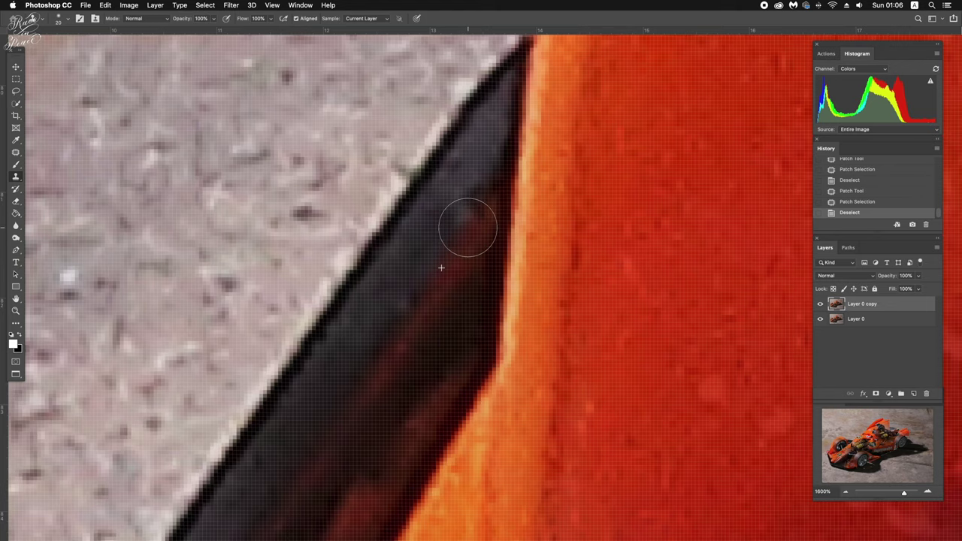
pyautogui.click(467, 227)
pyautogui.click(467, 227)
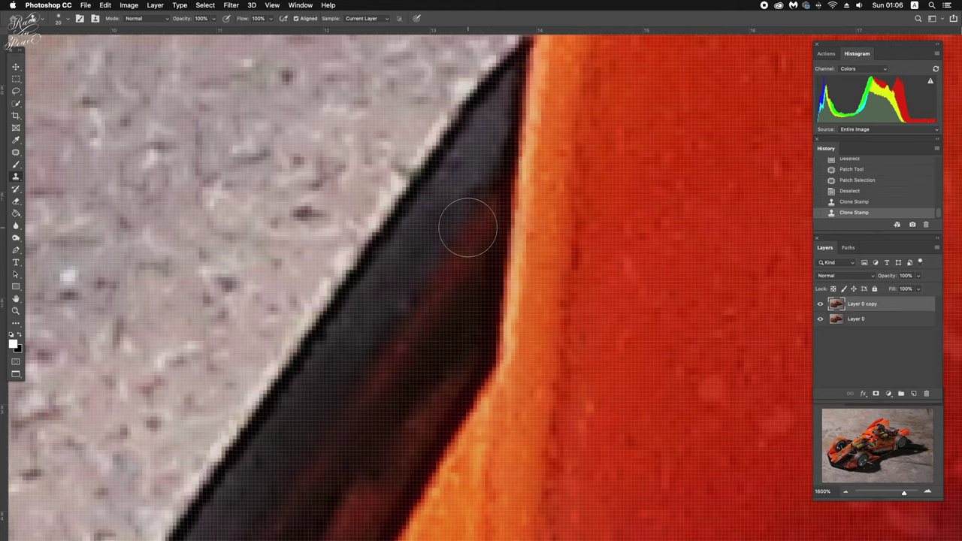
pyautogui.press('j')
pyautogui.scroll(-5, 468, 230)
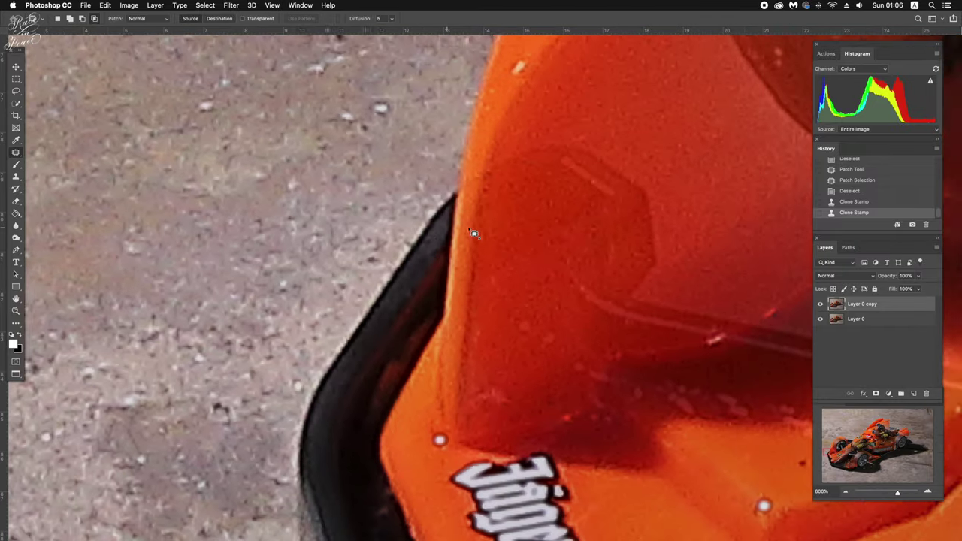
# Patch out the small spots and dark blemishes on the orange body near the wheel.
pyautogui.hscroll(5, 473, 234)
pyautogui.hscroll(3, 473, 234)
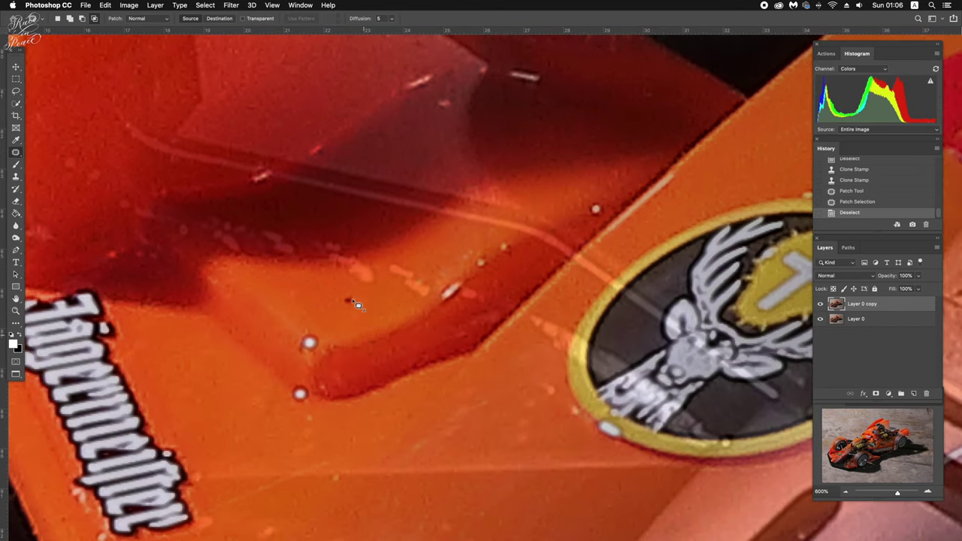
pyautogui.moveTo(364, 306); pyautogui.dragTo(352, 318)
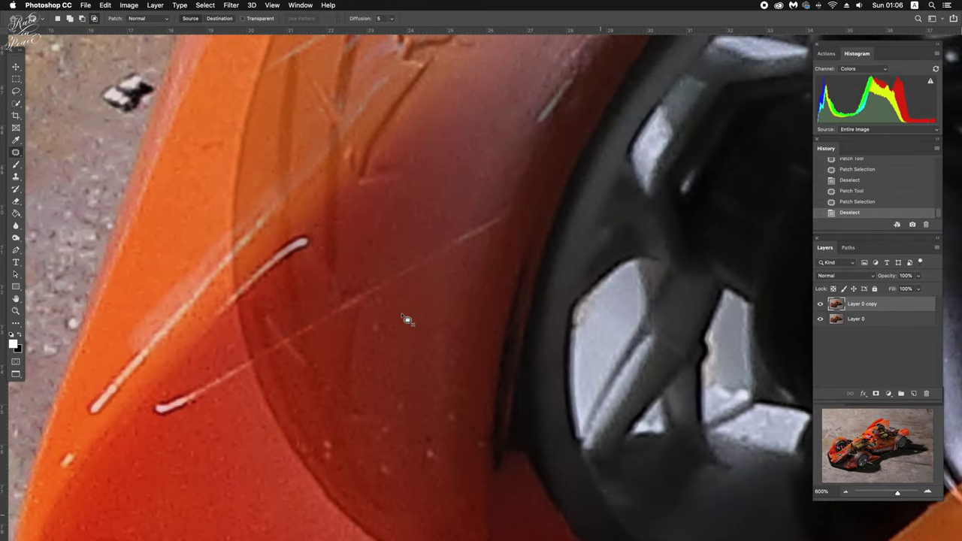
pyautogui.scroll(-1, 406, 319)
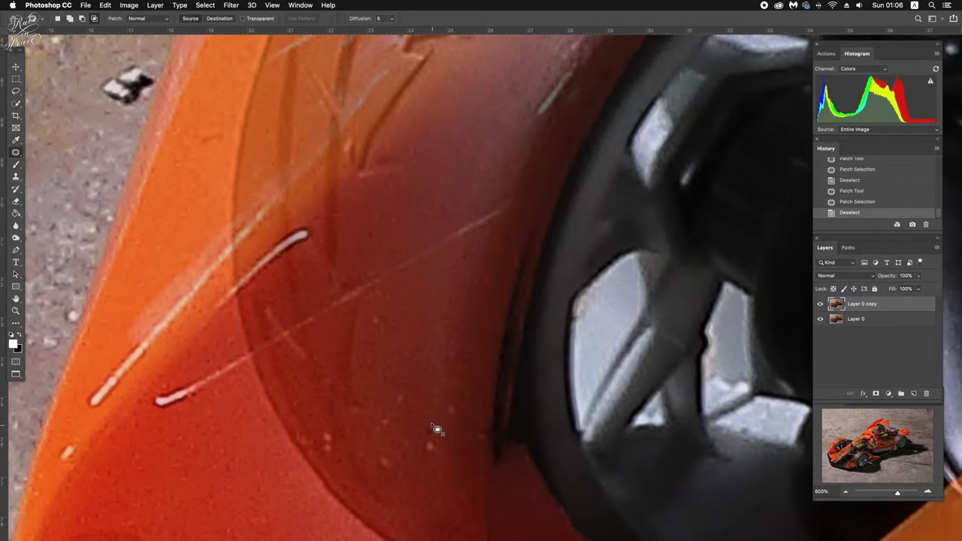
pyautogui.moveTo(436, 429); pyautogui.dragTo(475, 393)
pyautogui.moveTo(383, 436); pyautogui.dragTo(404, 346)
pyautogui.hotkey('ctrl', 'd')
pyautogui.moveTo(392, 455); pyautogui.dragTo(406, 436)
pyautogui.hotkey('ctrl', 'd')
pyautogui.moveTo(327, 427)
pyautogui.mouseDown()
pyautogui.moveTo(335, 472)
pyautogui.moveTo(323, 436)
pyautogui.moveTo(403, 451)
pyautogui.mouseUp()
pyautogui.hotkey('ctrl', 'd')
pyautogui.moveTo(492, 436); pyautogui.dragTo(478, 450)
pyautogui.moveTo(357, 406); pyautogui.dragTo(406, 378)
pyautogui.hotkey('ctrl', 'd')
# Patch out two spots on and near the tire tread.
pyautogui.scroll(3, 404, 378)
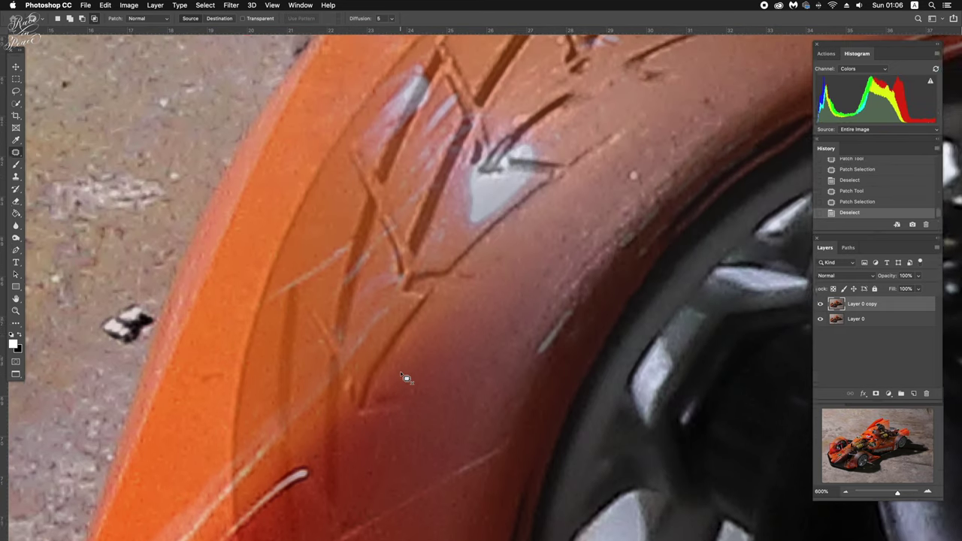
pyautogui.hscroll(3, 404, 378)
pyautogui.scroll(3, 404, 378)
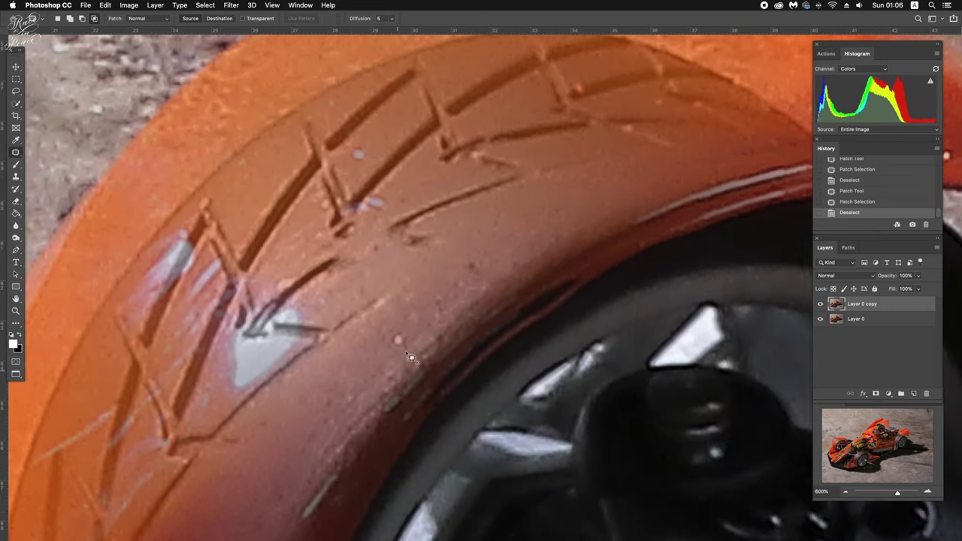
pyautogui.moveTo(401, 356); pyautogui.dragTo(364, 361)
pyautogui.hotkey('ctrl', 'd')
pyautogui.moveTo(492, 266); pyautogui.dragTo(472, 244)
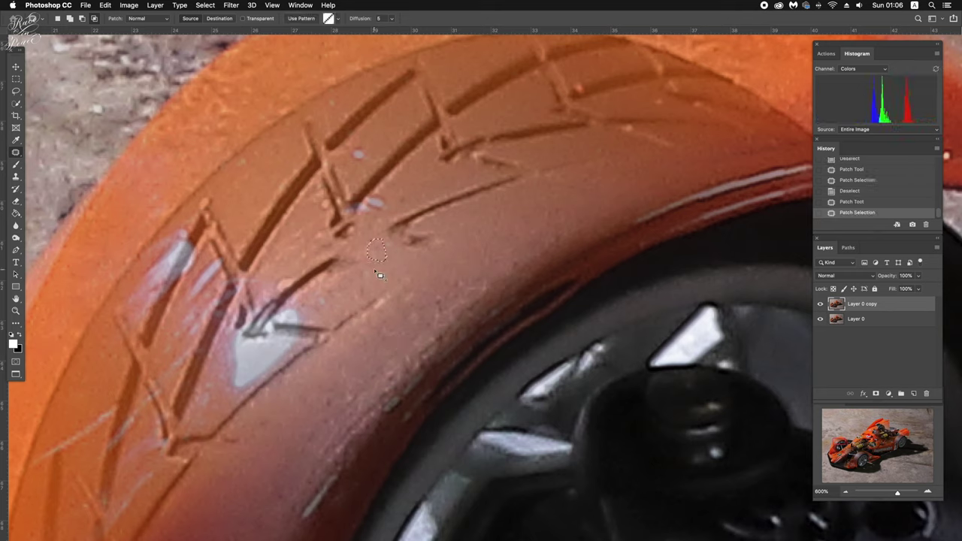
# Patch the white dot off the front fender onto clean orange.
pyautogui.scroll(2, 420, 259)
pyautogui.hscroll(3, 420, 258)
pyautogui.hscroll(1, 424, 264)
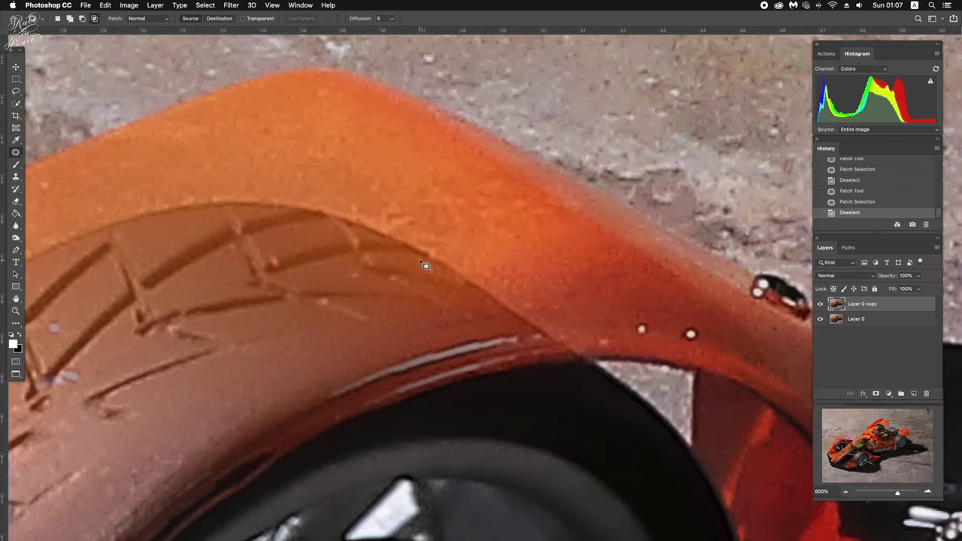
pyautogui.hscroll(3, 424, 264)
pyautogui.hscroll(2, 425, 265)
pyautogui.scroll(-1, 424, 264)
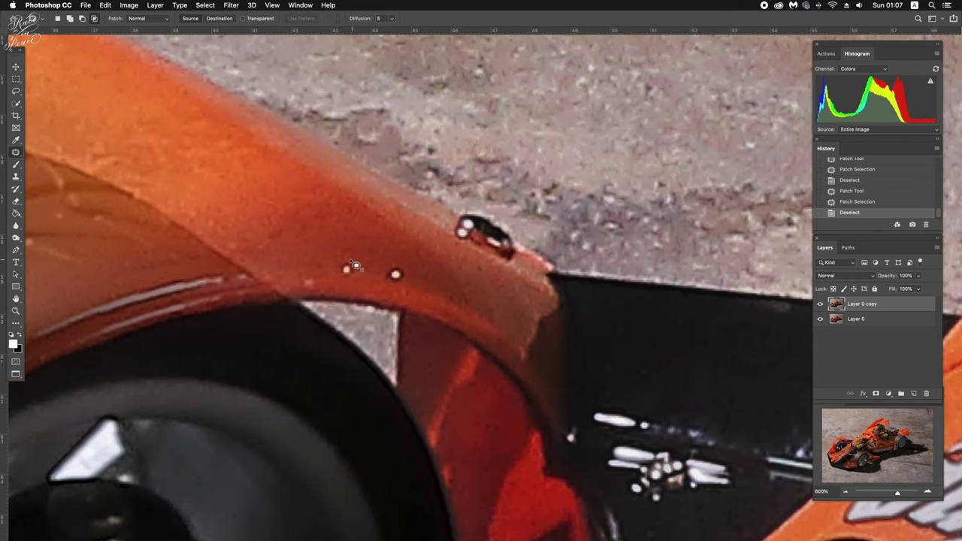
pyautogui.moveTo(359, 287); pyautogui.dragTo(350, 263)
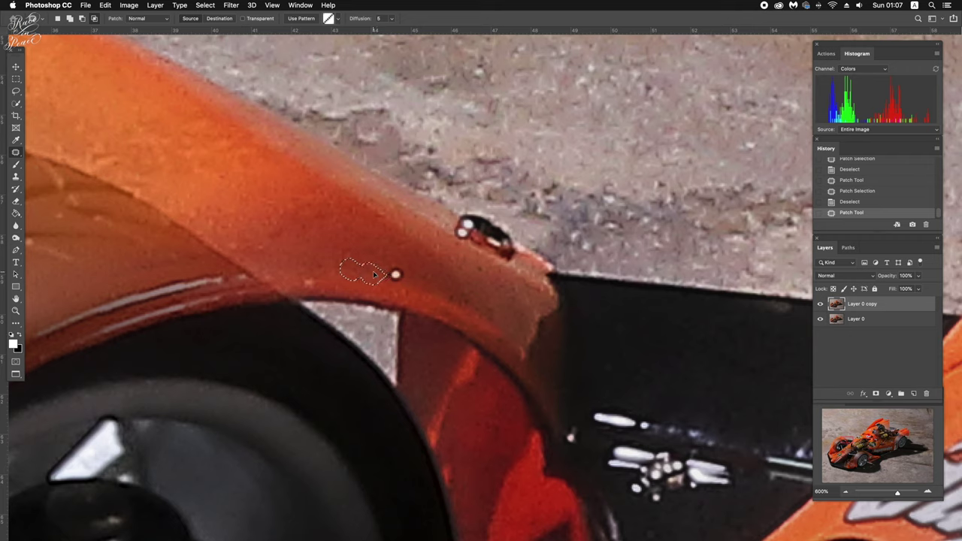
pyautogui.press('super+d')
pyautogui.moveTo(402, 292); pyautogui.dragTo(310, 280)
pyautogui.press('super+d')
pyautogui.press('super+d')
# Patch out the two dark specks on the orange nose near the TAG Heuer logo.
pyautogui.scroll(-5, 382, 280)
pyautogui.hscroll(6, 383, 280)
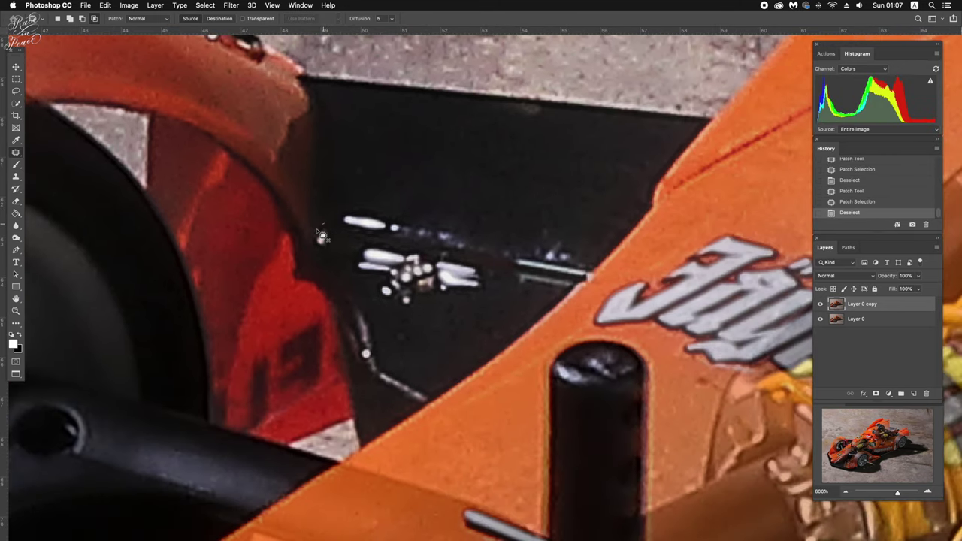
pyautogui.moveTo(344, 254); pyautogui.dragTo(346, 254)
pyautogui.scroll(-1, 366, 253)
pyautogui.scroll(-5, 366, 254)
pyautogui.scroll(-4, 366, 253)
pyautogui.scroll(-1, 366, 253)
pyautogui.hscroll(-2, 366, 253)
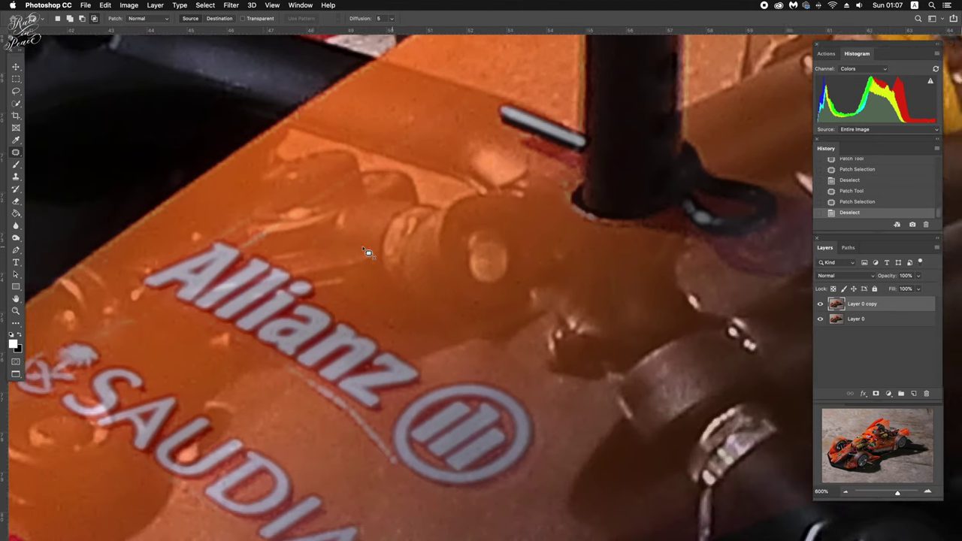
pyautogui.hscroll(-3, 366, 254)
pyautogui.scroll(4, 366, 254)
pyautogui.hscroll(5, 367, 254)
pyautogui.hscroll(4, 366, 254)
pyautogui.scroll(4, 366, 253)
pyautogui.hscroll(5, 366, 253)
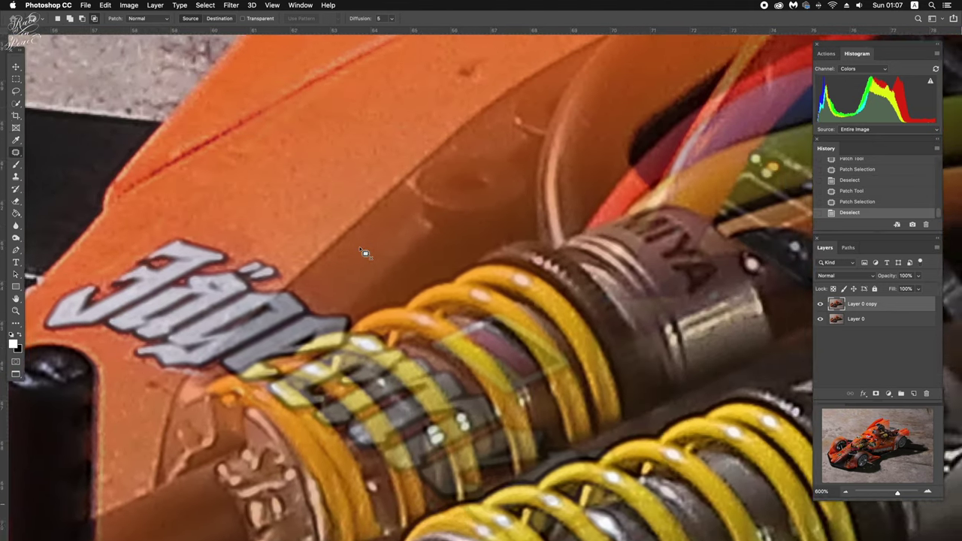
pyautogui.scroll(5, 366, 253)
pyautogui.scroll(-1, 366, 253)
pyautogui.scroll(-5, 366, 253)
pyautogui.hscroll(-3, 367, 254)
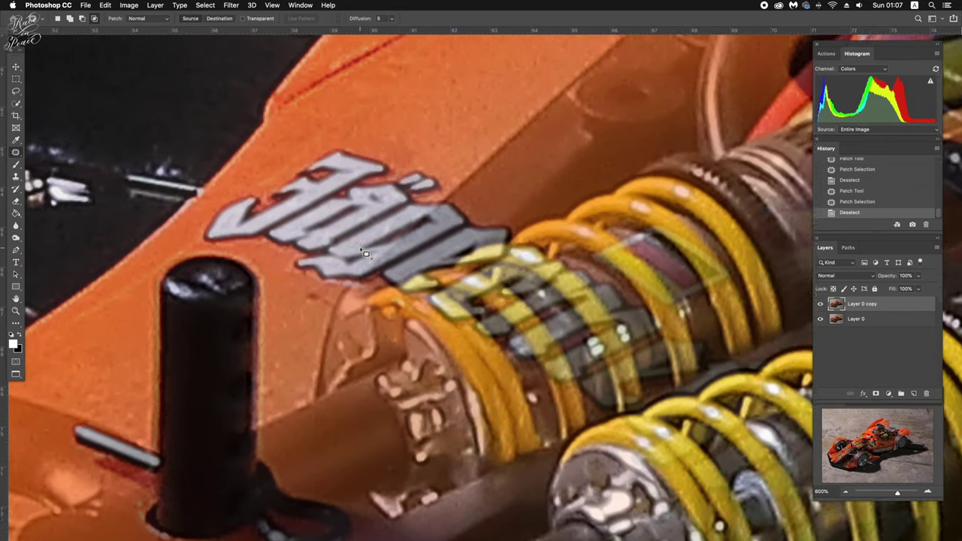
pyautogui.scroll(5, 366, 254)
pyautogui.hscroll(3, 366, 253)
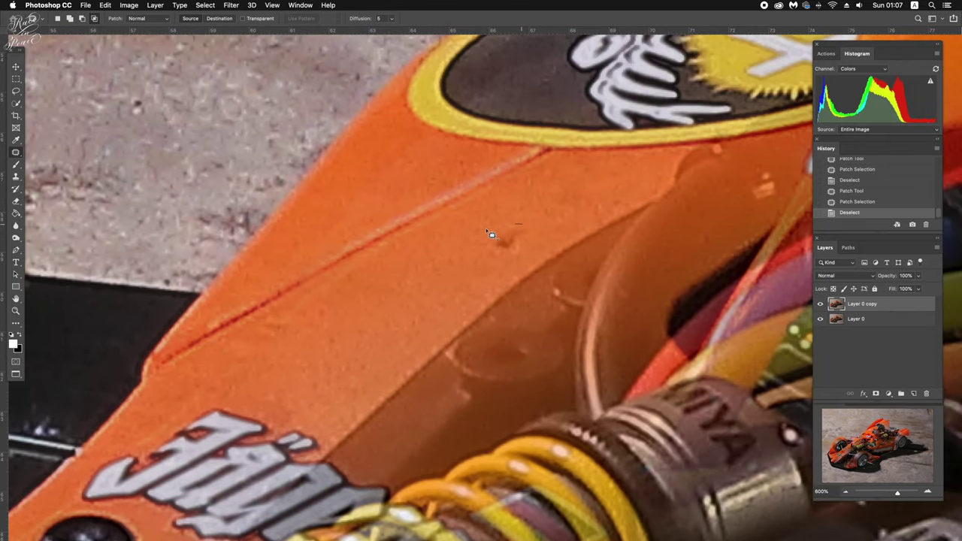
pyautogui.scroll(3, 438, 281)
pyautogui.hscroll(3, 439, 281)
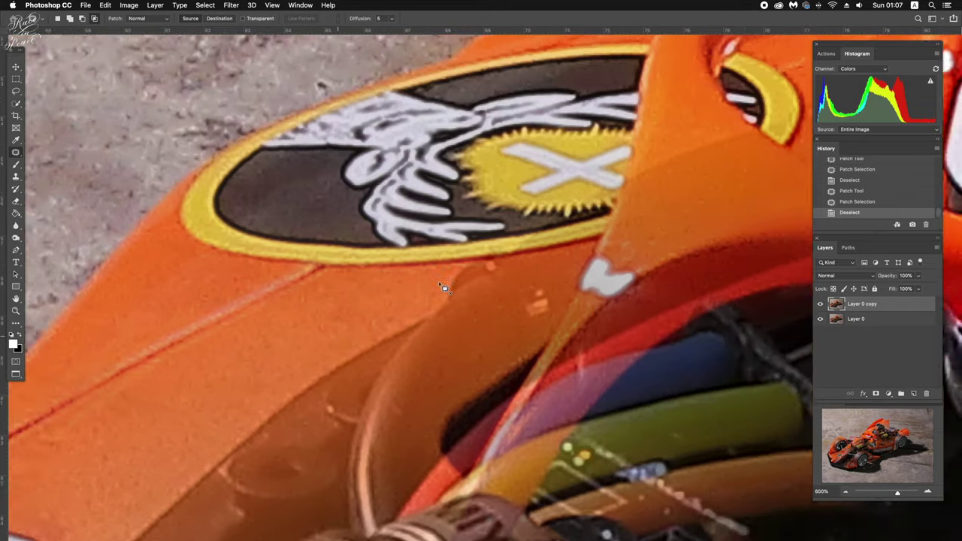
pyautogui.scroll(2, 439, 281)
pyautogui.hscroll(5, 439, 282)
pyautogui.hscroll(2, 444, 288)
pyautogui.scroll(2, 442, 289)
pyautogui.hscroll(2, 442, 288)
pyautogui.scroll(5, 441, 289)
pyautogui.hscroll(3, 440, 289)
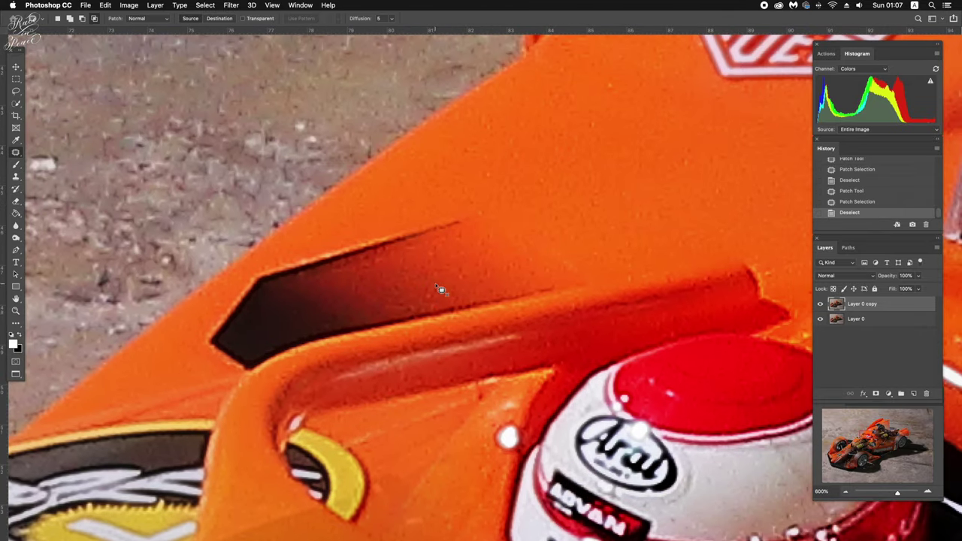
pyautogui.hscroll(3, 439, 290)
pyautogui.scroll(5, 440, 291)
pyautogui.hscroll(4, 440, 291)
pyautogui.hscroll(2, 441, 291)
pyautogui.scroll(-4, 442, 290)
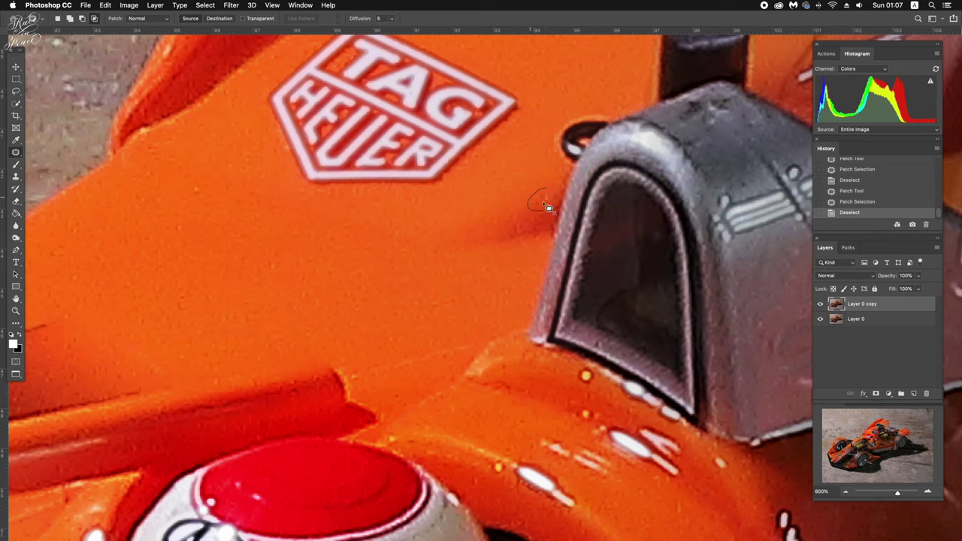
pyautogui.hscroll(5, 519, 217)
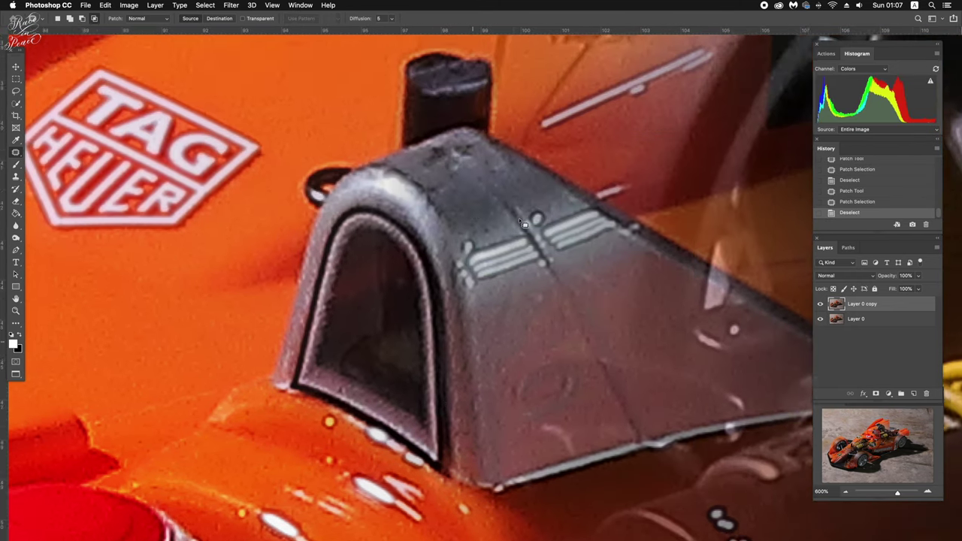
pyautogui.scroll(2, 524, 224)
pyautogui.scroll(5, 526, 222)
pyautogui.hscroll(-2, 530, 220)
pyautogui.hscroll(-3, 530, 225)
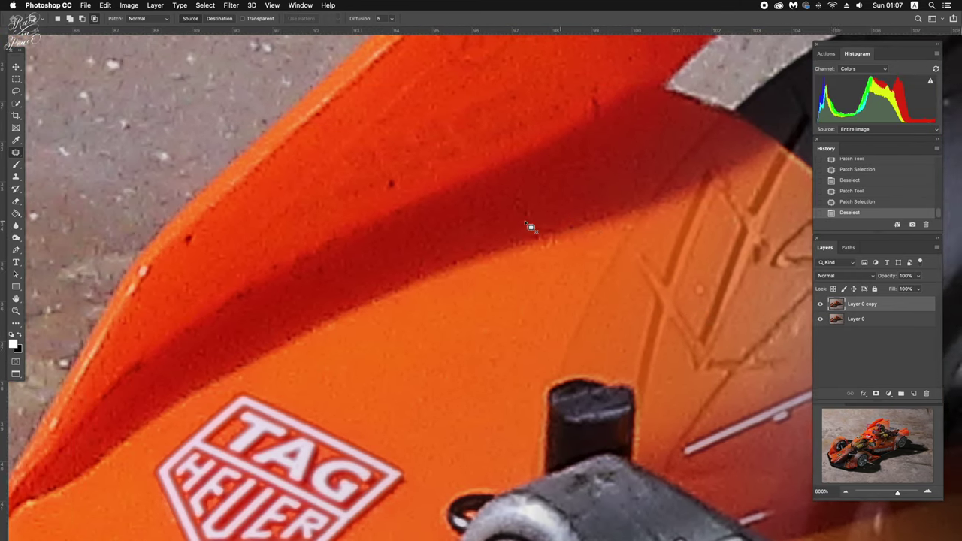
pyautogui.hscroll(-2, 530, 225)
pyautogui.hscroll(-3, 541, 220)
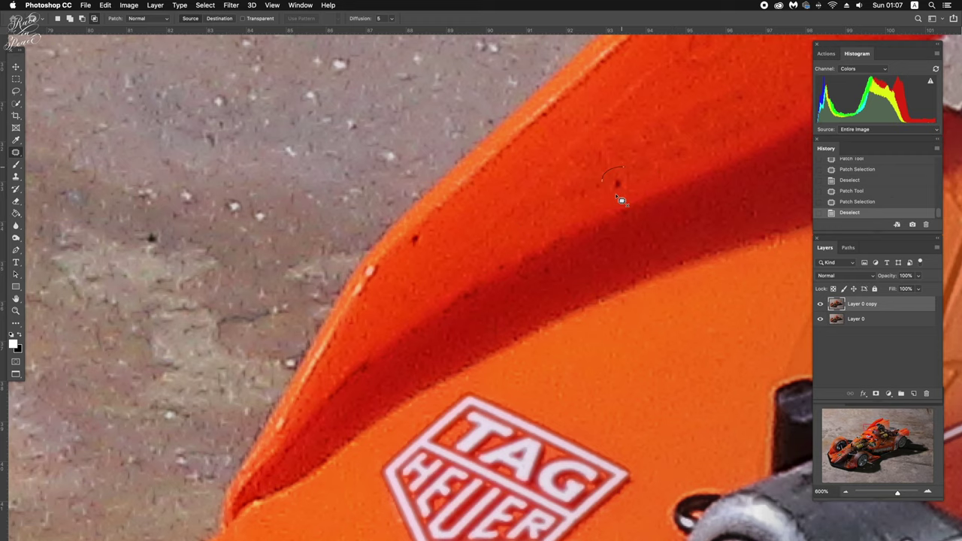
pyautogui.moveTo(621, 200); pyautogui.dragTo(601, 180)
pyautogui.moveTo(613, 185); pyautogui.dragTo(593, 151)
pyautogui.hotkey('ctrl', 'd')
pyautogui.moveTo(420, 266); pyautogui.dragTo(519, 222)
pyautogui.hotkey('ctrl', 'd')
# Clone Stamp over the tiny orange speck on the grey edge.
pyautogui.hscroll(3, 514, 224)
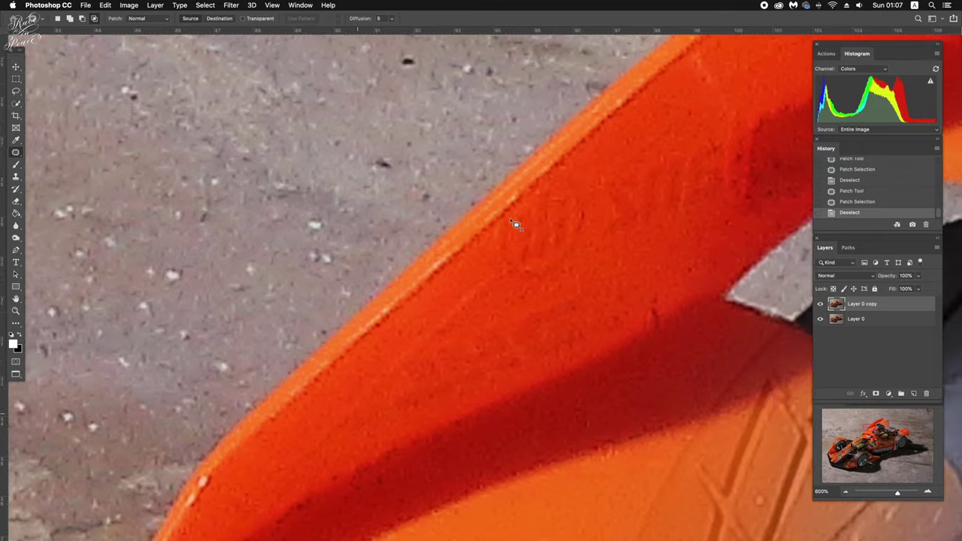
pyautogui.hscroll(3, 515, 224)
pyautogui.hscroll(3, 514, 224)
pyautogui.hscroll(3, 514, 224)
pyautogui.scroll(-3, 514, 224)
pyautogui.hscroll(-3, 514, 224)
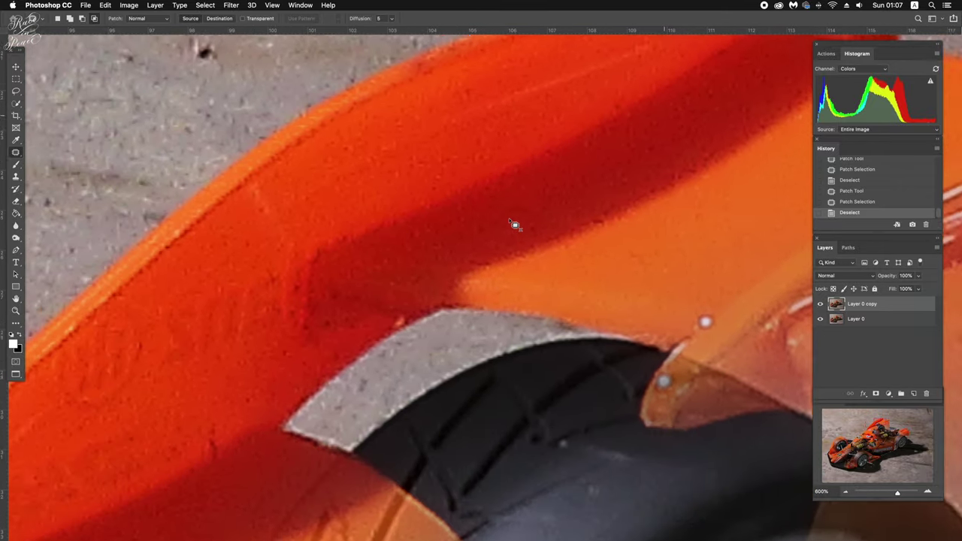
pyautogui.scroll(-3, 514, 224)
pyautogui.hscroll(-3, 514, 224)
pyautogui.scroll(2, 513, 223)
pyautogui.scroll(2, 513, 223)
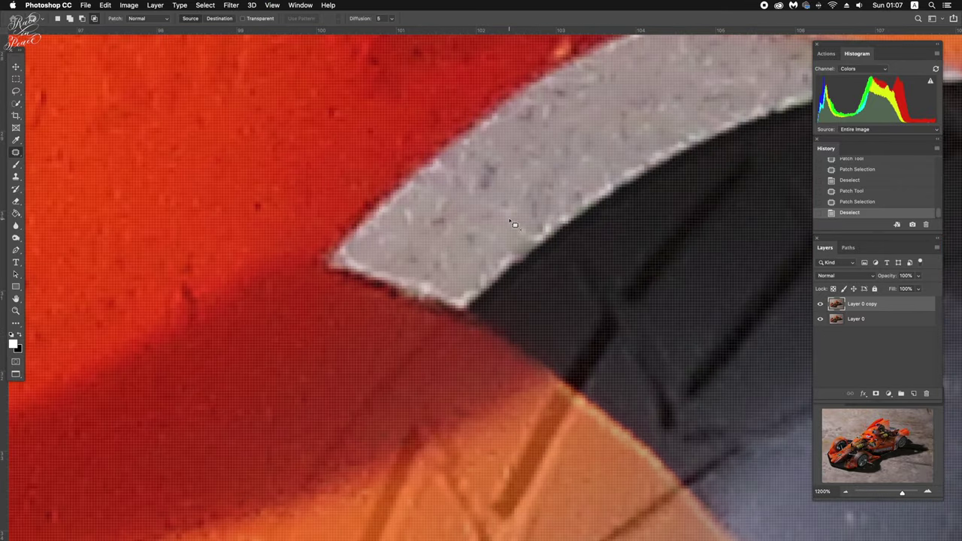
pyautogui.scroll(2, 514, 225)
pyautogui.press('s')
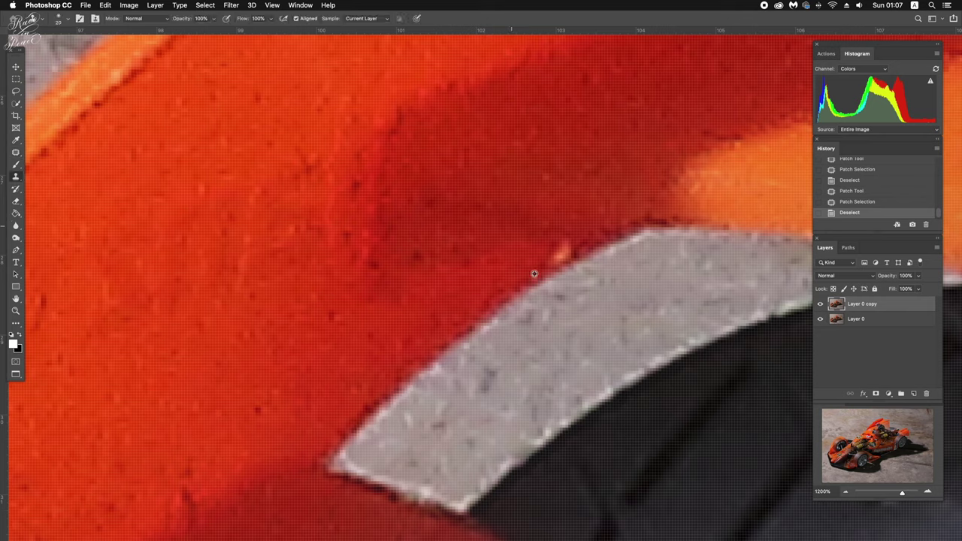
pyautogui.click(568, 253)
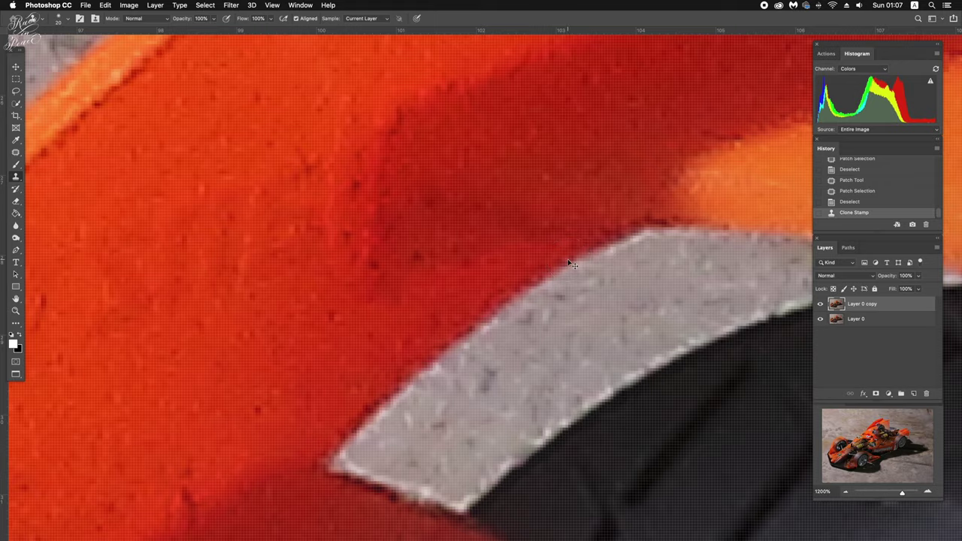
# Patch out the two spots along the tyre edge with the Patch tool.
pyautogui.scroll(-5, 569, 263)
pyautogui.hscroll(2, 569, 263)
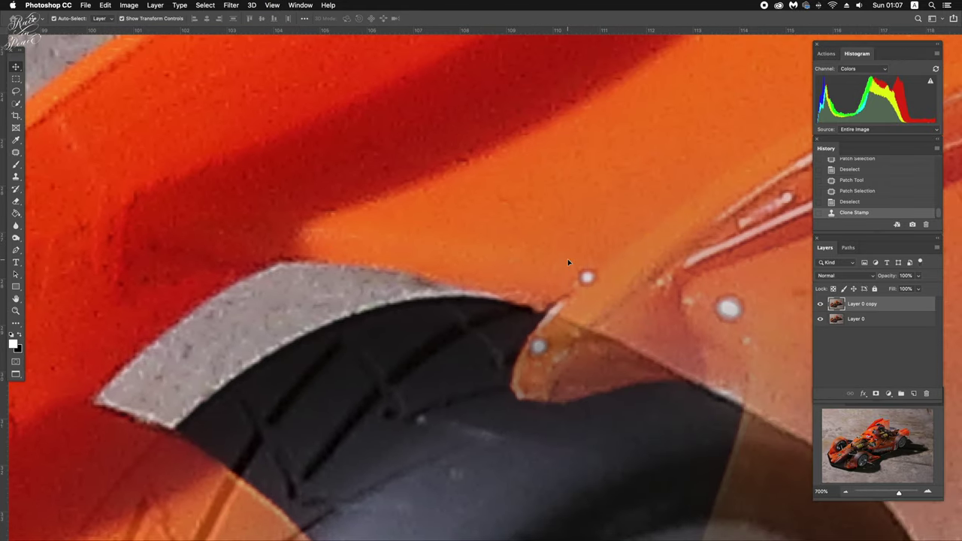
pyautogui.scroll(-3, 569, 261)
pyautogui.scroll(-3, 568, 262)
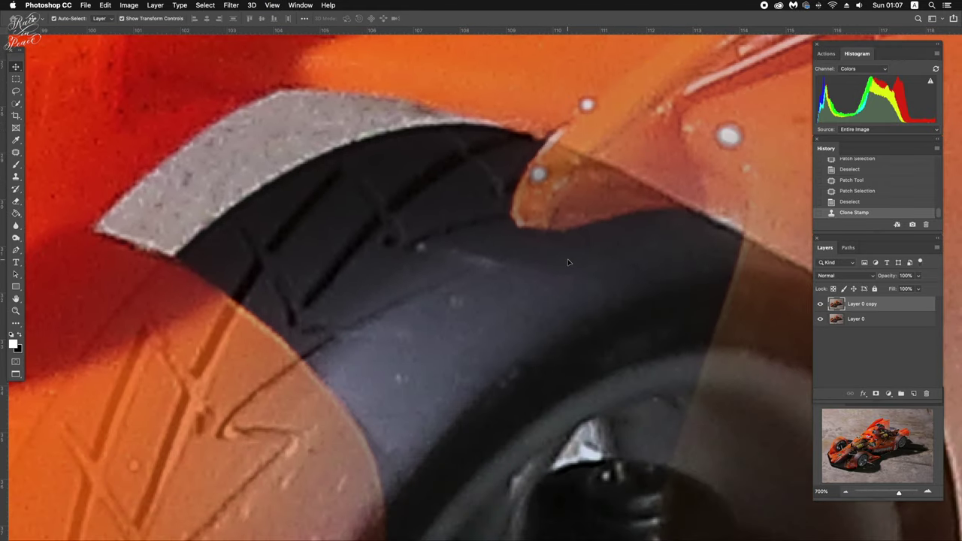
pyautogui.press('j')
pyautogui.moveTo(449, 304); pyautogui.dragTo(489, 313)
pyautogui.hotkey('ctrl', 'd')
pyautogui.moveTo(398, 394); pyautogui.dragTo(390, 372)
pyautogui.moveTo(395, 380); pyautogui.dragTo(418, 379)
pyautogui.hotkey('ctrl', 'd')
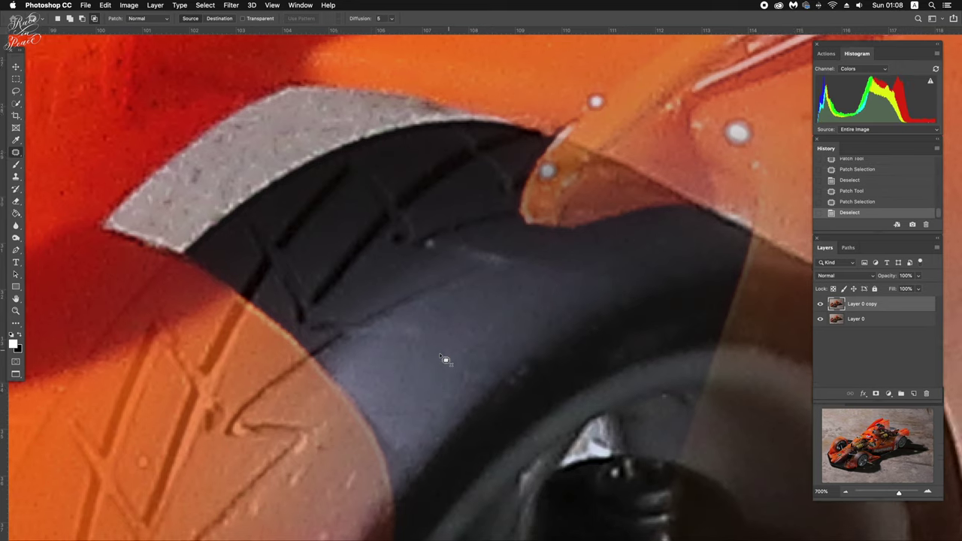
pyautogui.scroll(-5, 439, 353)
pyautogui.hscroll(-6, 439, 352)
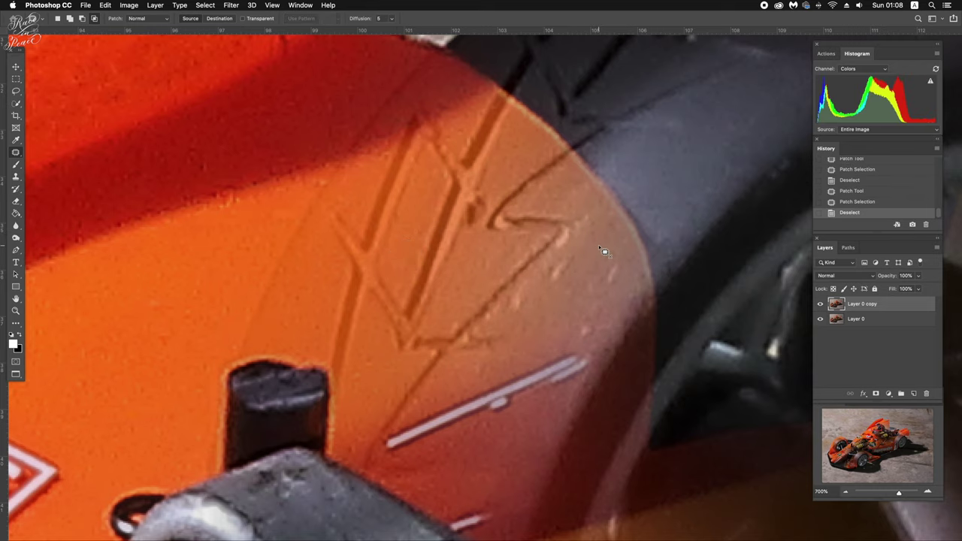
# Patch a speck on the orange panel over clean orange paint.
pyautogui.hscroll(10, 599, 244)
pyautogui.scroll(3, 604, 252)
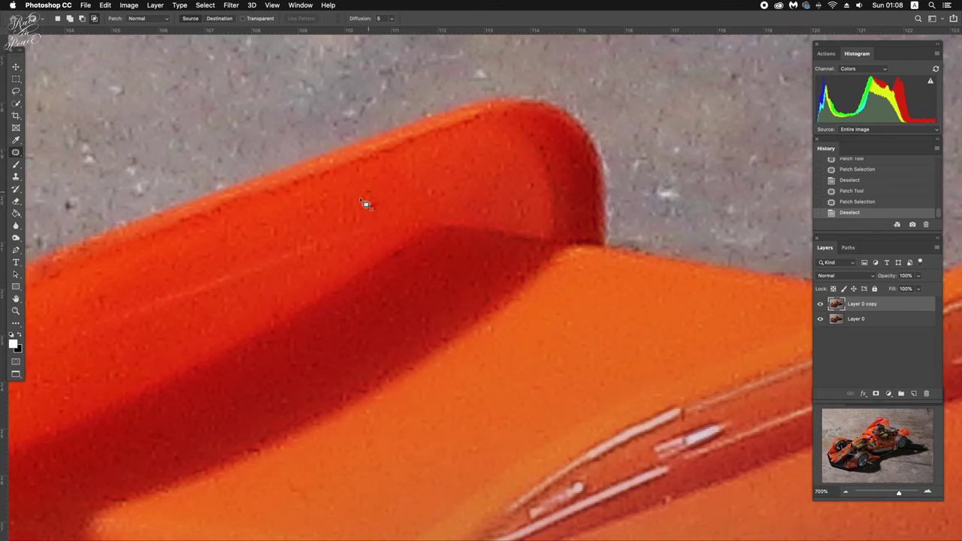
pyautogui.hscroll(-6, 421, 199)
pyautogui.scroll(-2, 421, 199)
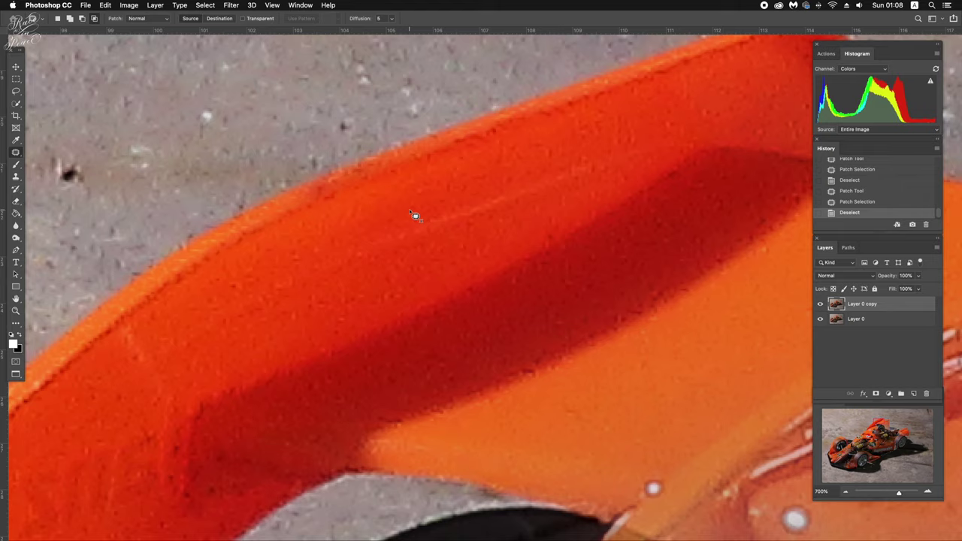
pyautogui.hscroll(8, 406, 222)
pyautogui.scroll(-3, 406, 222)
pyautogui.hscroll(5, 410, 214)
pyautogui.scroll(-2, 409, 213)
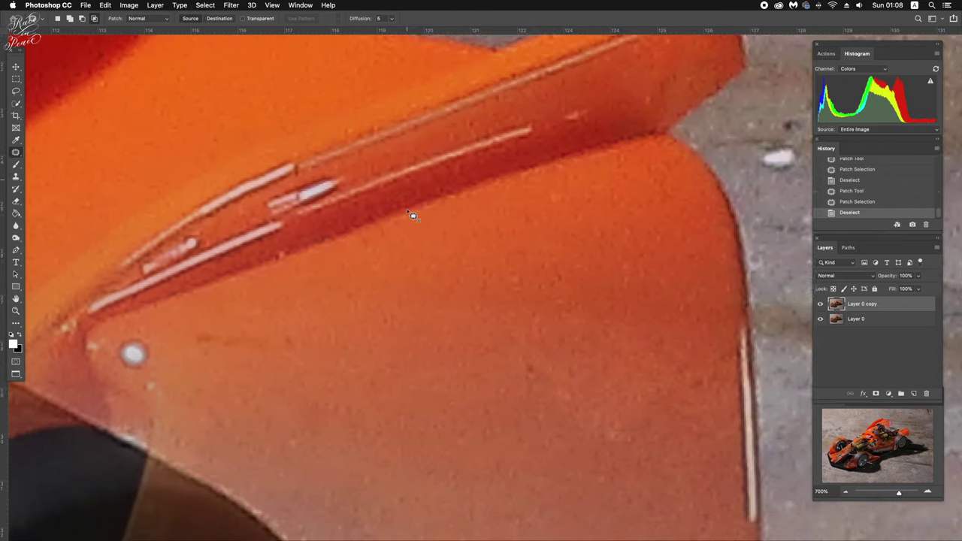
pyautogui.scroll(-1, 410, 213)
pyautogui.scroll(-3, 410, 214)
pyautogui.moveTo(242, 216); pyautogui.dragTo(203, 218)
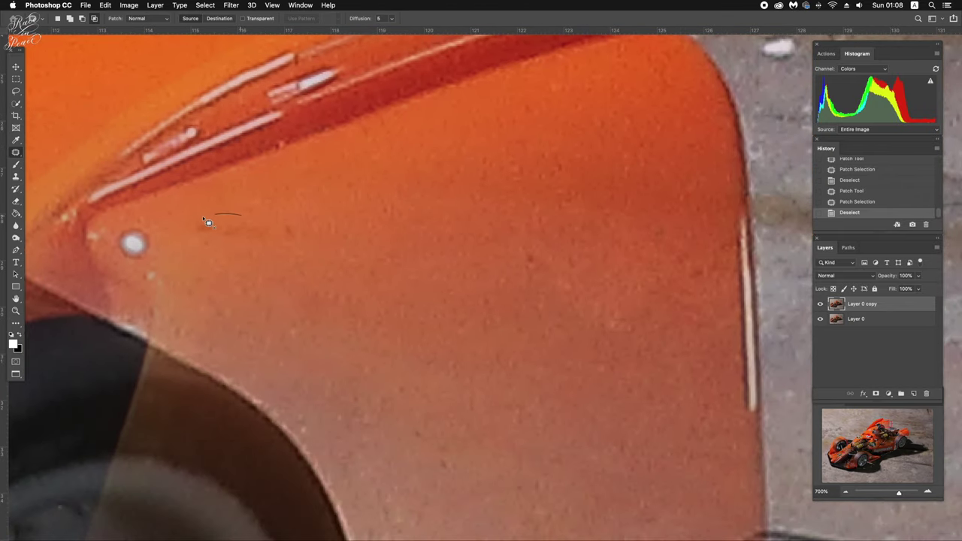
pyautogui.moveTo(325, 252); pyautogui.dragTo(294, 267)
pyautogui.moveTo(720, 276)
pyautogui.mouseDown()
pyautogui.moveTo(709, 307)
pyautogui.moveTo(702, 244)
pyautogui.mouseUp()
pyautogui.hotkey('ctrl', 'd')
# Patch out the speck on the orange panel near the arm.
pyautogui.scroll(-5, 580, 290)
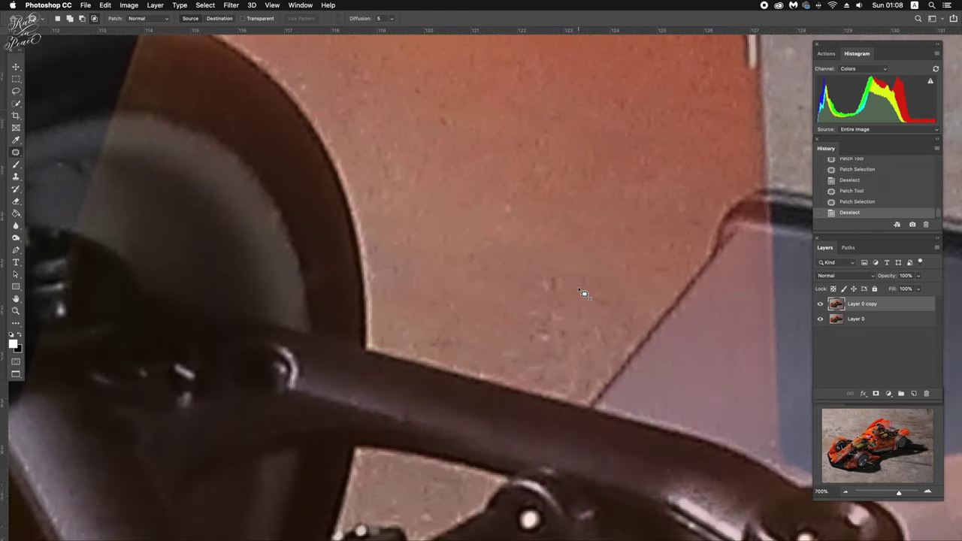
pyautogui.scroll(-3, 579, 290)
pyautogui.scroll(2, 583, 292)
pyautogui.scroll(1, 583, 293)
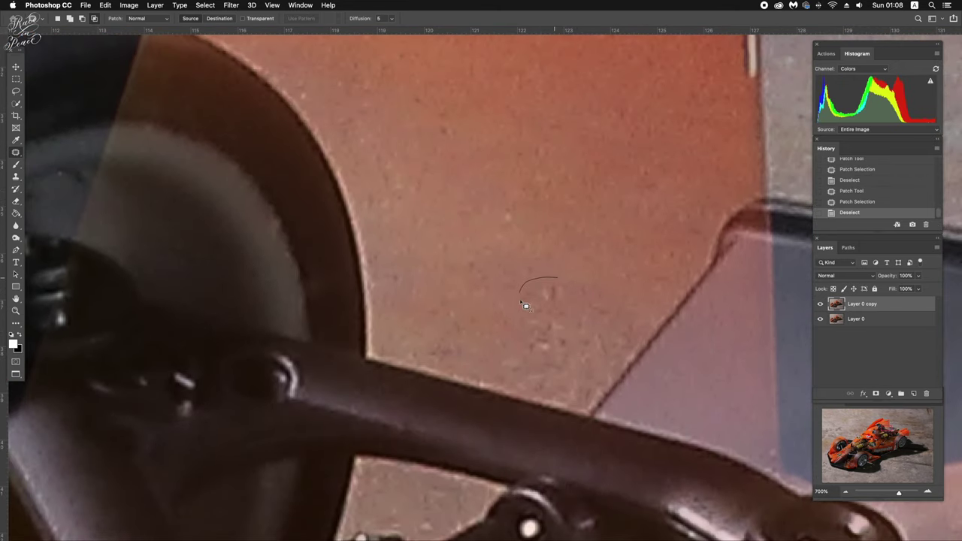
pyautogui.moveTo(526, 306)
pyautogui.mouseDown()
pyautogui.moveTo(568, 312)
pyautogui.moveTo(501, 360)
pyautogui.moveTo(560, 313)
pyautogui.mouseUp()
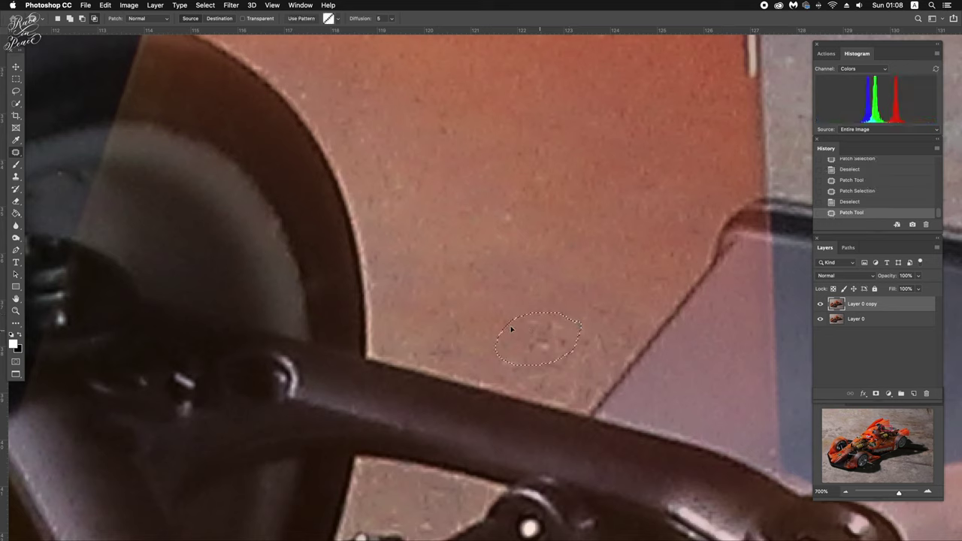
pyautogui.click(486, 292)
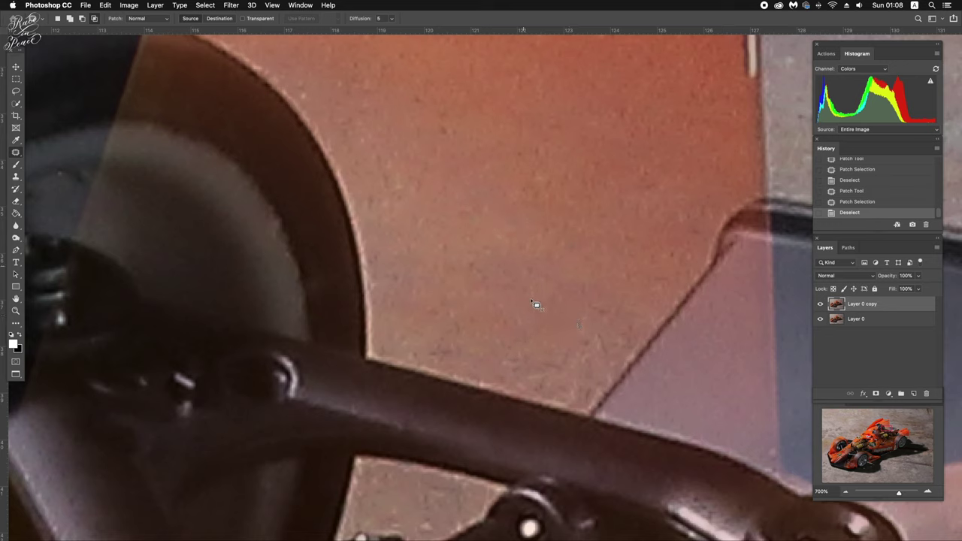
# Patch out the bright spot on the tyre.
pyautogui.scroll(-1, 535, 304)
pyautogui.scroll(-1, 536, 307)
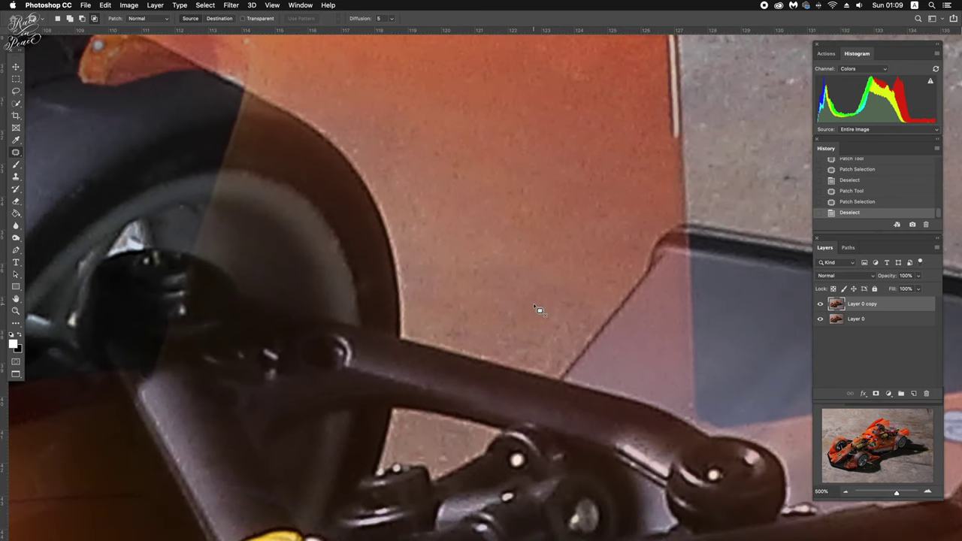
pyautogui.hscroll(-10, 539, 310)
pyautogui.scroll(5, 539, 310)
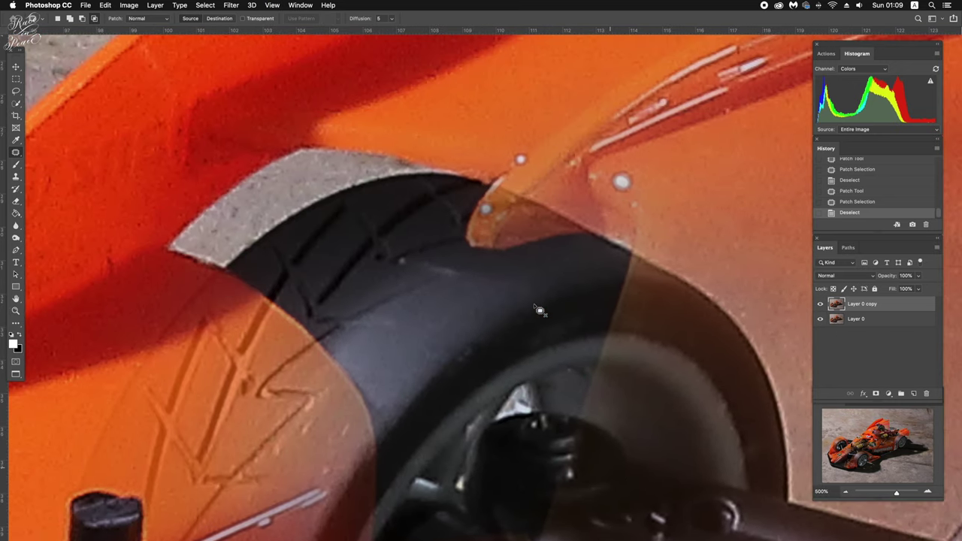
pyautogui.scroll(2, 539, 310)
pyautogui.scroll(2, 539, 309)
pyautogui.scroll(2, 539, 310)
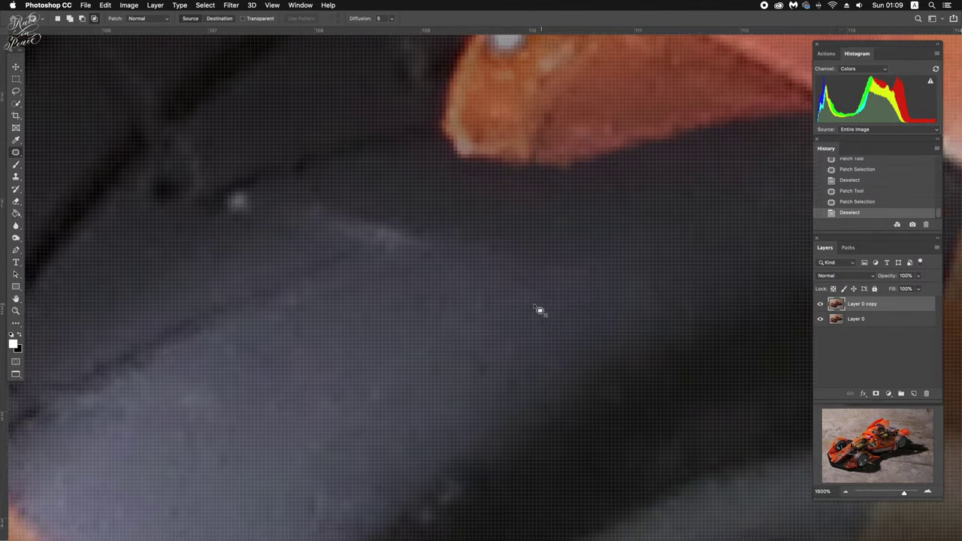
pyautogui.scroll(2, 538, 310)
pyautogui.moveTo(472, 196); pyautogui.dragTo(480, 227)
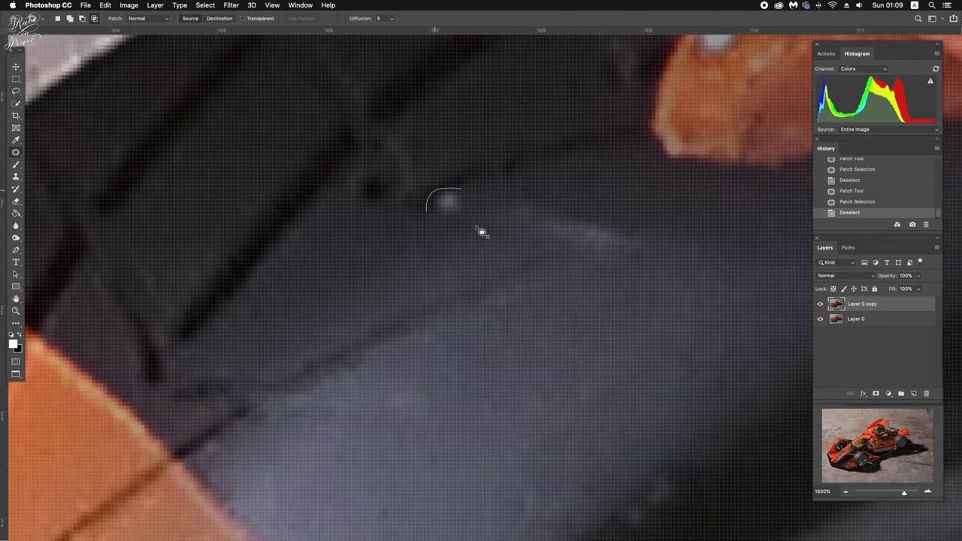
pyautogui.press('super+d')
# Patch out the blemish on the red bodywork.
pyautogui.scroll(-3, 508, 243)
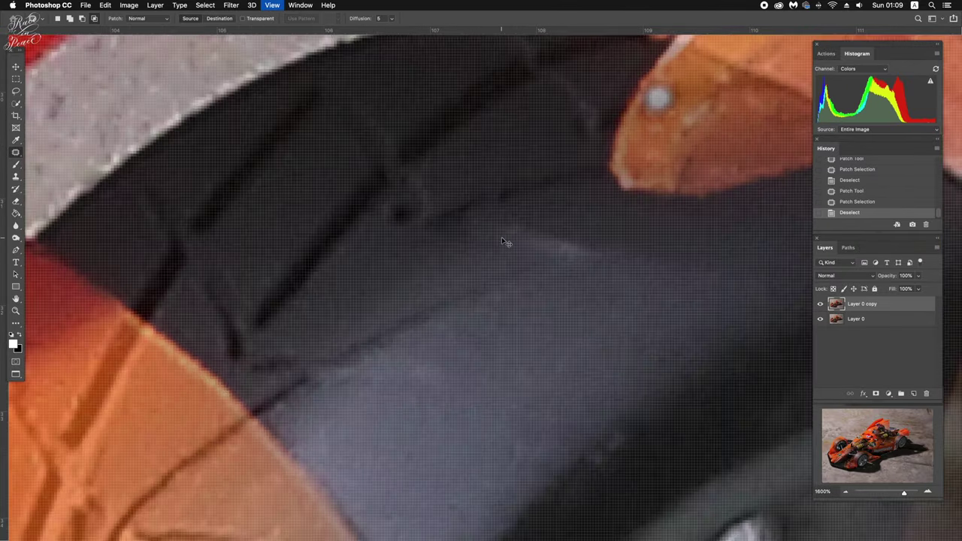
pyautogui.scroll(-2, 507, 244)
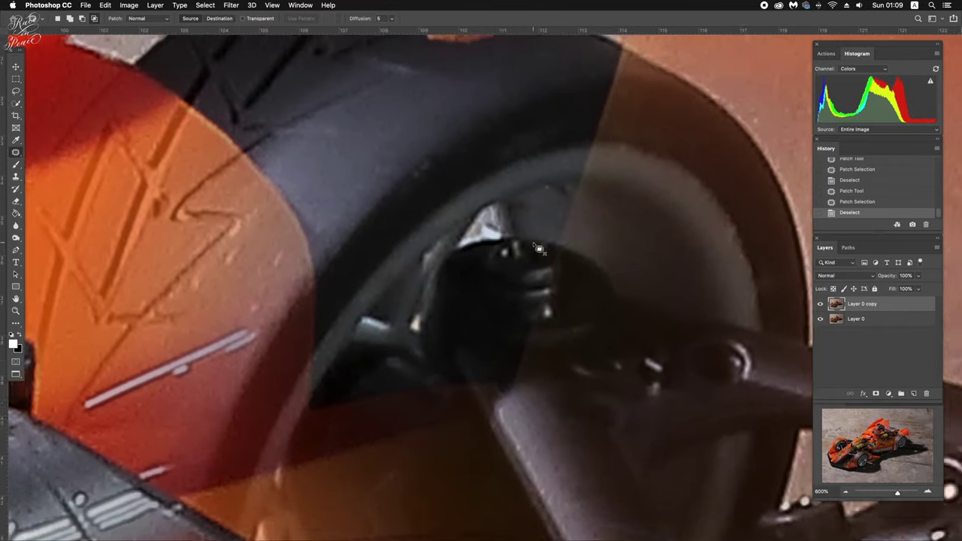
pyautogui.scroll(3, 568, 261)
pyautogui.hscroll(-5, 567, 261)
pyautogui.moveTo(246, 133)
pyautogui.mouseDown()
pyautogui.moveTo(220, 128)
pyautogui.moveTo(230, 172)
pyautogui.moveTo(263, 130)
pyautogui.moveTo(248, 84)
pyautogui.mouseUp()
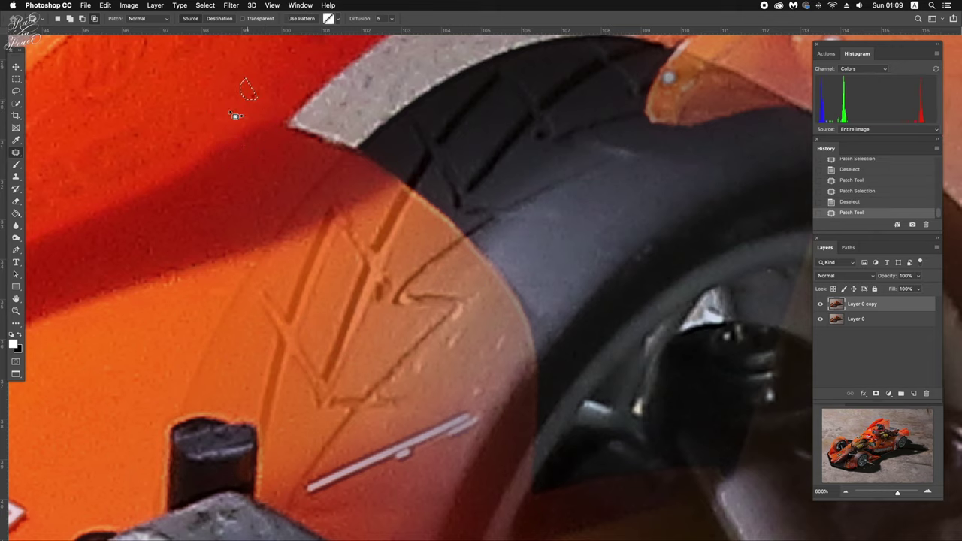
pyautogui.hotkey('ctrl', 'd')
pyautogui.scroll(2, 228, 120)
pyautogui.scroll(5, 245, 169)
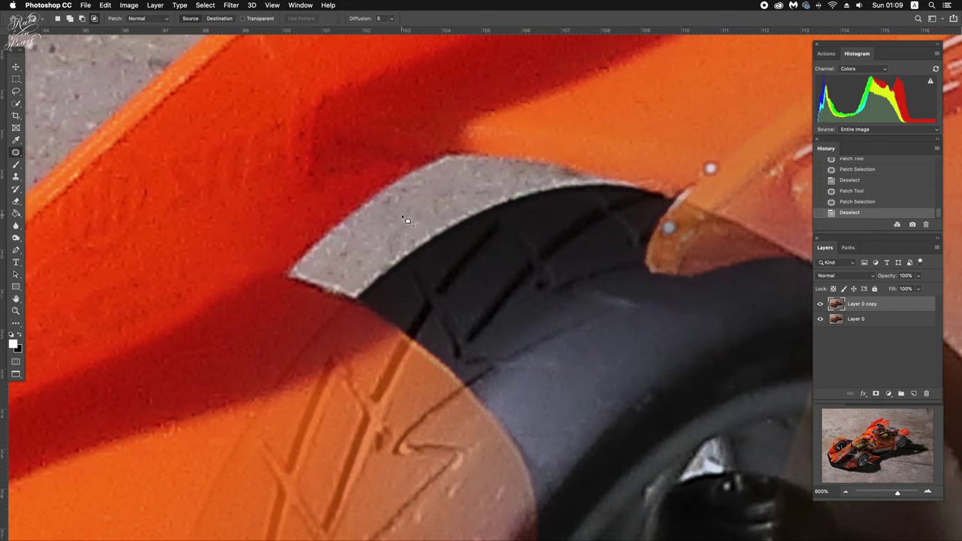
pyautogui.hscroll(2, 407, 220)
pyautogui.hscroll(5, 406, 220)
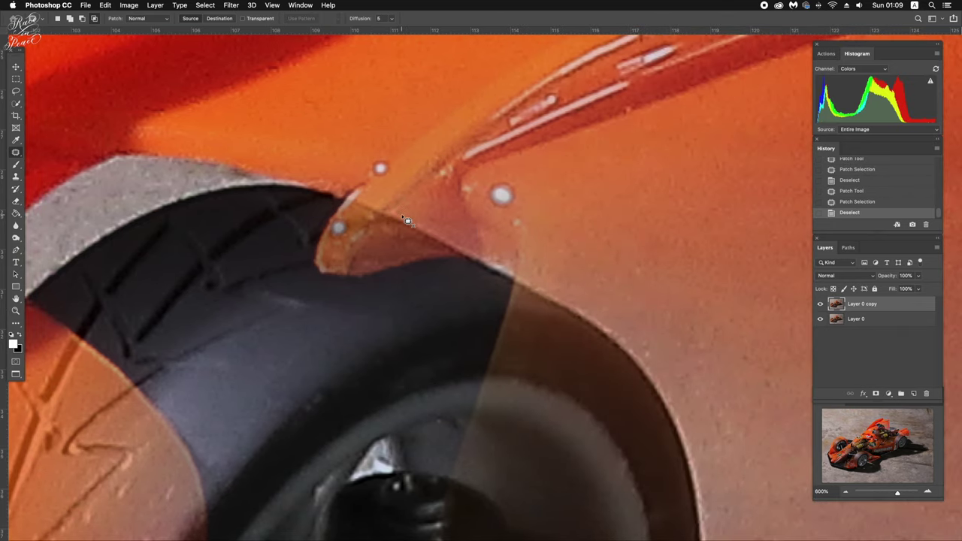
pyautogui.hscroll(-3, 407, 221)
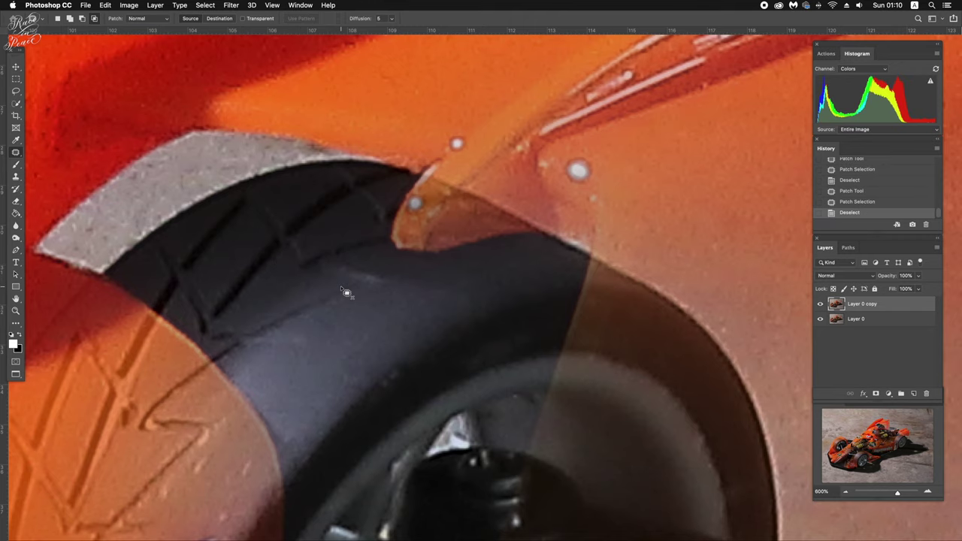
pyautogui.hscroll(3, 346, 292)
pyautogui.hscroll(3, 345, 291)
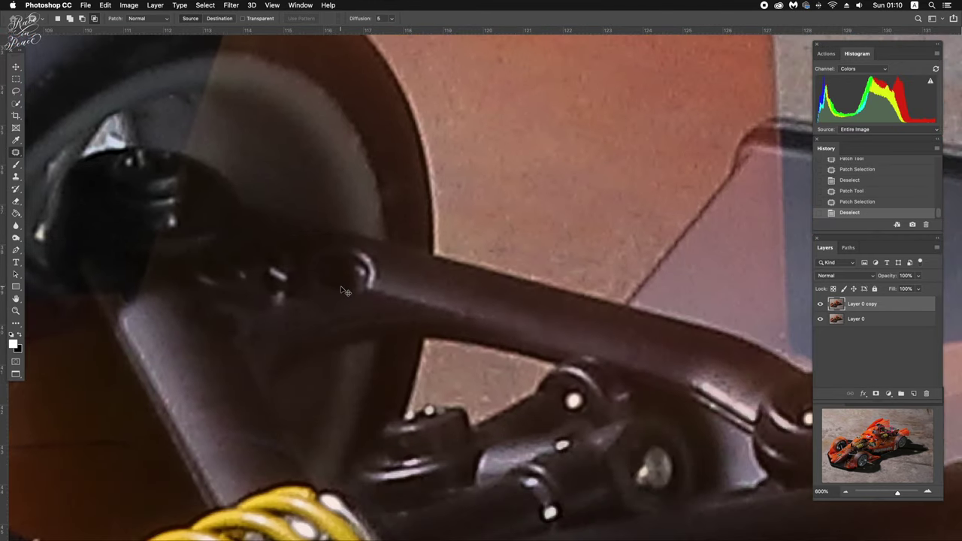
pyautogui.scroll(-5, 344, 292)
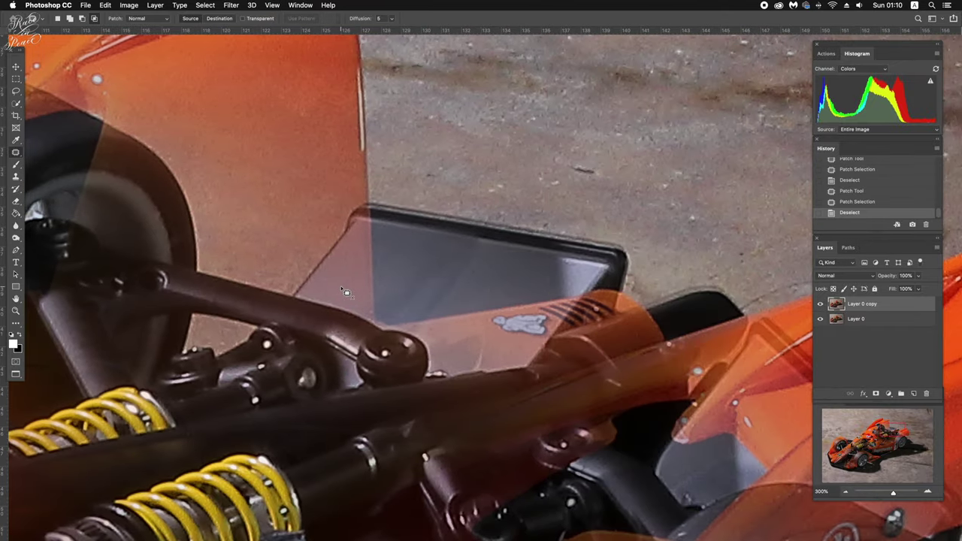
# Patch out the dark spot next to the Ludwig lettering.
pyautogui.scroll(-3, 345, 292)
pyautogui.hscroll(3, 344, 291)
pyautogui.hscroll(3, 345, 292)
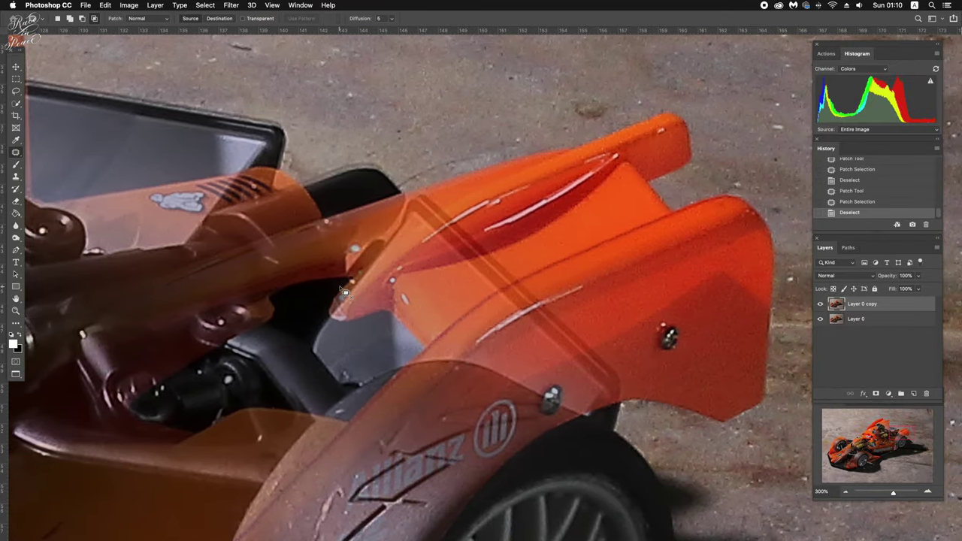
pyautogui.scroll(-1, 345, 292)
pyautogui.scroll(-3, 345, 292)
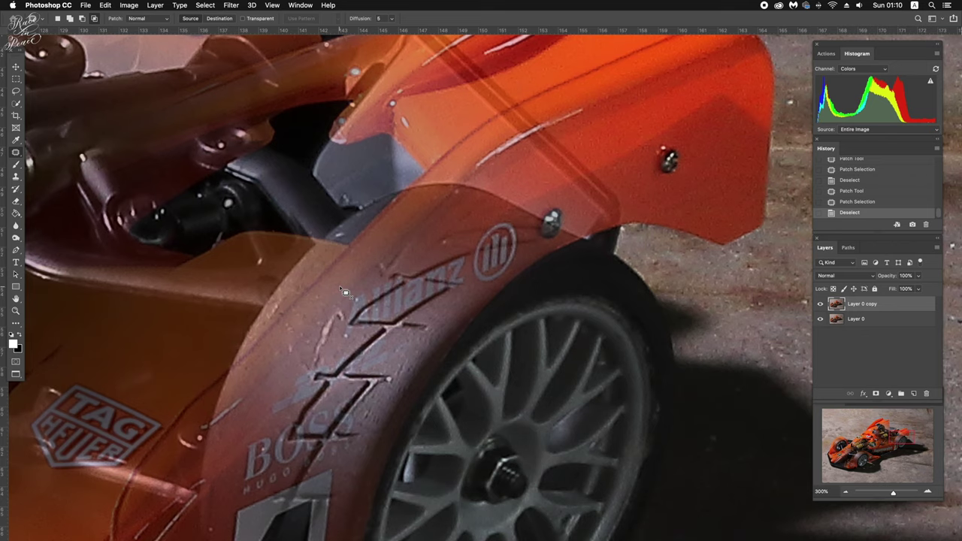
pyautogui.hscroll(-5, 344, 291)
pyautogui.hscroll(-3, 347, 292)
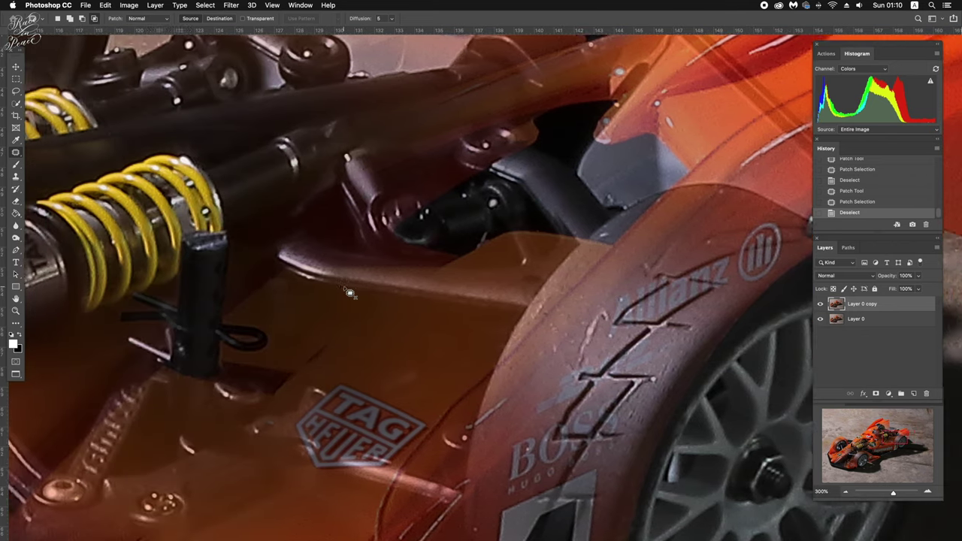
pyautogui.hscroll(-3, 349, 292)
pyautogui.hscroll(-3, 348, 293)
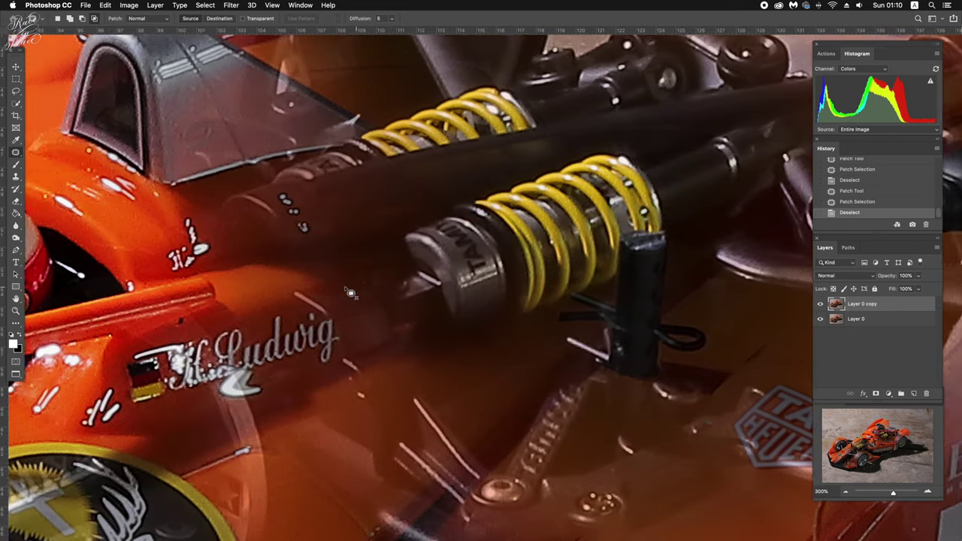
pyautogui.hscroll(-3, 350, 293)
pyautogui.scroll(-1, 350, 293)
pyautogui.hscroll(-2, 354, 293)
pyautogui.hscroll(-2, 356, 294)
pyautogui.hscroll(-3, 362, 295)
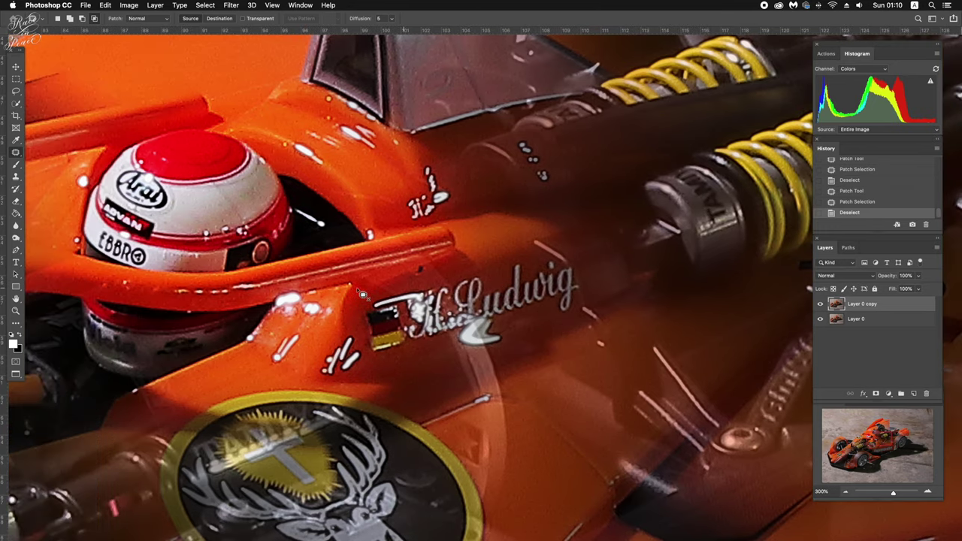
pyautogui.hscroll(-3, 361, 294)
pyautogui.hscroll(-2, 363, 294)
pyautogui.scroll(1, 364, 295)
pyautogui.scroll(1, 363, 295)
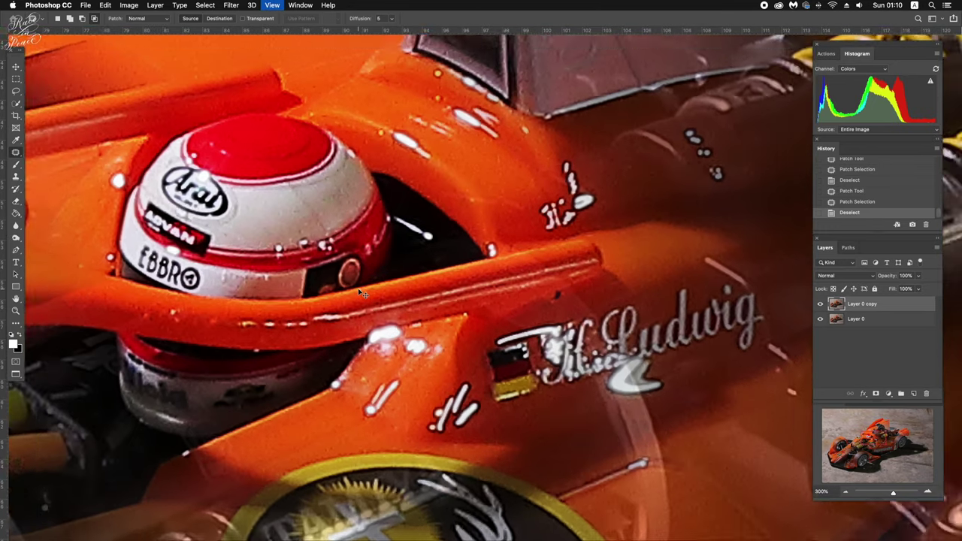
pyautogui.scroll(2, 363, 294)
pyautogui.scroll(1, 363, 295)
pyautogui.scroll(1, 363, 294)
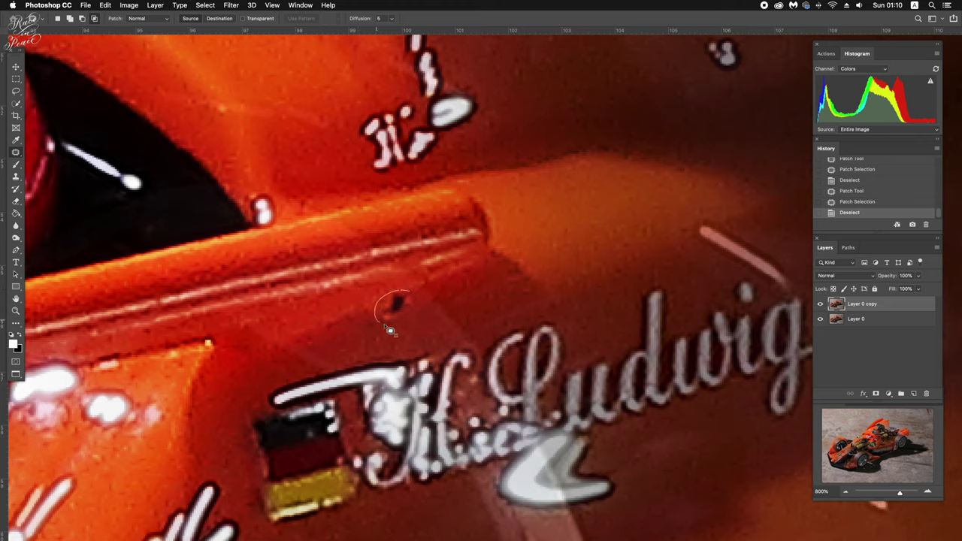
pyautogui.moveTo(409, 297); pyautogui.dragTo(445, 332)
pyautogui.hotkey('ctrl', 'd')
# Patch away the remaining tiny spots near the Ludwig lettering.
pyautogui.scroll(-1, 444, 331)
pyautogui.scroll(-2, 445, 333)
pyautogui.scroll(-1, 447, 335)
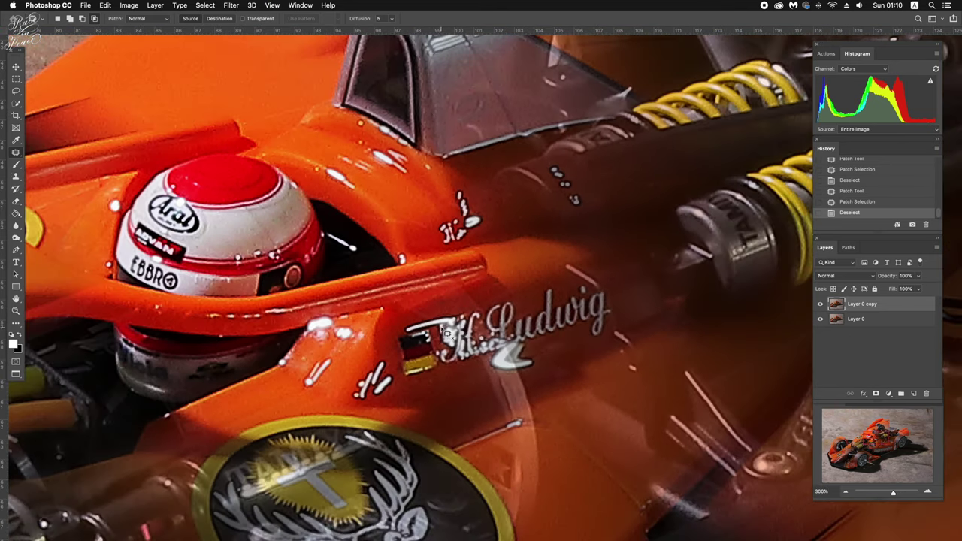
pyautogui.hscroll(5, 446, 334)
pyautogui.scroll(1, 443, 332)
pyautogui.scroll(1, 444, 332)
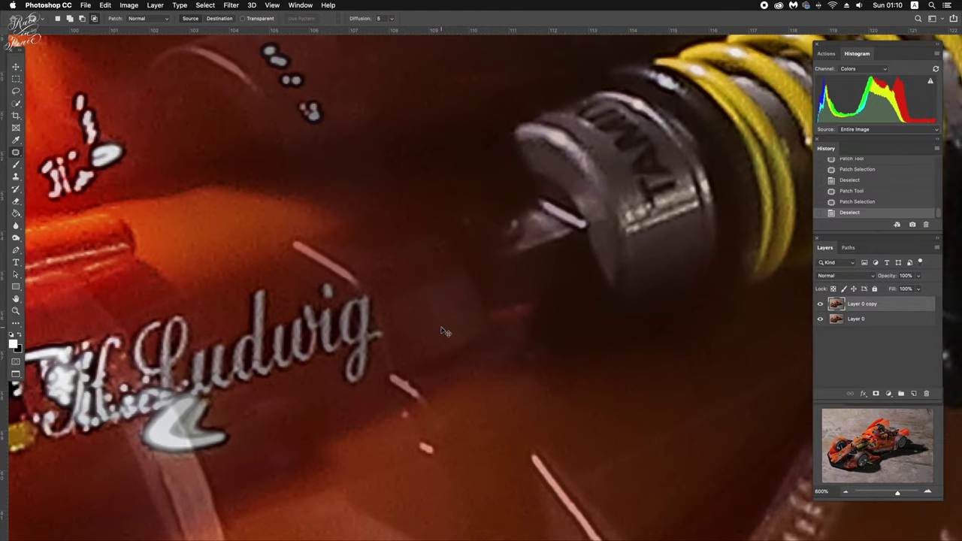
pyautogui.scroll(1, 445, 333)
pyautogui.scroll(1, 446, 333)
pyautogui.scroll(-2, 446, 334)
pyautogui.moveTo(429, 328)
pyautogui.mouseDown()
pyautogui.moveTo(408, 326)
pyautogui.moveTo(428, 337)
pyautogui.mouseUp()
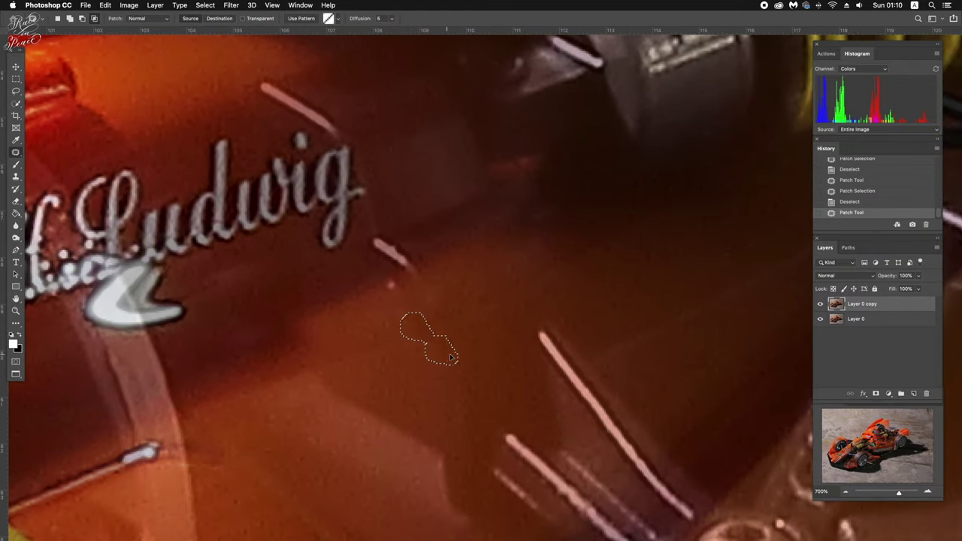
pyautogui.hotkey('ctrl', 'd')
pyautogui.moveTo(408, 292)
pyautogui.mouseDown()
pyautogui.moveTo(397, 279)
pyautogui.moveTo(379, 302)
pyautogui.moveTo(474, 304)
pyautogui.mouseUp()
pyautogui.press('cmd+d')
# Patch out the spot beside the large number 1 on the orange body.
pyautogui.scroll(1, 474, 305)
pyautogui.scroll(1, 475, 305)
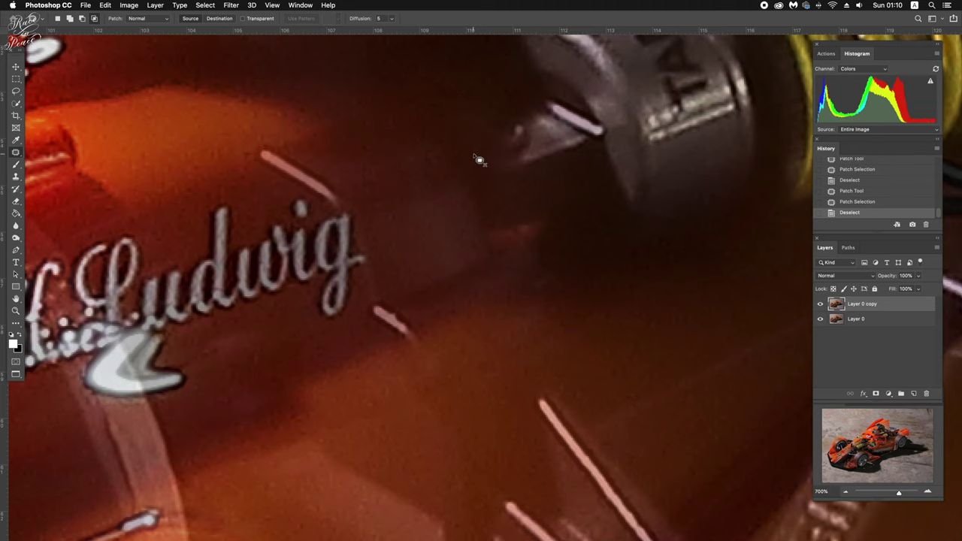
pyautogui.press('cmd+minus')
pyautogui.press('cmd+minus')
pyautogui.press('cmd+minus')
pyautogui.press('cmd+minus')
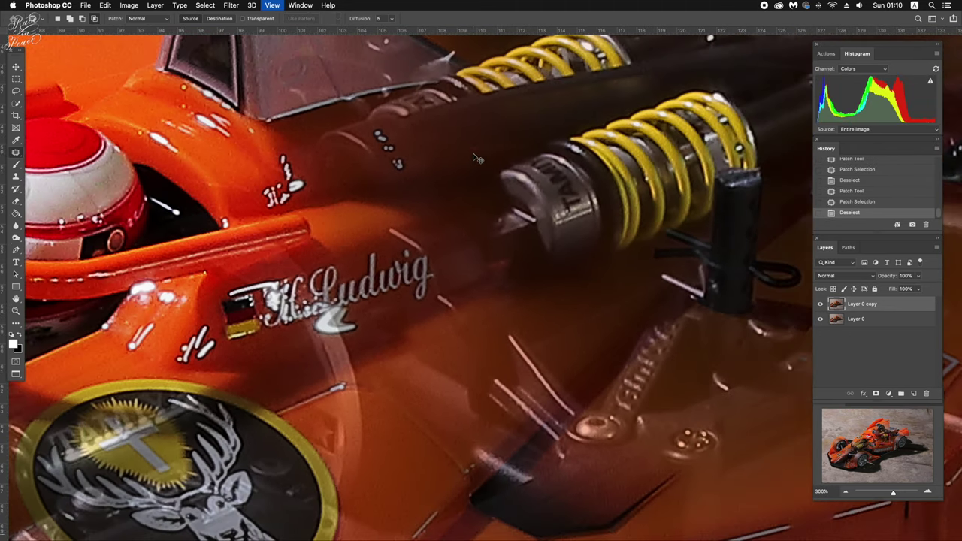
pyautogui.scroll(-3, 478, 160)
pyautogui.hscroll(3, 479, 160)
pyautogui.hscroll(-3, 479, 159)
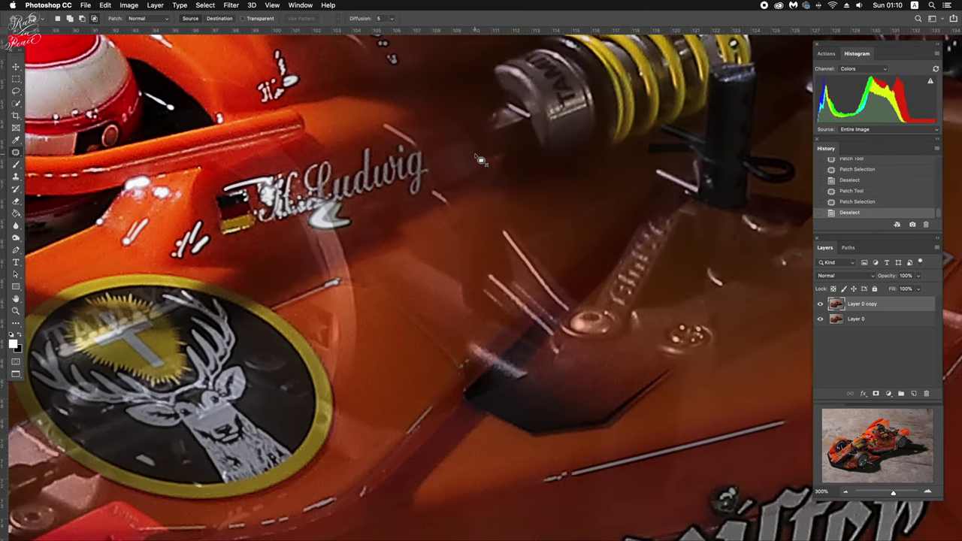
pyautogui.scroll(-3, 481, 159)
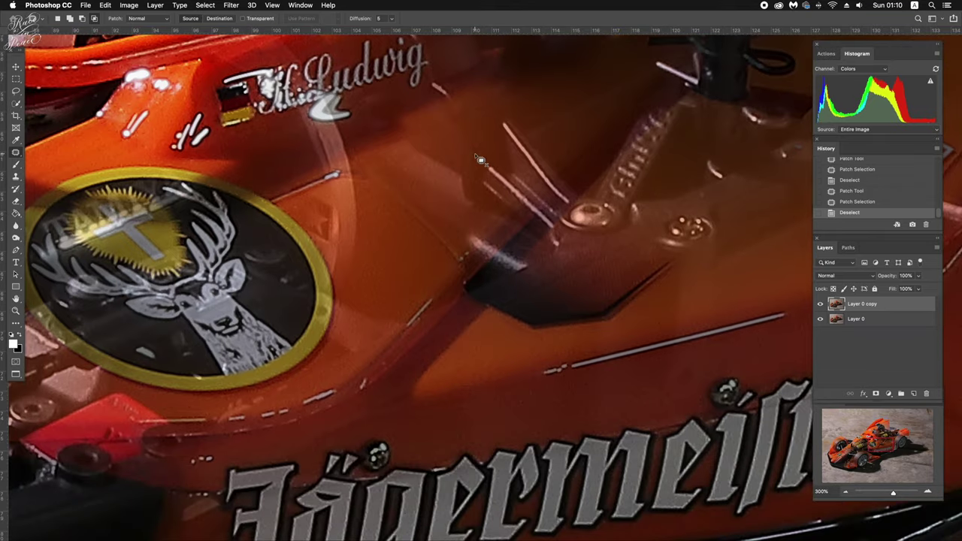
pyautogui.hscroll(5, 479, 160)
pyautogui.scroll(-2, 479, 159)
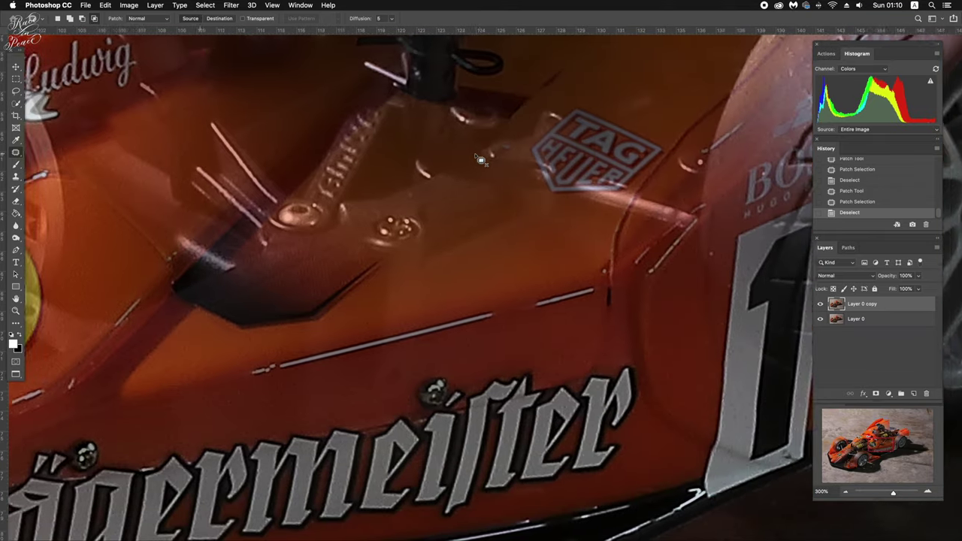
pyautogui.hscroll(3, 479, 160)
pyautogui.hscroll(2, 479, 160)
pyautogui.scroll(2, 478, 159)
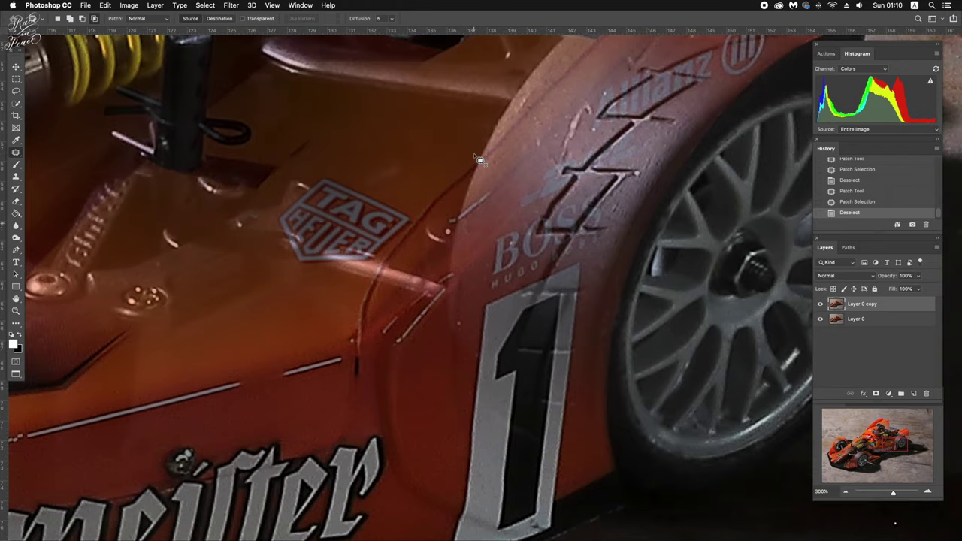
pyautogui.scroll(2, 475, 158)
pyautogui.scroll(2, 475, 158)
pyautogui.scroll(2, 475, 158)
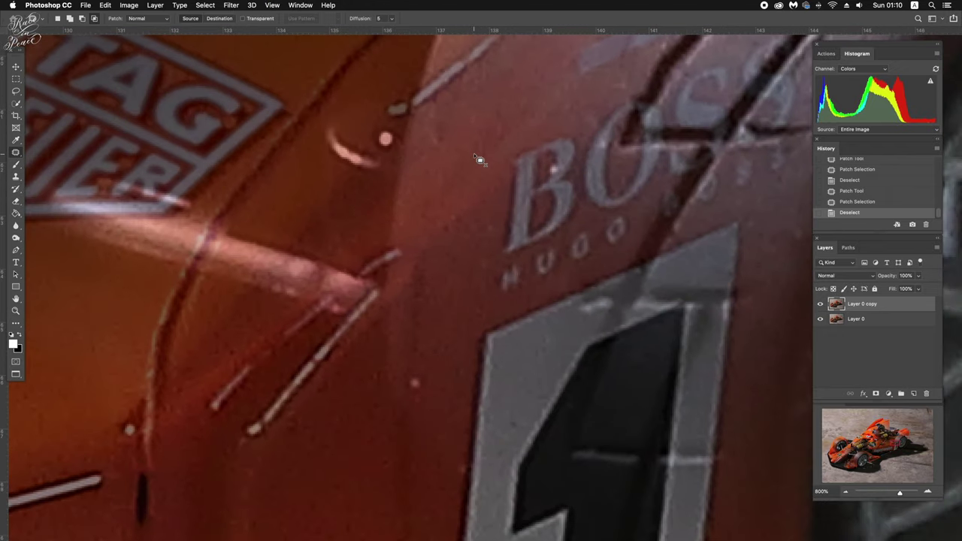
pyautogui.scroll(-1, 475, 158)
pyautogui.moveTo(429, 268); pyautogui.dragTo(425, 284)
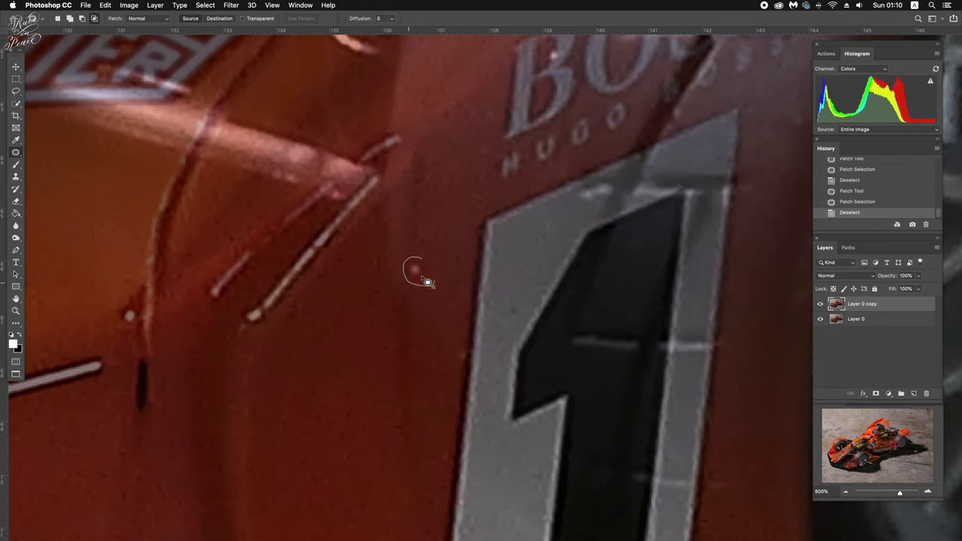
pyautogui.press('super+d')
pyautogui.scroll(-5, 446, 303)
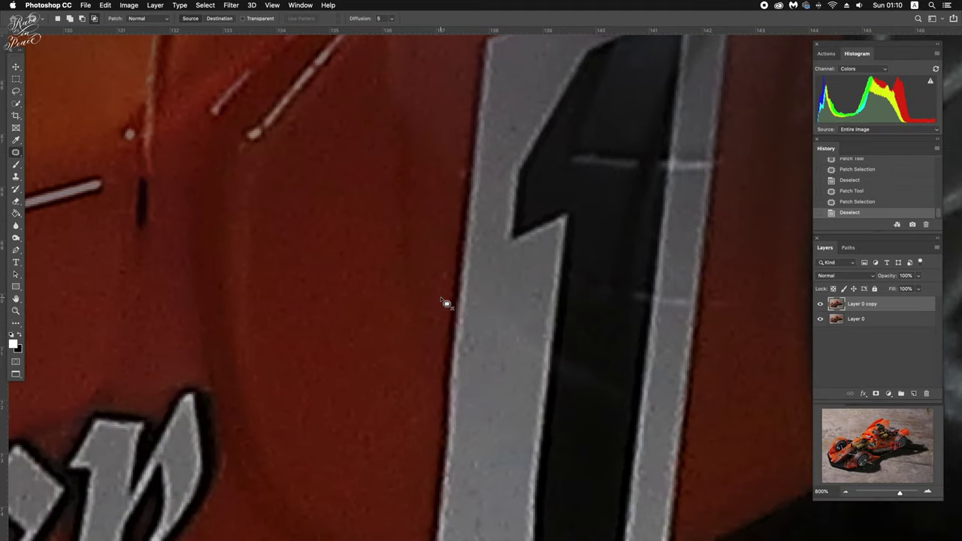
pyautogui.scroll(4, 446, 303)
# Clone clean paint over the blemishes along the number 1 decal.
pyautogui.press('s')
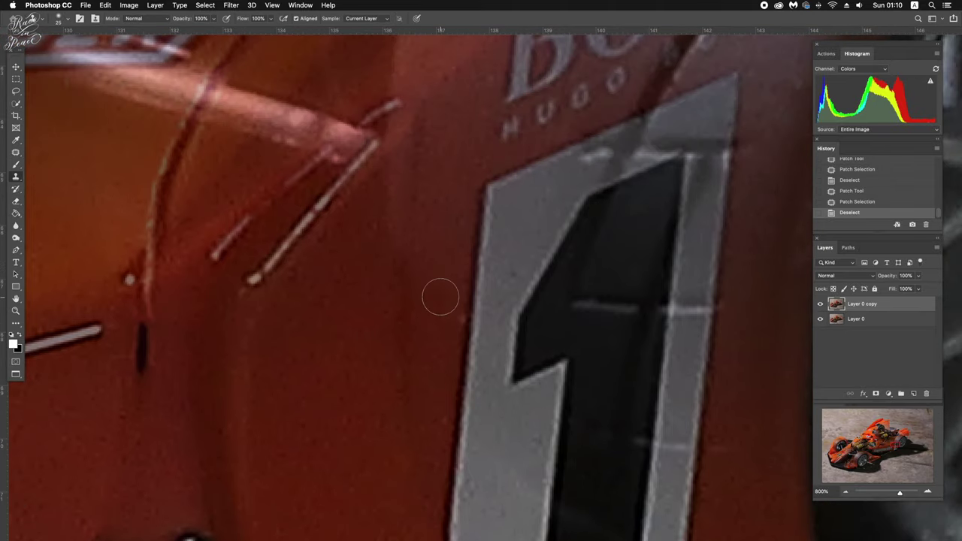
pyautogui.keyDown('alt'); pyautogui.click(441, 297); pyautogui.keyUp('alt')
pyautogui.click(469, 316)
pyautogui.click(462, 317)
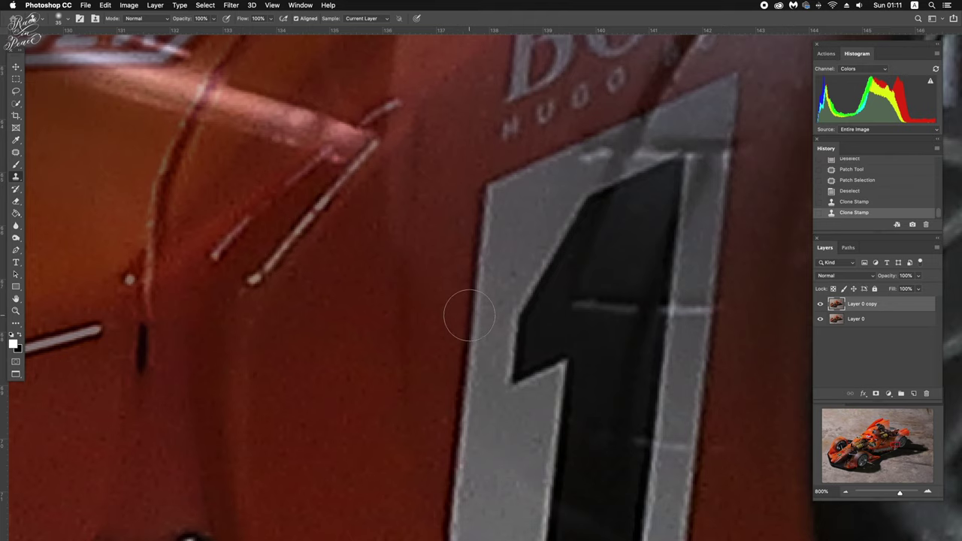
pyautogui.click(513, 267)
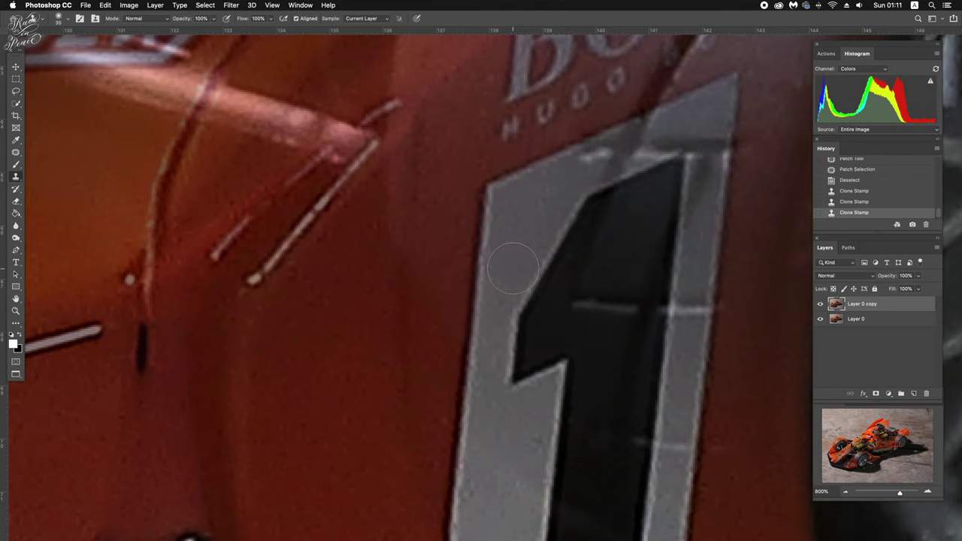
pyautogui.scroll(-4, 514, 272)
pyautogui.scroll(-1, 516, 279)
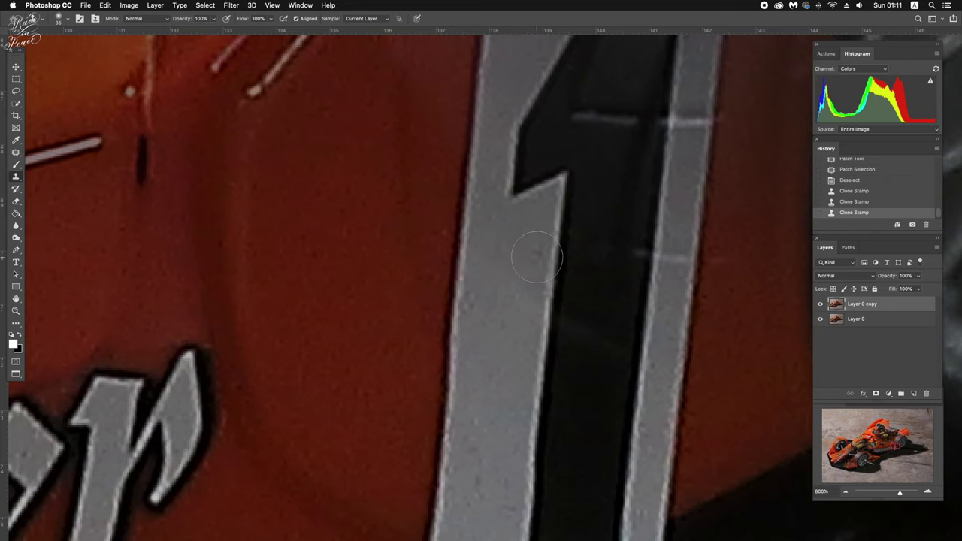
pyautogui.click(537, 257)
pyautogui.scroll(-1, 537, 257)
pyautogui.scroll(-3, 536, 257)
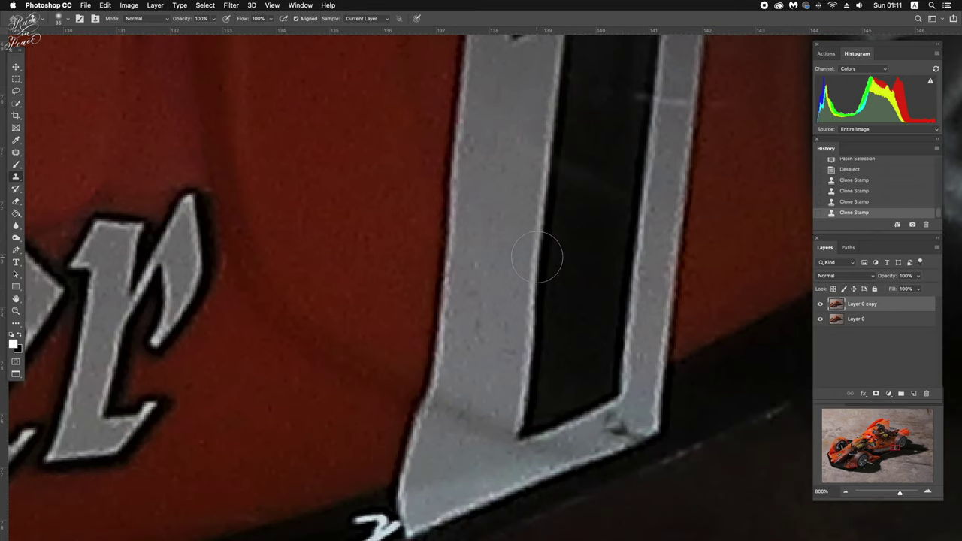
pyautogui.click(486, 264)
# With a smaller clone brush, paint clean grey over the letter corner's dark spots.
pyautogui.scroll(3, 481, 340)
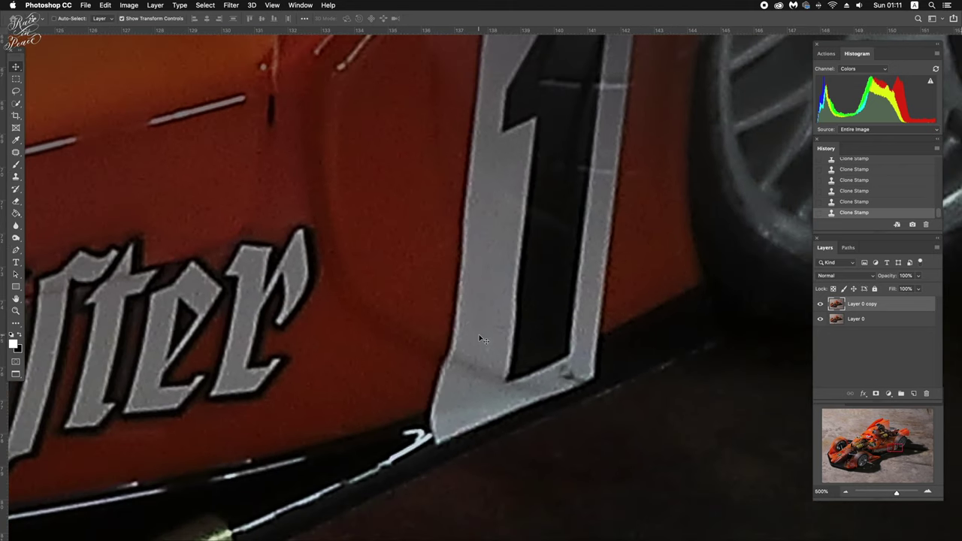
pyautogui.scroll(3, 481, 340)
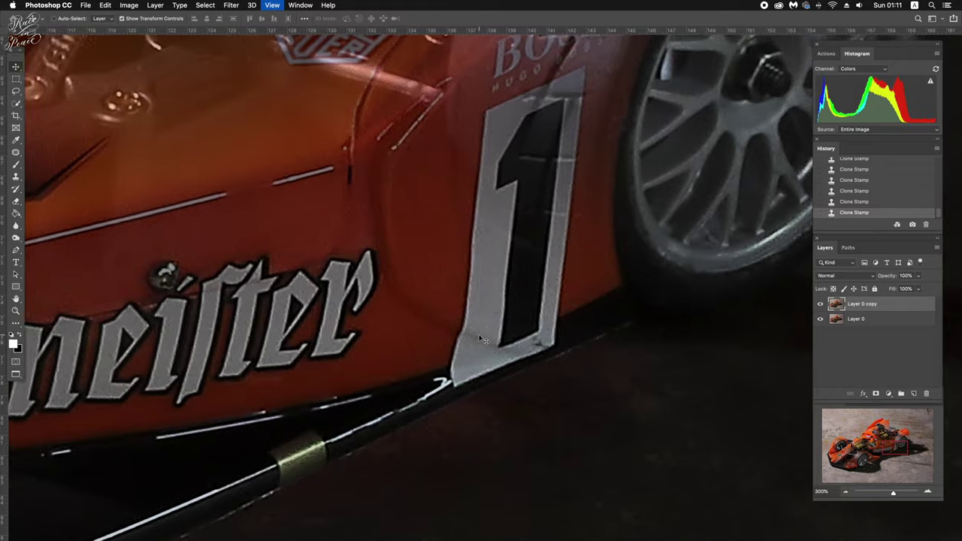
pyautogui.scroll(-5, 481, 340)
pyautogui.scroll(-2, 481, 339)
pyautogui.scroll(-1, 481, 339)
pyautogui.scroll(-2, 481, 340)
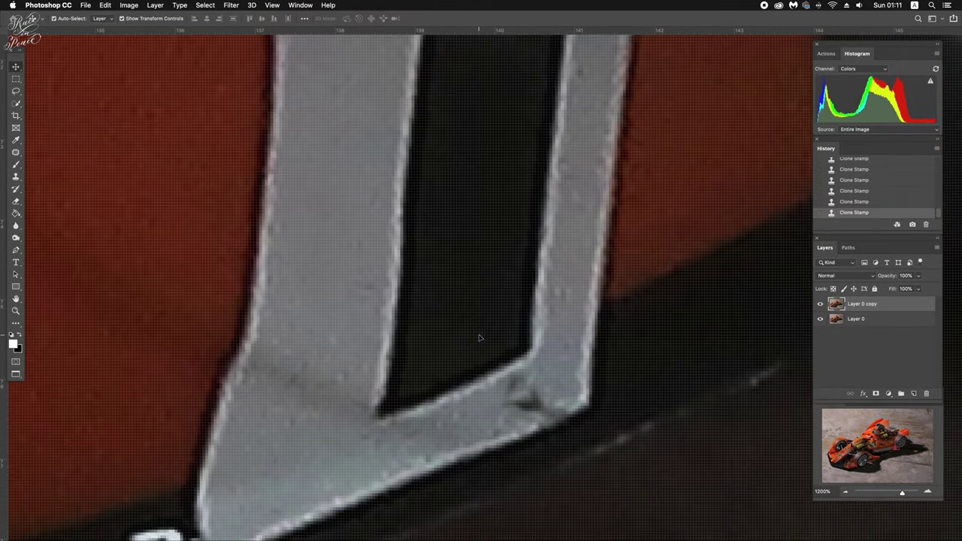
pyautogui.scroll(-1, 481, 339)
pyautogui.scroll(-1, 481, 340)
pyautogui.scroll(-1, 481, 340)
pyautogui.scroll(-1, 481, 340)
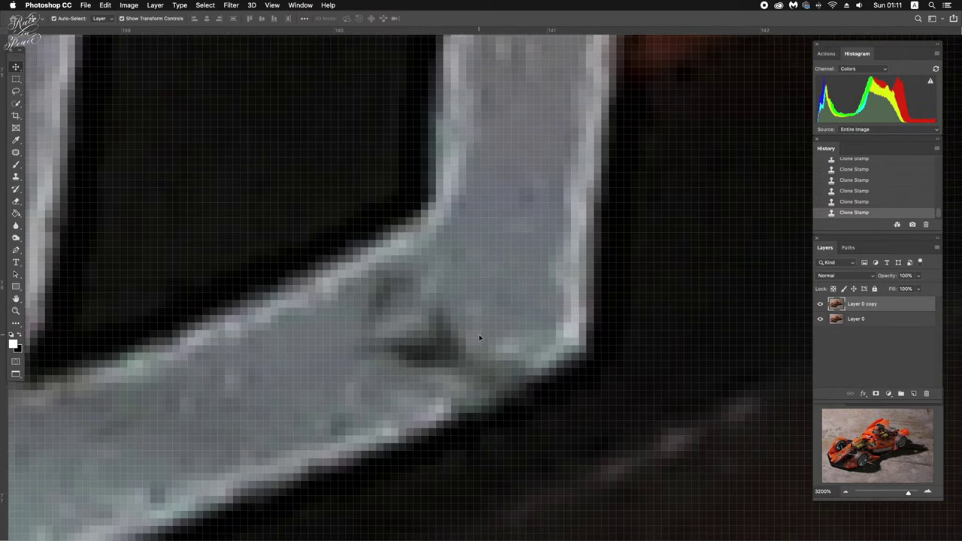
pyautogui.scroll(3, 481, 340)
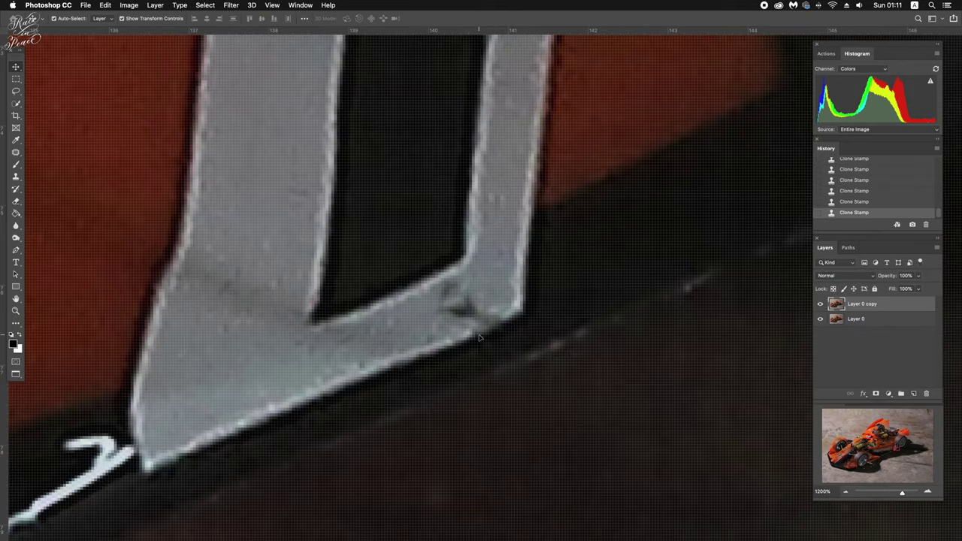
pyautogui.press('s')
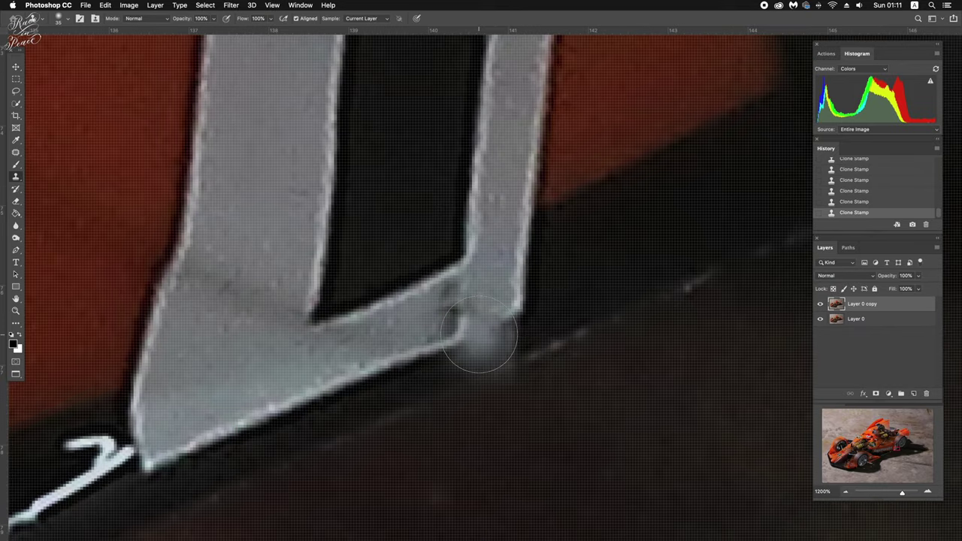
pyautogui.press('[')
pyautogui.press('[')
pyautogui.press('[')
pyautogui.scroll(-1, 479, 337)
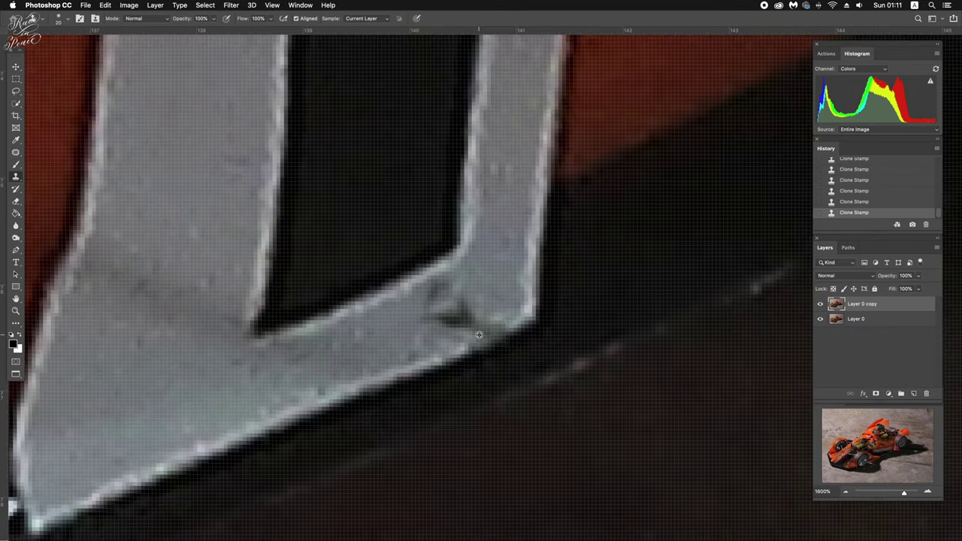
pyautogui.keyDown('alt'); pyautogui.click(445, 354); pyautogui.keyUp('alt')
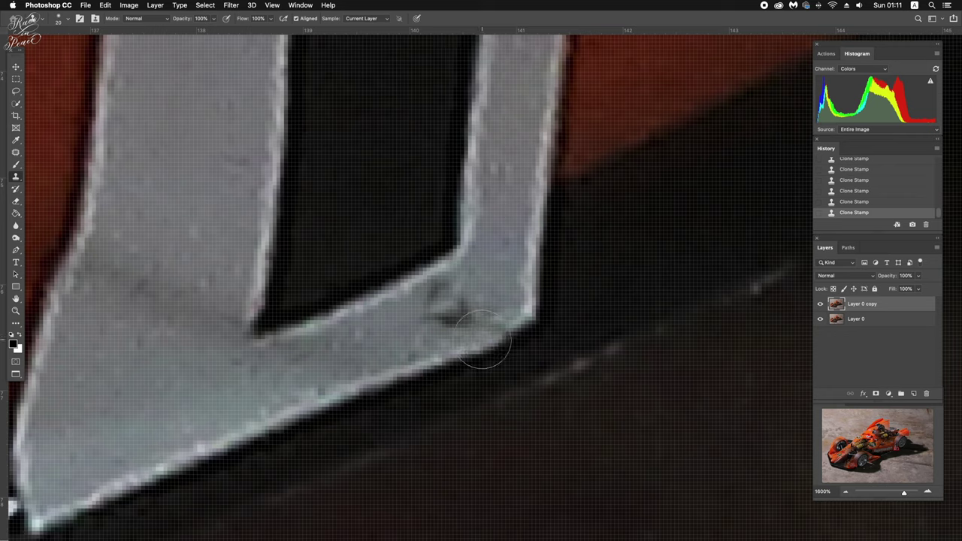
pyautogui.moveTo(483, 340); pyautogui.dragTo(493, 339)
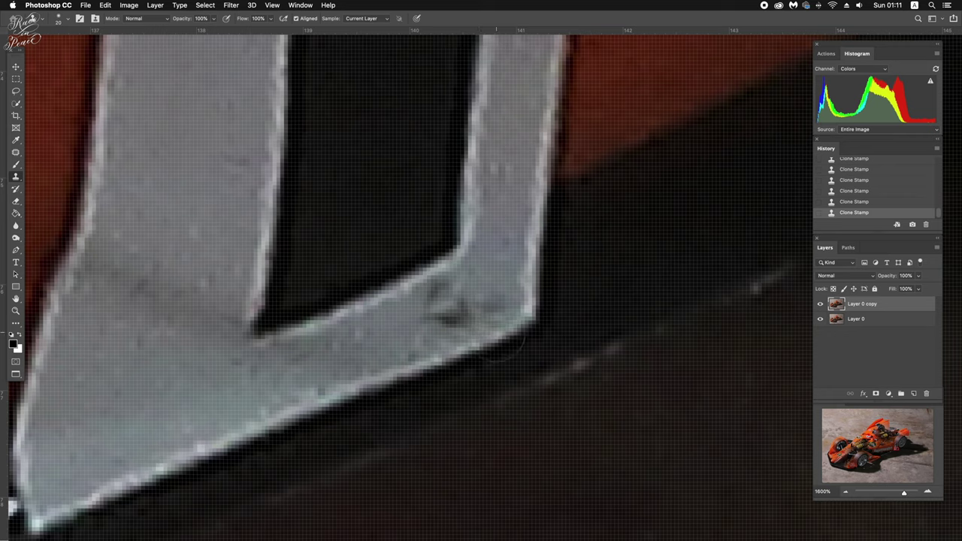
pyautogui.click(487, 302)
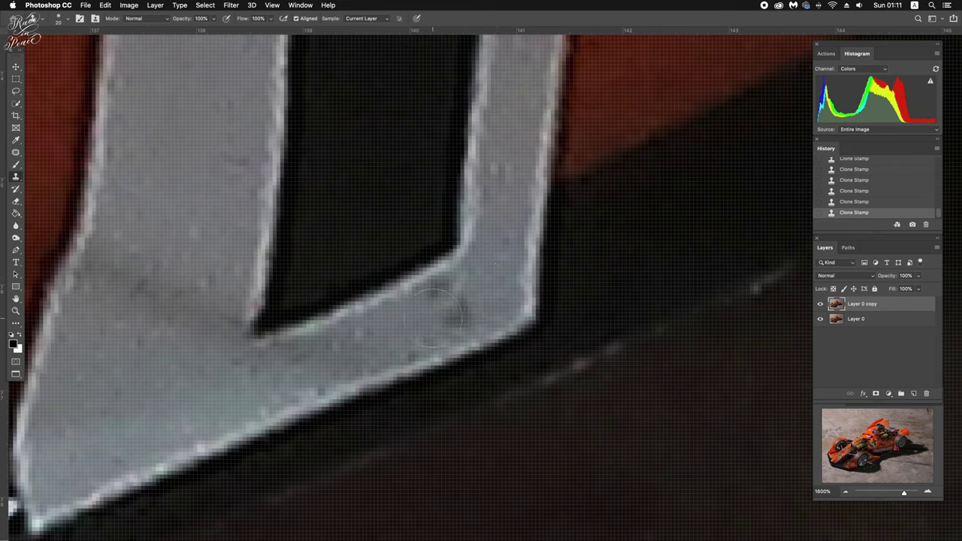
pyautogui.moveTo(442, 313); pyautogui.dragTo(453, 306)
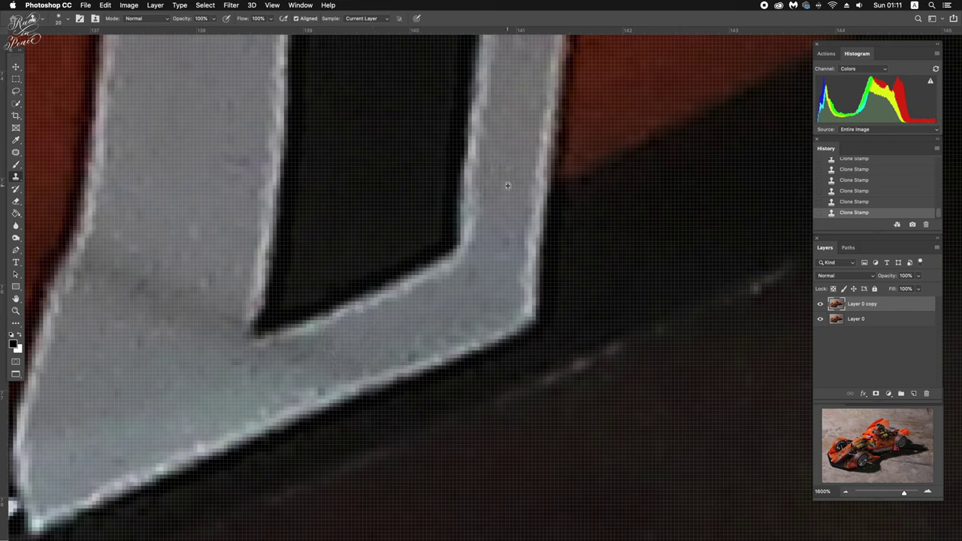
# Clone over the smudge on the letter's lower edge, then toggle Layer 0 copy to compare.
pyautogui.press('v')
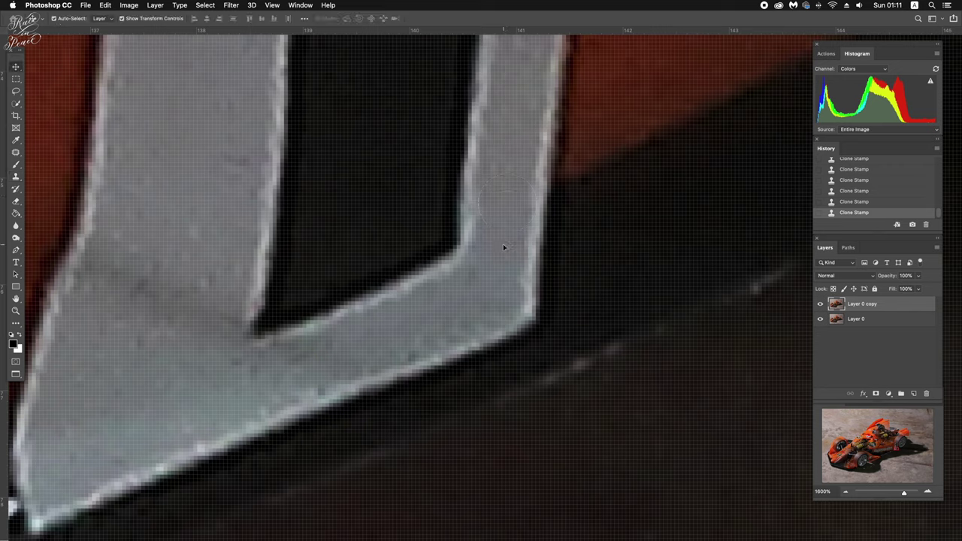
pyautogui.press('s')
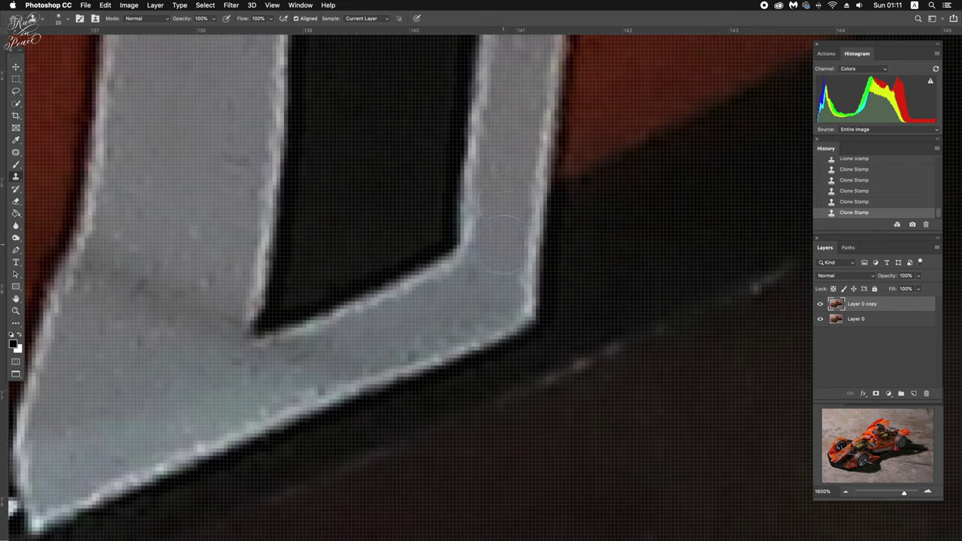
pyautogui.click(279, 393)
pyautogui.click(278, 390)
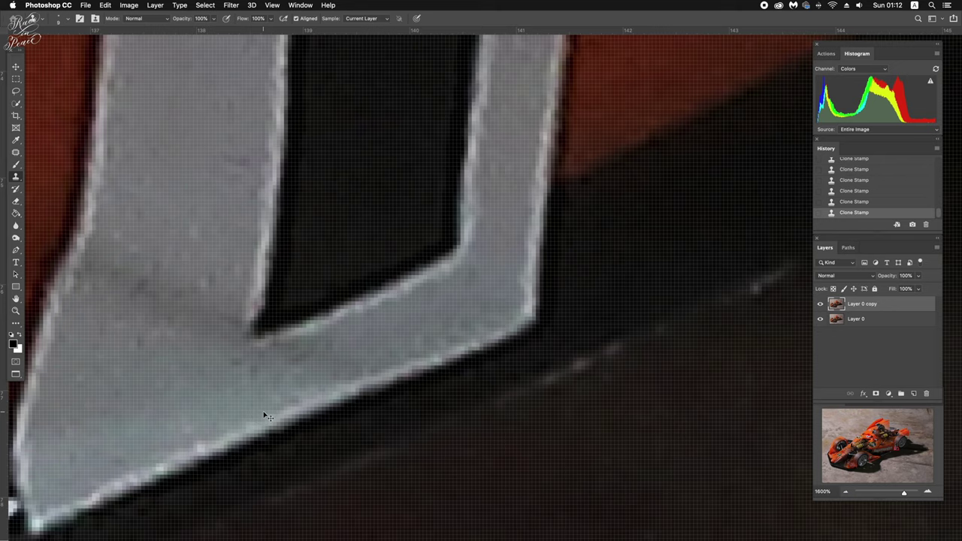
pyautogui.press('super+minus')
pyautogui.press('super+minus')
pyautogui.press('super+minus')
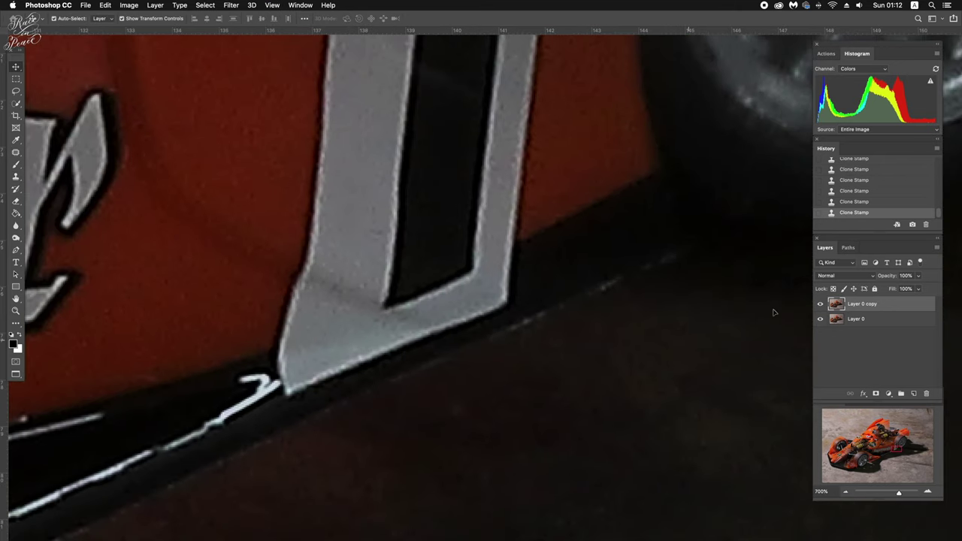
pyautogui.click(821, 307)
# Zoom out and pan across the Jägermeister lettering, Michelin logo and fender, checking for blemishes.
pyautogui.press('super+minus')
pyautogui.press('super+minus')
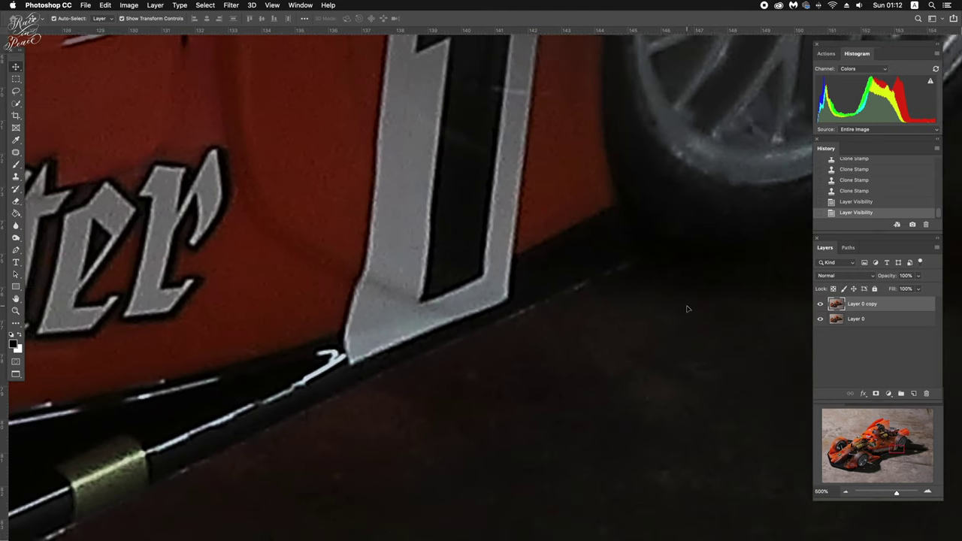
pyautogui.hscroll(-3, 686, 309)
pyautogui.scroll(-1, 686, 308)
pyautogui.hscroll(-2, 687, 308)
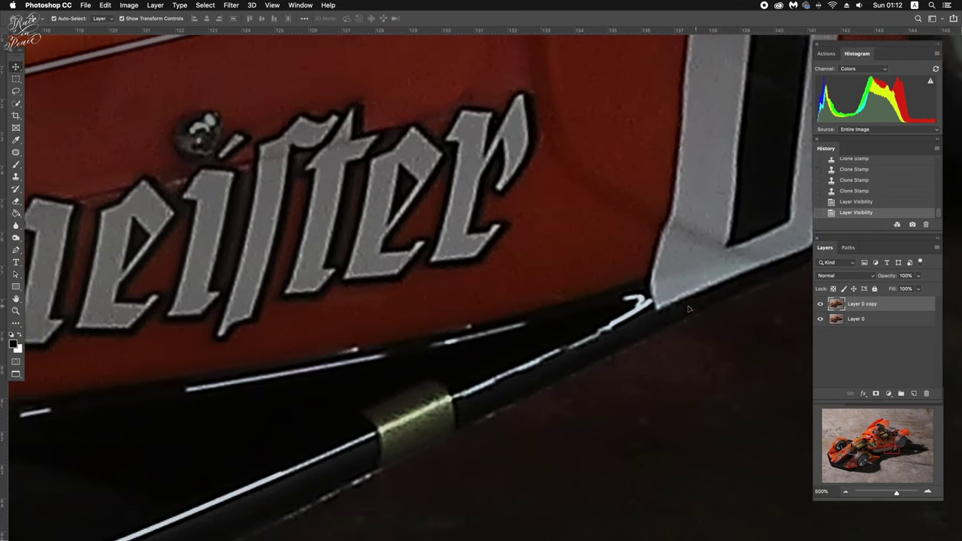
pyautogui.hscroll(-3, 687, 308)
pyautogui.hscroll(-3, 688, 308)
pyautogui.scroll(2, 688, 308)
pyautogui.hscroll(-1, 688, 308)
pyautogui.hscroll(-3, 687, 308)
pyautogui.scroll(-3, 688, 308)
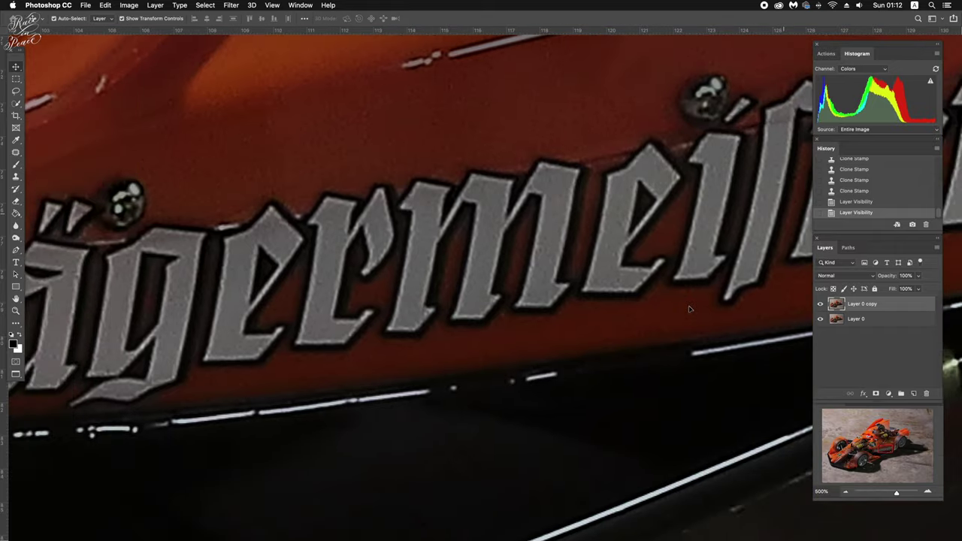
pyautogui.hscroll(-1, 688, 308)
pyautogui.scroll(-3, 689, 308)
pyautogui.hscroll(-2, 689, 308)
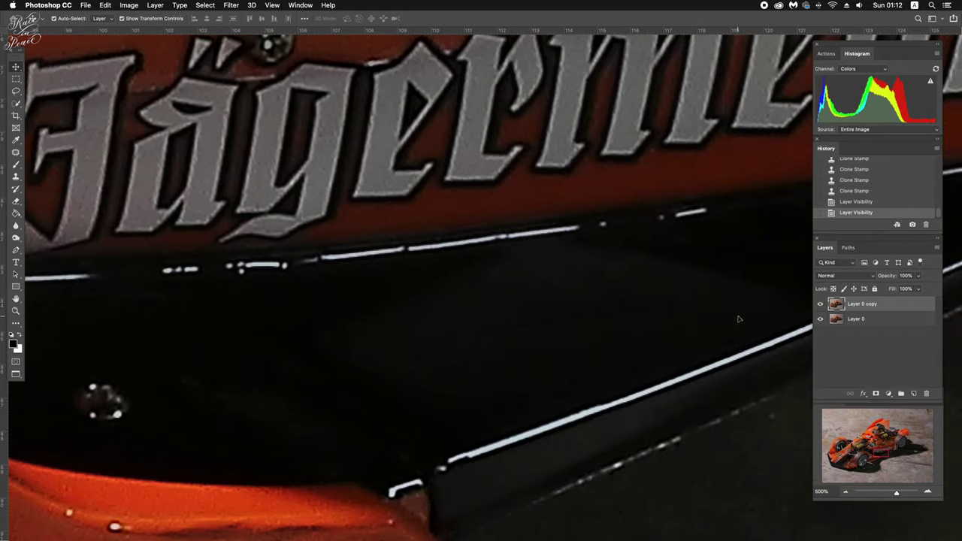
pyautogui.scroll(-1, 365, 325)
pyautogui.hscroll(-1, 365, 326)
pyautogui.hscroll(-3, 365, 325)
pyautogui.scroll(-2, 365, 326)
pyautogui.scroll(-1, 365, 326)
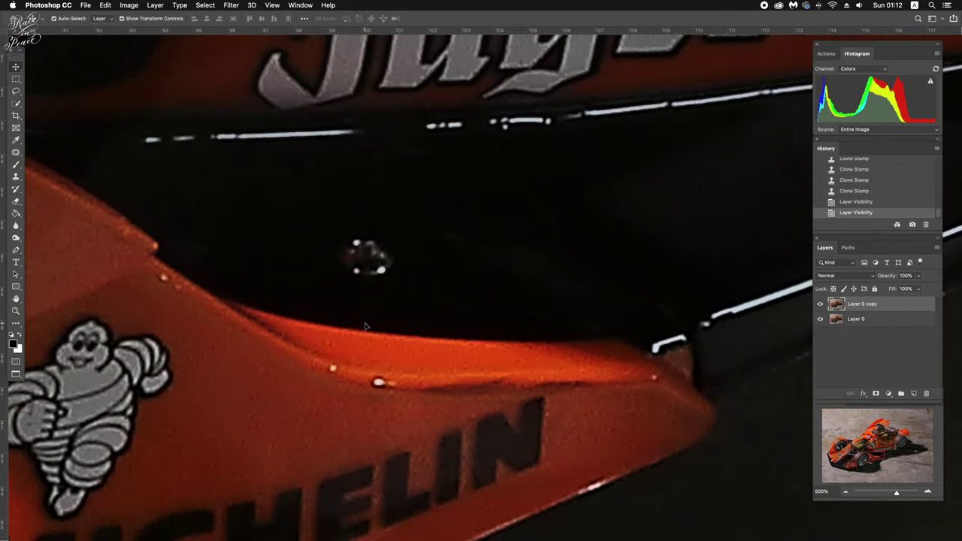
pyautogui.scroll(-1, 365, 325)
pyautogui.hscroll(2, 366, 325)
pyautogui.scroll(-1, 366, 326)
pyautogui.hscroll(2, 360, 325)
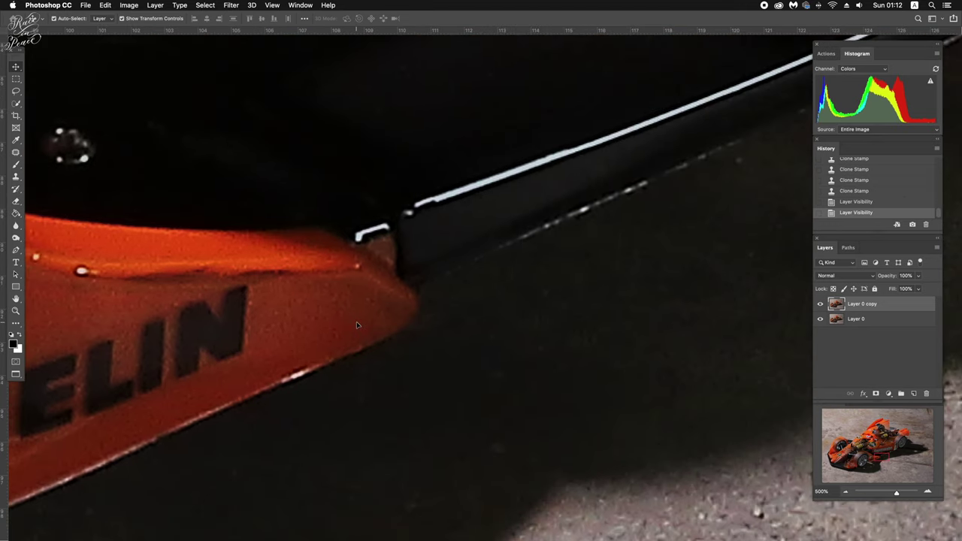
pyautogui.hscroll(-5, 358, 325)
pyautogui.hscroll(-1, 358, 325)
pyautogui.scroll(1, 358, 324)
pyautogui.scroll(2, 358, 325)
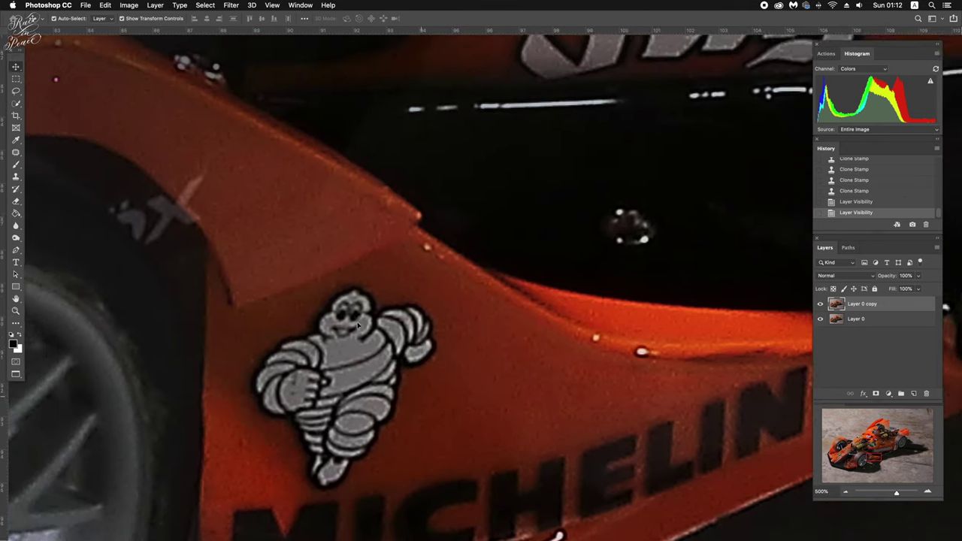
pyautogui.scroll(2, 360, 324)
pyautogui.scroll(3, 358, 325)
pyautogui.hscroll(-6, 358, 325)
pyautogui.scroll(2, 358, 325)
pyautogui.hscroll(-3, 357, 325)
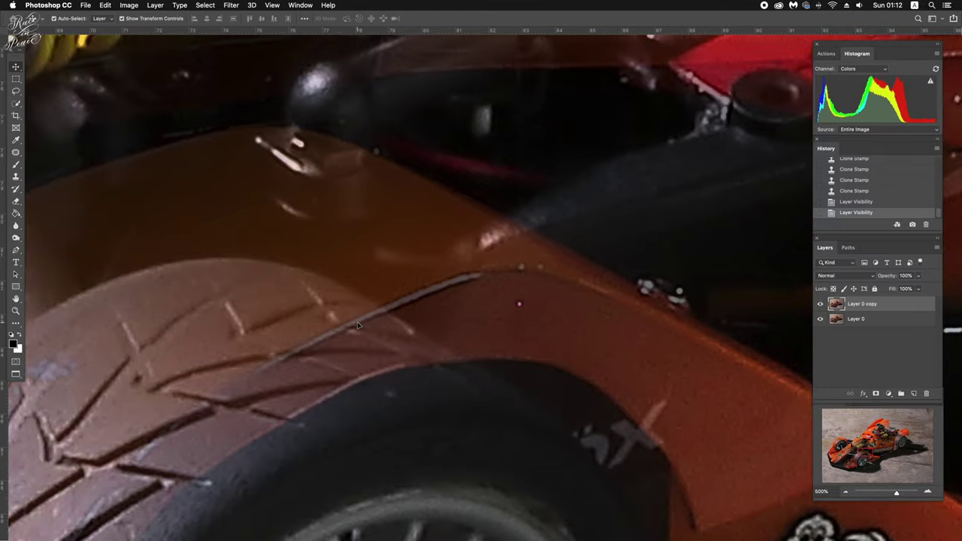
# Patch out the light speck on the orange fender.
pyautogui.press('j')
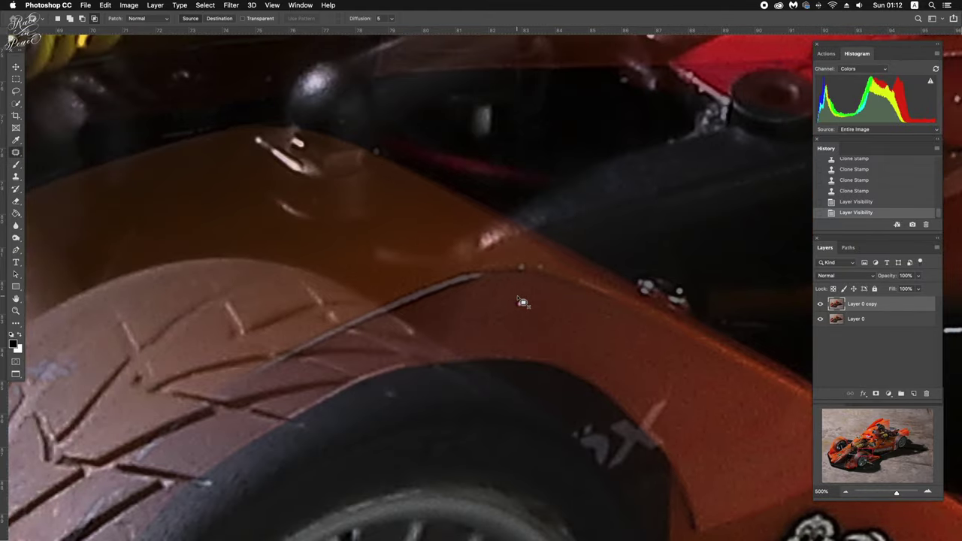
pyautogui.moveTo(526, 322); pyautogui.dragTo(563, 311)
pyautogui.hotkey('ctrl', 'd')
# Patch the grey speck on the dark chassis near the shock mount with clean dark texture.
pyautogui.scroll(5, 562, 311)
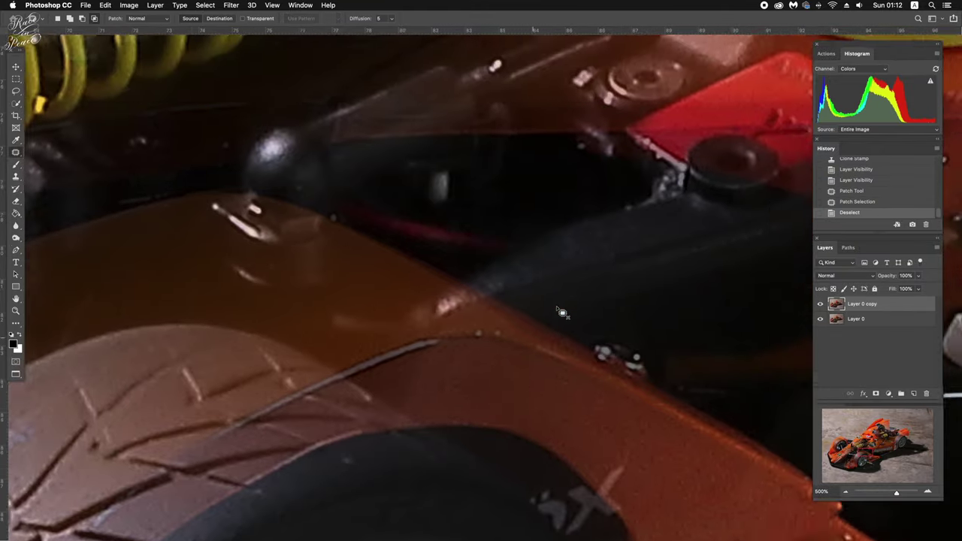
pyautogui.scroll(3, 560, 312)
pyautogui.scroll(-3, 561, 312)
pyautogui.hscroll(2, 560, 312)
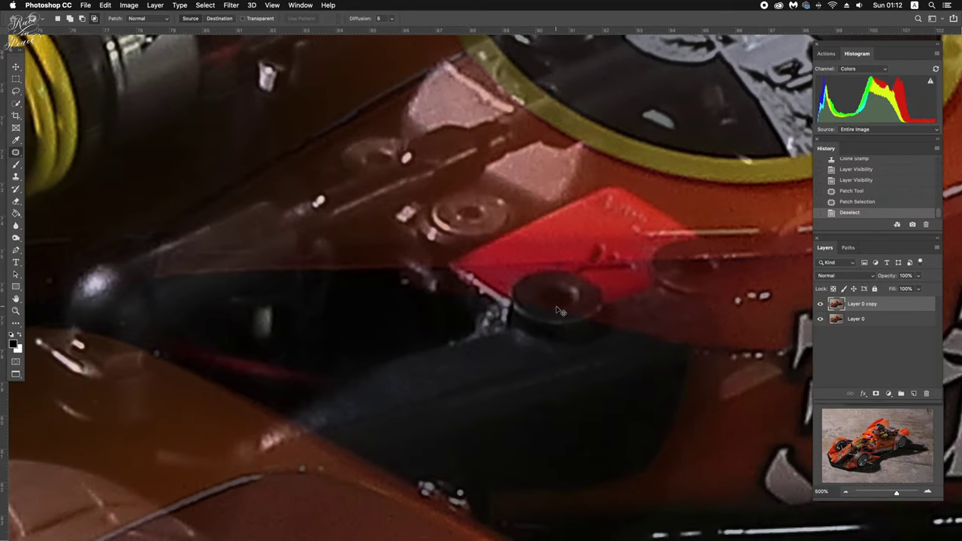
pyautogui.scroll(2, 560, 312)
pyautogui.scroll(2, 561, 311)
pyautogui.scroll(2, 561, 312)
pyautogui.scroll(2, 562, 313)
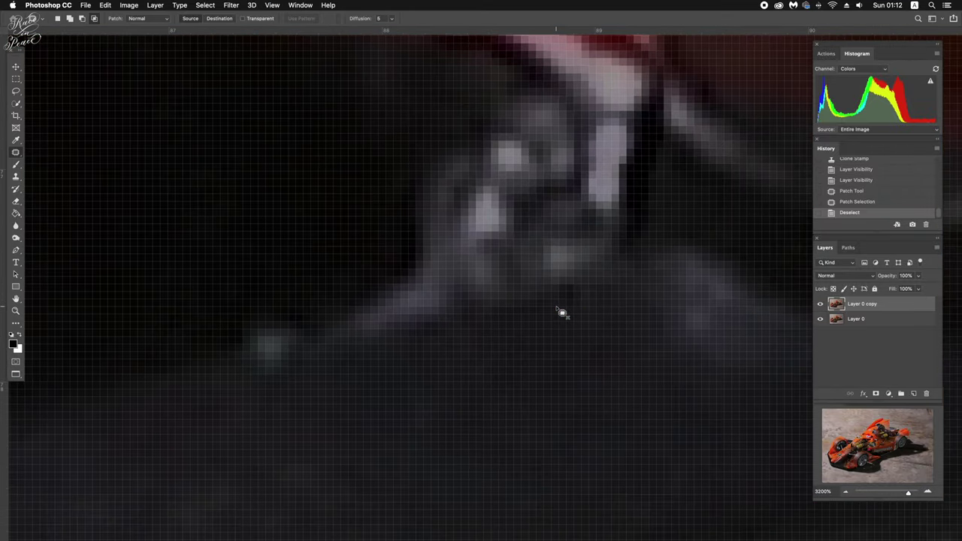
pyautogui.moveTo(265, 319)
pyautogui.mouseDown()
pyautogui.moveTo(308, 391)
pyautogui.moveTo(301, 321)
pyautogui.mouseUp()
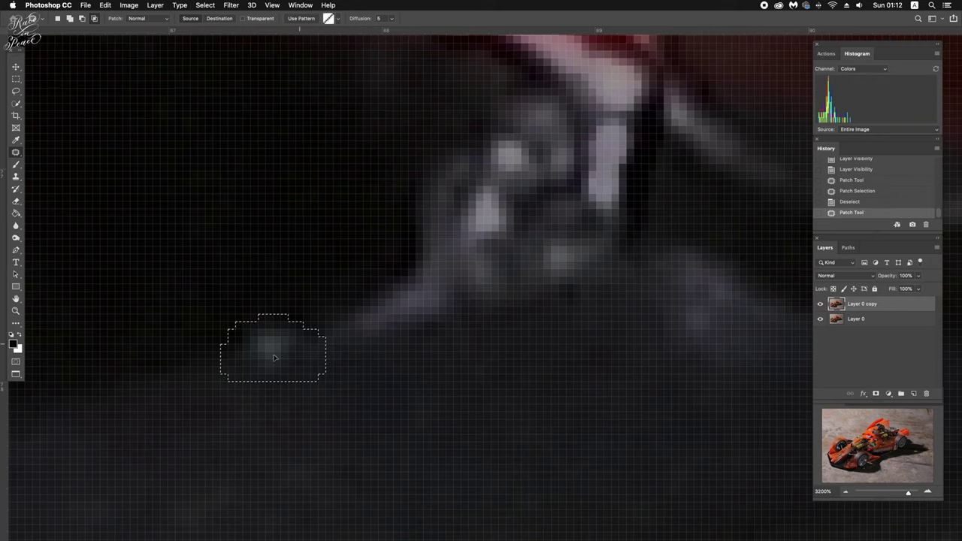
pyautogui.moveTo(275, 359); pyautogui.dragTo(210, 380)
pyautogui.press('super+d')
pyautogui.press('super+0')
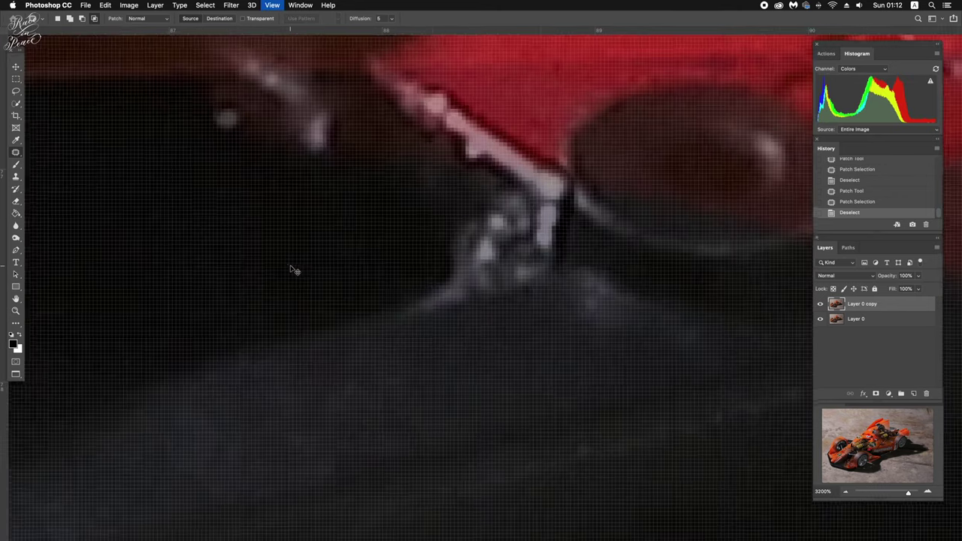
pyautogui.press('super+minus')
pyautogui.press('super+minus')
pyautogui.press('super+minus')
pyautogui.press('super+minus')
pyautogui.press('super+minus')
pyautogui.press('super+minus')
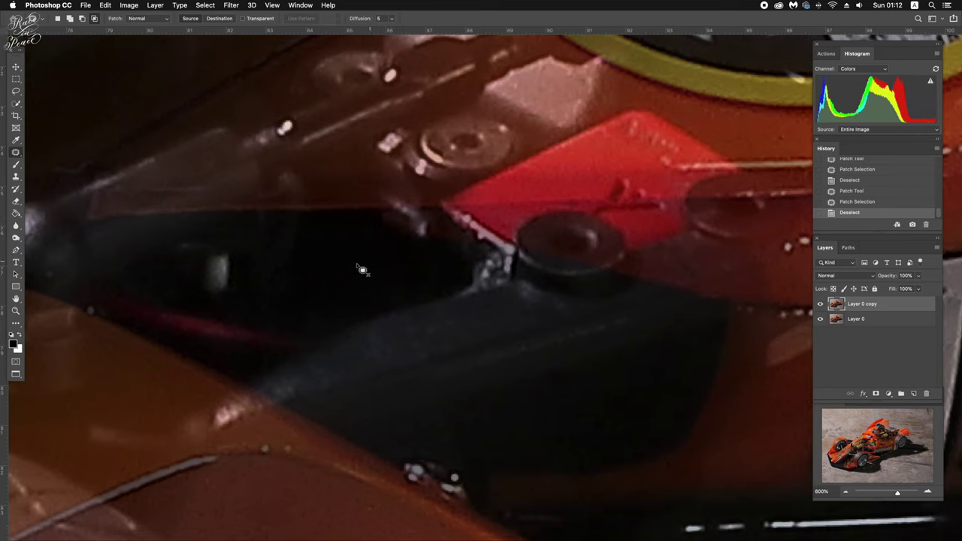
# Zoom in on the grey speck beside the dark ball joint, trying a patch outline first.
pyautogui.scroll(3, 363, 284)
pyautogui.scroll(3, 364, 284)
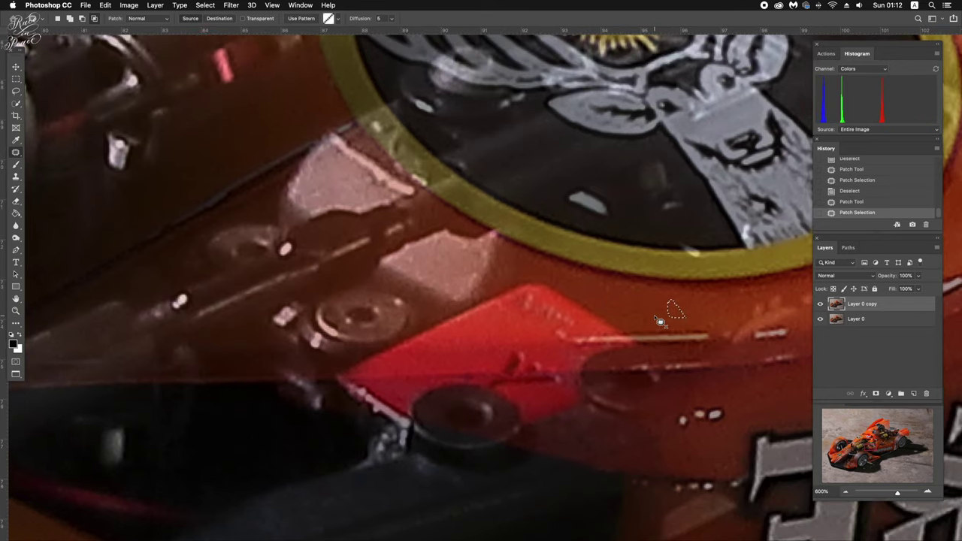
pyautogui.hscroll(-5, 646, 312)
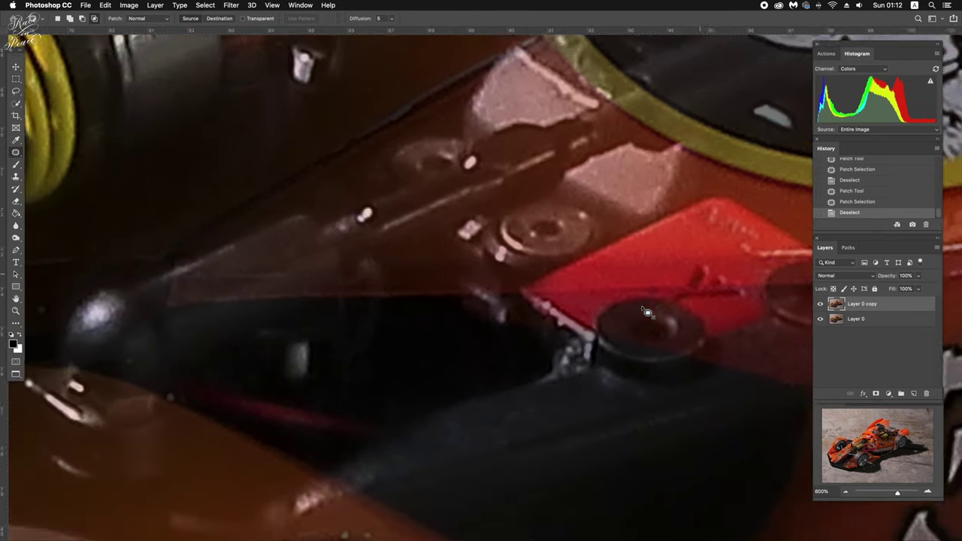
pyautogui.scroll(-3, 647, 312)
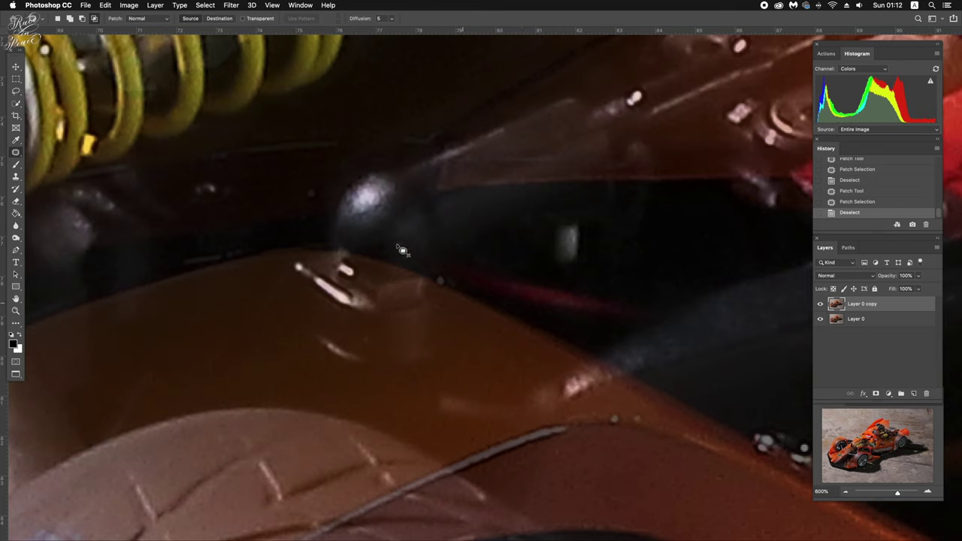
pyautogui.moveTo(406, 257); pyautogui.dragTo(427, 240)
pyautogui.moveTo(365, 339); pyautogui.dragTo(382, 360)
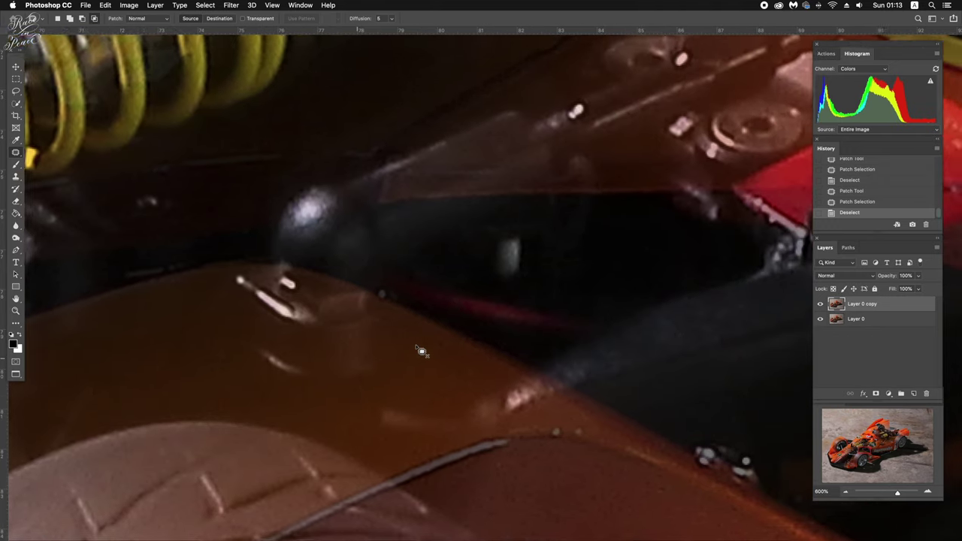
pyautogui.press('super+plus')
pyautogui.press('super+plus')
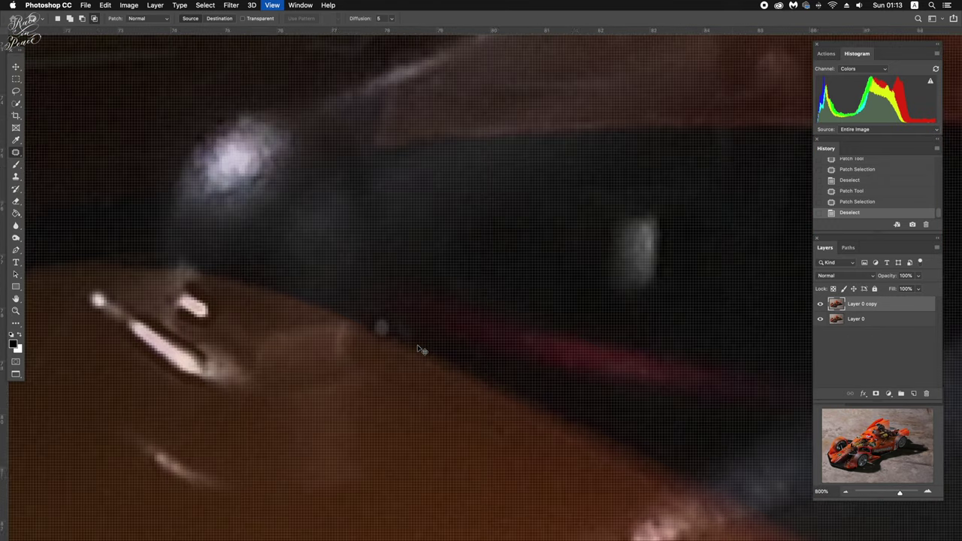
pyautogui.press('super+plus')
pyautogui.press('super+plus')
# Clone Stamp at size 26 from clean orange body pixels over the grey speck, then zoom out.
pyautogui.press('super+minus')
pyautogui.press('s')
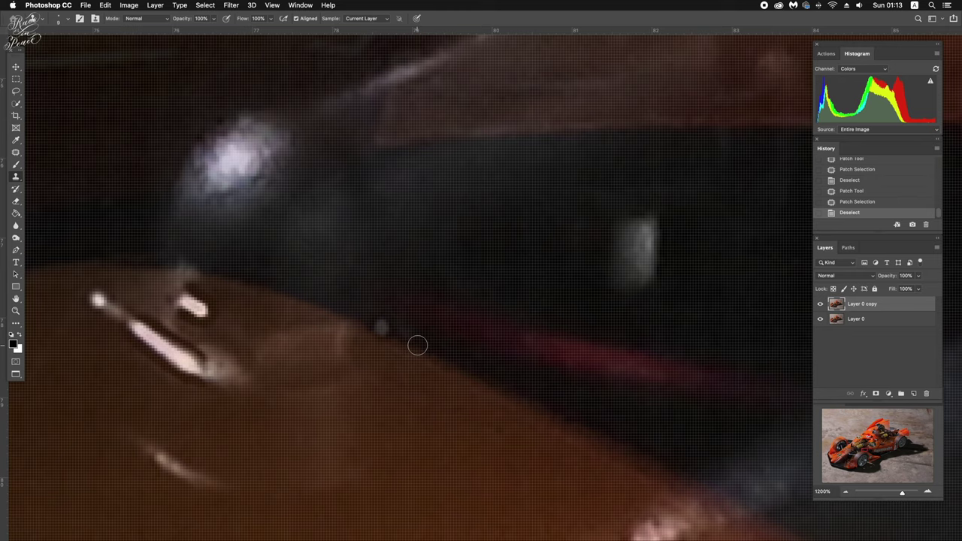
pyautogui.press(']')
pyautogui.press(']')
pyautogui.press(']')
pyautogui.keyDown('alt'); pyautogui.click(415, 350); pyautogui.keyUp('alt')
pyautogui.click(377, 332)
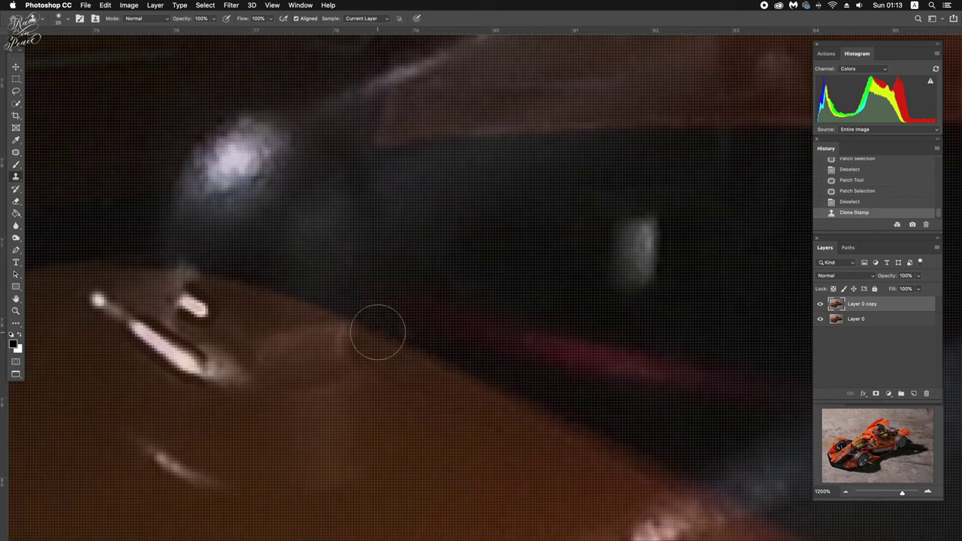
pyautogui.click(377, 333)
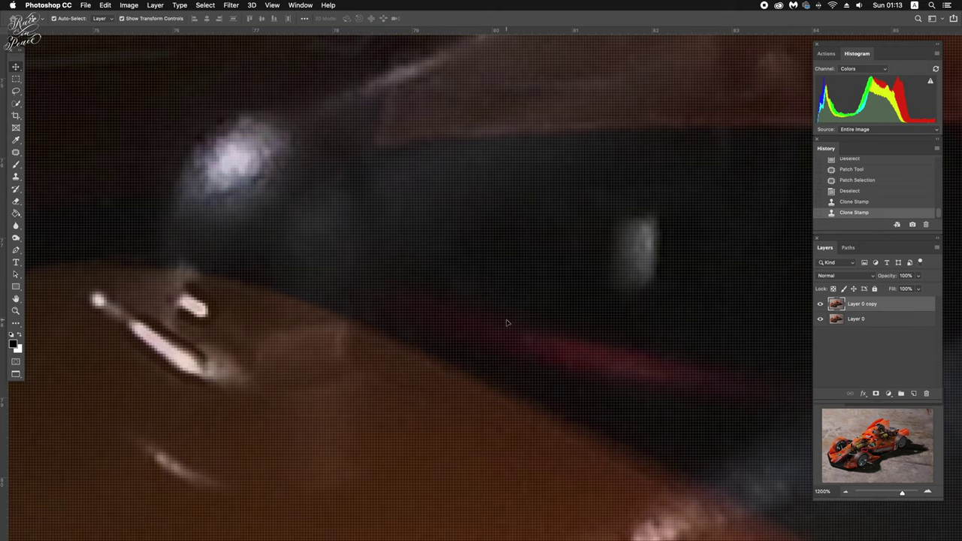
pyautogui.press('super+minus')
pyautogui.press('super+minus')
pyautogui.press('super+minus')
pyautogui.press('super+minus')
# Patch the blemish on the tire's dark sidewall and the scratch on the tread.
pyautogui.scroll(-3, 510, 325)
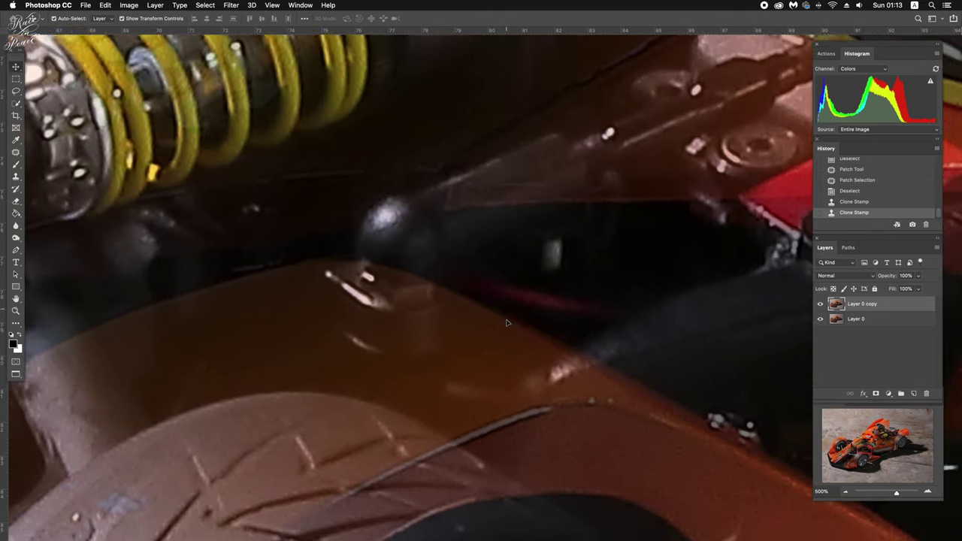
pyautogui.scroll(-3, 510, 325)
pyautogui.scroll(-3, 510, 324)
pyautogui.scroll(-3, 516, 323)
pyautogui.hscroll(-3, 515, 323)
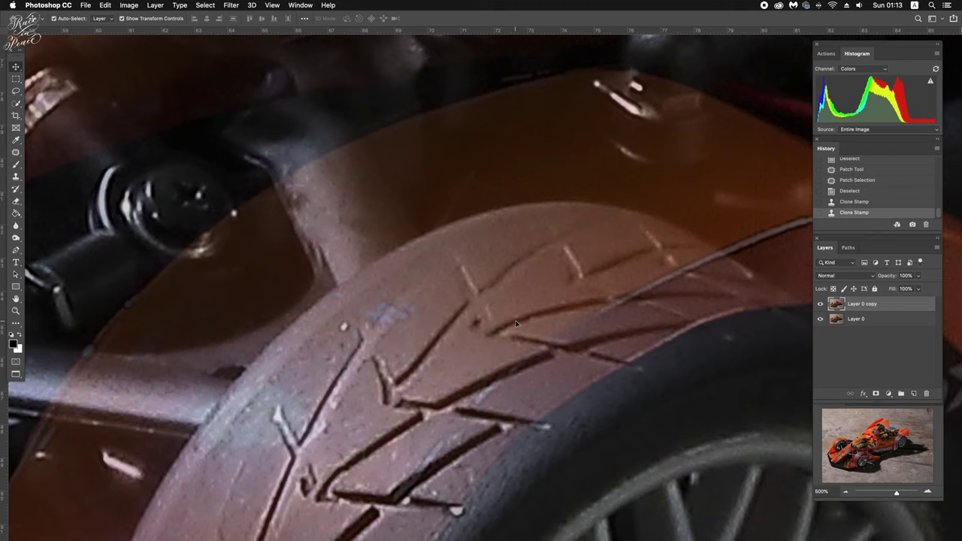
pyautogui.press('j')
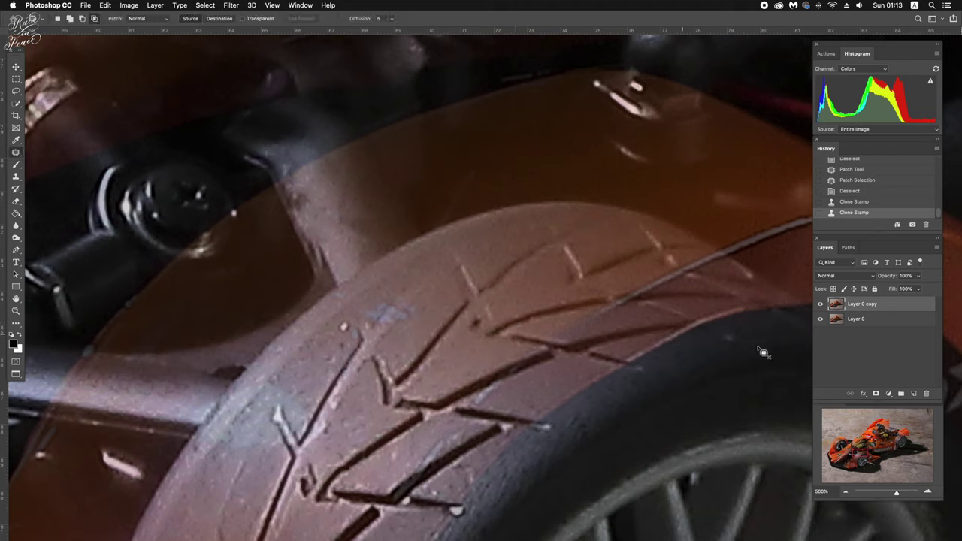
pyautogui.moveTo(733, 335); pyautogui.dragTo(721, 354)
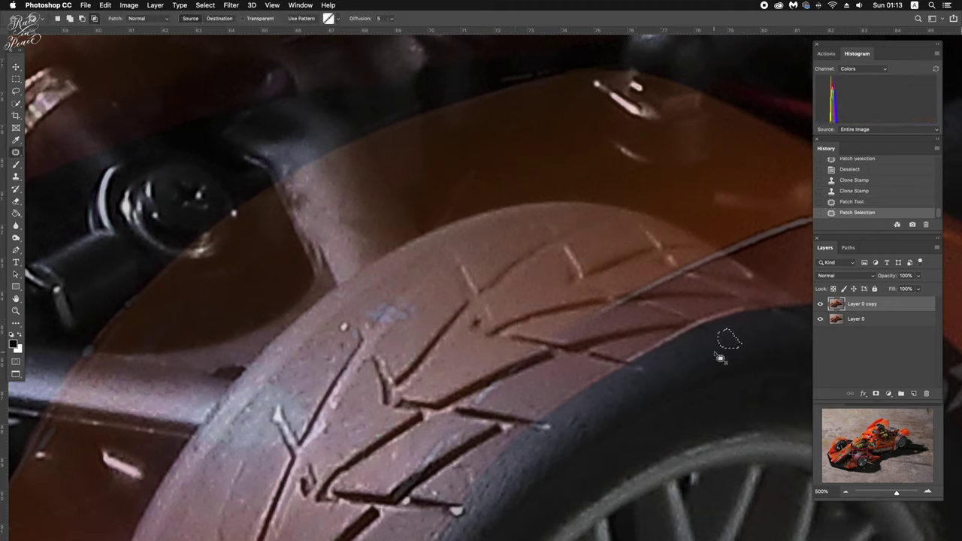
pyautogui.hotkey('ctrl', 'd')
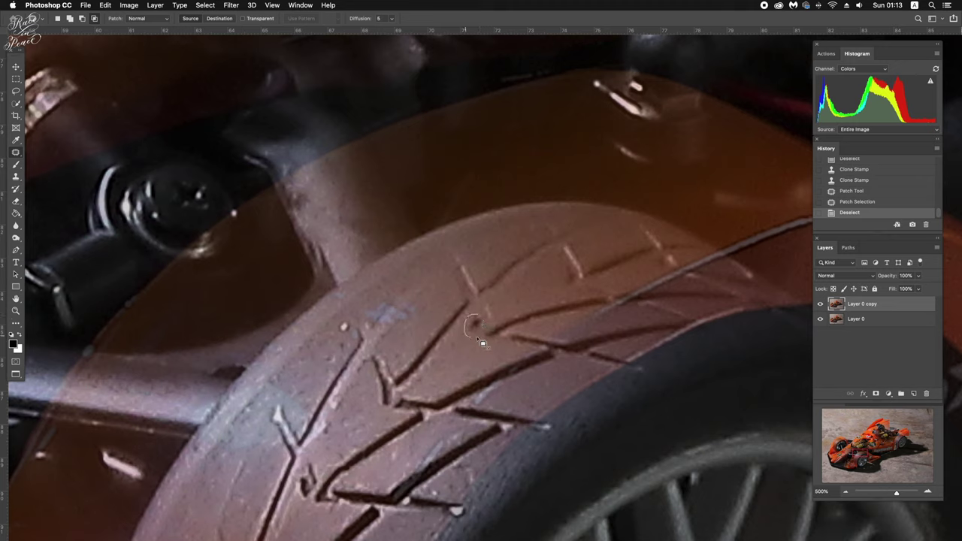
pyautogui.moveTo(485, 331); pyautogui.dragTo(450, 351)
pyautogui.hotkey('ctrl', 'd')
# Pan across the tire and try outlining another small scratch on the tread.
pyautogui.hscroll(-5, 369, 299)
pyautogui.hscroll(-5, 376, 307)
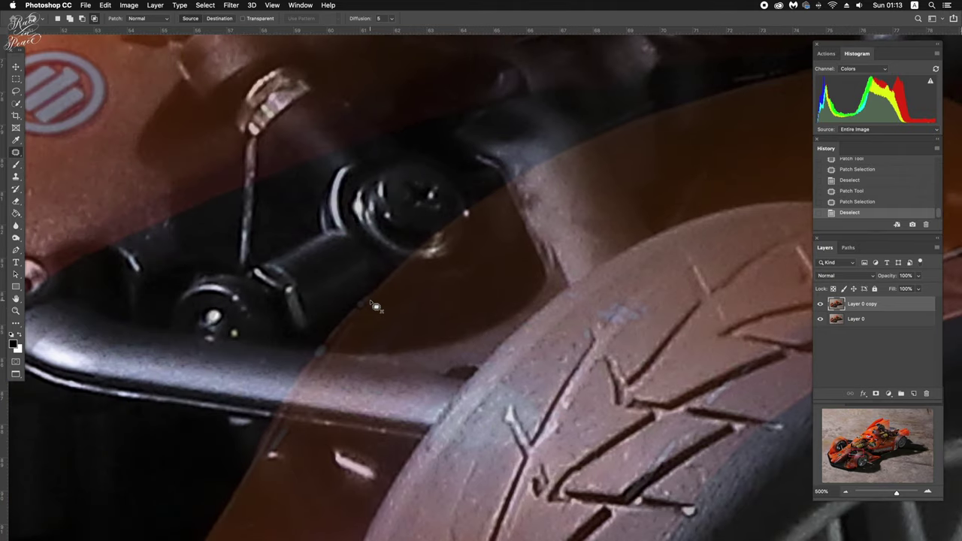
pyautogui.scroll(-5, 376, 307)
pyautogui.hscroll(3, 375, 306)
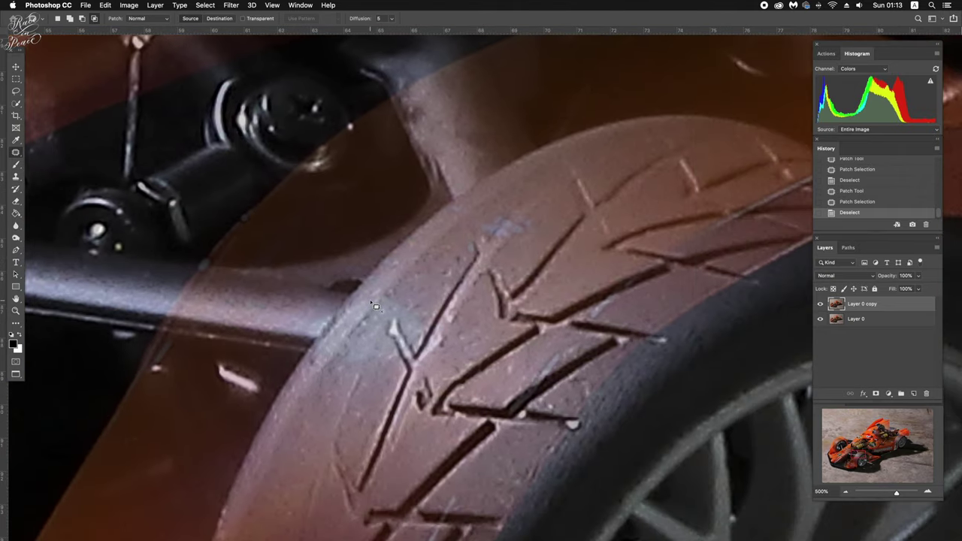
pyautogui.scroll(-3, 376, 307)
pyautogui.scroll(-3, 376, 307)
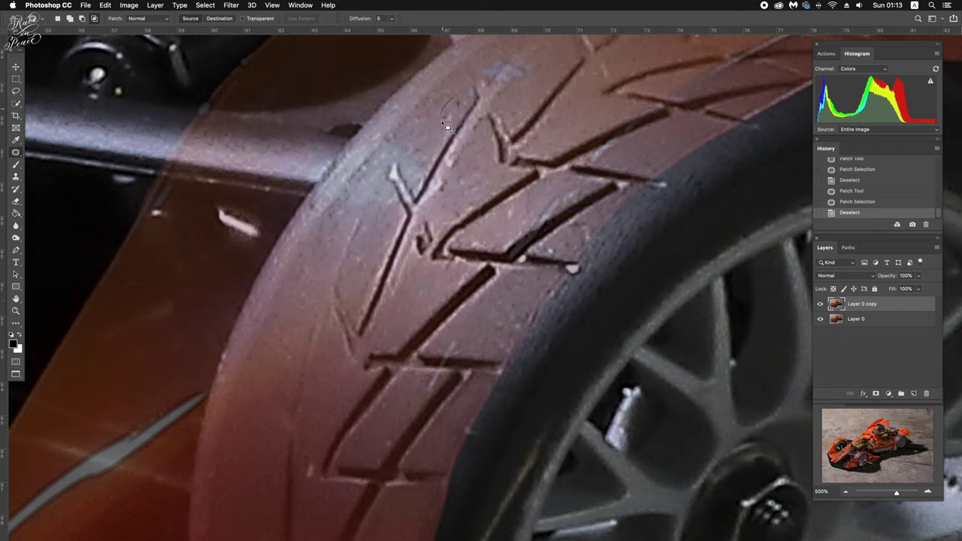
pyautogui.moveTo(467, 110); pyautogui.dragTo(464, 113)
pyautogui.scroll(-10, 393, 227)
pyautogui.hscroll(5, 393, 227)
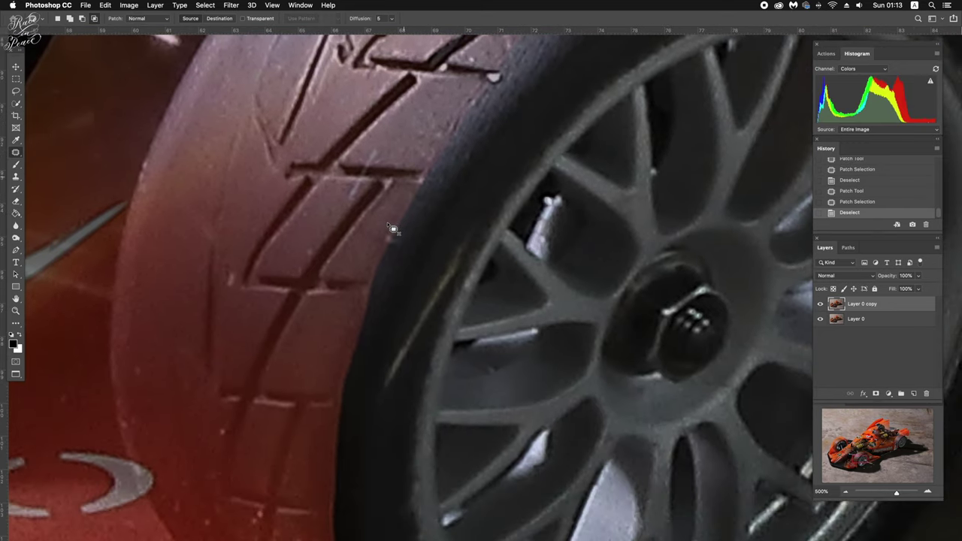
pyautogui.hscroll(-5, 395, 228)
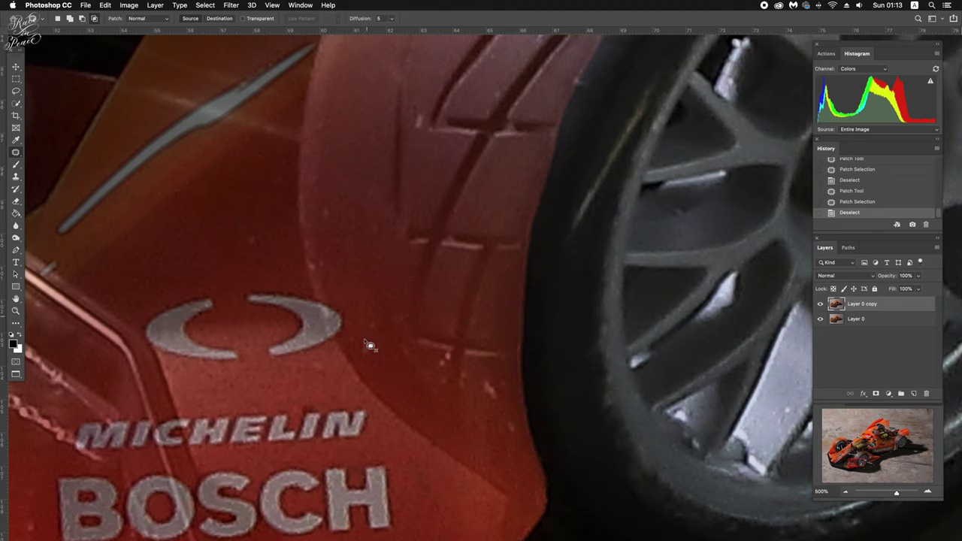
# Patch out five specks on the red side panel near the MICHELIN lettering.
pyautogui.moveTo(370, 345)
pyautogui.mouseDown()
pyautogui.moveTo(383, 322)
pyautogui.moveTo(364, 297)
pyautogui.mouseUp()
pyautogui.hotkey('ctrl', 'd')
pyautogui.moveTo(333, 209); pyautogui.dragTo(351, 254)
pyautogui.hotkey('ctrl', 'd')
pyautogui.moveTo(252, 234); pyautogui.dragTo(256, 248)
pyautogui.hotkey('ctrl', 'd')
pyautogui.moveTo(519, 425)
pyautogui.mouseDown()
pyautogui.moveTo(514, 436)
pyautogui.moveTo(513, 390)
pyautogui.moveTo(518, 423)
pyautogui.moveTo(492, 415)
pyautogui.mouseUp()
pyautogui.hotkey('ctrl', 'd')
pyautogui.hotkey('ctrl', 'd')
pyautogui.moveTo(499, 425); pyautogui.dragTo(501, 394)
pyautogui.hotkey('ctrl', 'd')
# Move toward the nose and try patching a spot beside the stick, then undo it.
pyautogui.hscroll(-10, 501, 393)
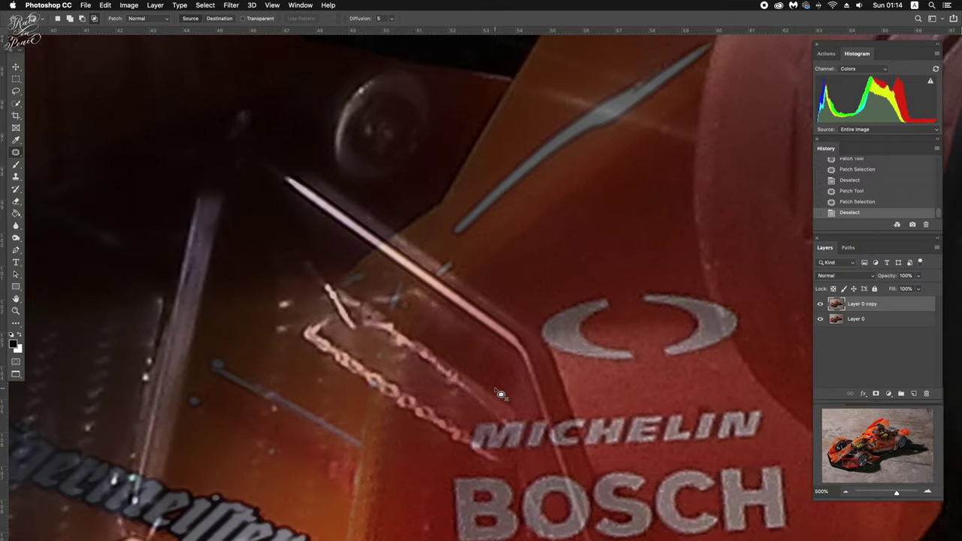
pyautogui.scroll(-9, 500, 394)
pyautogui.scroll(4, 500, 394)
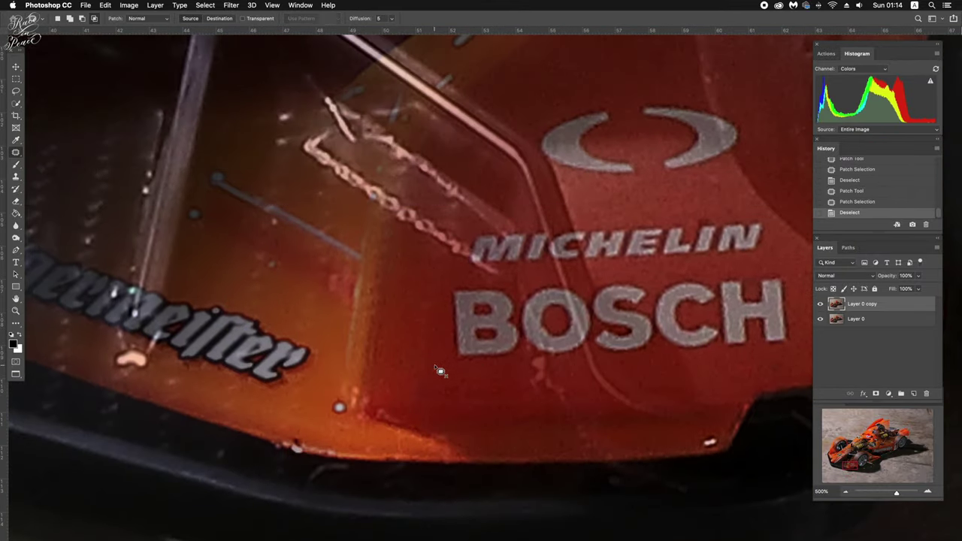
pyautogui.scroll(4, 440, 370)
pyautogui.hscroll(-4, 440, 370)
pyautogui.scroll(6, 440, 370)
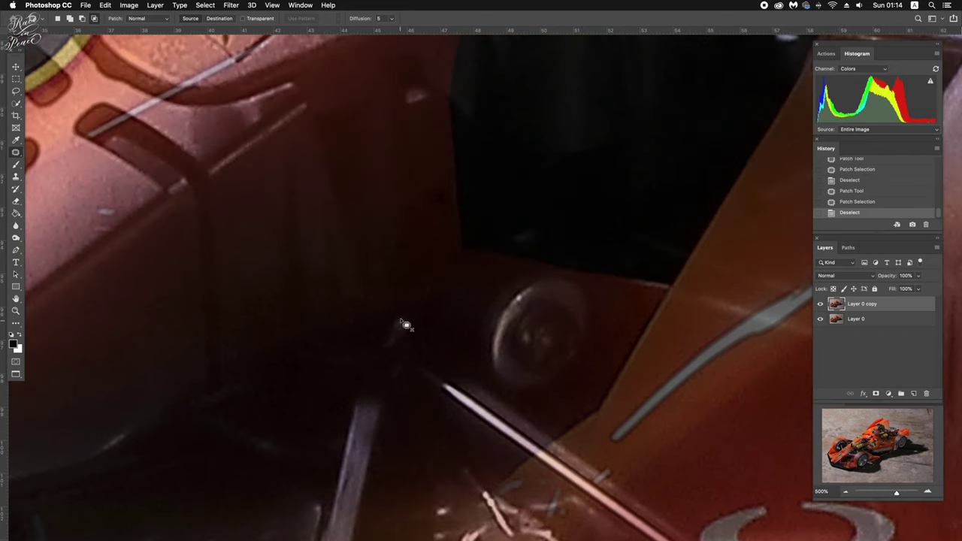
pyautogui.moveTo(404, 325); pyautogui.dragTo(368, 359)
pyautogui.hotkey('ctrl', 'z')
# Zoom in and Clone Stamp over the light speck below the stag emblem.
pyautogui.scroll(5, 381, 368)
pyautogui.hscroll(-3, 381, 369)
pyautogui.hscroll(-2, 381, 368)
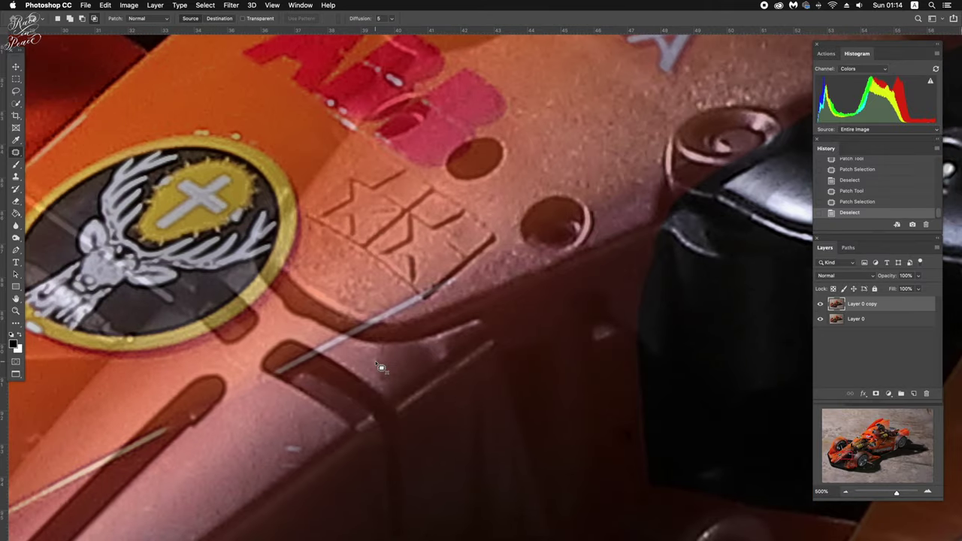
pyautogui.scroll(-2, 381, 368)
pyautogui.hscroll(-5, 381, 369)
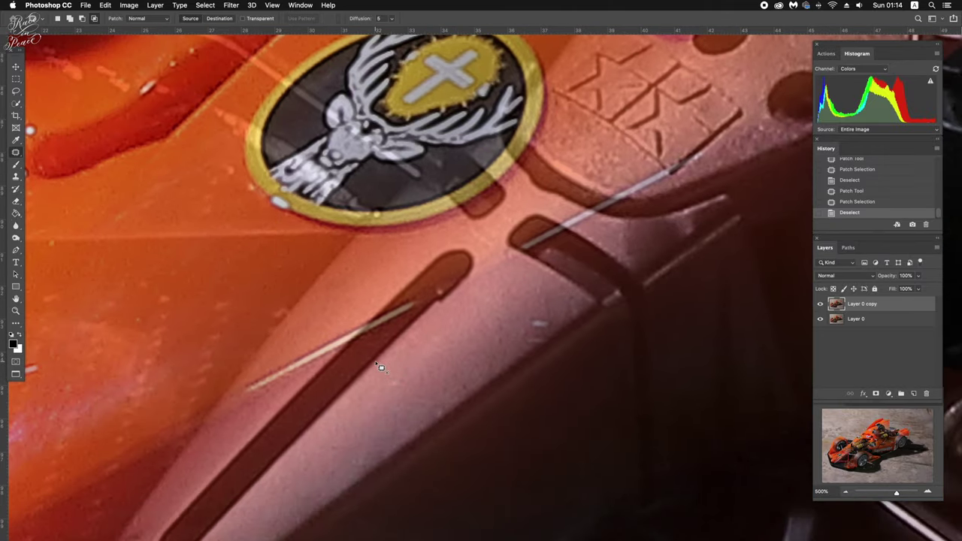
pyautogui.hotkey('ctrl', '+')
pyautogui.press('s')
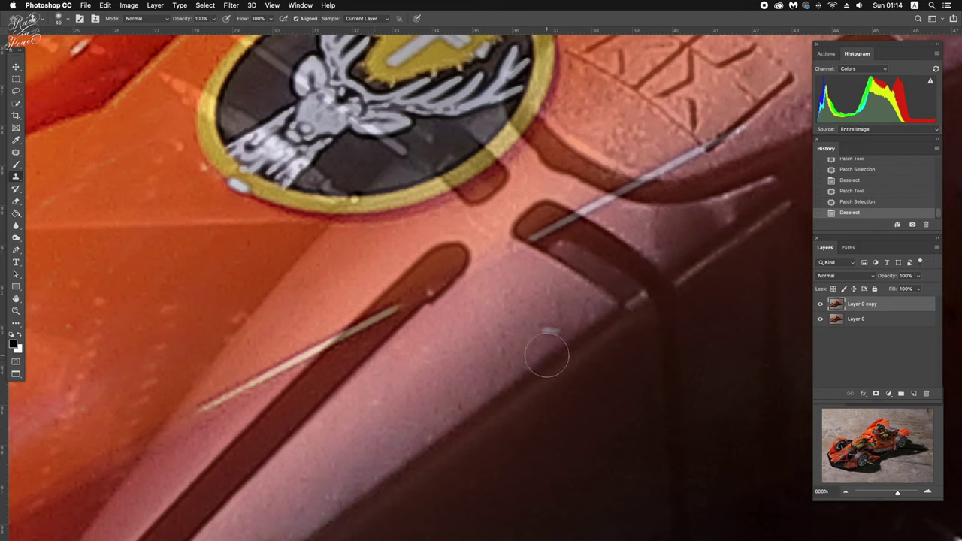
pyautogui.click(548, 354)
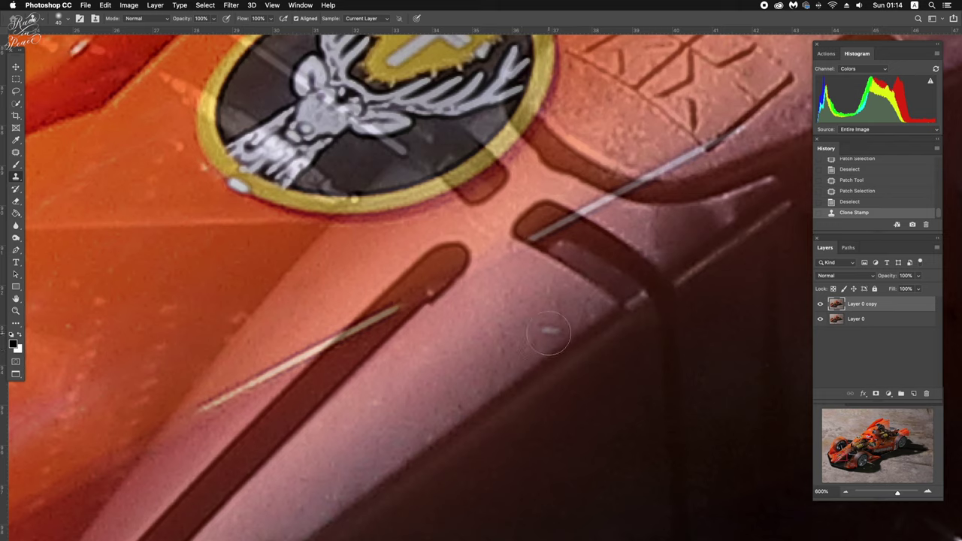
pyautogui.click(549, 335)
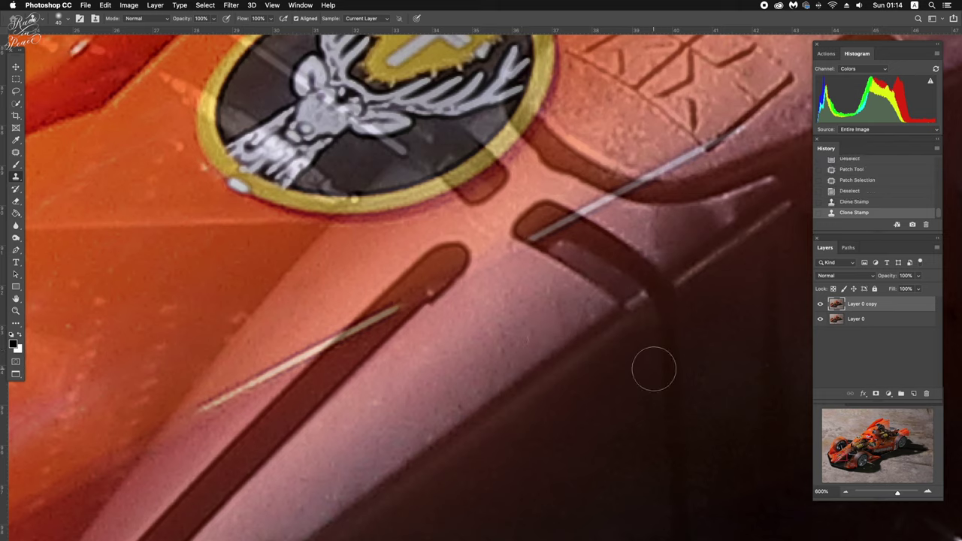
# Patch two more blemishes on the car nose and zoom out.
pyautogui.press('j')
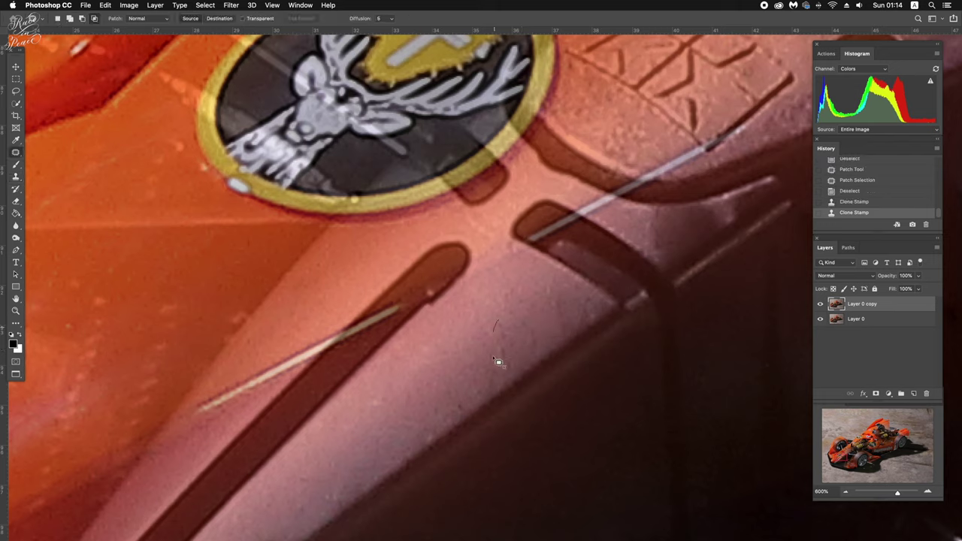
pyautogui.moveTo(498, 362)
pyautogui.mouseDown()
pyautogui.moveTo(516, 351)
pyautogui.moveTo(480, 353)
pyautogui.mouseUp()
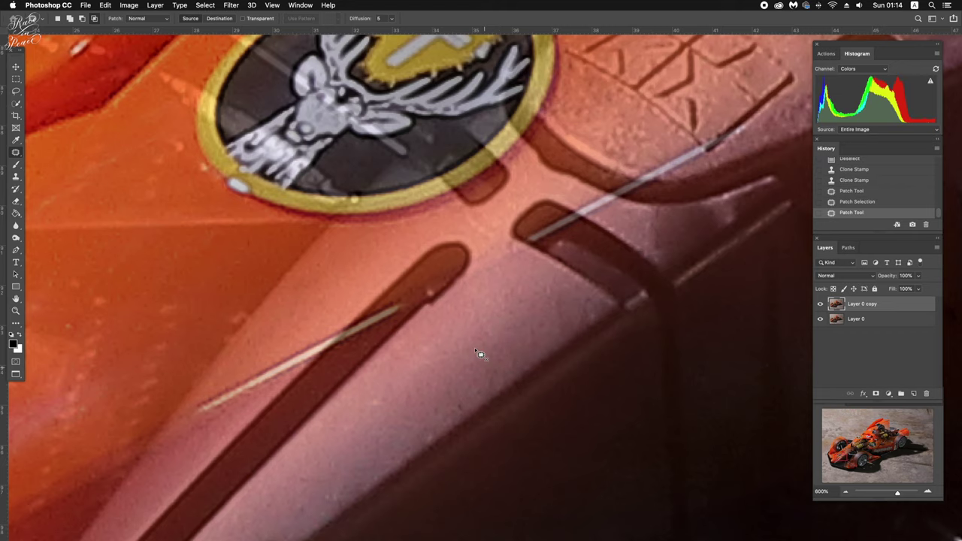
pyautogui.moveTo(462, 399)
pyautogui.mouseDown()
pyautogui.moveTo(464, 414)
pyautogui.moveTo(468, 373)
pyautogui.mouseUp()
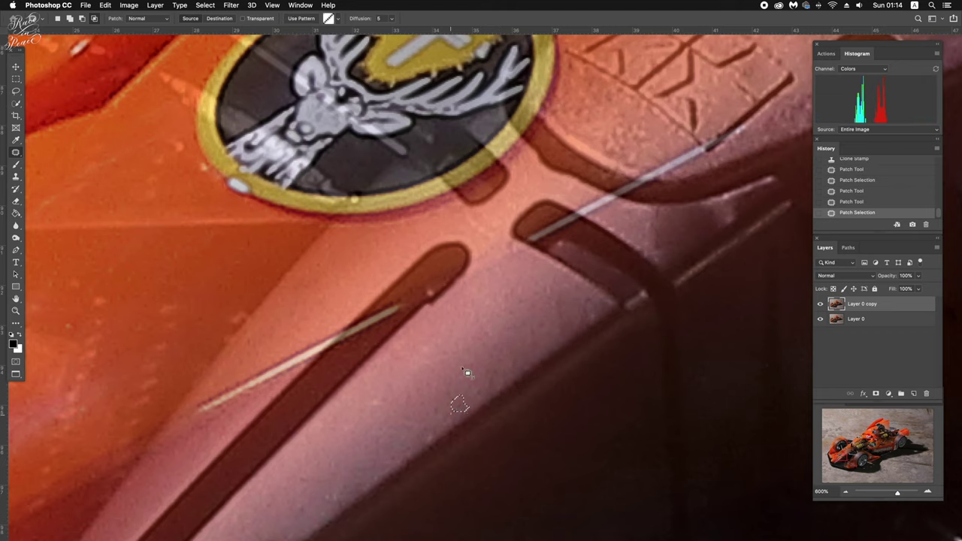
pyautogui.press('super+minus')
# Zoom in on the car's floor shadow and patch out two light spots.
pyautogui.press('super+minus')
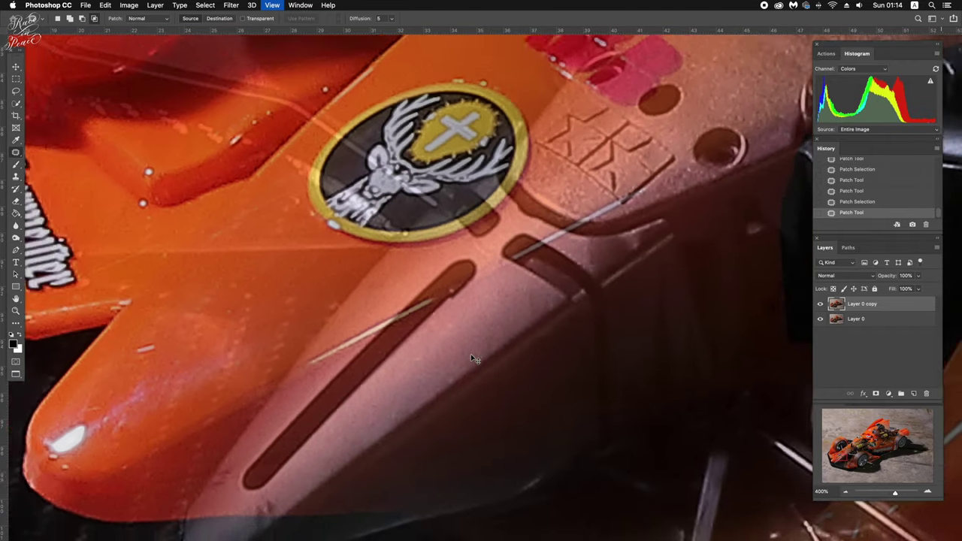
pyautogui.press('super+minus')
pyautogui.press('super+minus')
pyautogui.press('super+minus')
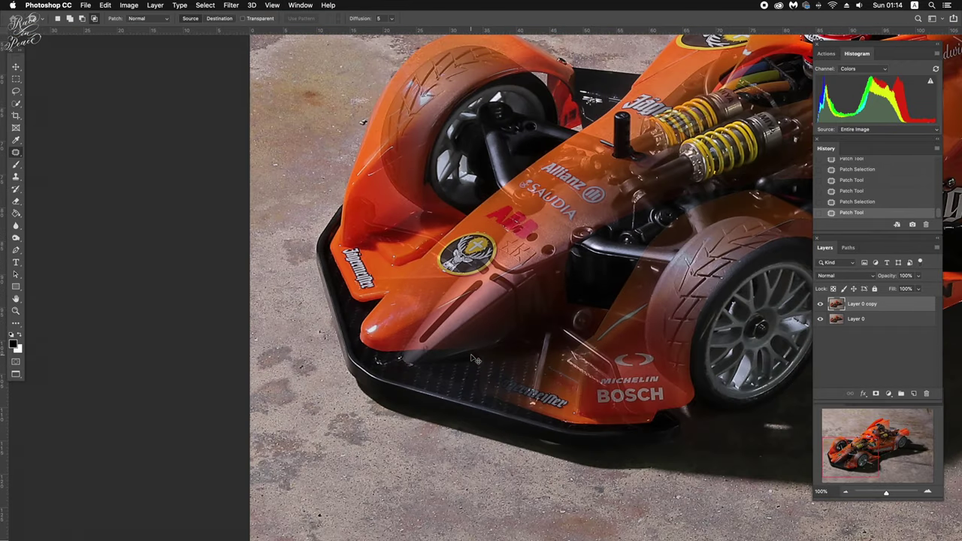
pyautogui.press('super+minus')
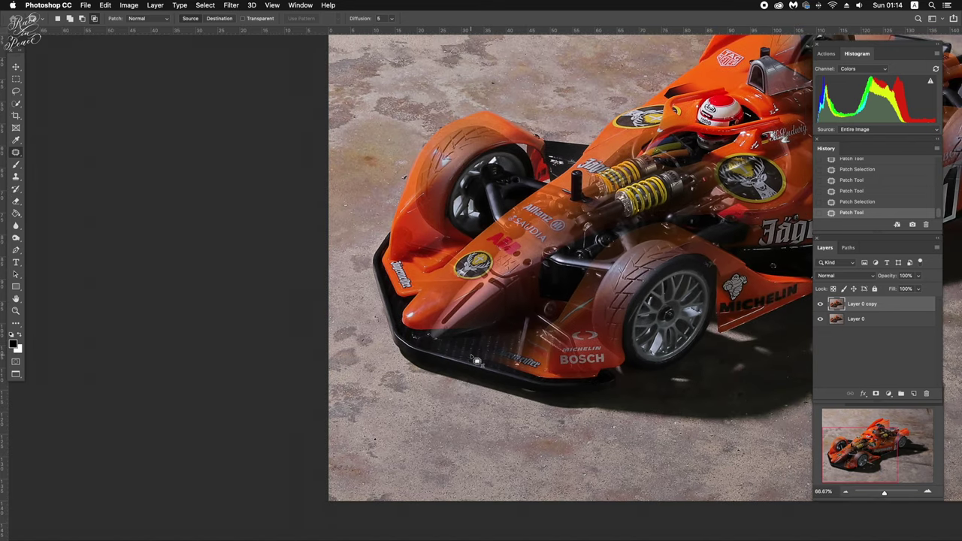
pyautogui.press('super+plus')
pyautogui.hscroll(-5, 477, 361)
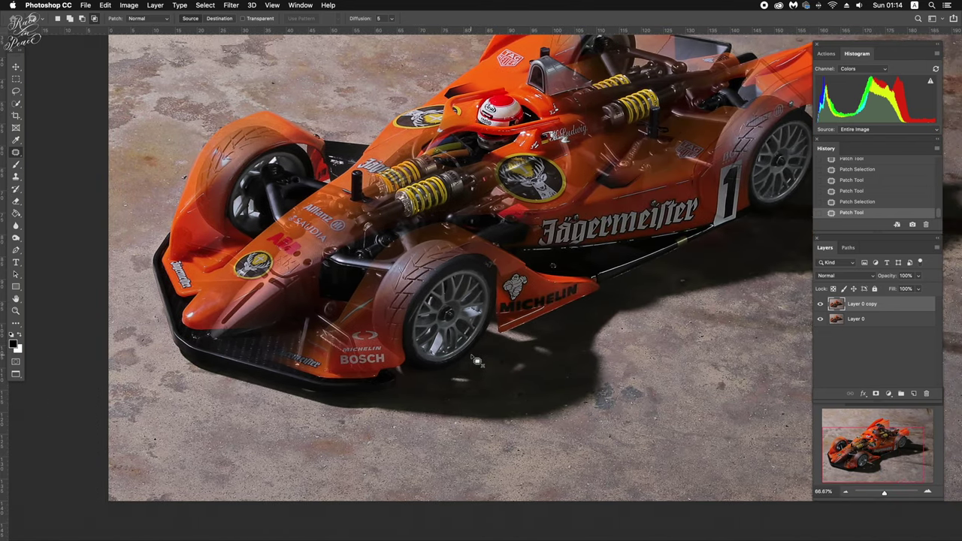
pyautogui.hscroll(3, 473, 362)
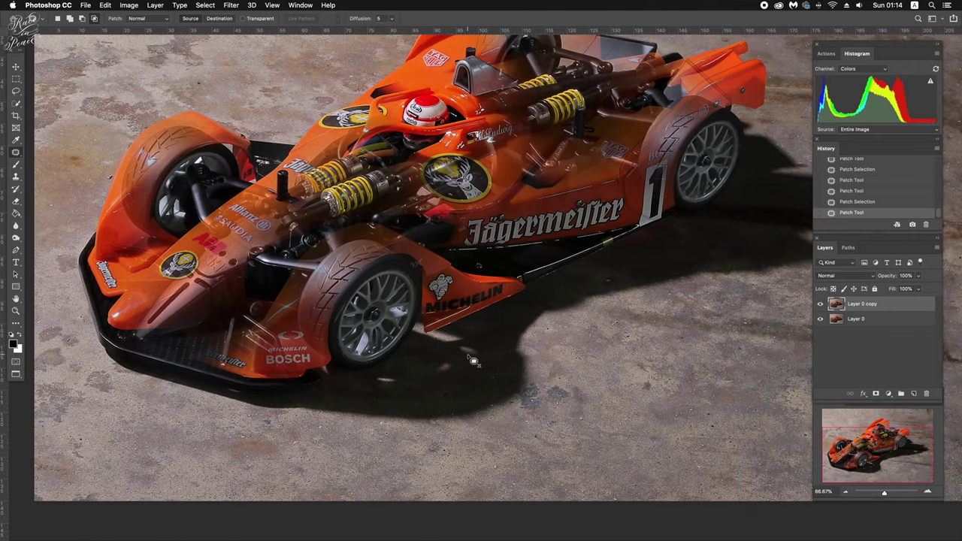
pyautogui.hscroll(7, 474, 361)
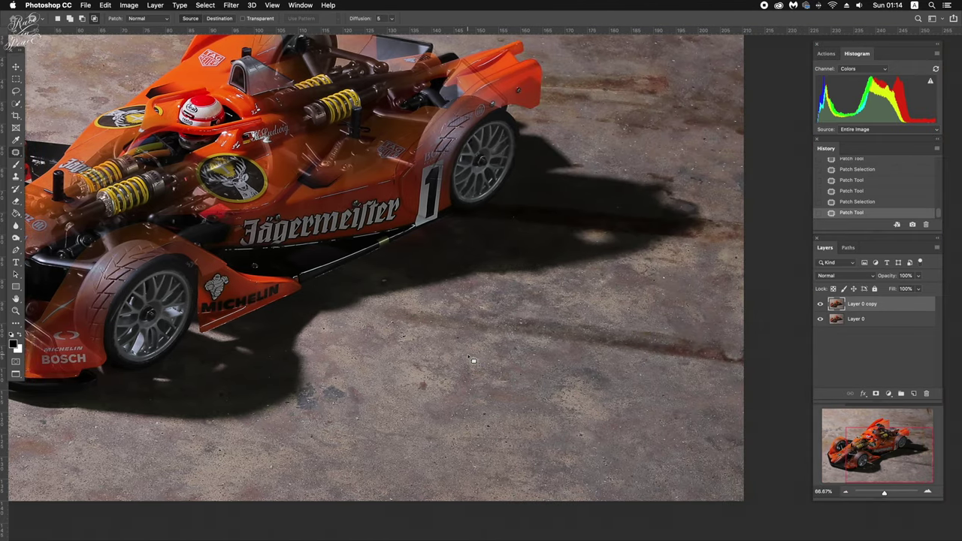
pyautogui.press('super+plus')
pyautogui.press('super+plus')
pyautogui.press('super+plus')
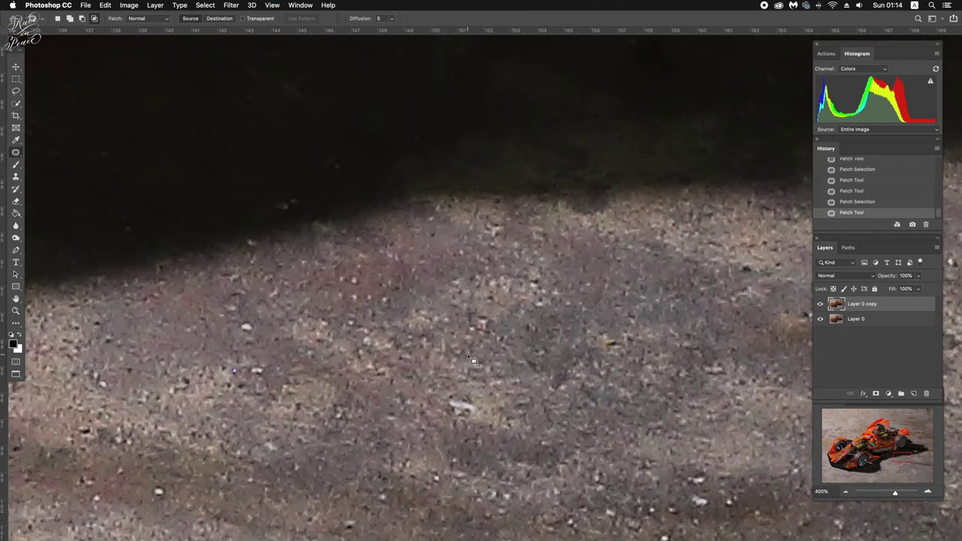
pyautogui.hscroll(2, 473, 361)
pyautogui.hscroll(5, 466, 362)
pyautogui.hscroll(5, 462, 362)
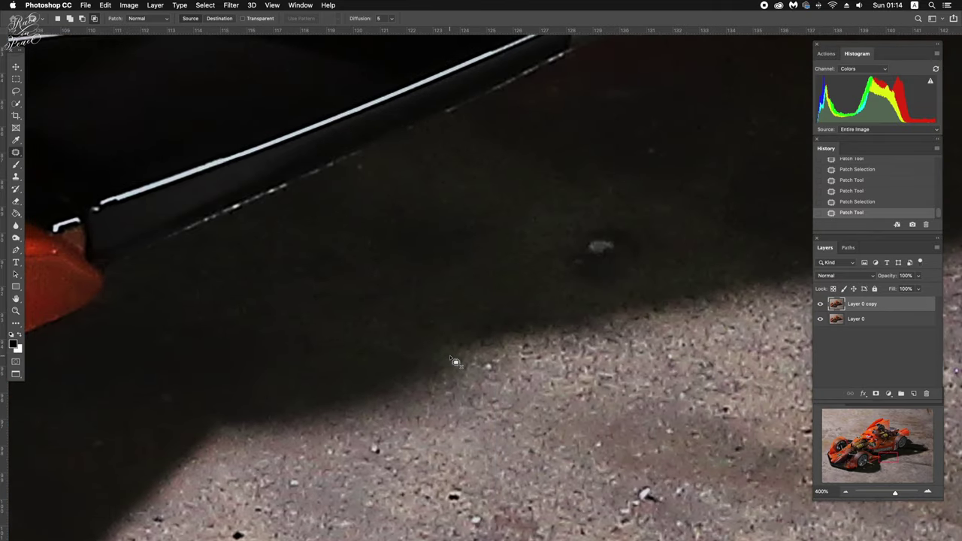
pyautogui.scroll(-3, 454, 362)
pyautogui.scroll(2, 454, 363)
pyautogui.hscroll(2, 454, 362)
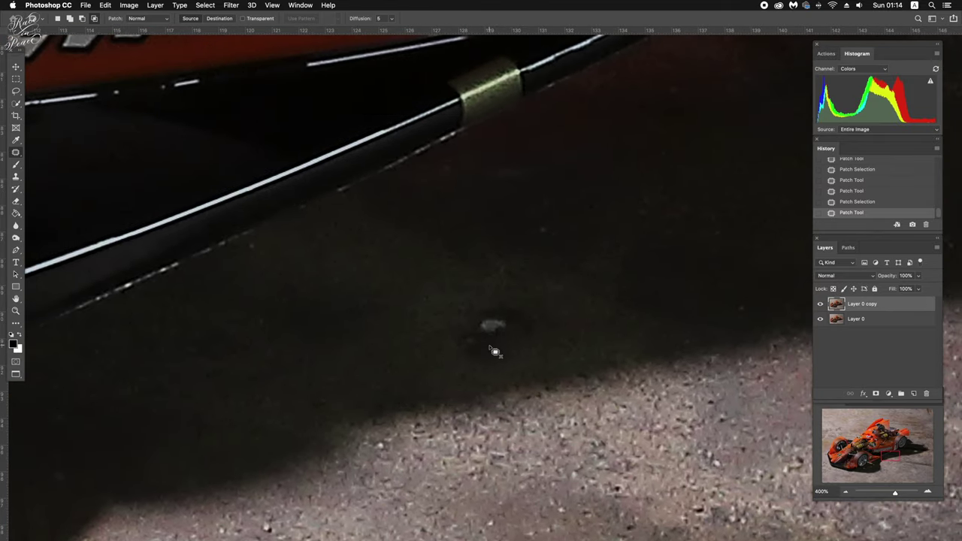
pyautogui.moveTo(531, 315); pyautogui.dragTo(433, 284)
pyautogui.click(544, 284)
pyautogui.moveTo(539, 221); pyautogui.dragTo(522, 242)
pyautogui.click(521, 243)
# Patch away the white speck in the shadow and zoom out to check.
pyautogui.hscroll(4, 518, 241)
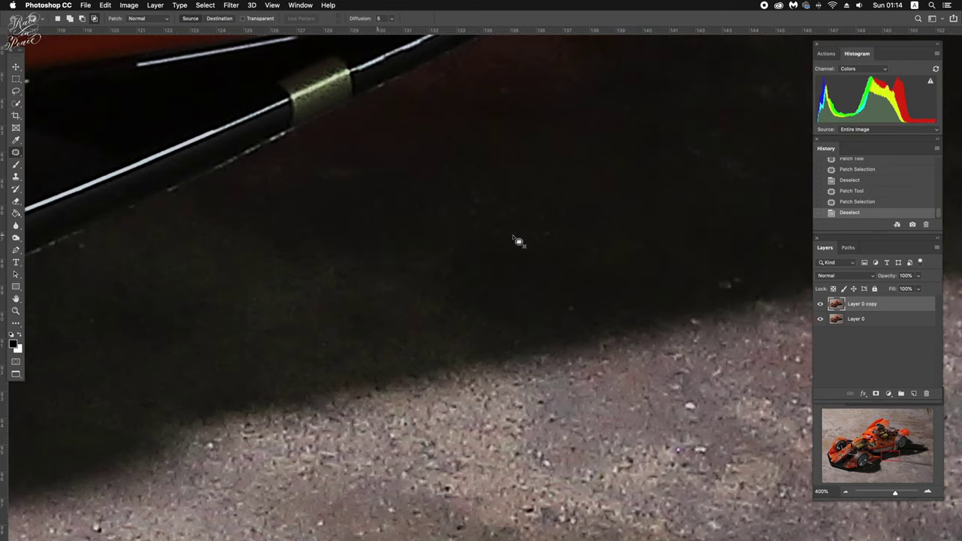
pyautogui.press('super+minus')
pyautogui.press('super+minus')
pyautogui.press('super+minus')
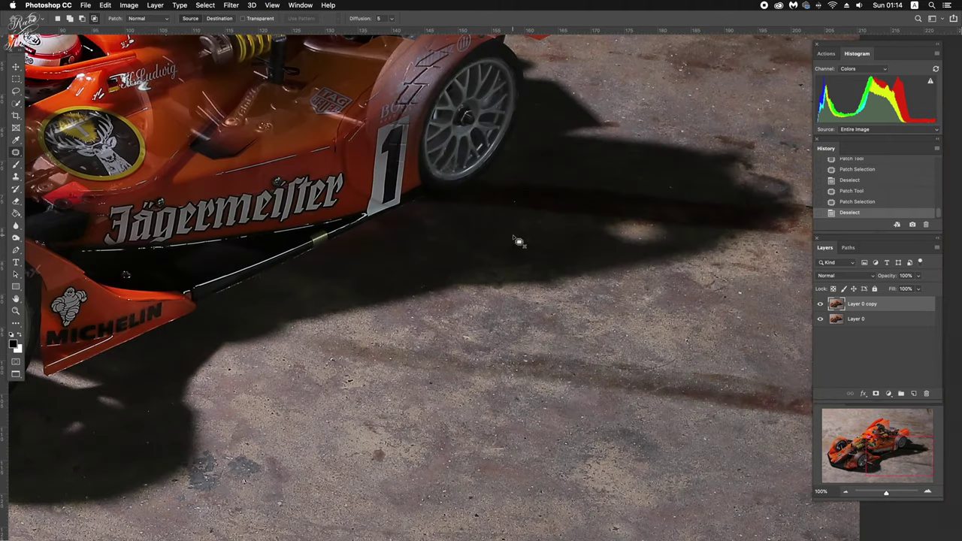
pyautogui.scroll(1, 518, 241)
pyautogui.scroll(1, 518, 241)
pyautogui.scroll(1, 517, 242)
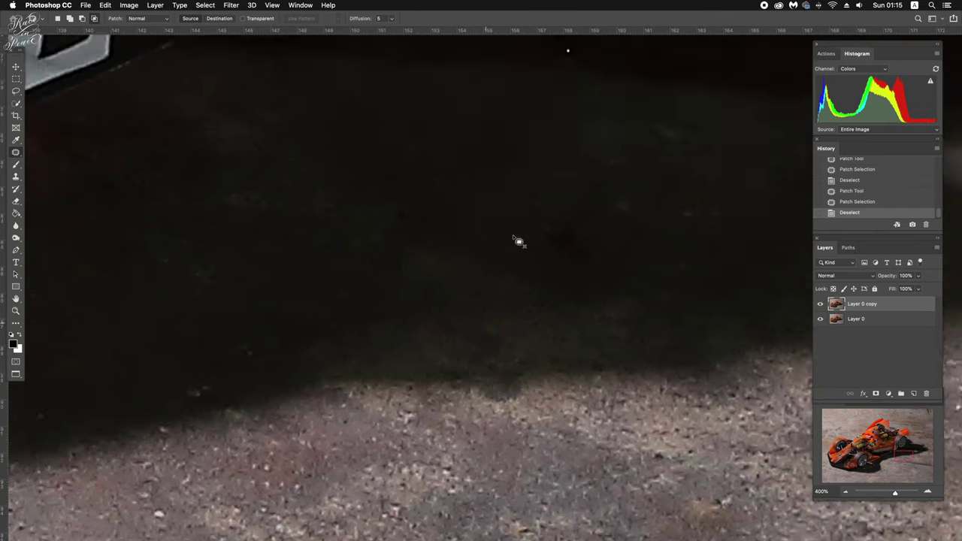
pyautogui.moveTo(516, 273); pyautogui.dragTo(575, 283)
pyautogui.press('super+minus')
pyautogui.press('super+minus')
pyautogui.press('super+minus')
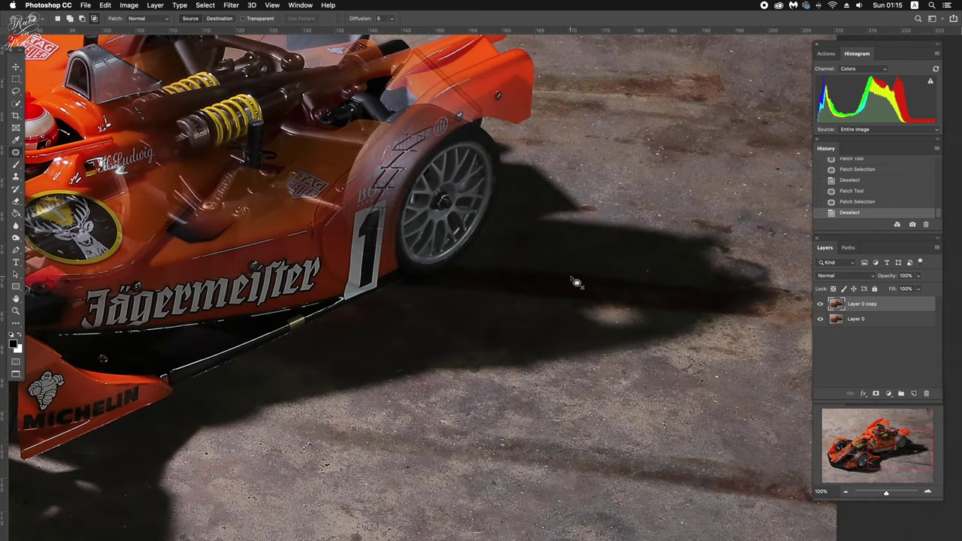
# Zoom back in on the shadow and patch out another speck.
pyautogui.scroll(-2, 576, 282)
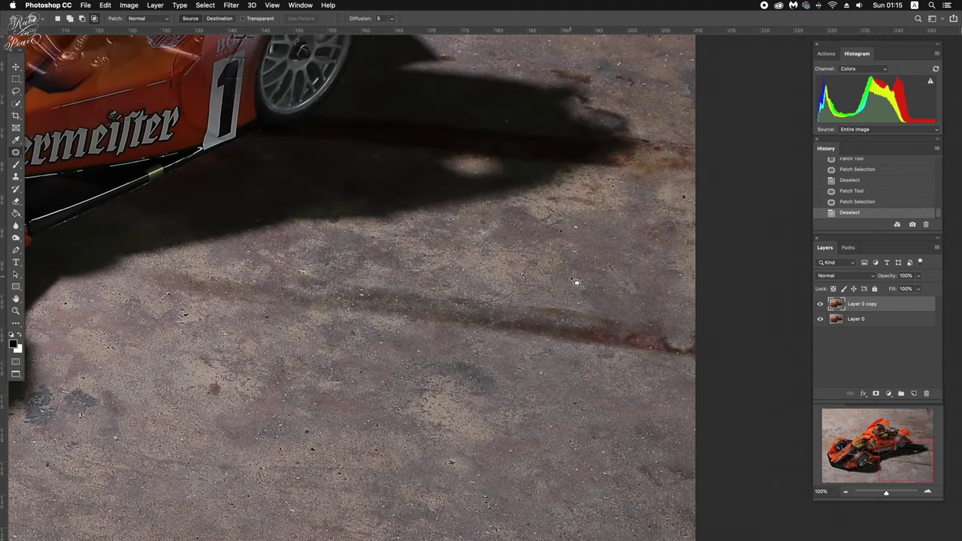
pyautogui.scroll(-2, 576, 282)
pyautogui.scroll(-2, 576, 282)
pyautogui.scroll(6, 576, 282)
pyautogui.scroll(2, 576, 282)
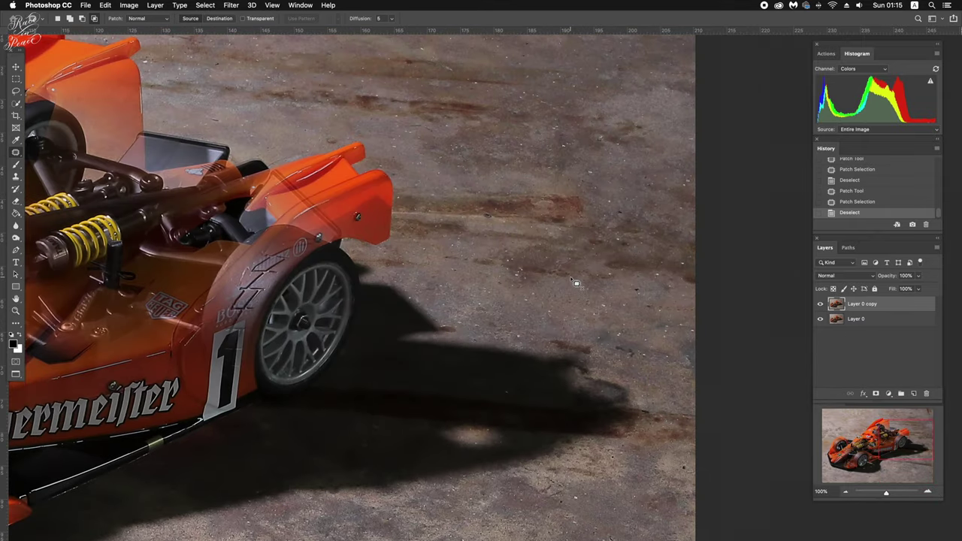
pyautogui.scroll(-1, 576, 282)
pyautogui.scroll(-1, 576, 283)
pyautogui.press('super+equal')
pyautogui.press('super+equal')
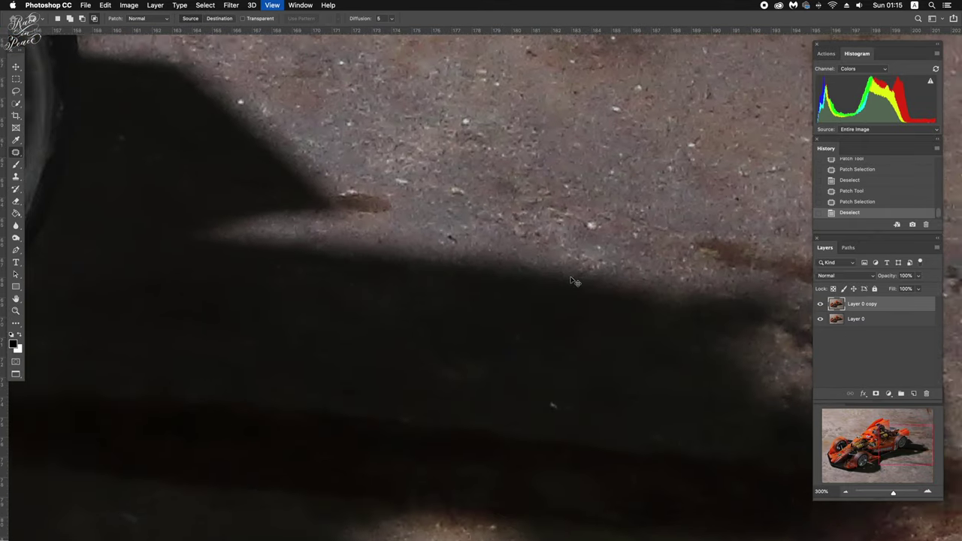
pyautogui.press('super+equal')
pyautogui.moveTo(564, 424); pyautogui.dragTo(621, 435)
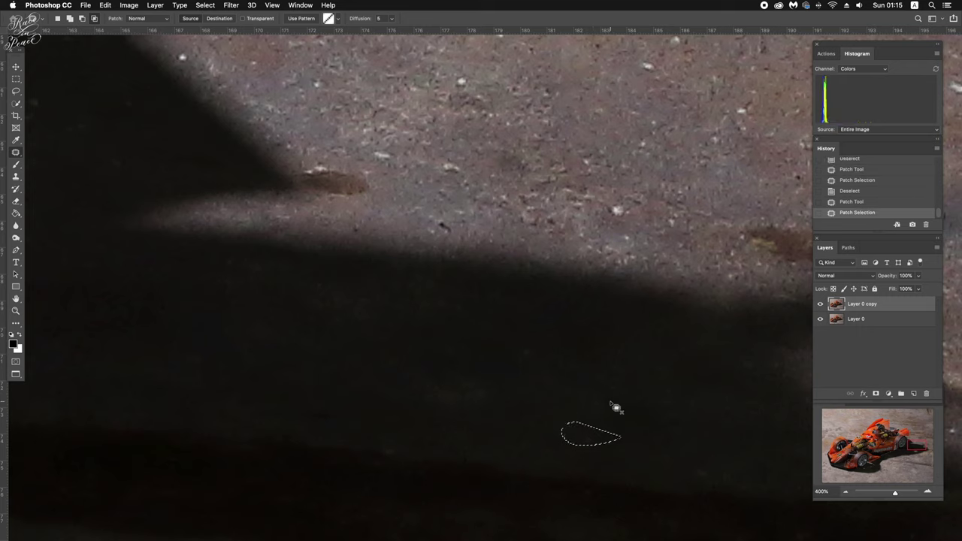
pyautogui.press('super+d')
# Patch two more small specks inside the shadow, then zoom out to review.
pyautogui.moveTo(536, 337); pyautogui.dragTo(579, 345)
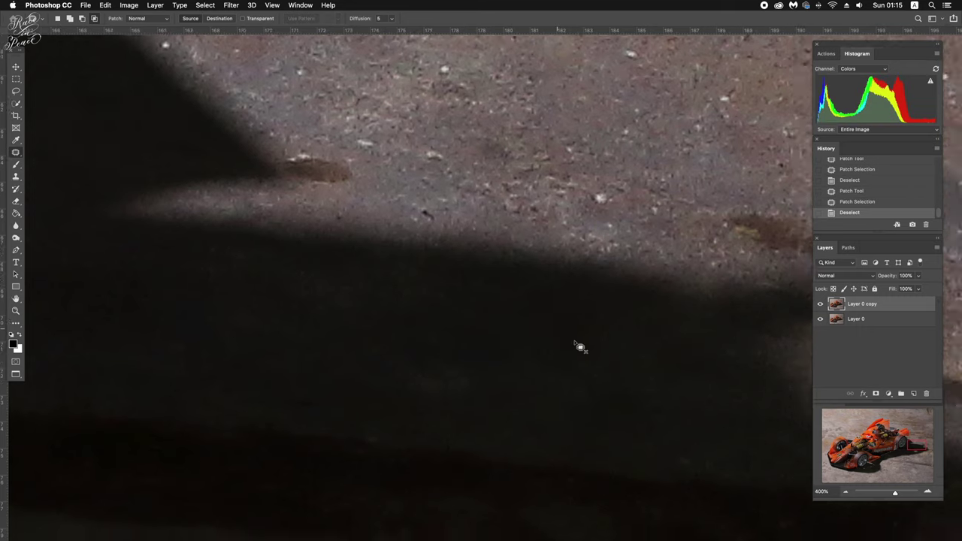
pyautogui.hscroll(5, 579, 346)
pyautogui.moveTo(471, 301); pyautogui.dragTo(488, 307)
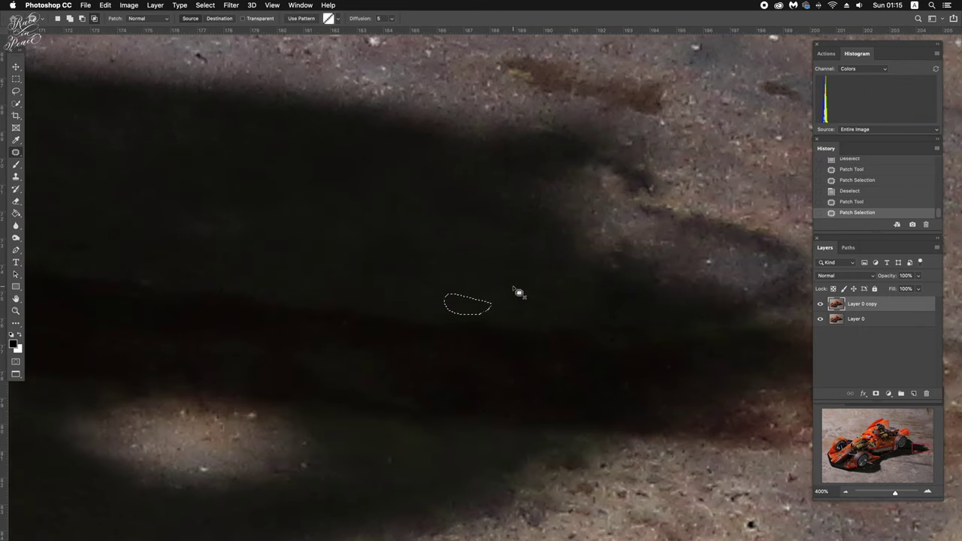
pyautogui.press('super+d')
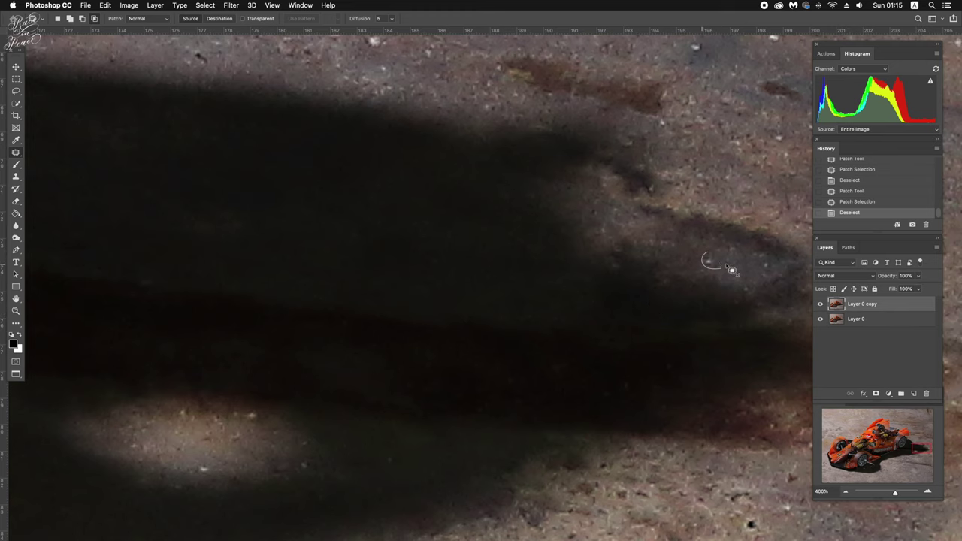
pyautogui.press('super+minus')
pyautogui.press('super+minus')
pyautogui.press('super+minus')
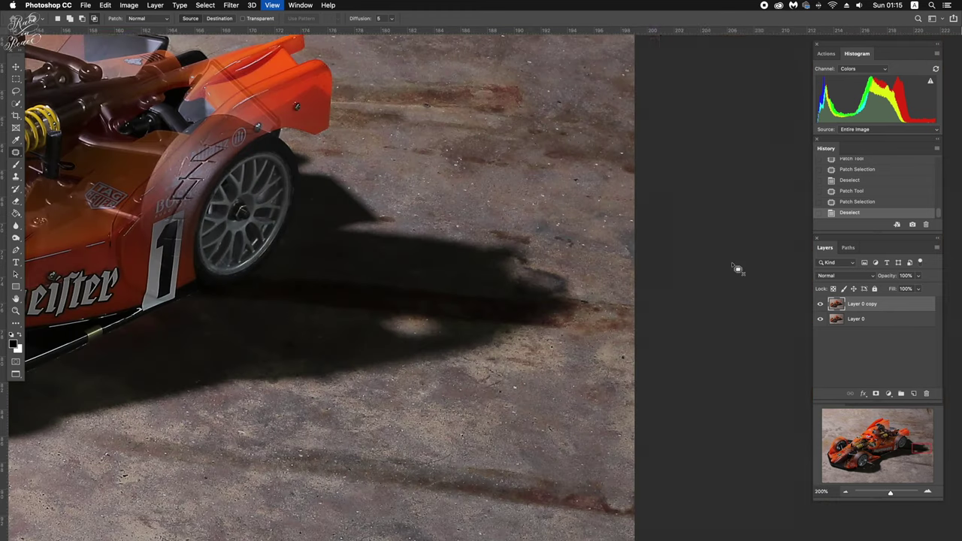
pyautogui.scroll(1, 737, 268)
pyautogui.scroll(4, 737, 269)
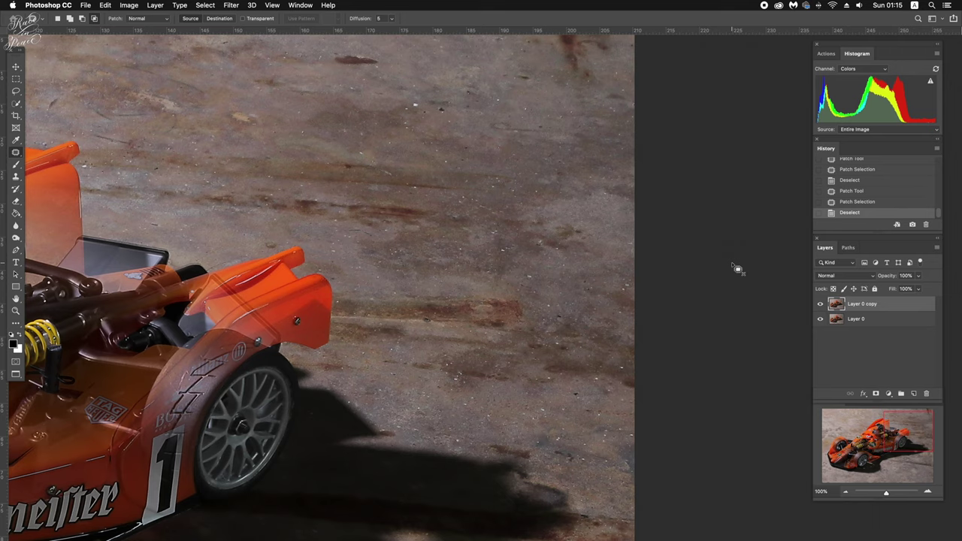
pyautogui.scroll(2, 737, 269)
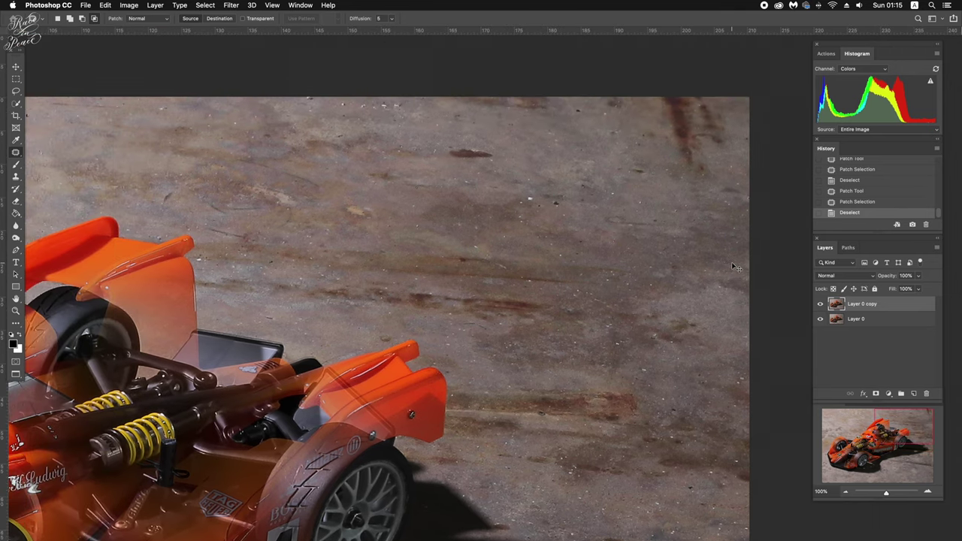
# Zoom in on the floor behind the car and patch away a white speck and a dark speck.
pyautogui.press('super+plus')
pyautogui.scroll(3, 735, 269)
pyautogui.press('super+plus')
pyautogui.scroll(2, 457, 334)
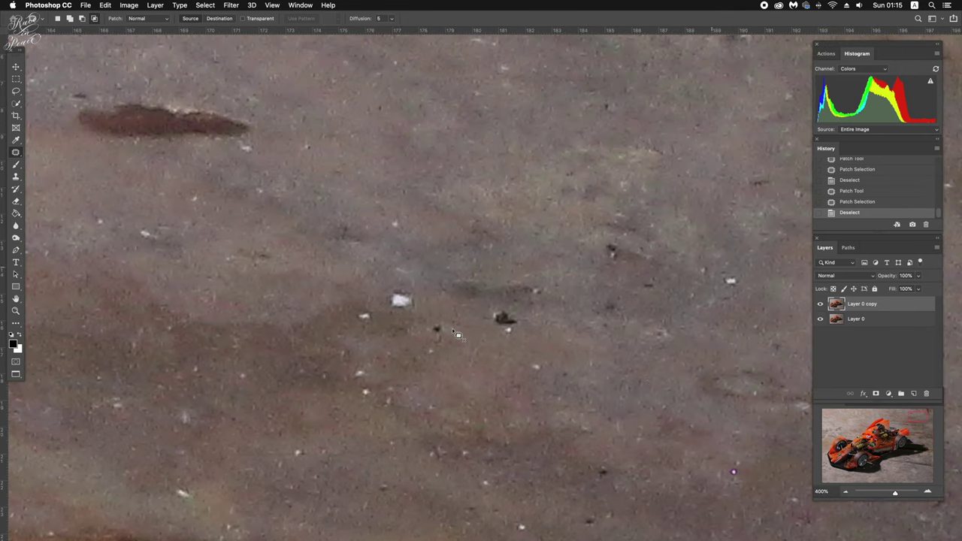
pyautogui.moveTo(404, 292); pyautogui.dragTo(450, 270)
pyautogui.press('super+d')
pyautogui.moveTo(506, 310); pyautogui.dragTo(571, 337)
pyautogui.press('super+d')
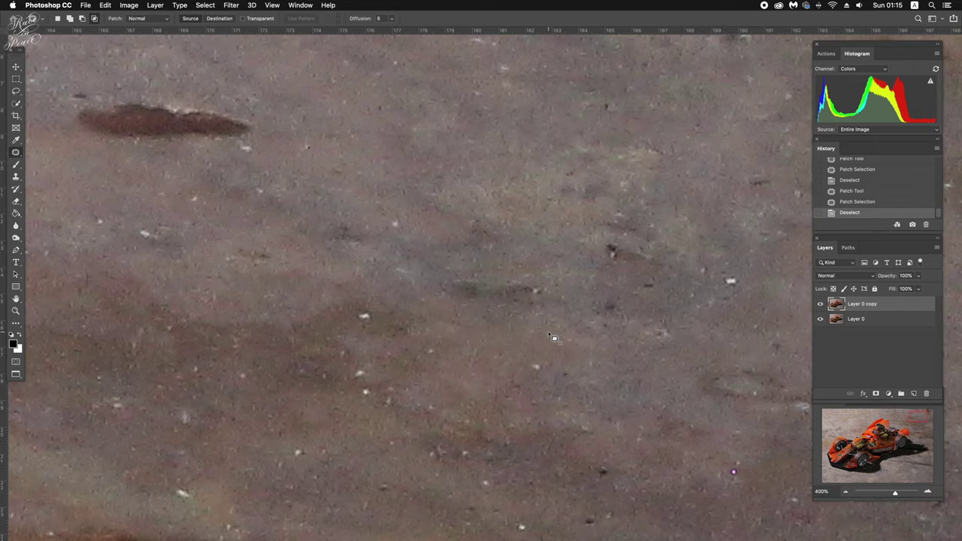
# Patch a floor mark further left with clean concrete texture.
pyautogui.press('super+minus')
pyautogui.press('super+minus')
pyautogui.hscroll(5, 551, 336)
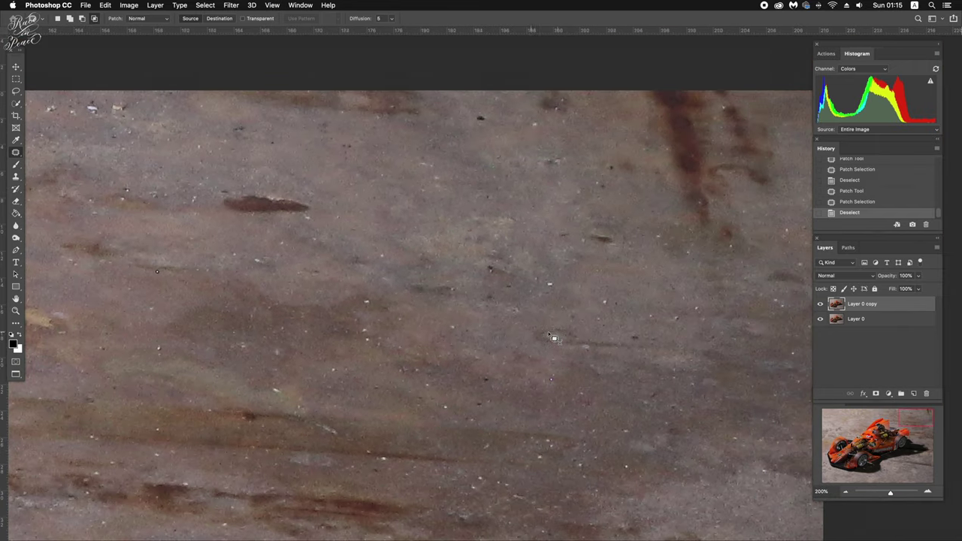
pyautogui.hscroll(-3, 557, 339)
pyautogui.hscroll(-2, 556, 339)
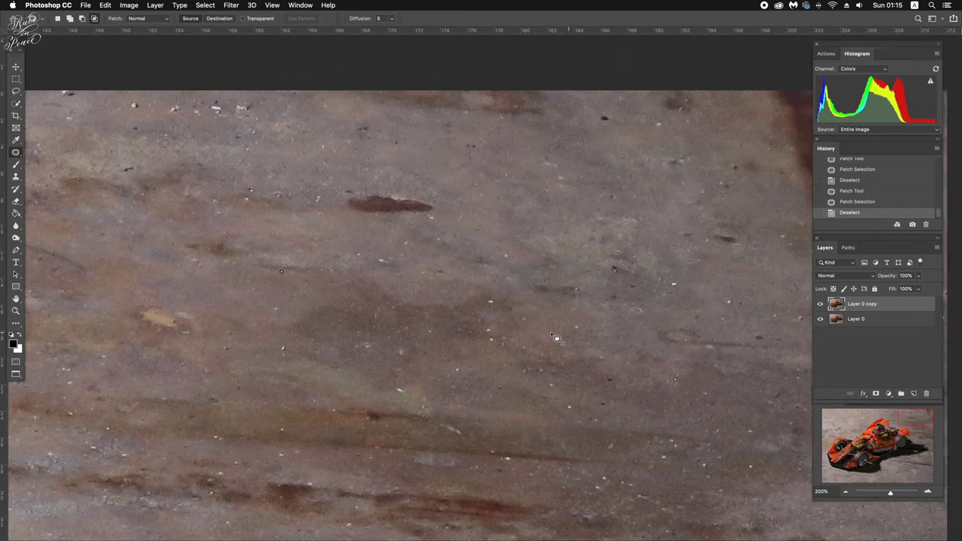
pyautogui.hscroll(-2, 556, 339)
pyautogui.hscroll(-2, 556, 339)
pyautogui.hscroll(-2, 556, 339)
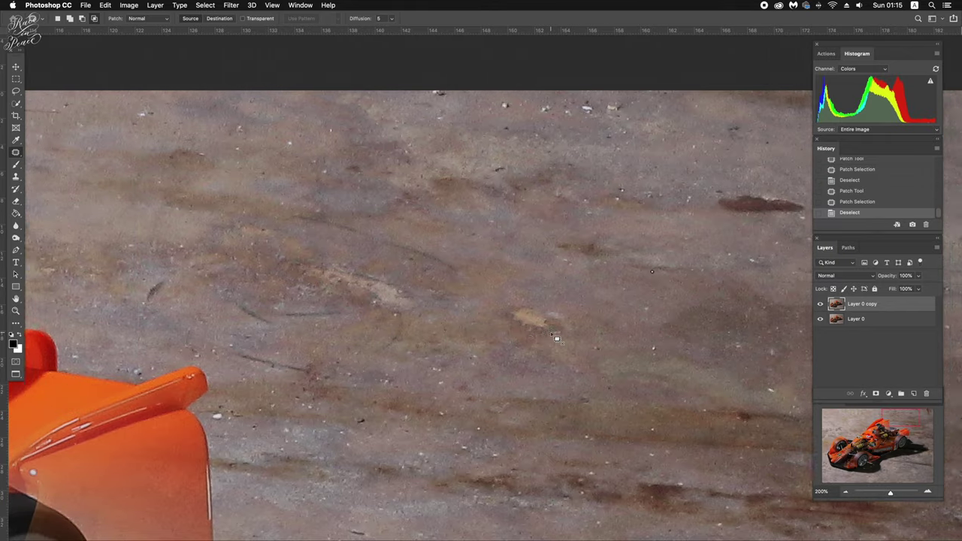
pyautogui.scroll(-3, 556, 339)
pyautogui.hscroll(-2, 556, 339)
pyautogui.scroll(-3, 557, 339)
pyautogui.scroll(3, 552, 337)
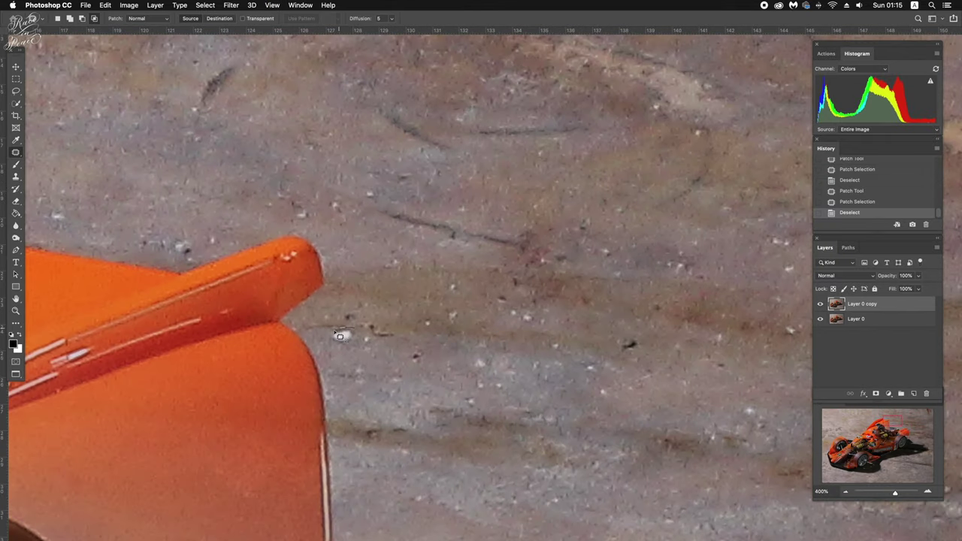
pyautogui.moveTo(372, 349)
pyautogui.mouseDown()
pyautogui.moveTo(453, 352)
pyautogui.moveTo(445, 347)
pyautogui.mouseUp()
pyautogui.click(477, 359)
# Patch two small adjacent blemishes on the concrete floor.
pyautogui.scroll(5, 492, 347)
pyautogui.hscroll(-4, 493, 346)
pyautogui.scroll(-3, 496, 352)
pyautogui.scroll(-3, 497, 351)
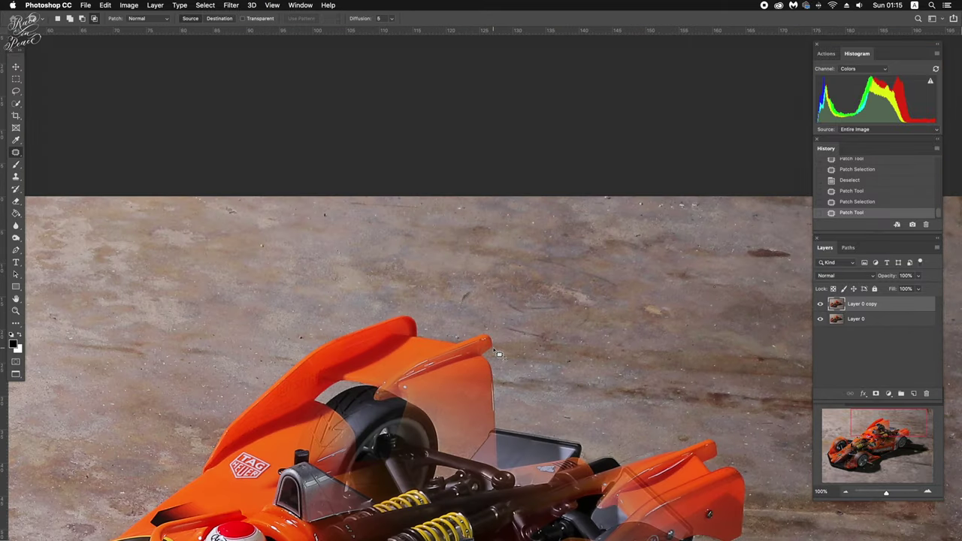
pyautogui.hscroll(-3, 498, 353)
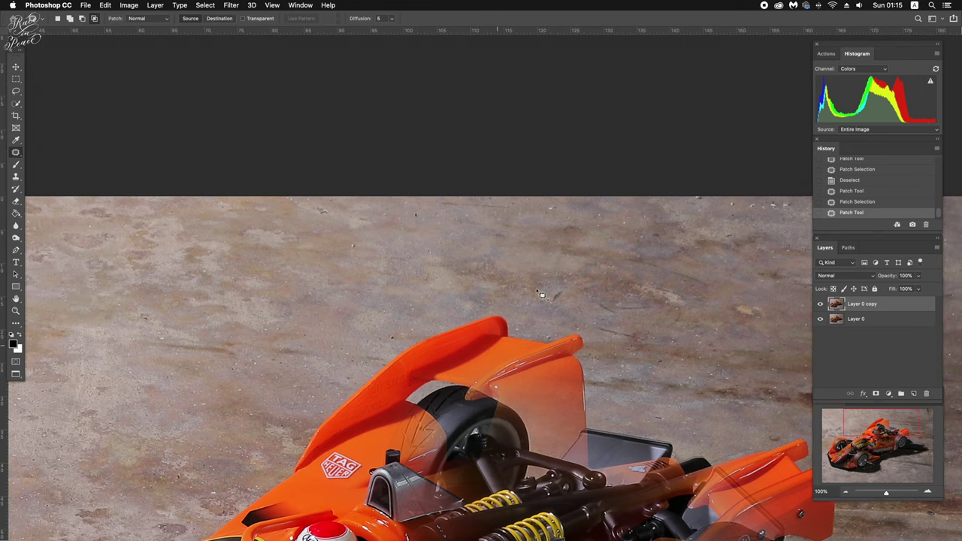
pyautogui.hscroll(-2, 540, 293)
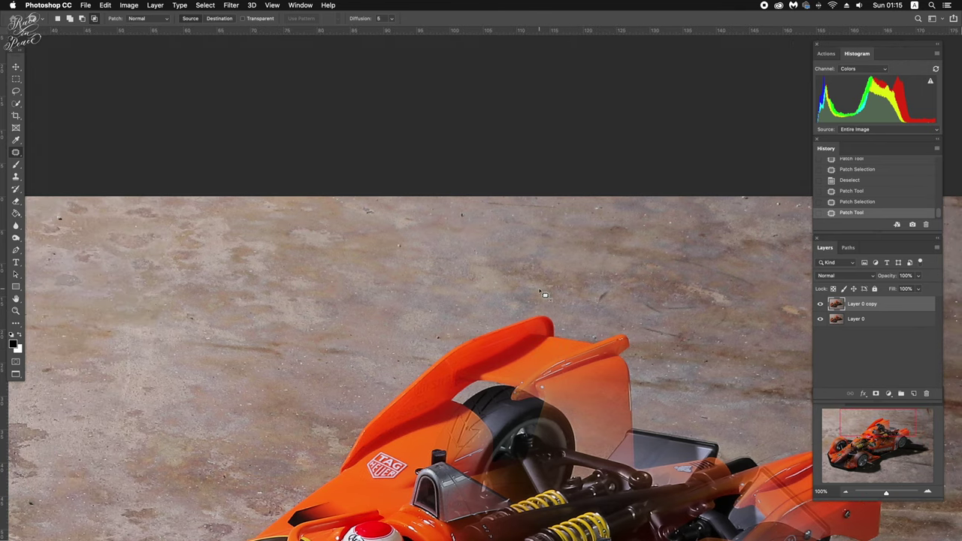
pyautogui.press('super+d')
pyautogui.moveTo(386, 215)
pyautogui.mouseDown()
pyautogui.moveTo(368, 224)
pyautogui.moveTo(403, 251)
pyautogui.mouseUp()
pyautogui.press('cmd+d')
pyautogui.moveTo(409, 215)
pyautogui.mouseDown()
pyautogui.moveTo(428, 217)
pyautogui.moveTo(421, 243)
pyautogui.mouseUp()
pyautogui.press('super+d')
# Patch one more dark speck on the ground further left.
pyautogui.scroll(-3, 436, 250)
pyautogui.hscroll(-5, 436, 250)
pyautogui.hscroll(-4, 436, 251)
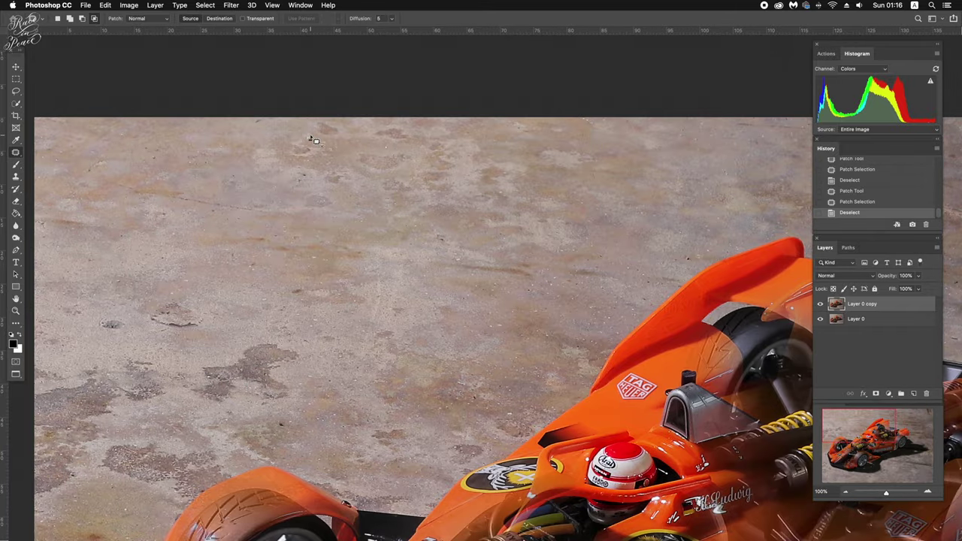
pyautogui.moveTo(311, 137); pyautogui.dragTo(365, 167)
pyautogui.press('super+d')
pyautogui.scroll(-1, 316, 178)
pyautogui.scroll(-4, 316, 179)
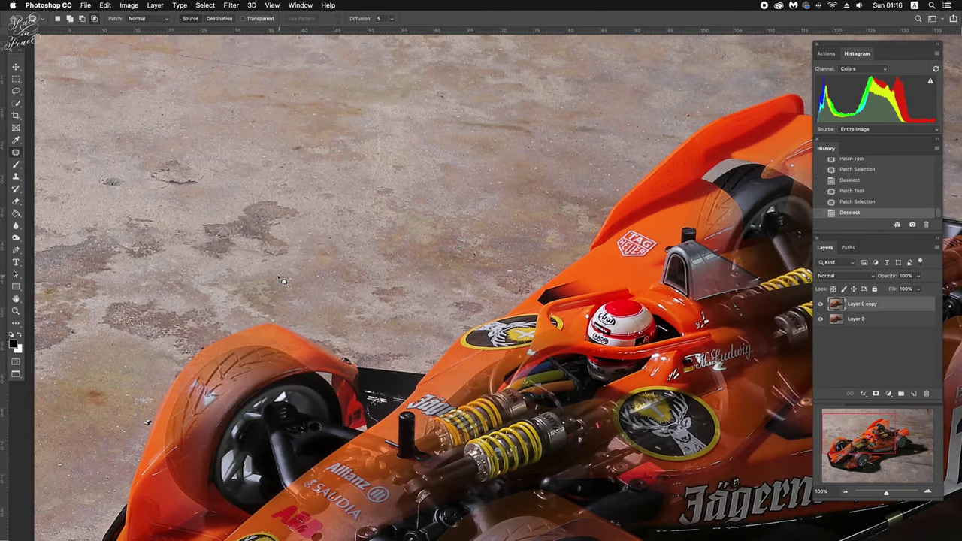
pyautogui.hscroll(-5, 323, 292)
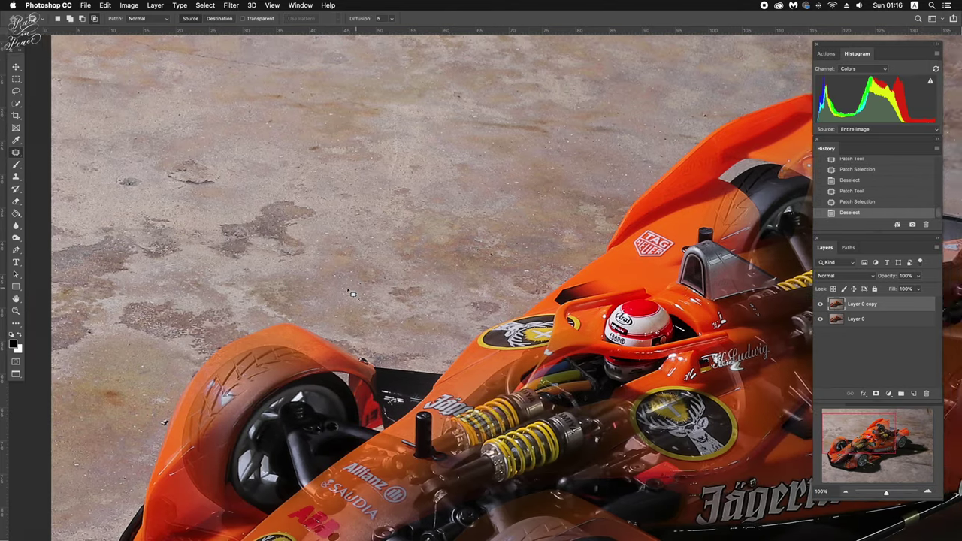
pyautogui.scroll(3, 352, 293)
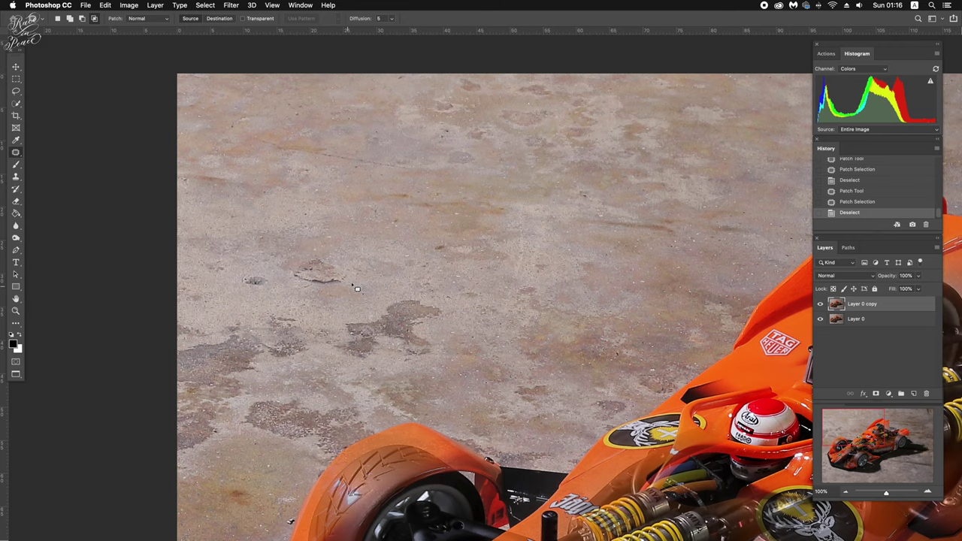
pyautogui.scroll(-5, 360, 287)
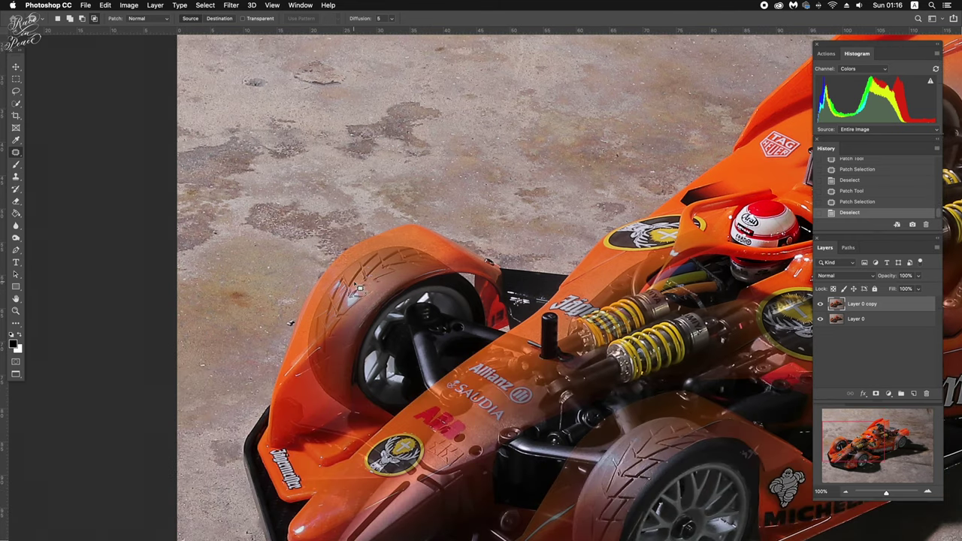
pyautogui.press('super+equal')
pyautogui.press('super+equal')
pyautogui.press('super+equal')
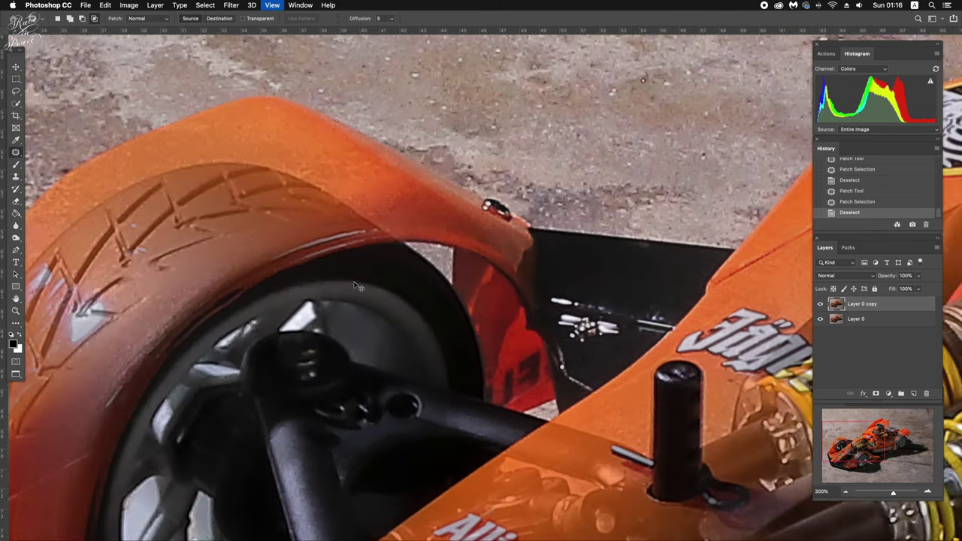
# Patch the white fleck beside the front fender with clean ground texture.
pyautogui.hscroll(-3, 359, 287)
pyautogui.scroll(-1, 359, 287)
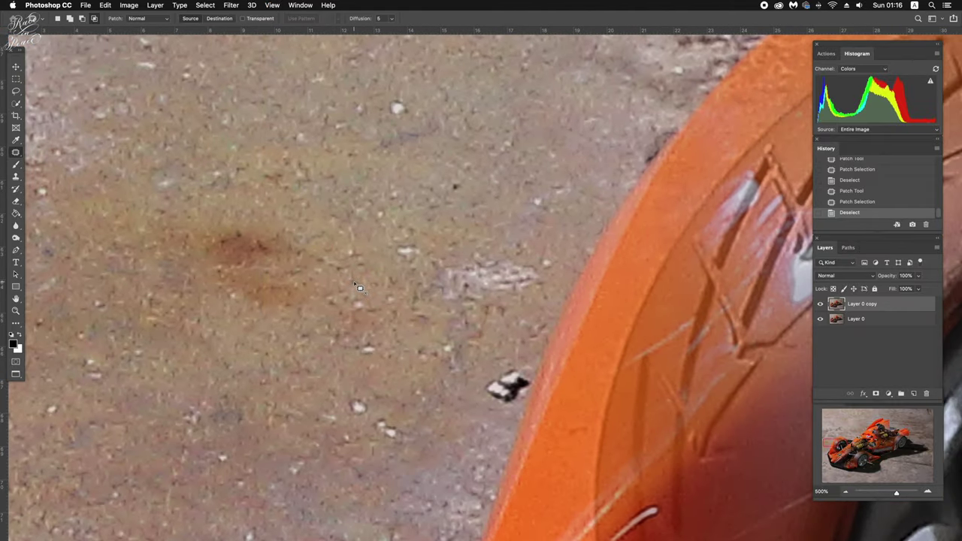
pyautogui.hscroll(2, 360, 287)
pyautogui.scroll(-2, 360, 287)
pyautogui.moveTo(376, 272)
pyautogui.mouseDown()
pyautogui.moveTo(355, 316)
pyautogui.moveTo(402, 302)
pyautogui.moveTo(404, 236)
pyautogui.mouseUp()
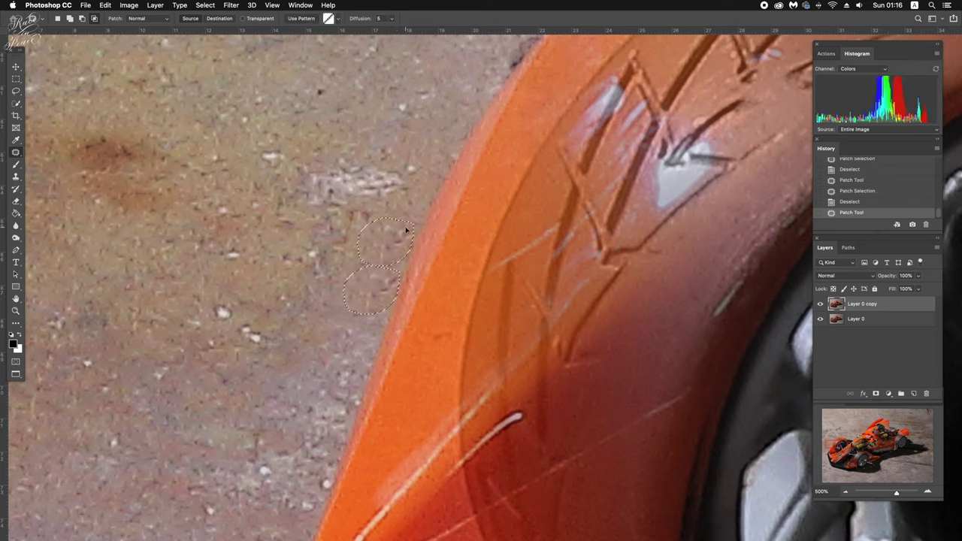
pyautogui.hotkey('ctrl', 'd')
pyautogui.moveTo(401, 266)
pyautogui.mouseDown()
pyautogui.moveTo(380, 309)
pyautogui.moveTo(406, 284)
pyautogui.moveTo(379, 315)
pyautogui.mouseUp()
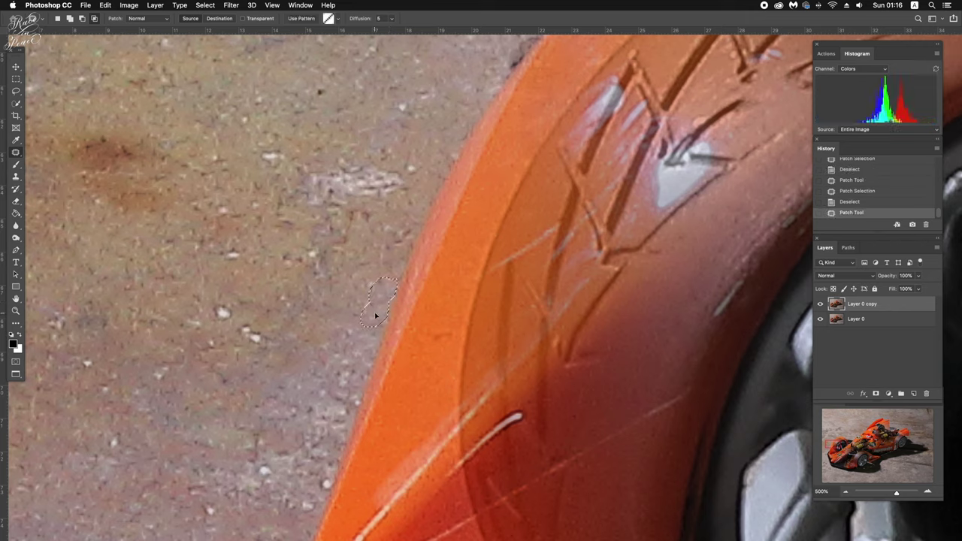
pyautogui.hotkey('ctrl', 'd')
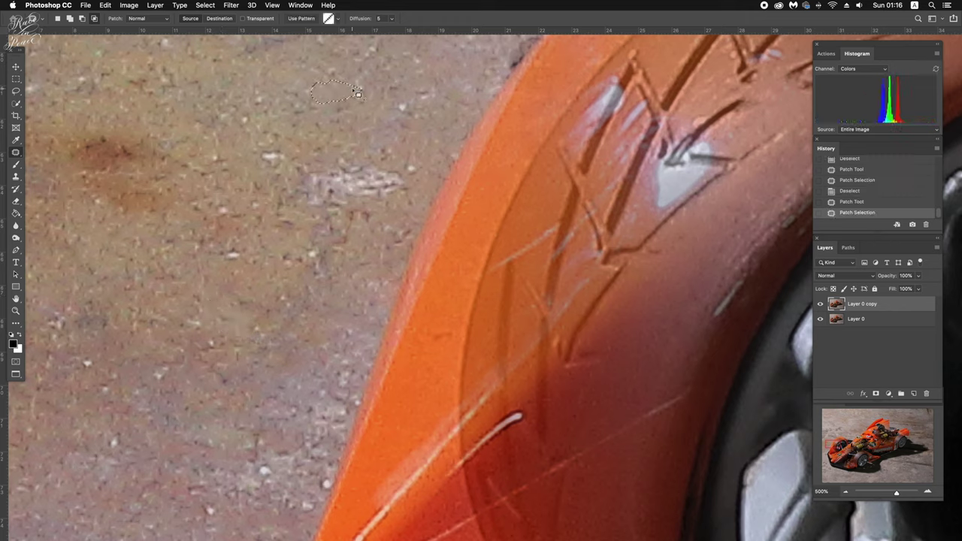
# Zoom back out to check the repair with the whole car front in view.
pyautogui.hotkey('ctrl', '-')
pyautogui.hotkey('ctrl', '-')
pyautogui.hotkey('ctrl', '-')
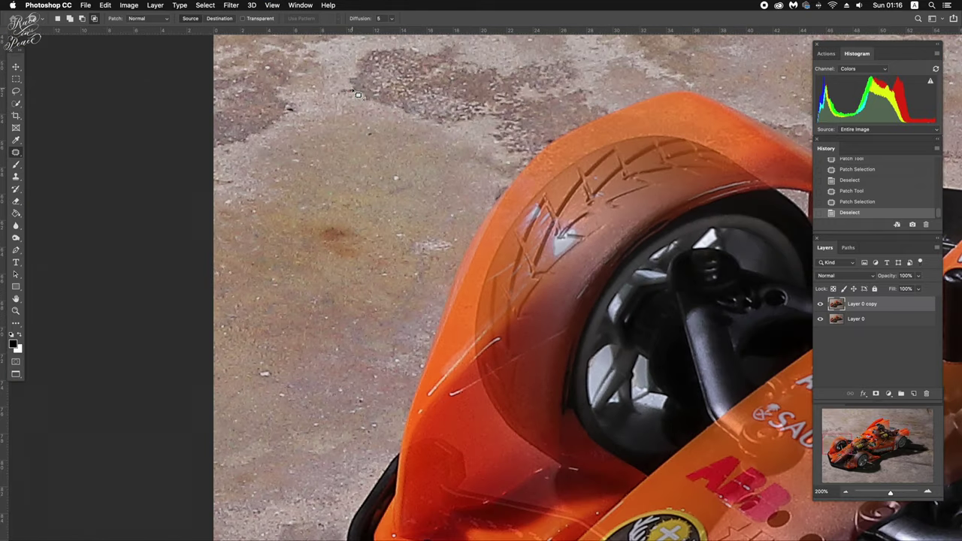
pyautogui.scroll(-2, 357, 94)
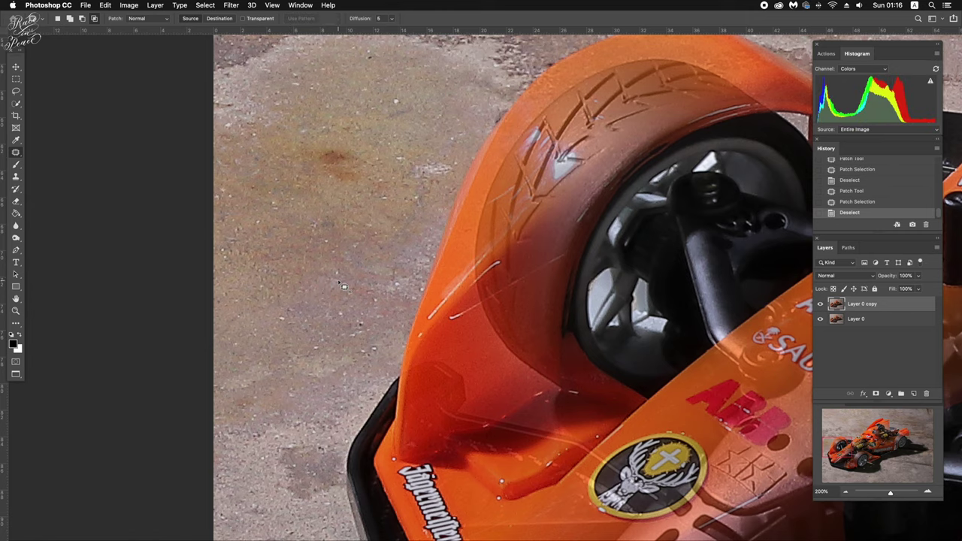
pyautogui.scroll(-1, 343, 286)
pyautogui.scroll(-5, 343, 287)
pyautogui.scroll(-2, 343, 286)
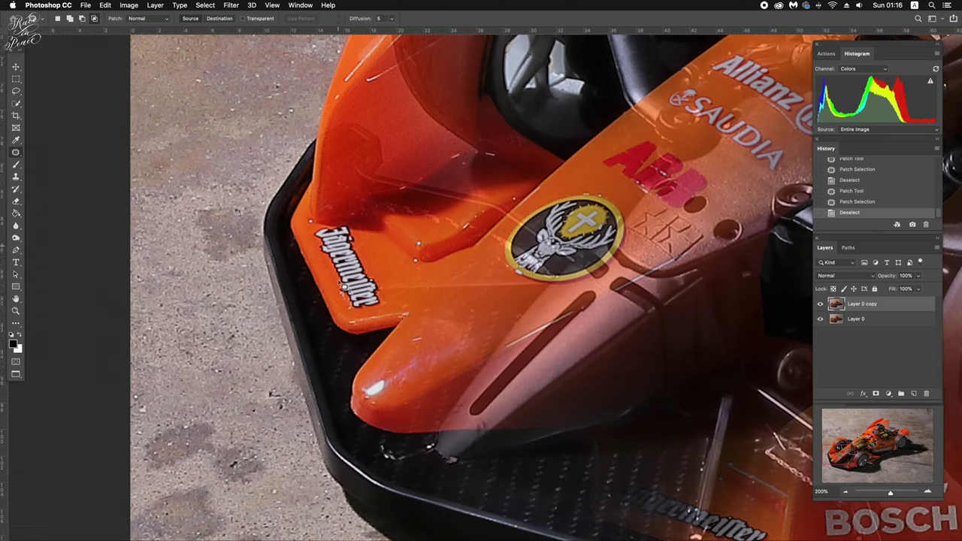
pyautogui.scroll(-1, 342, 286)
pyautogui.scroll(-2, 342, 286)
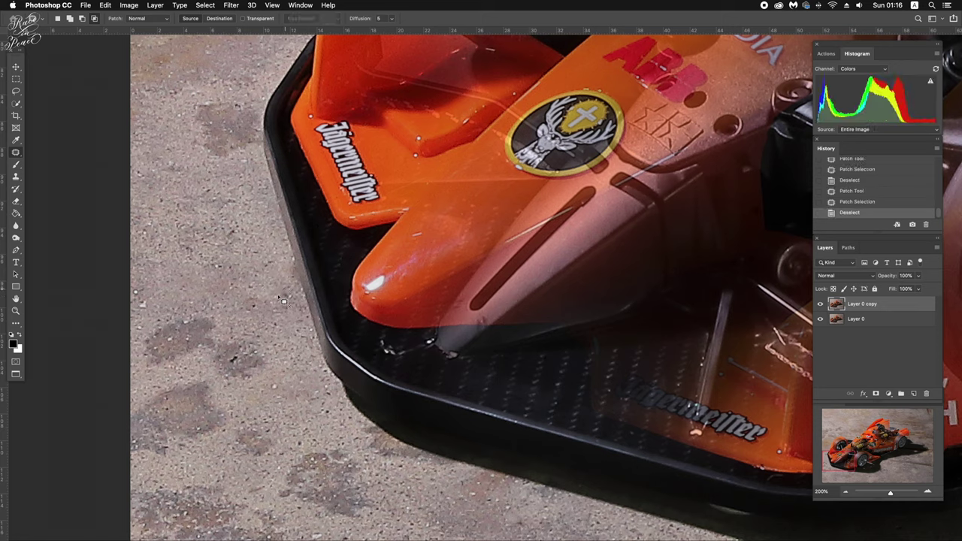
pyautogui.scroll(-2, 282, 274)
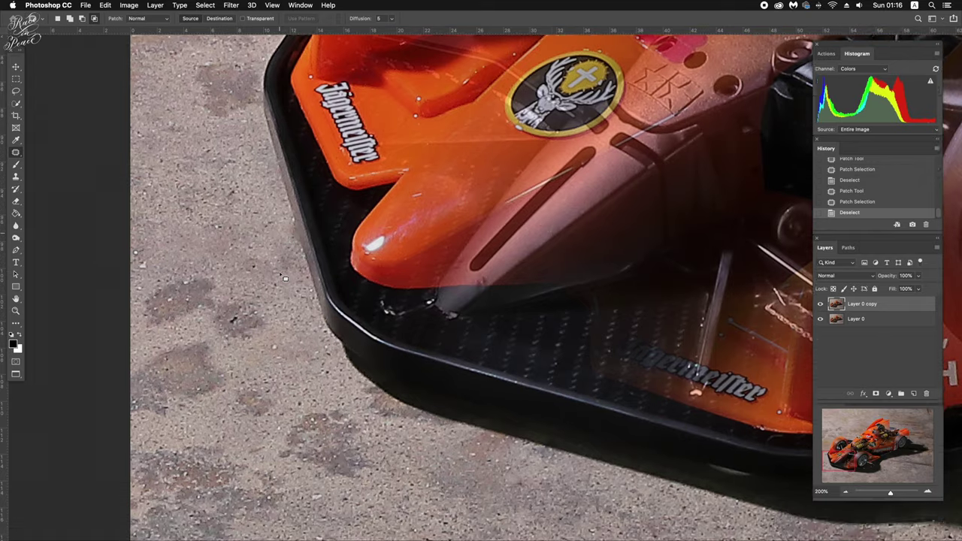
pyautogui.scroll(-8, 279, 271)
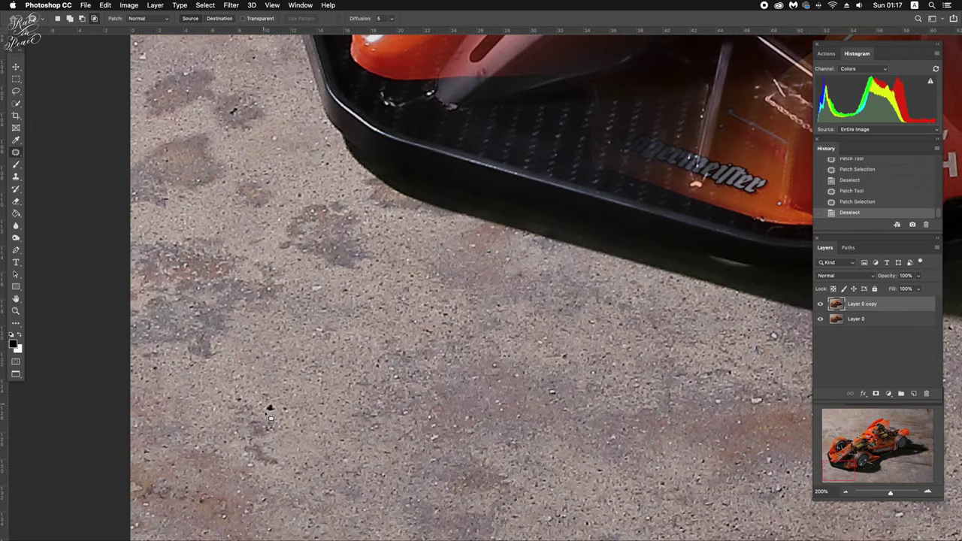
pyautogui.scroll(-2, 322, 398)
pyautogui.scroll(-5, 322, 400)
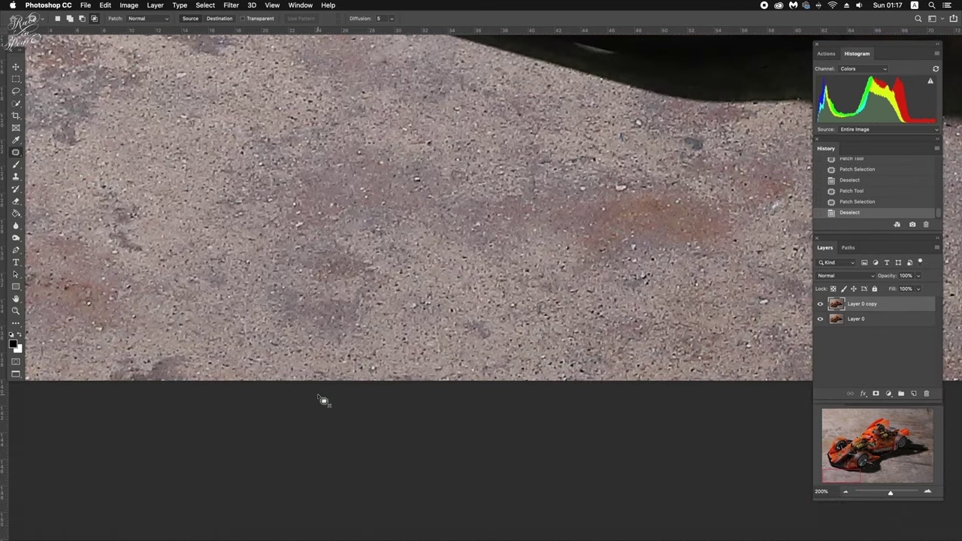
pyautogui.scroll(2, 322, 400)
pyautogui.hscroll(8, 322, 399)
pyautogui.press('super+minus')
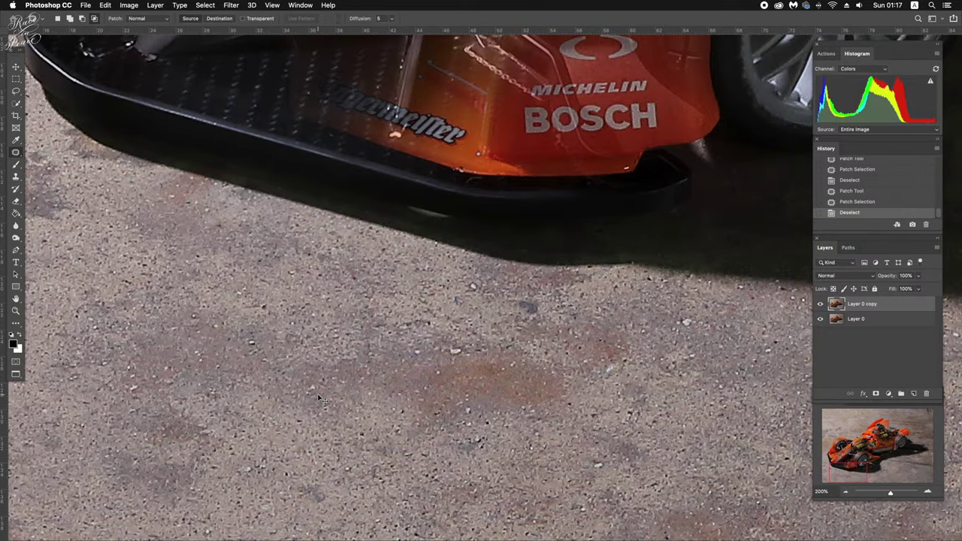
pyautogui.press('super+minus')
# Fit the whole image on screen and toggle Layer 0 copy to compare before and after.
pyautogui.press('super+0')
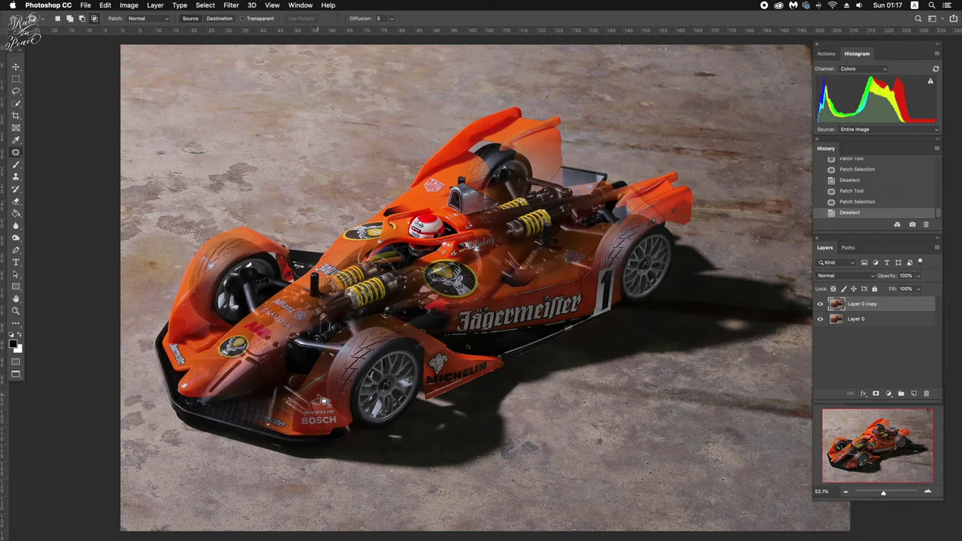
pyautogui.hscroll(4, 322, 400)
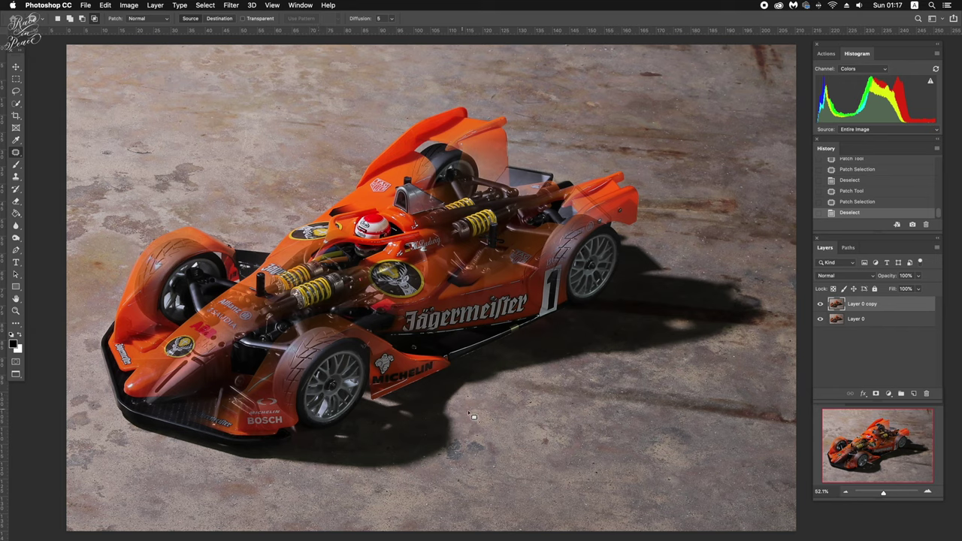
pyautogui.click(821, 304)
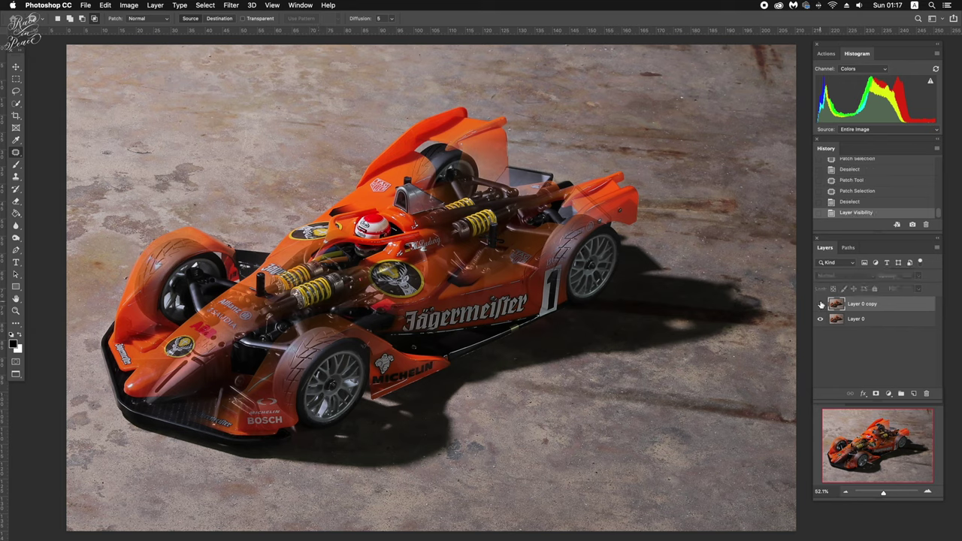
pyautogui.click(820, 304)
pyautogui.click(821, 304)
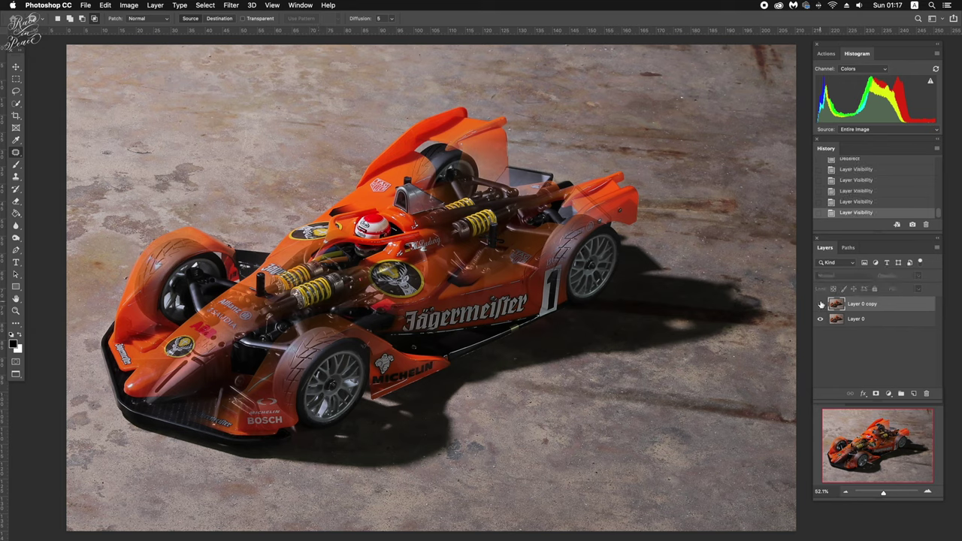
pyautogui.click(821, 304)
pyautogui.click(821, 304)
# At 100% zoom, hide and re-show Layer 0 copy to inspect the retouching.
pyautogui.hotkey('ctrl', '1')
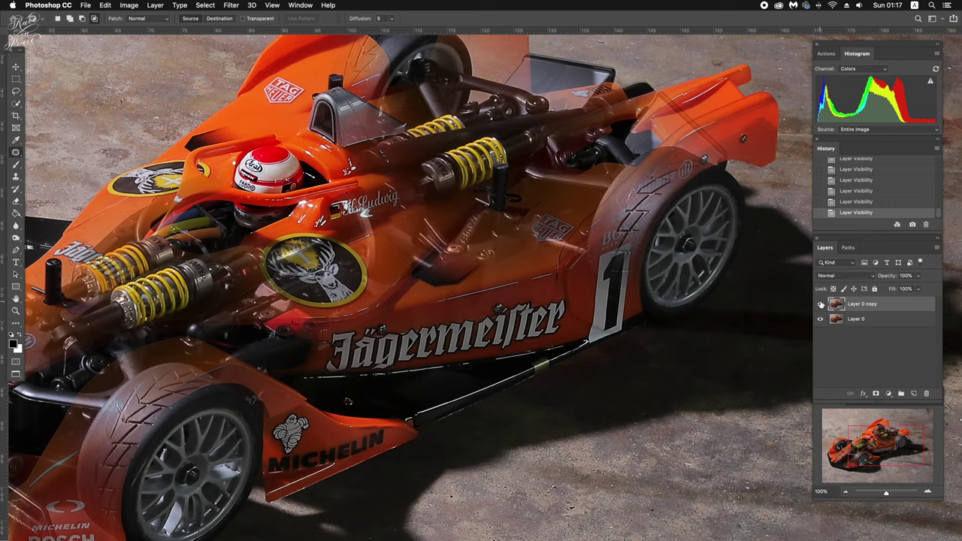
pyautogui.click(821, 302)
pyautogui.click(821, 303)
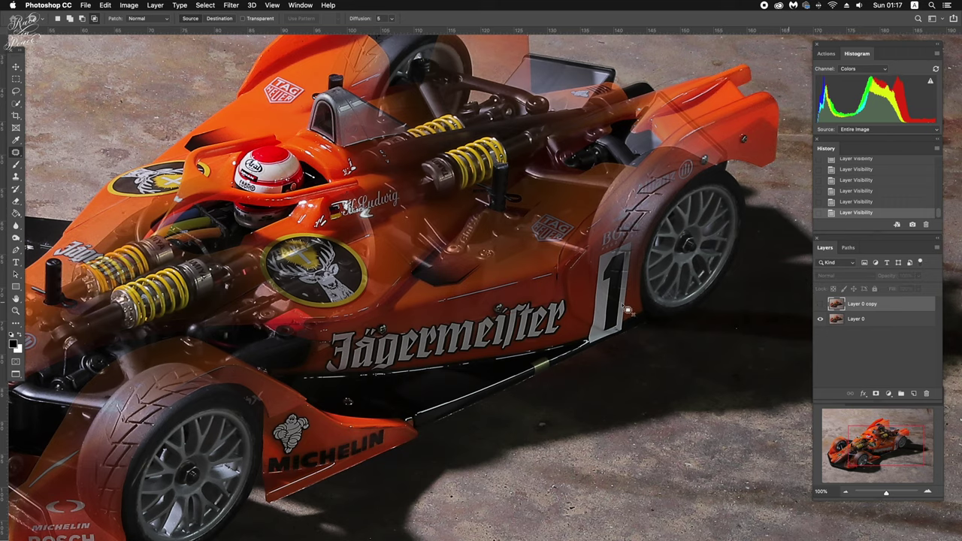
pyautogui.hscroll(-2, 570, 309)
pyautogui.hscroll(-5, 570, 309)
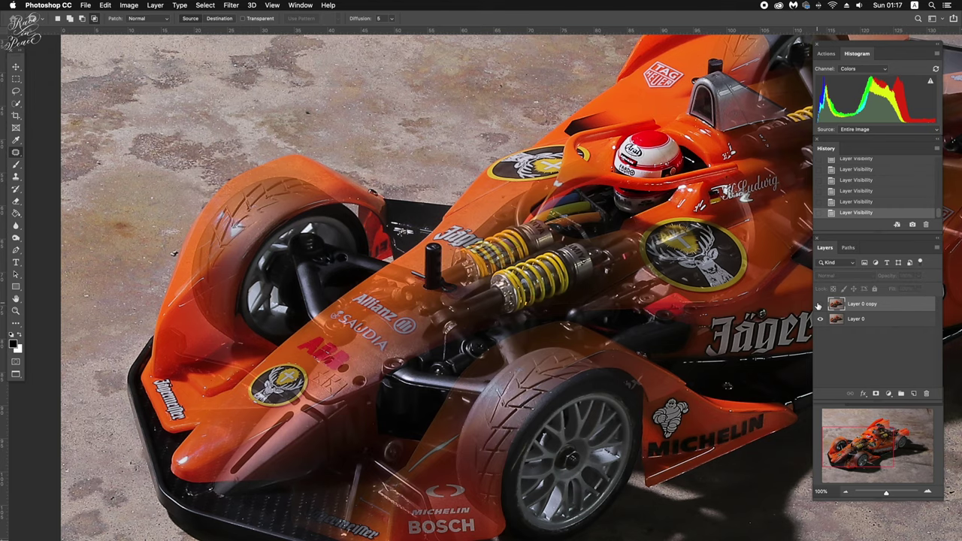
pyautogui.click(819, 303)
pyautogui.click(819, 304)
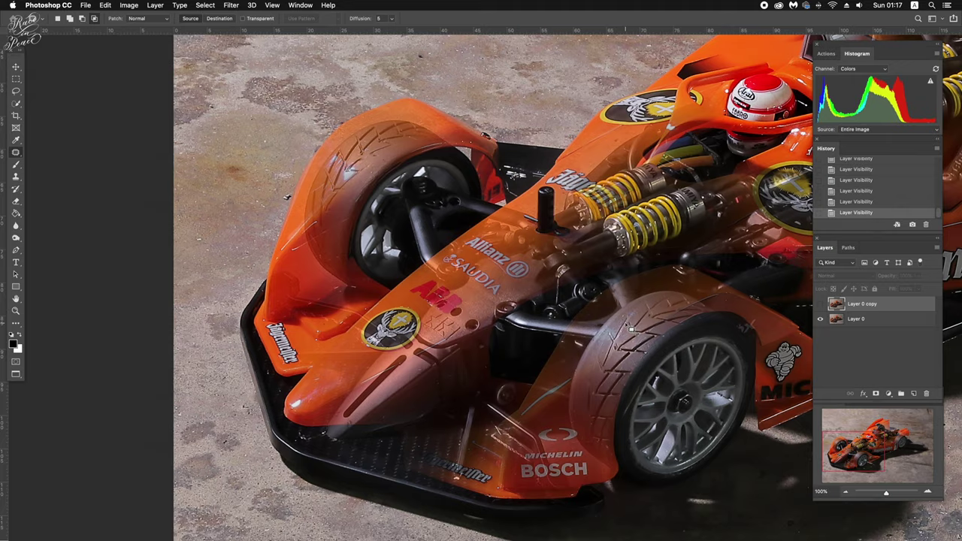
# Compare the car's nose with Layer 0 copy toggled, leaving it visible and zooming out.
pyautogui.scroll(5, 630, 331)
pyautogui.scroll(-2, 630, 330)
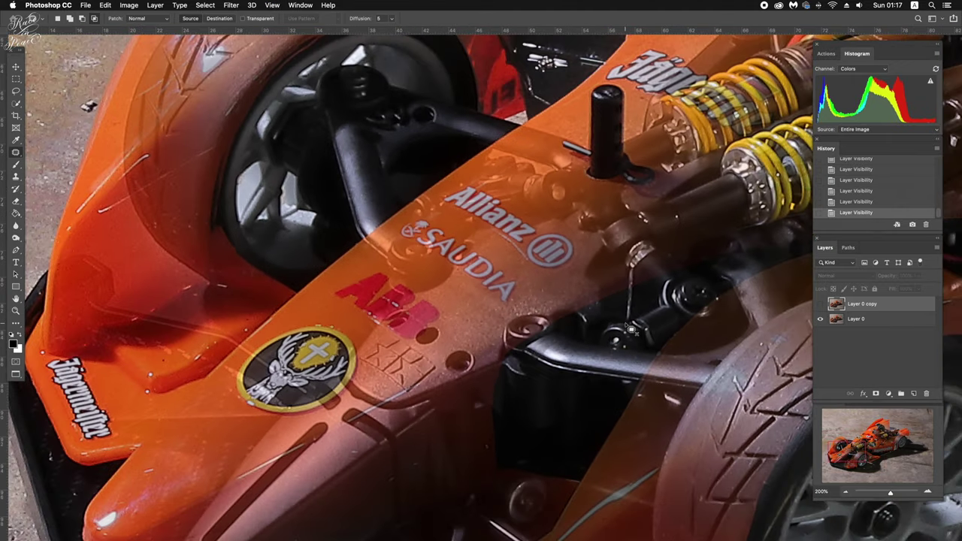
pyautogui.scroll(-2, 629, 331)
pyautogui.scroll(-2, 629, 330)
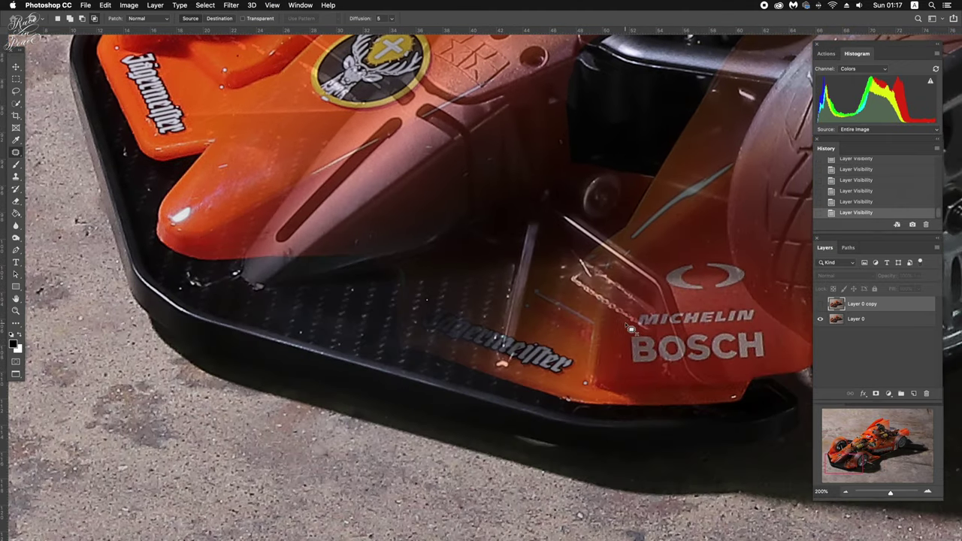
pyautogui.click(820, 304)
pyautogui.click(821, 304)
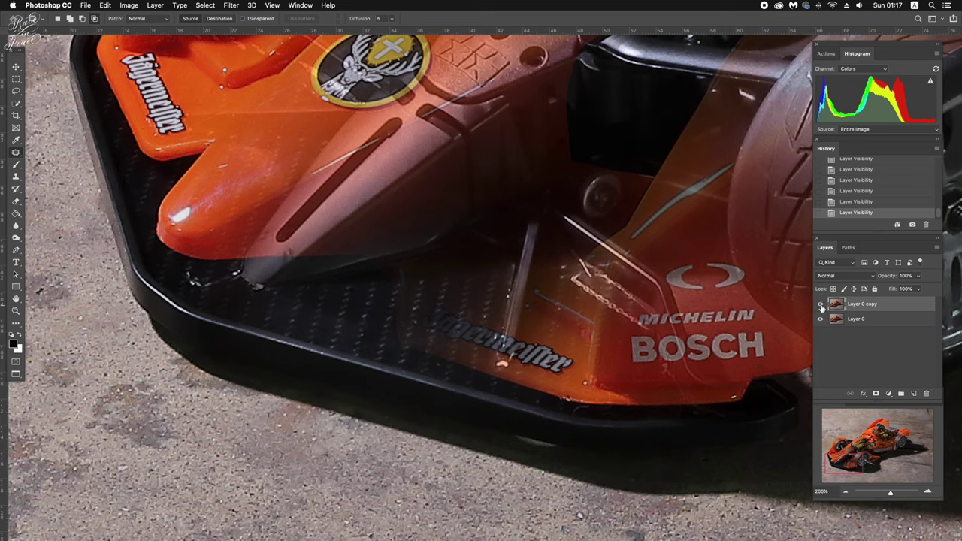
pyautogui.click(821, 305)
pyautogui.click(821, 304)
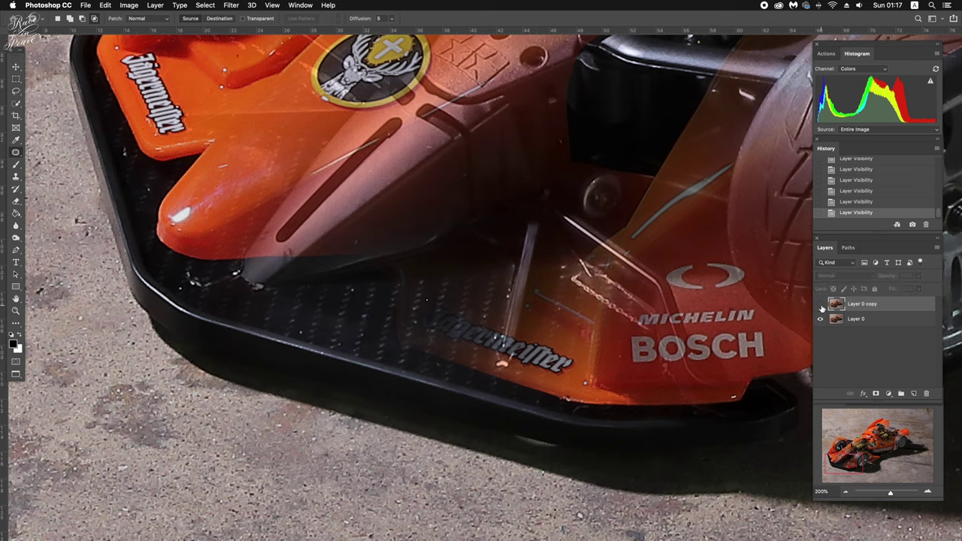
pyautogui.click(821, 305)
pyautogui.click(821, 304)
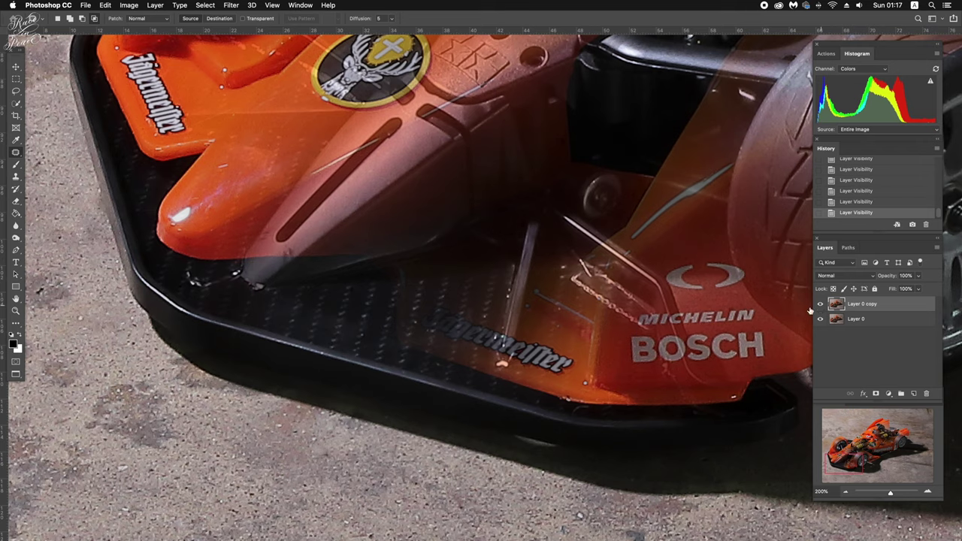
pyautogui.hotkey('ctrl', '-')
pyautogui.hotkey('ctrl', '-')
pyautogui.hotkey('ctrl', '-')
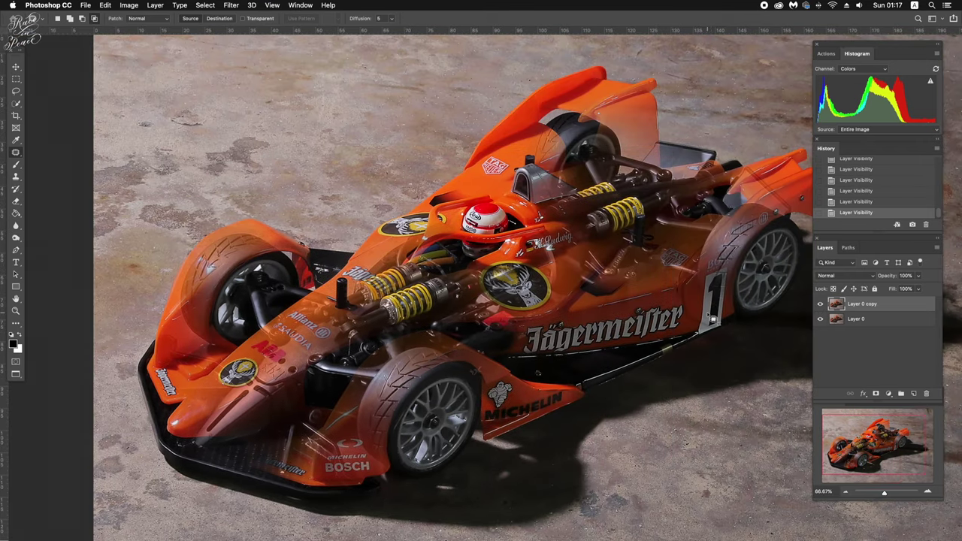
# Zoom in and patch two dark spots on the concrete floor.
pyautogui.hotkey('ctrl', '-')
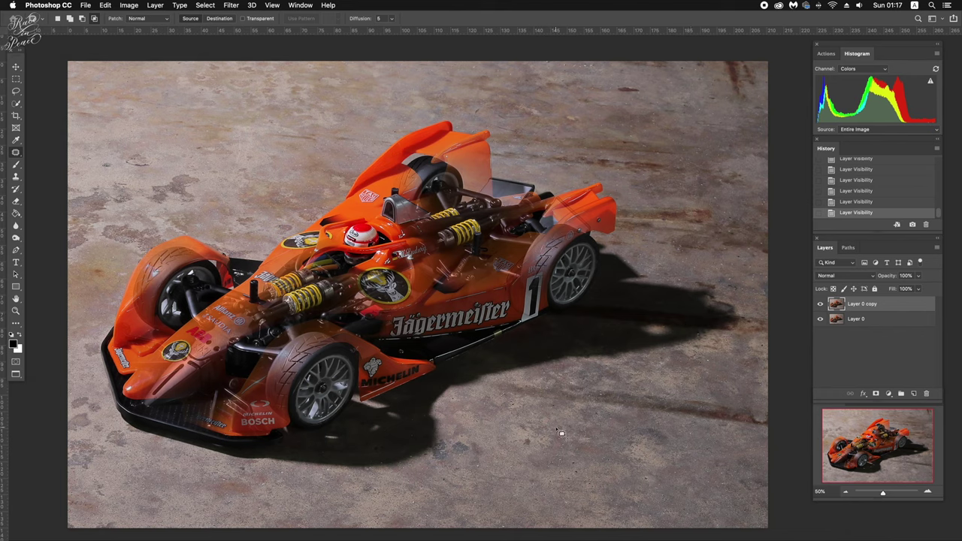
pyautogui.hotkey('ctrl', '+')
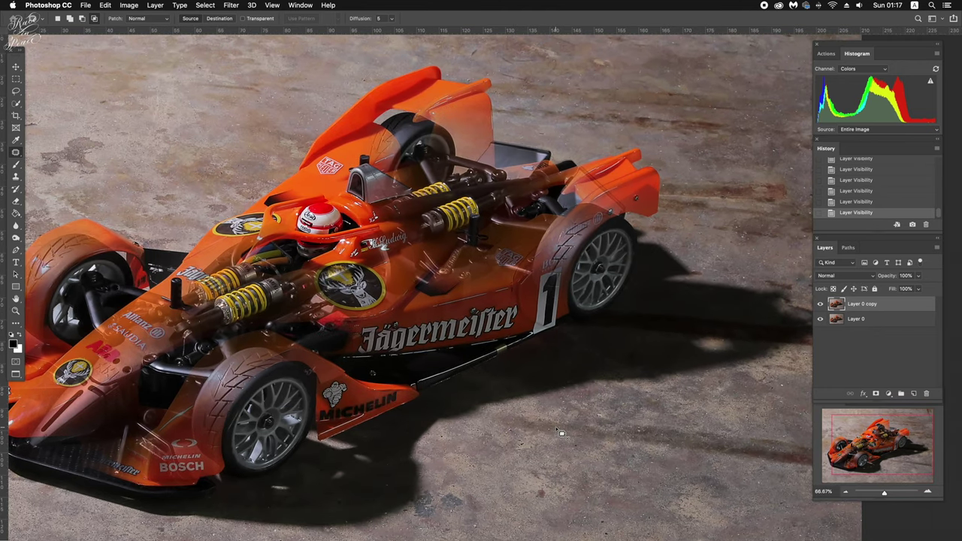
pyautogui.scroll(10, 561, 433)
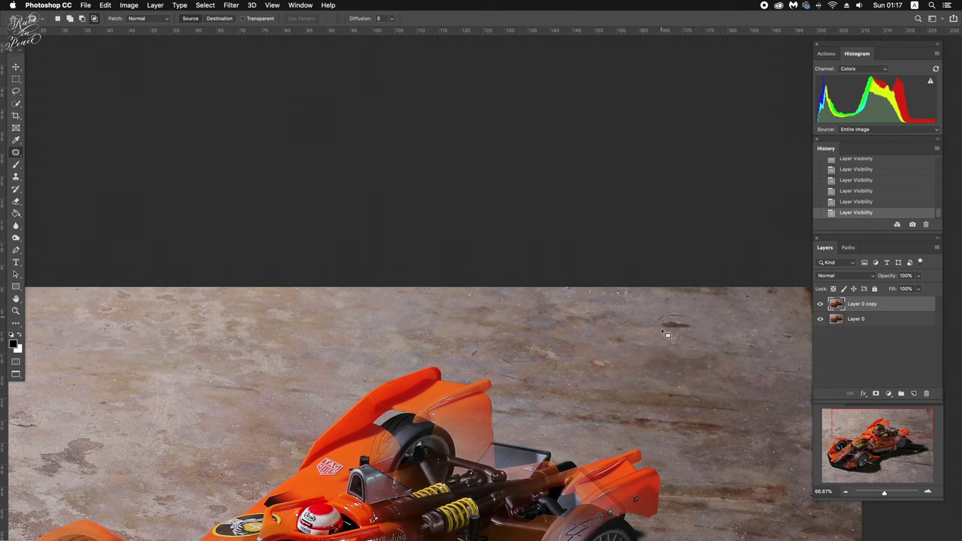
pyautogui.moveTo(699, 329); pyautogui.dragTo(729, 322)
pyautogui.hotkey('ctrl', 'd')
pyautogui.moveTo(666, 311); pyautogui.dragTo(707, 326)
pyautogui.hotkey('ctrl', 'd')
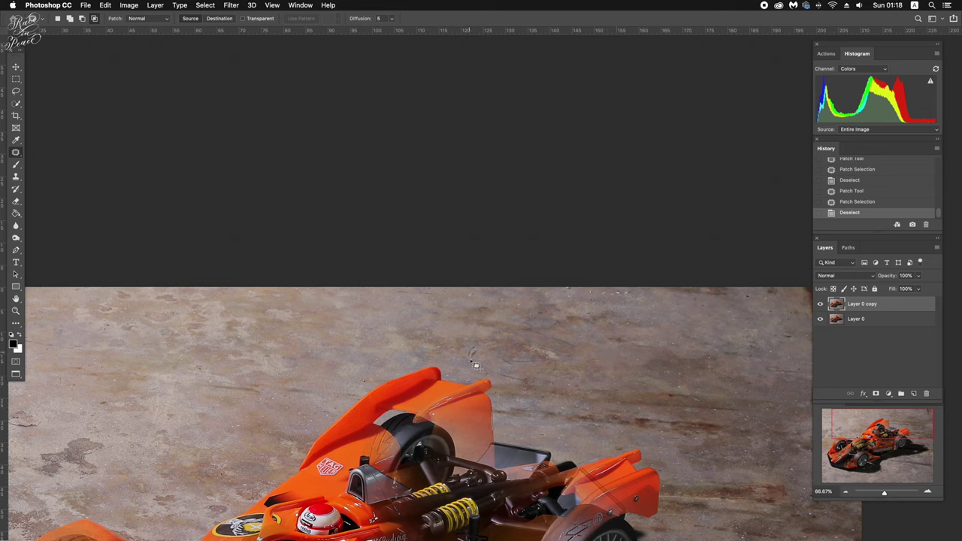
# Patch a small blemish on the floor below the car.
pyautogui.scroll(-1, 496, 350)
pyautogui.scroll(-3, 506, 350)
pyautogui.hscroll(2, 507, 350)
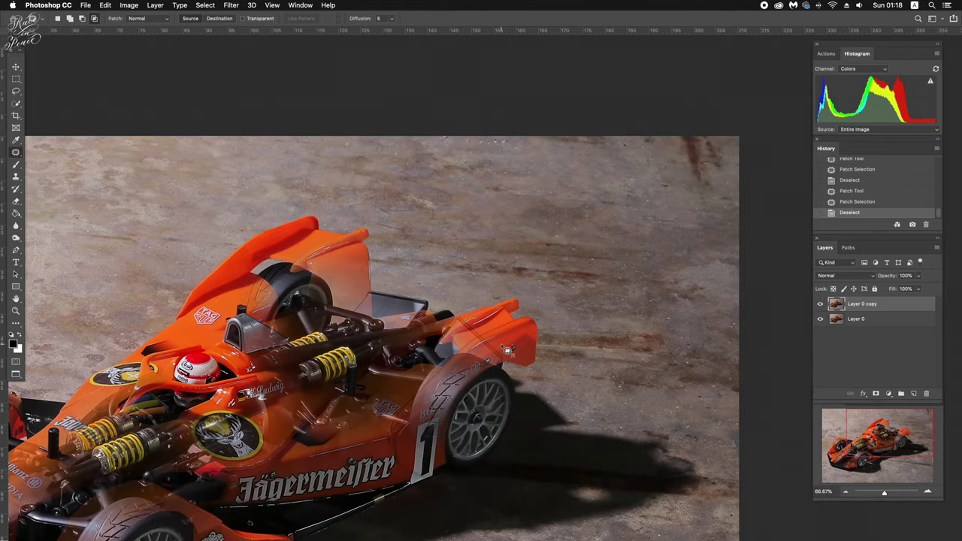
pyautogui.scroll(-5, 507, 350)
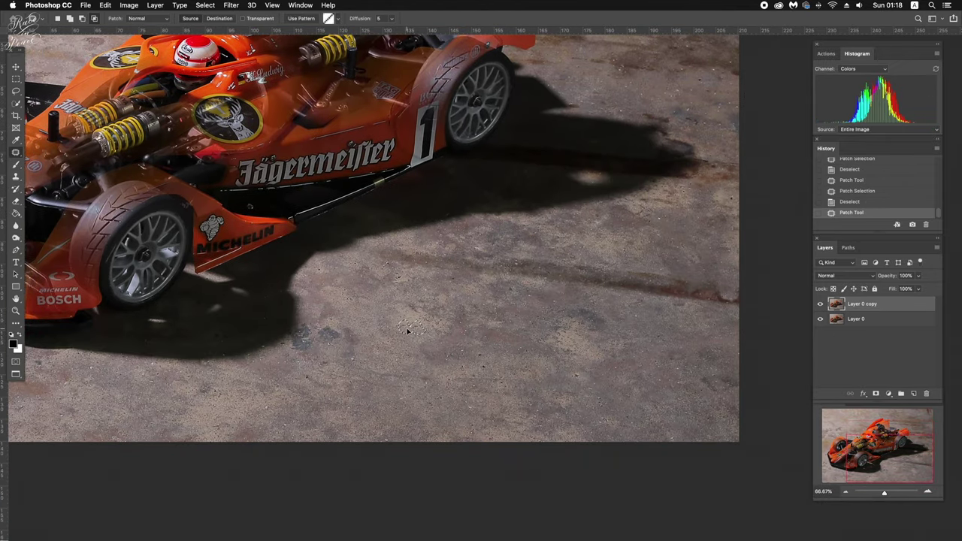
pyautogui.moveTo(415, 352); pyautogui.dragTo(430, 339)
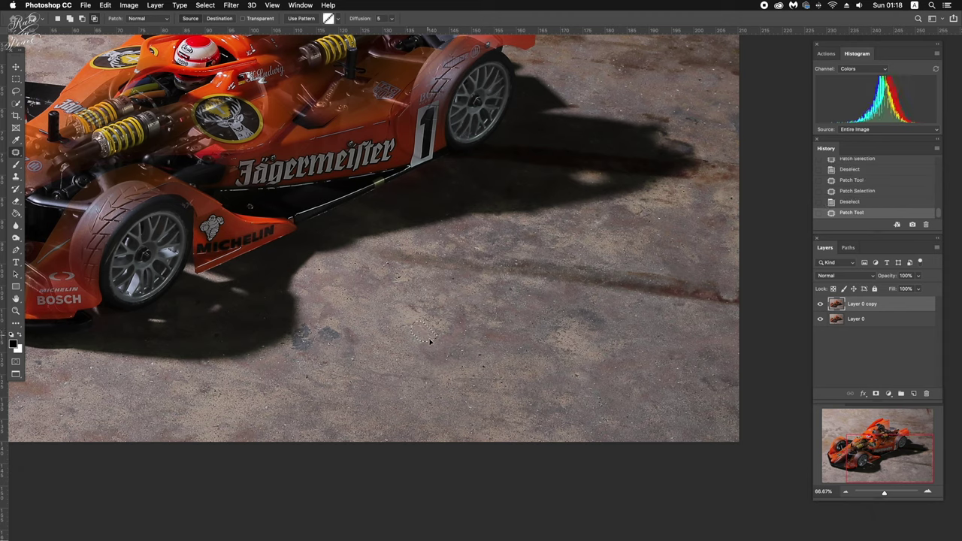
pyautogui.hotkey('ctrl', 'd')
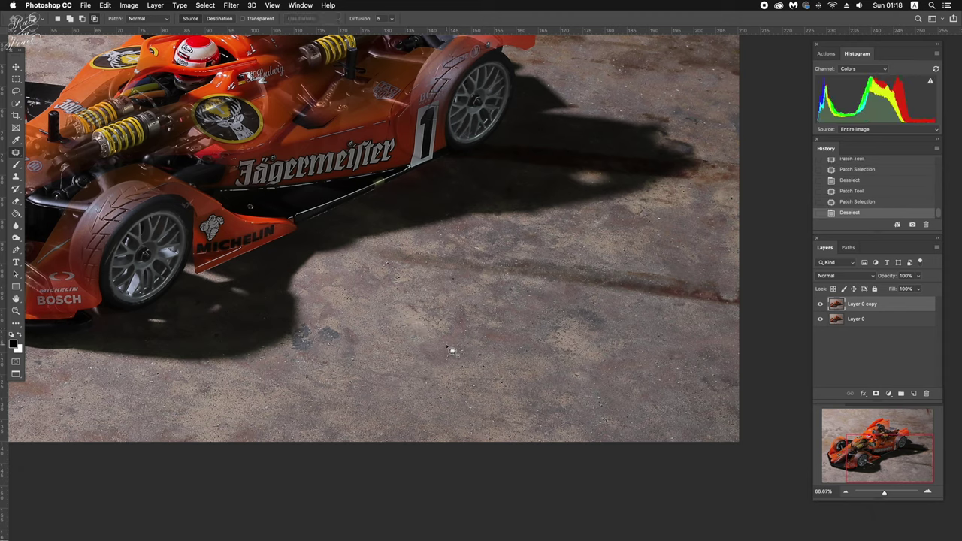
# Try a Clone Stamp stroke over a floor blemish, then undo it.
pyautogui.press('s')
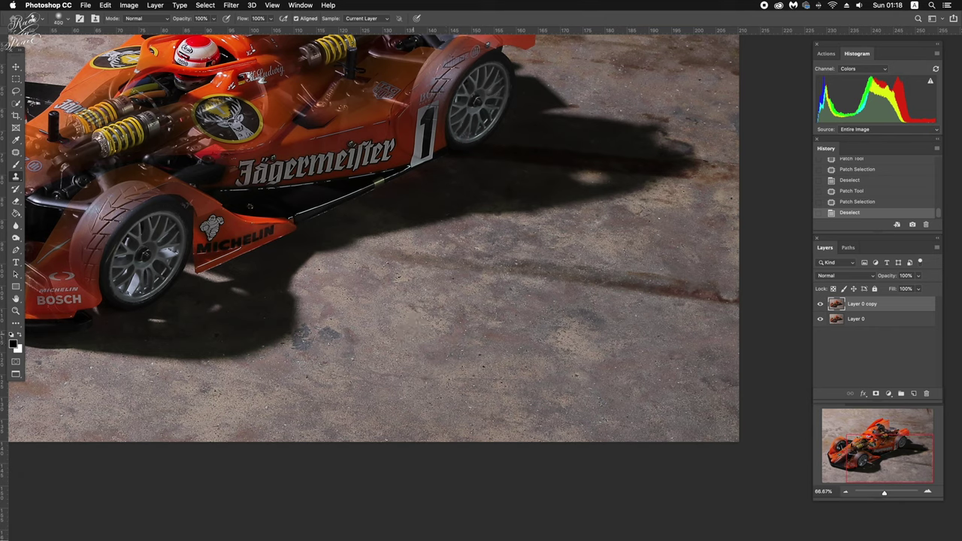
pyautogui.click(412, 325)
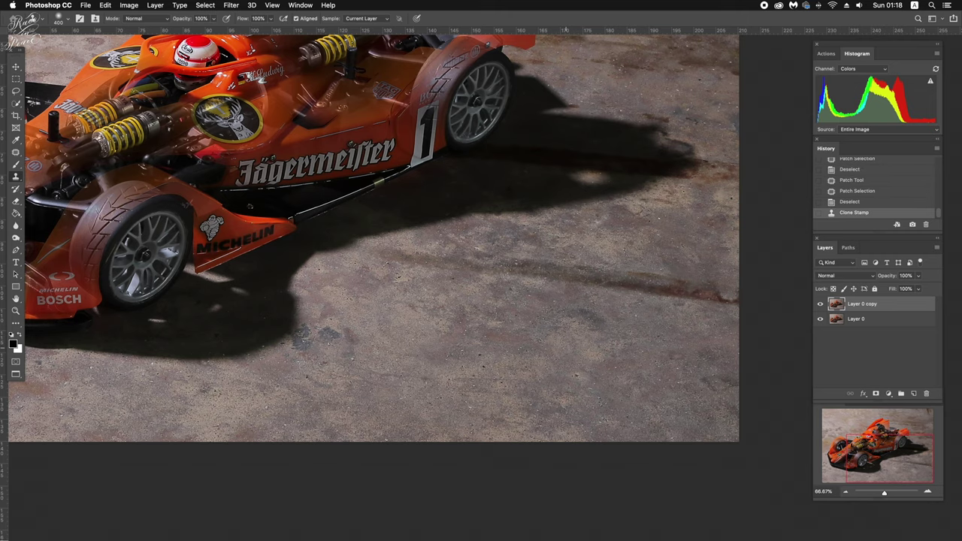
pyautogui.press('j')
pyautogui.scroll(2, 569, 353)
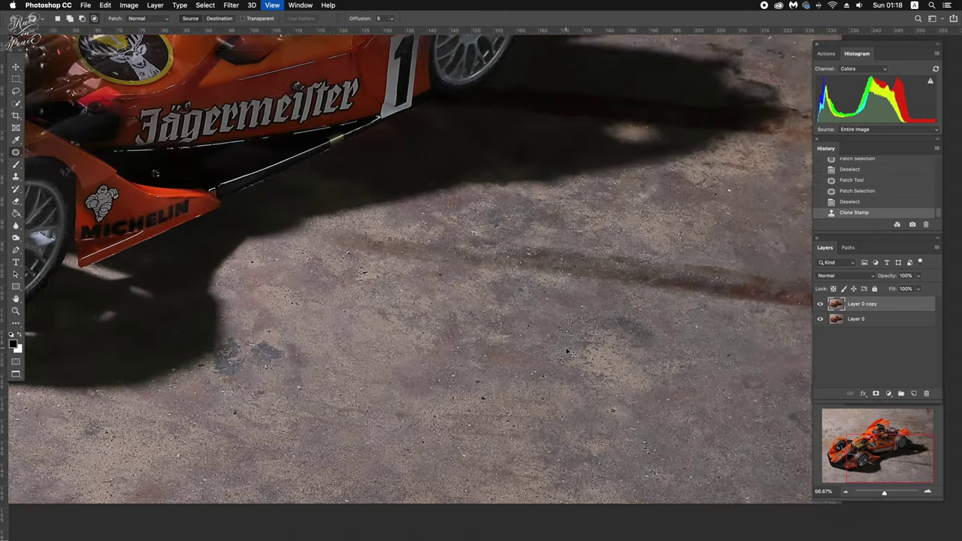
pyautogui.scroll(3, 569, 352)
pyautogui.scroll(2, 570, 354)
pyautogui.scroll(2, 571, 354)
pyautogui.scroll(1, 571, 350)
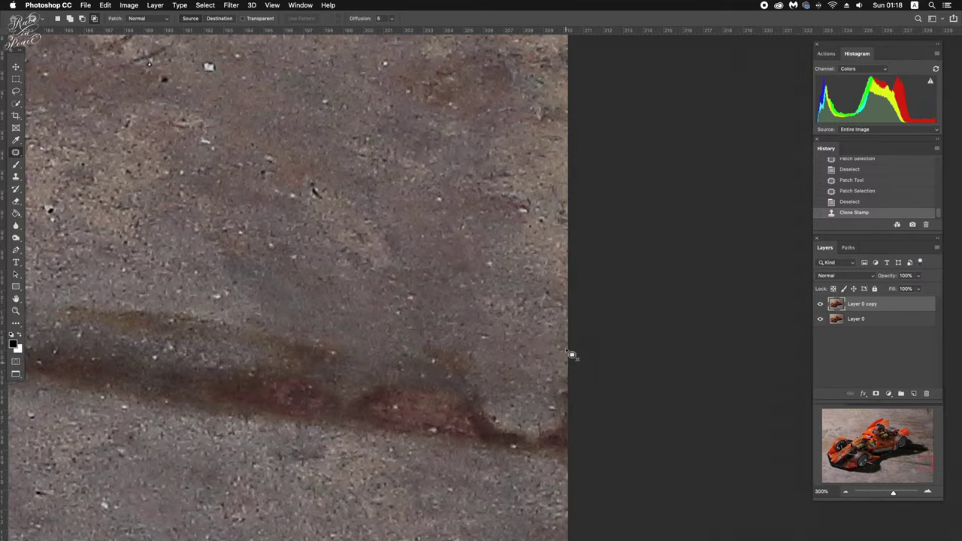
pyautogui.scroll(5, 568, 300)
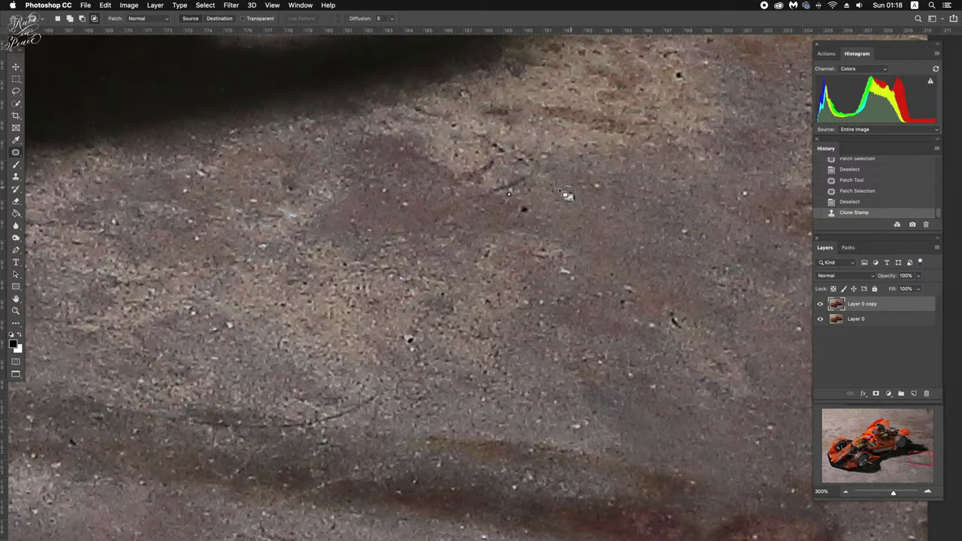
pyautogui.hotkey('ctrl', 'z')
# Zoom out to fit the whole image with the car and its shadow in view.
pyautogui.hotkey('ctrl', '1')
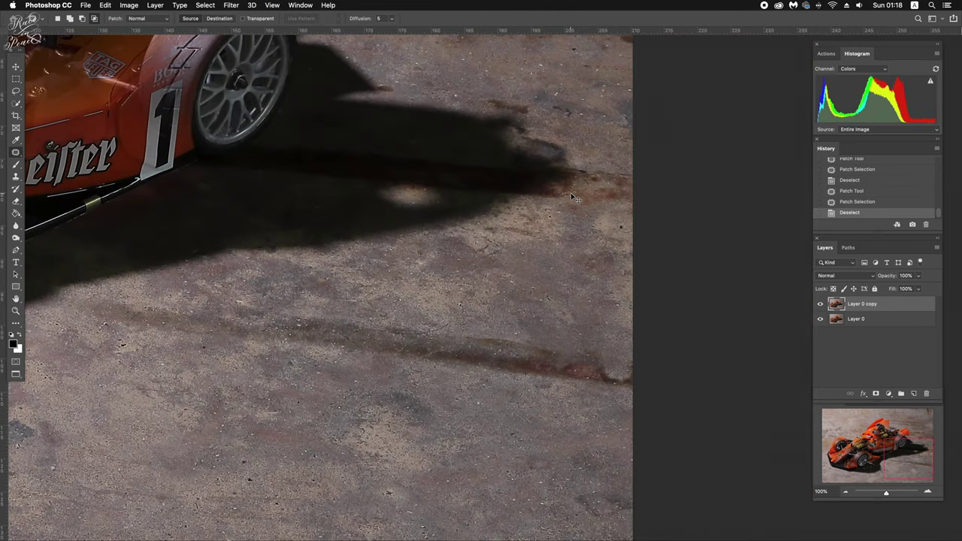
pyautogui.scroll(5, 577, 199)
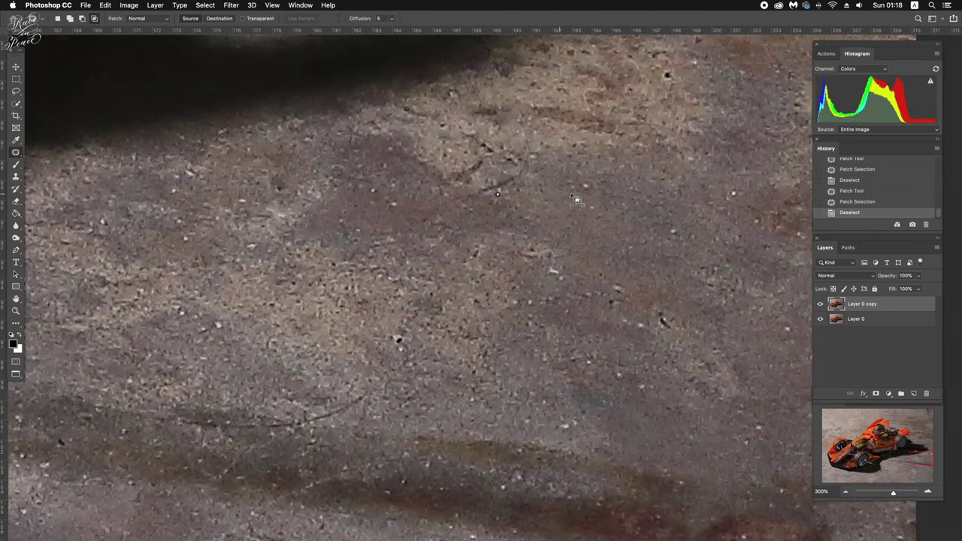
pyautogui.scroll(-3, 577, 200)
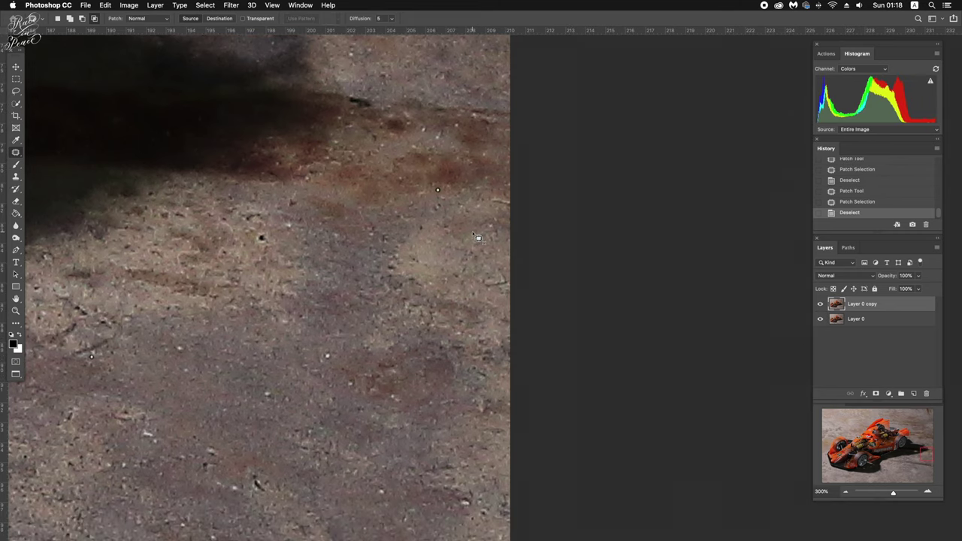
pyautogui.press('super+0')
# Merge the retouched Layer 0 copy down into Layer 0.
pyautogui.press('v')
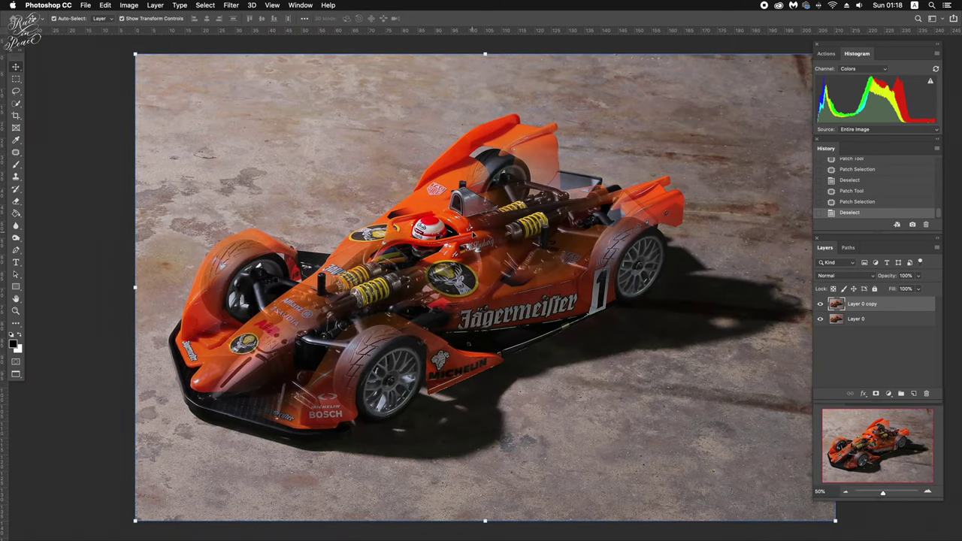
pyautogui.hscroll(2, 472, 235)
pyautogui.hscroll(2, 472, 235)
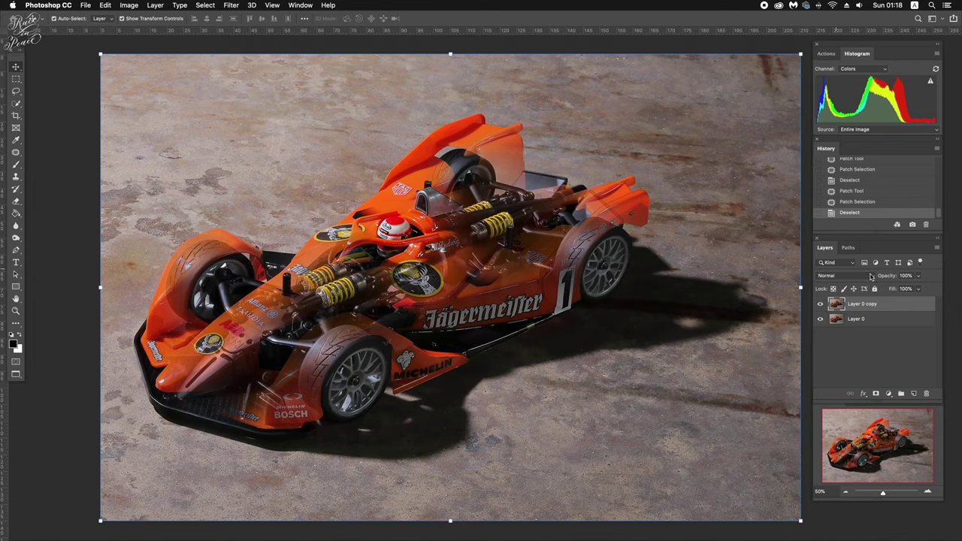
pyautogui.click(820, 304)
pyautogui.press('super+e')
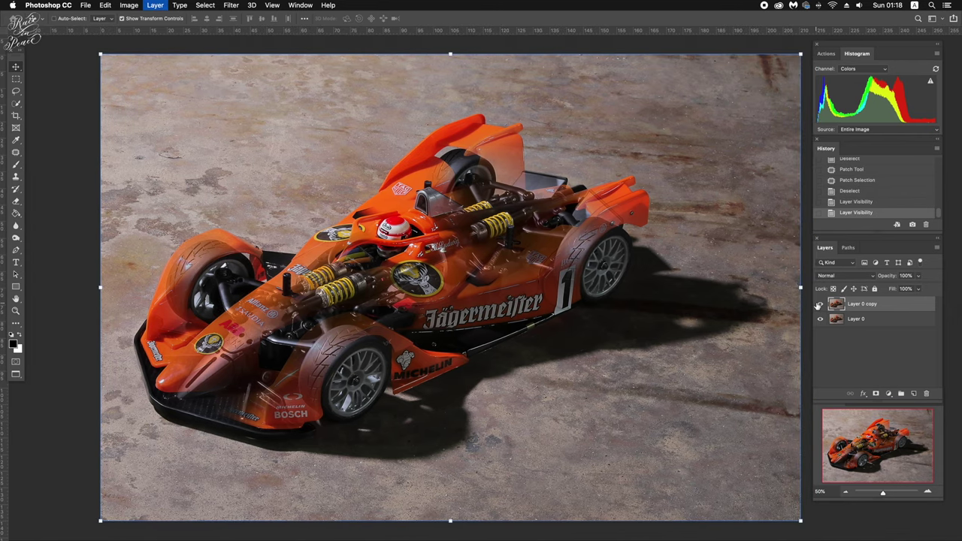
pyautogui.press('super')
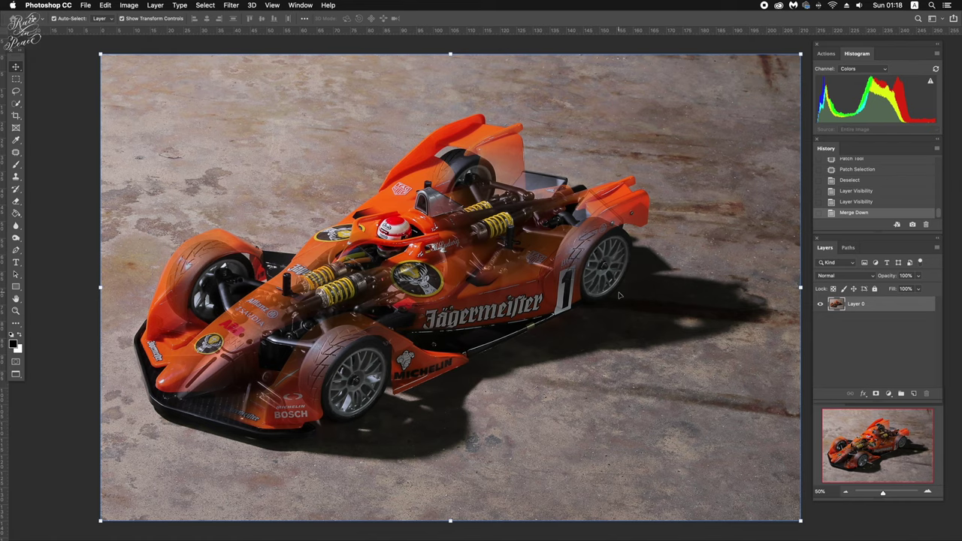
# Save the image as uuu.psd, confirming the Photoshop Format Options.
pyautogui.press('super+shift+s')
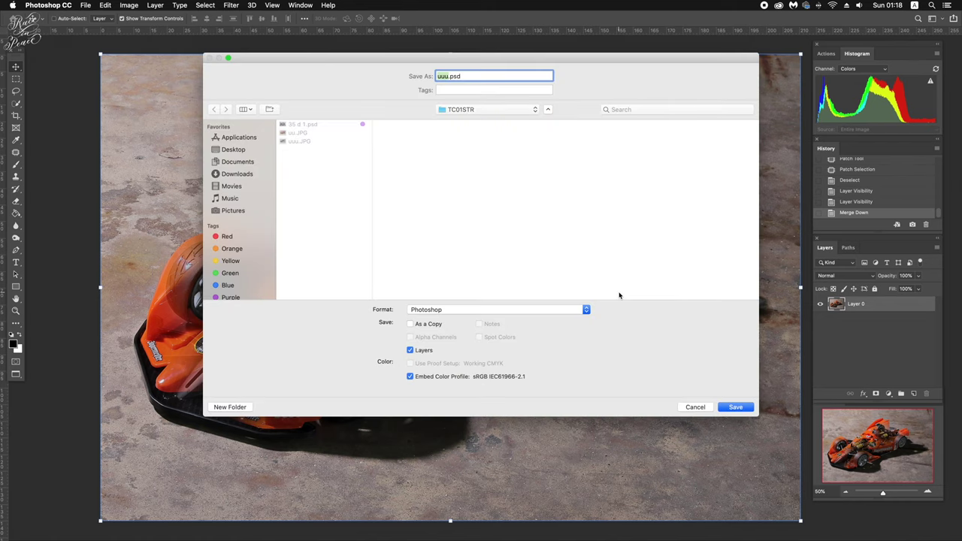
pyautogui.click(734, 407)
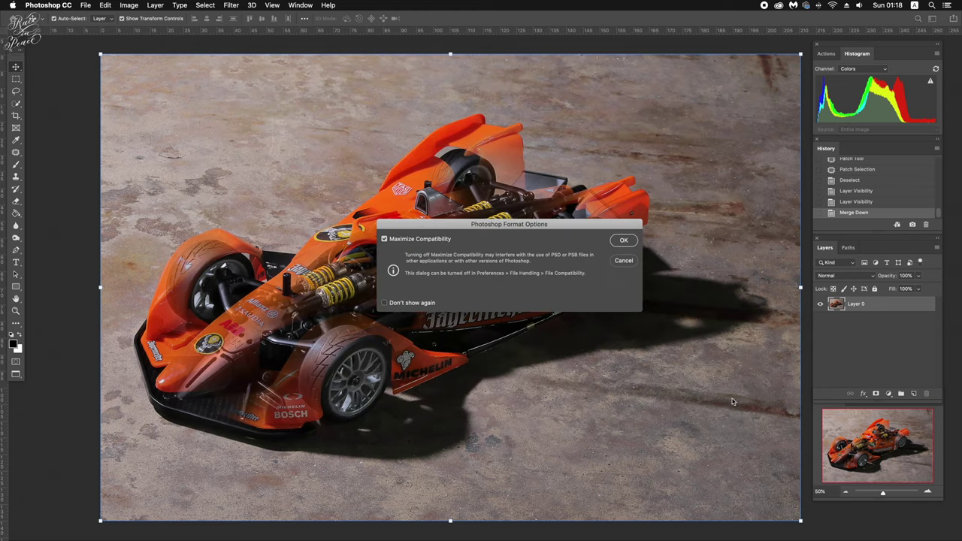
pyautogui.click(624, 242)
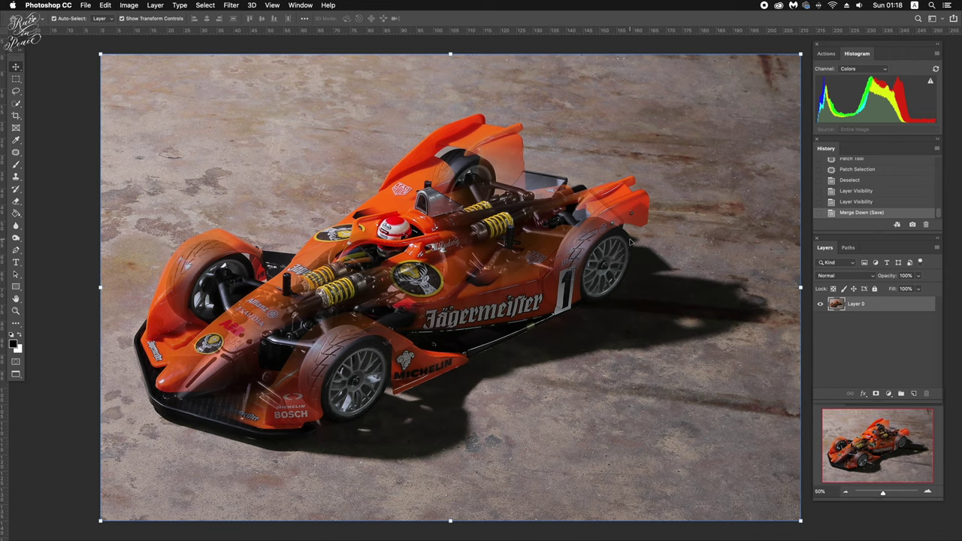
pyautogui.click(232, 5)
pyautogui.moveTo(250, 215)
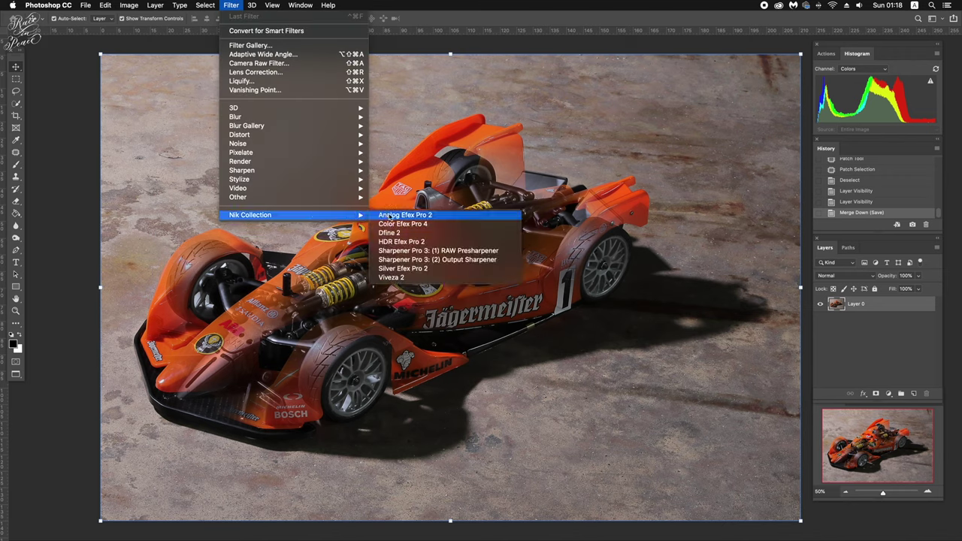
# Apply Analog Efex Pro 2's 1 custom preset with Saturation 34% and Detail Extraction 84%.
pyautogui.click(394, 215)
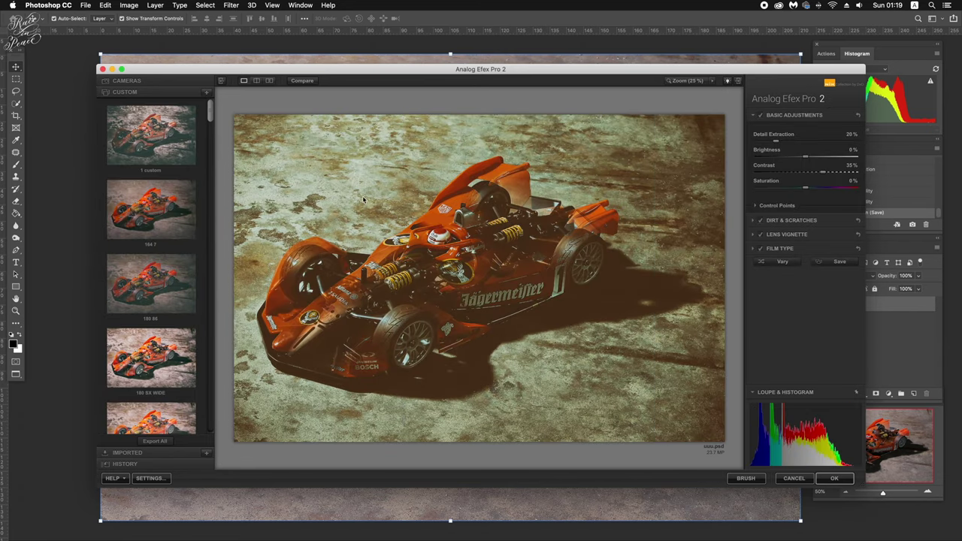
pyautogui.click(151, 134)
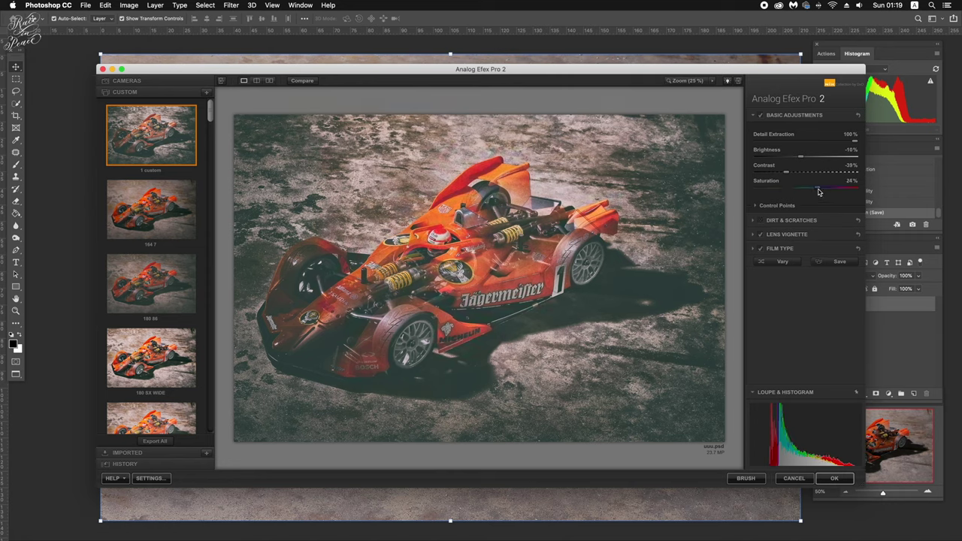
pyautogui.moveTo(821, 192); pyautogui.dragTo(823, 192)
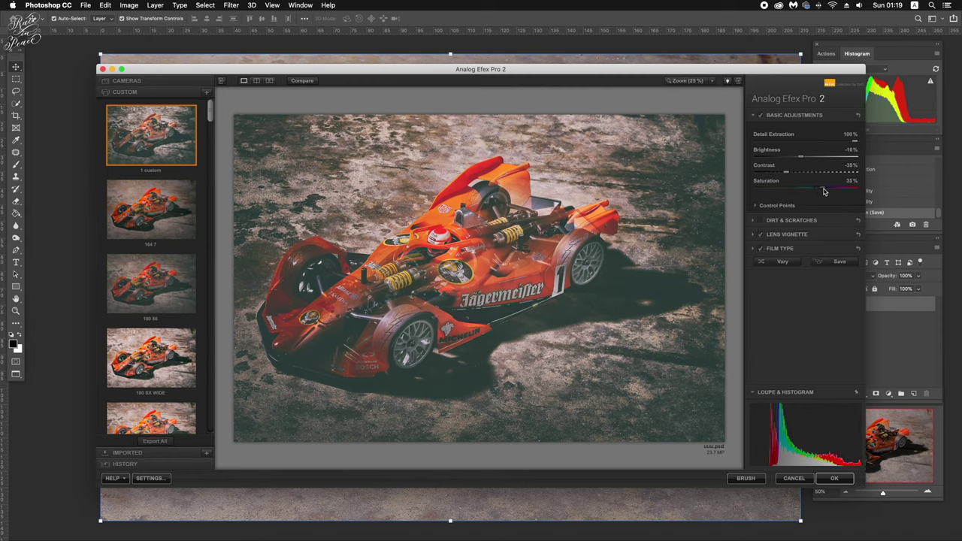
pyautogui.click(808, 141)
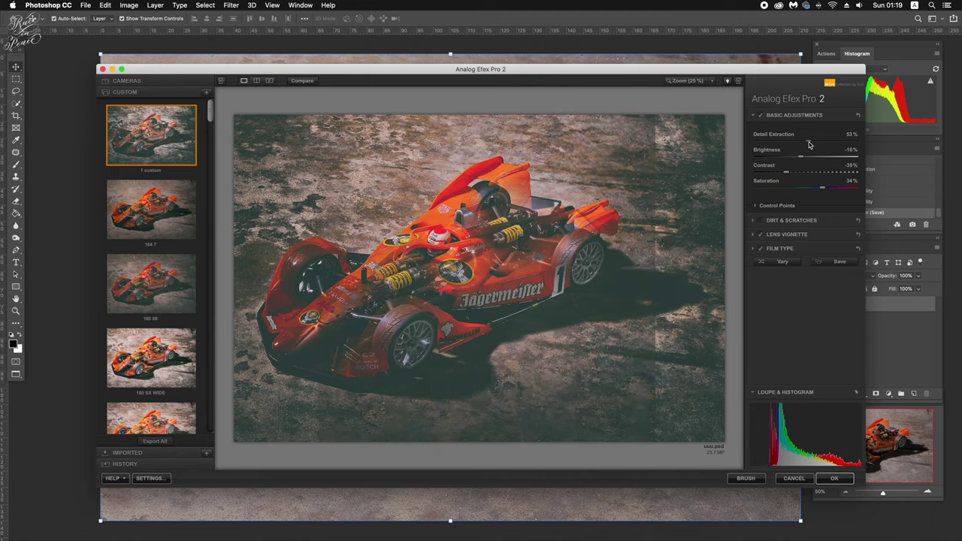
pyautogui.click(842, 142)
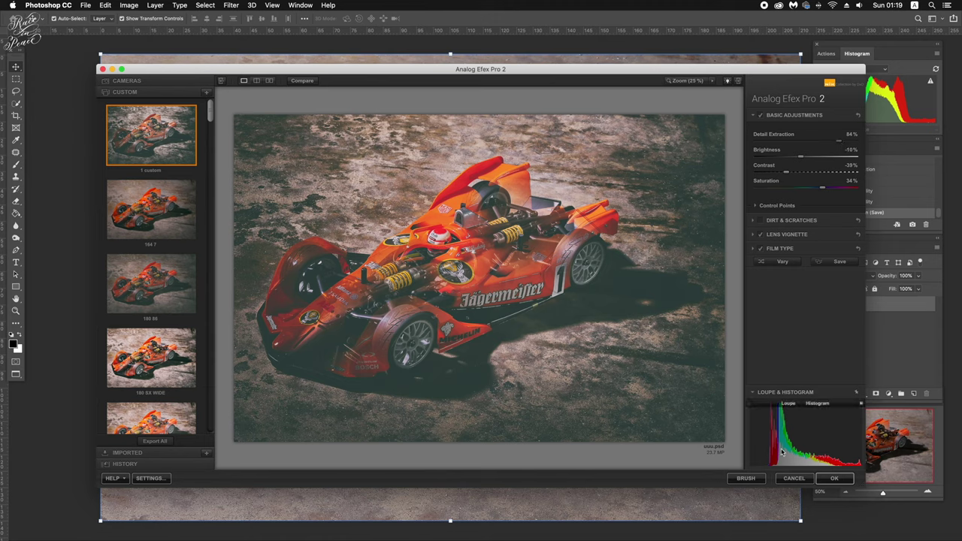
pyautogui.moveTo(815, 432)
pyautogui.click(785, 406)
pyautogui.click(815, 405)
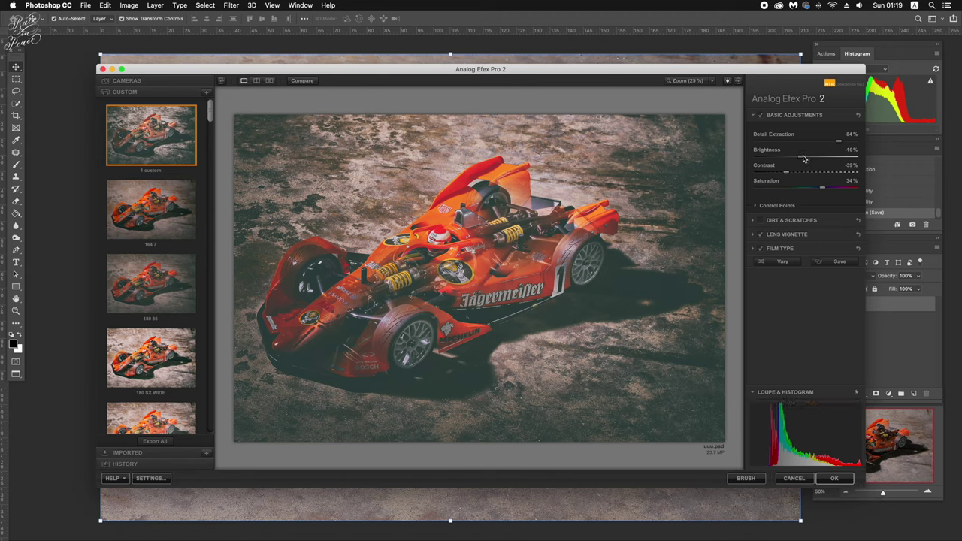
# Raise brightness to -4% and ease contrast to -20%, comparing against the original.
pyautogui.moveTo(801, 159)
pyautogui.mouseDown()
pyautogui.moveTo(809, 161)
pyautogui.moveTo(801, 173)
pyautogui.moveTo(757, 174)
pyautogui.mouseUp()
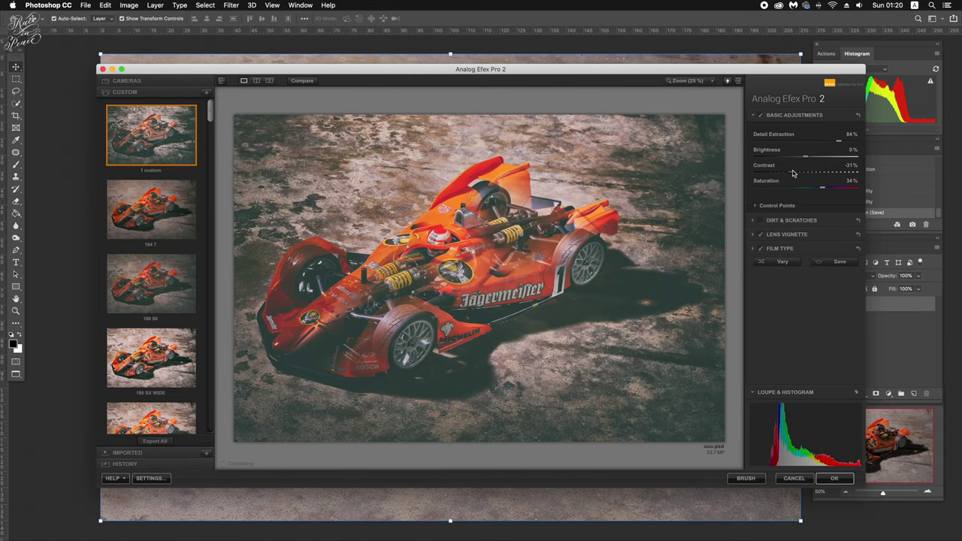
pyautogui.moveTo(792, 173); pyautogui.dragTo(798, 174)
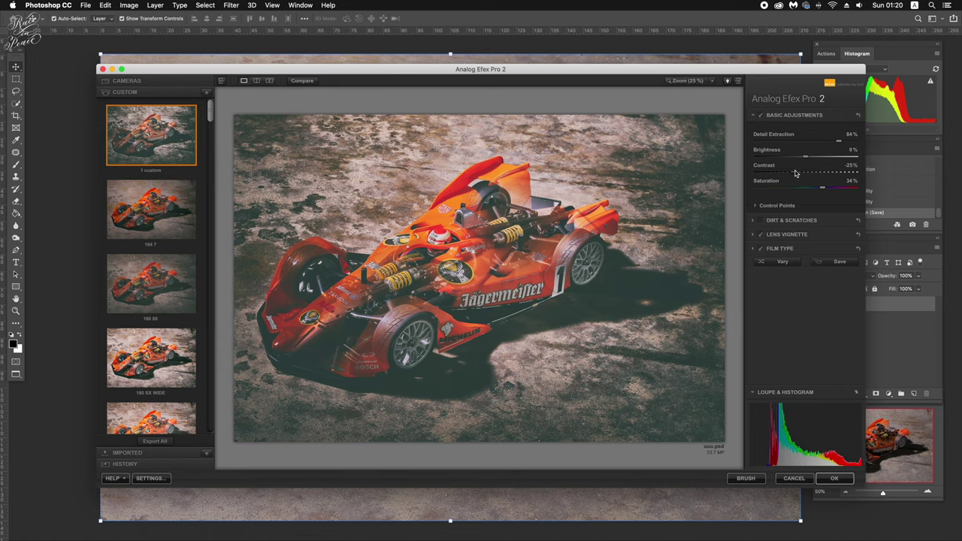
pyautogui.click(298, 81)
pyautogui.click(298, 81)
pyautogui.click(300, 82)
# Lower saturation to 45% and brightness to -2%, then cycle the histogram channels.
pyautogui.moveTo(832, 189)
pyautogui.mouseDown()
pyautogui.moveTo(819, 162)
pyautogui.moveTo(807, 162)
pyautogui.mouseUp()
pyautogui.moveTo(808, 162); pyautogui.dragTo(796, 175)
pyautogui.click(776, 461)
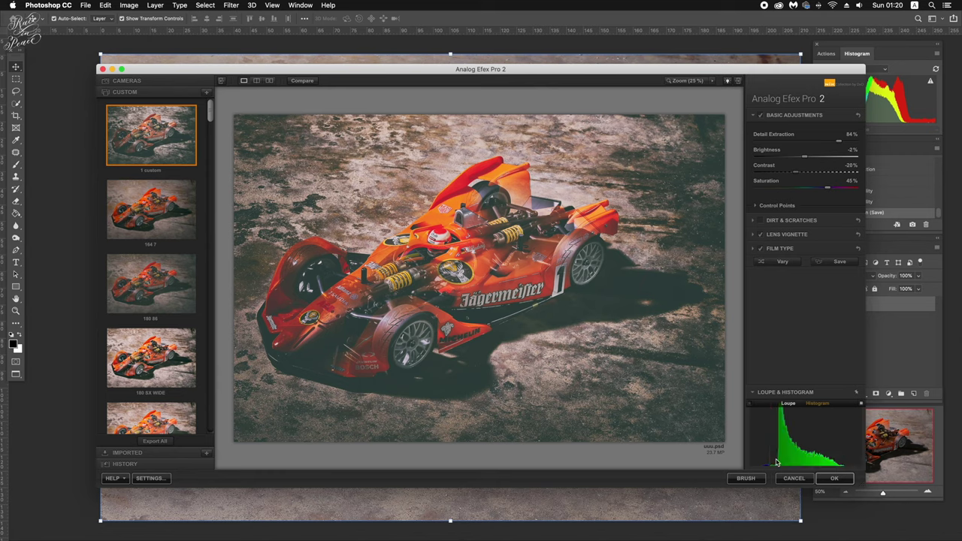
pyautogui.click(776, 461)
pyautogui.click(776, 462)
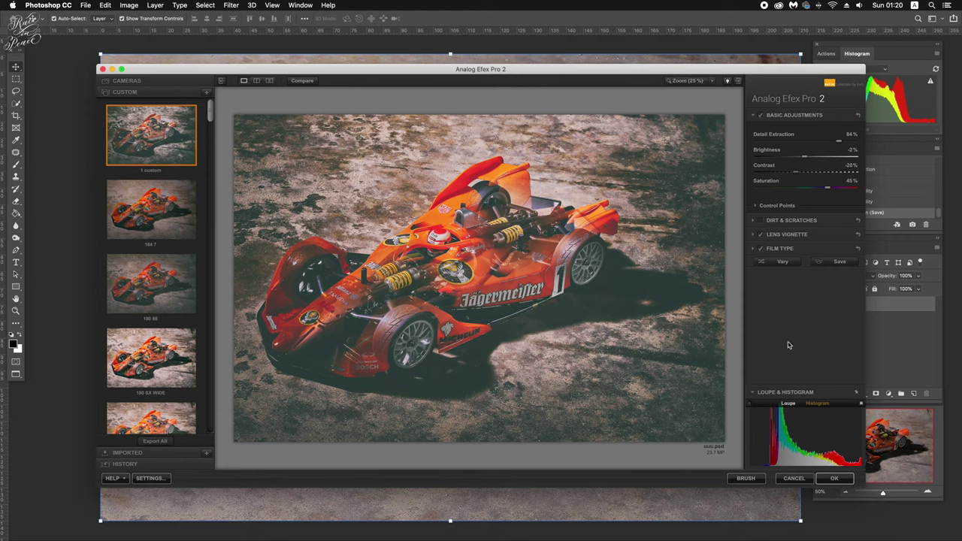
# Centre the lens vignette on the car's front, with Size about 96% and Amount -37%.
pyautogui.click(752, 234)
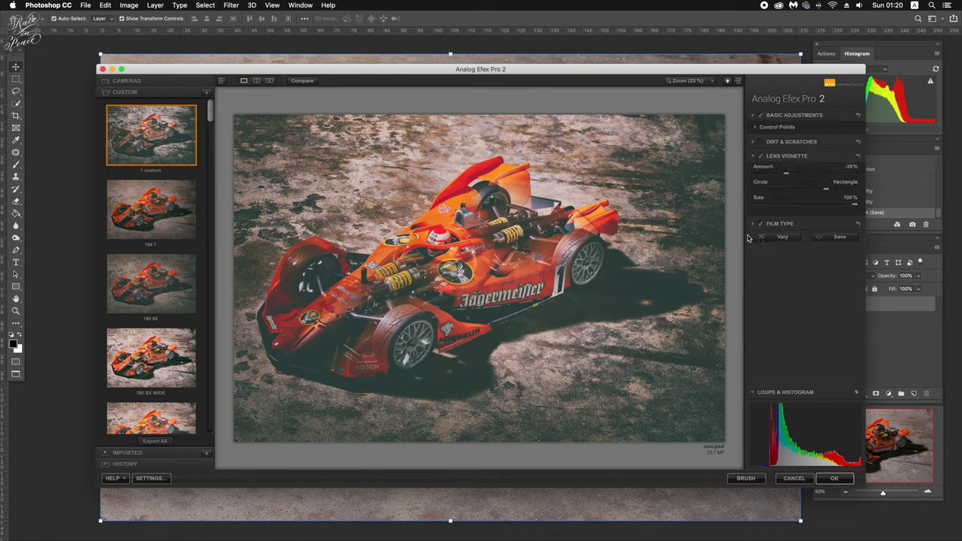
pyautogui.moveTo(479, 220)
pyautogui.mouseDown()
pyautogui.moveTo(478, 263)
pyautogui.moveTo(389, 278)
pyautogui.mouseUp()
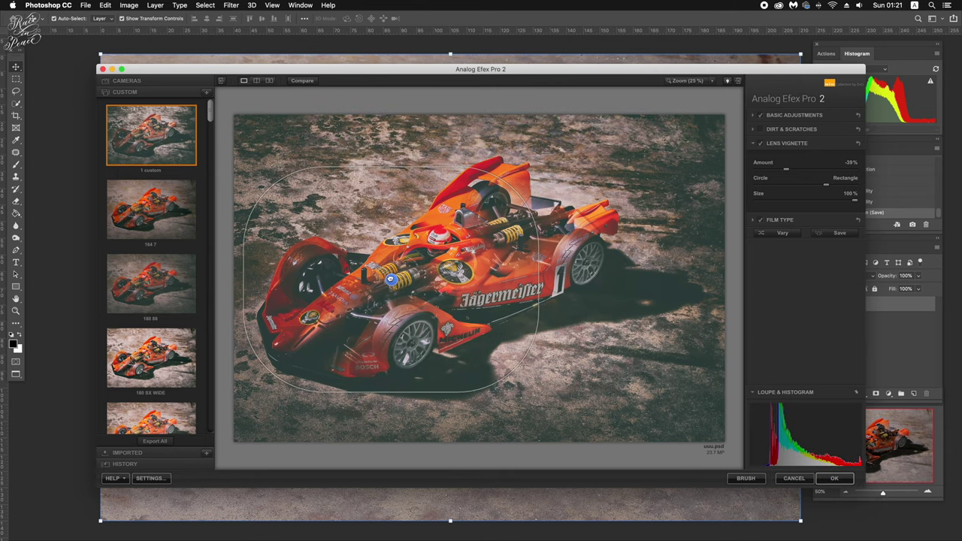
pyautogui.moveTo(351, 237); pyautogui.dragTo(394, 241)
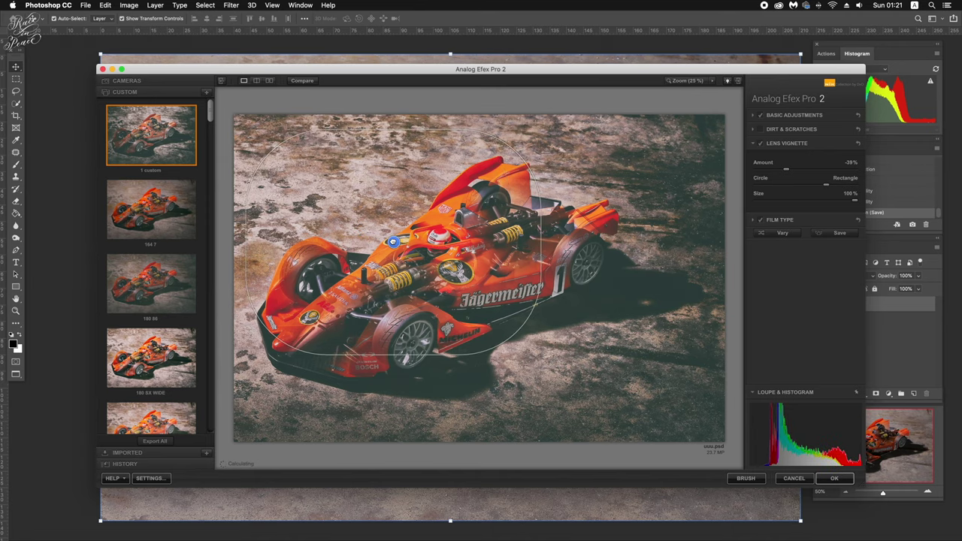
pyautogui.moveTo(538, 182); pyautogui.dragTo(549, 189)
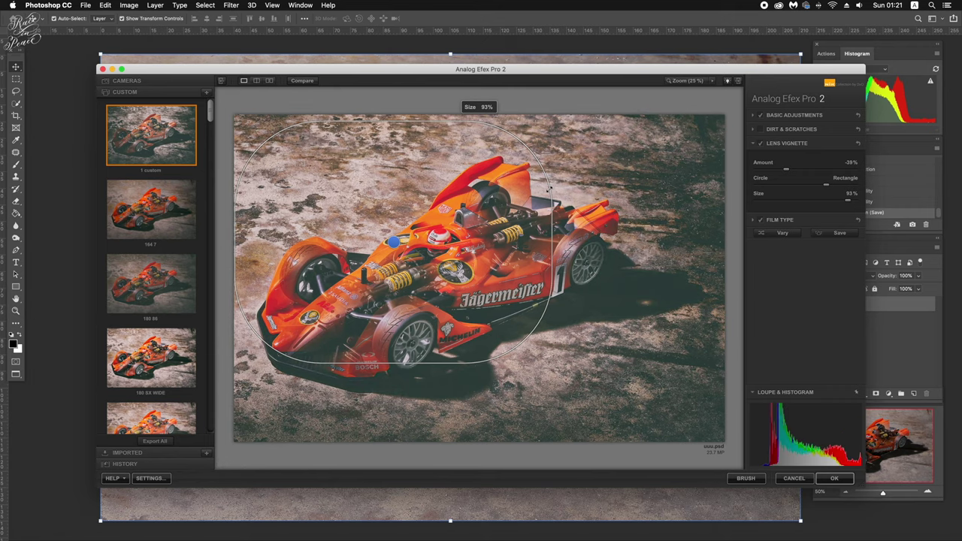
pyautogui.moveTo(549, 190); pyautogui.dragTo(545, 191)
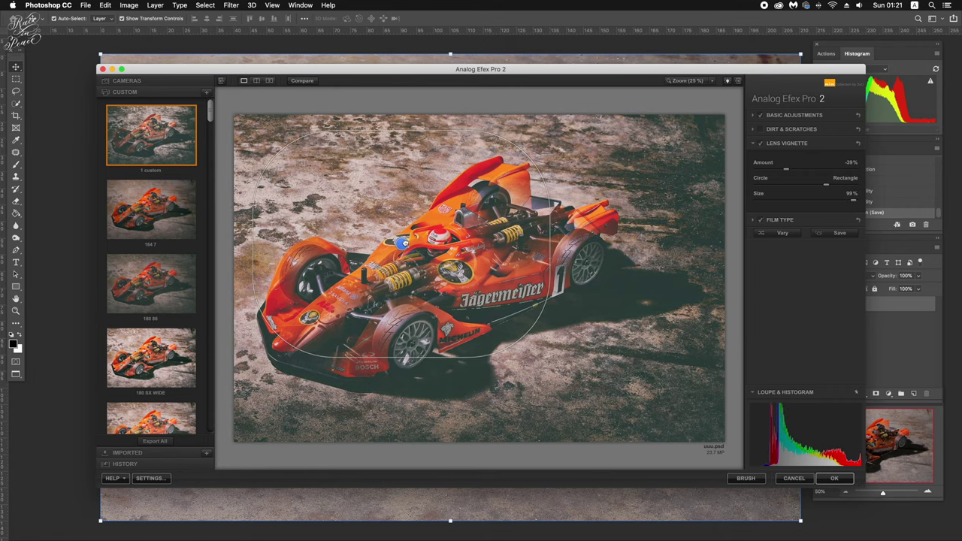
pyautogui.moveTo(786, 169)
pyautogui.mouseDown()
pyautogui.moveTo(797, 172)
pyautogui.moveTo(789, 172)
pyautogui.mouseUp()
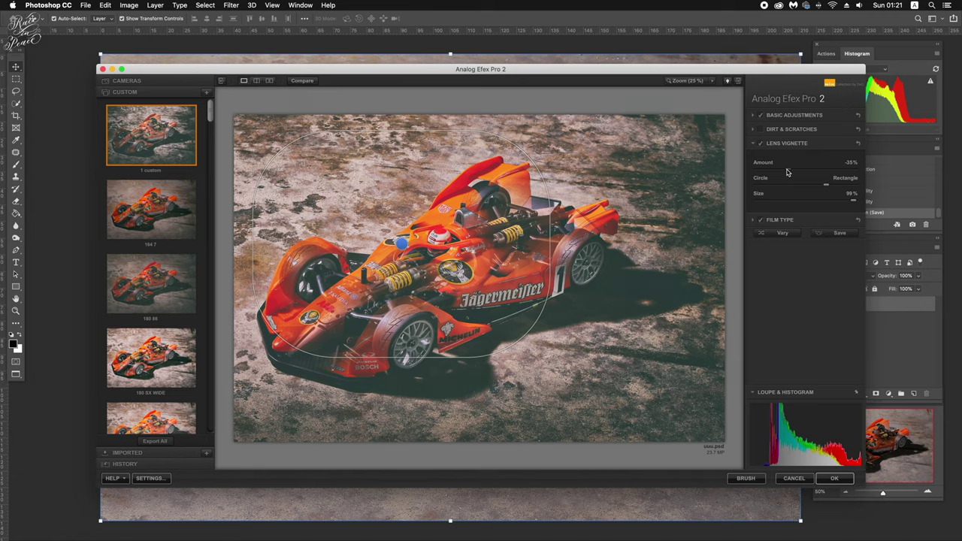
pyautogui.moveTo(788, 172); pyautogui.dragTo(787, 172)
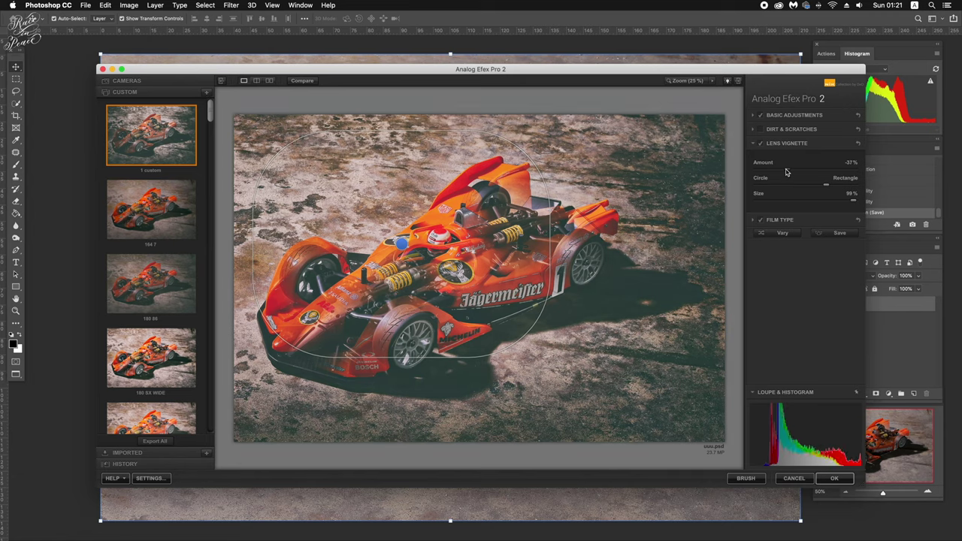
pyautogui.moveTo(826, 185); pyautogui.dragTo(853, 201)
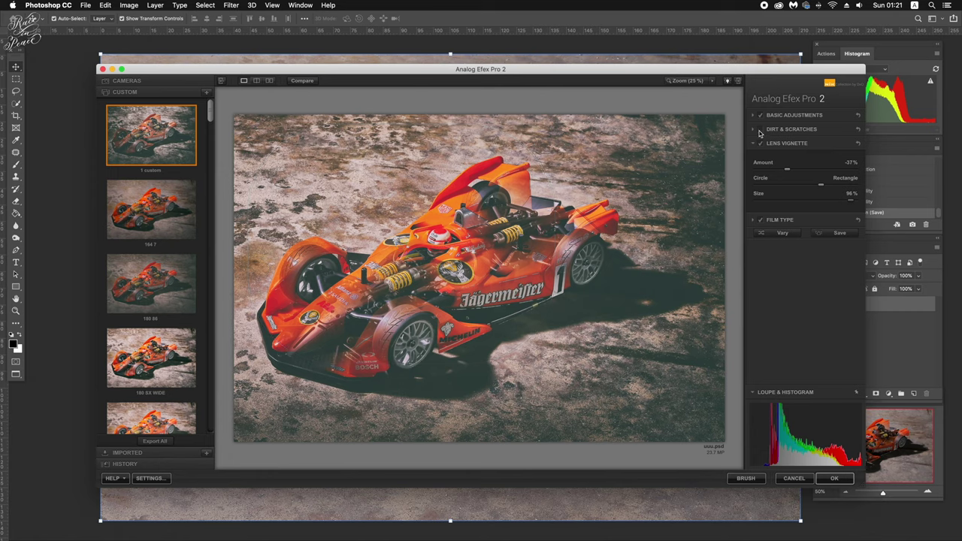
# Darken brightness to -11%, preview saturation at -100%, then raise saturation to about 18%.
pyautogui.click(753, 116)
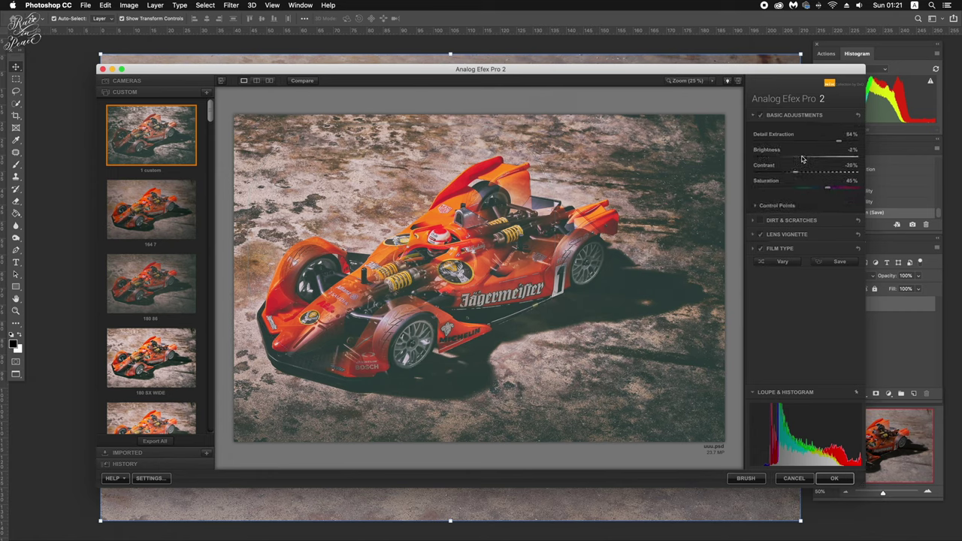
pyautogui.moveTo(802, 159); pyautogui.dragTo(801, 159)
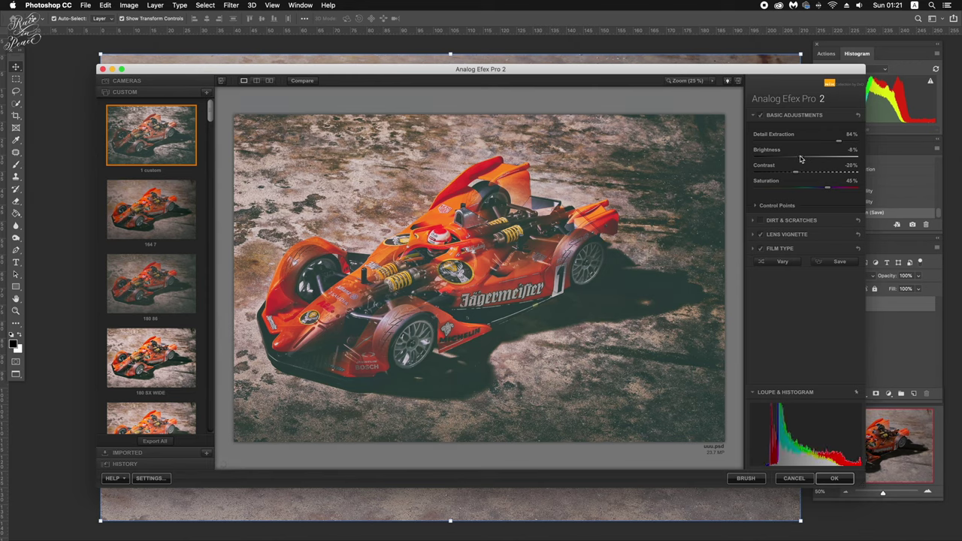
pyautogui.moveTo(801, 159); pyautogui.dragTo(798, 158)
pyautogui.click(778, 188)
pyautogui.moveTo(779, 191); pyautogui.dragTo(751, 191)
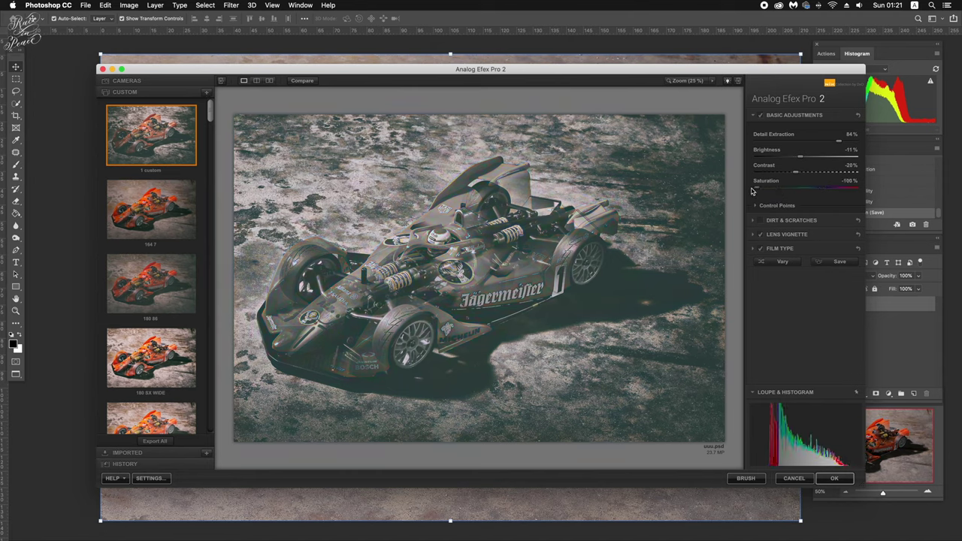
pyautogui.moveTo(752, 191); pyautogui.dragTo(816, 192)
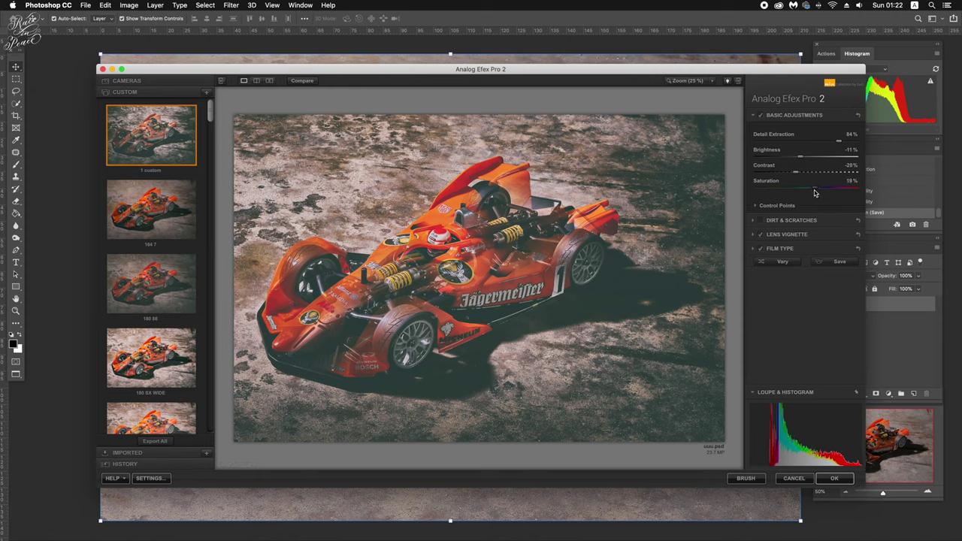
# Check against the original, nudge the vignette centre and shape, and deepen Amount to about -48%.
pyautogui.click(304, 84)
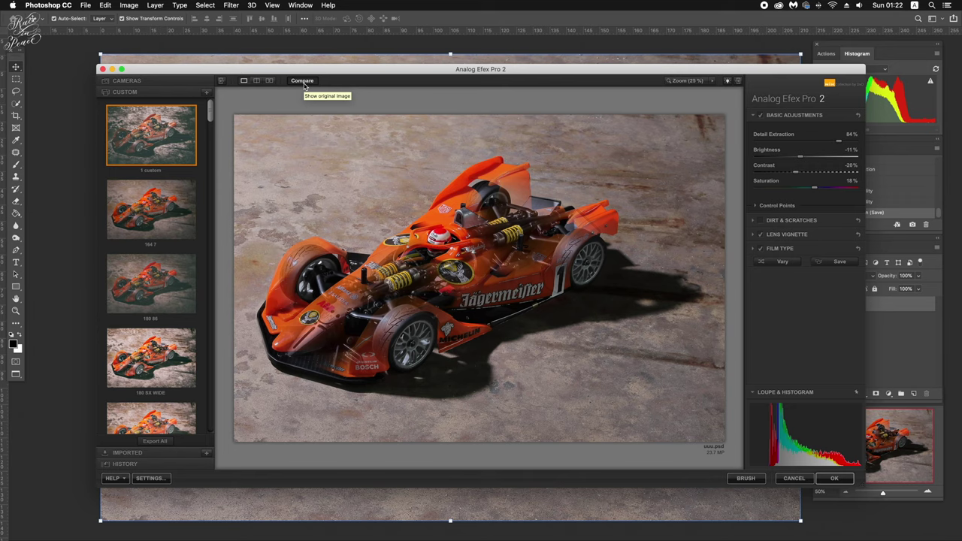
pyautogui.click(304, 85)
pyautogui.click(304, 84)
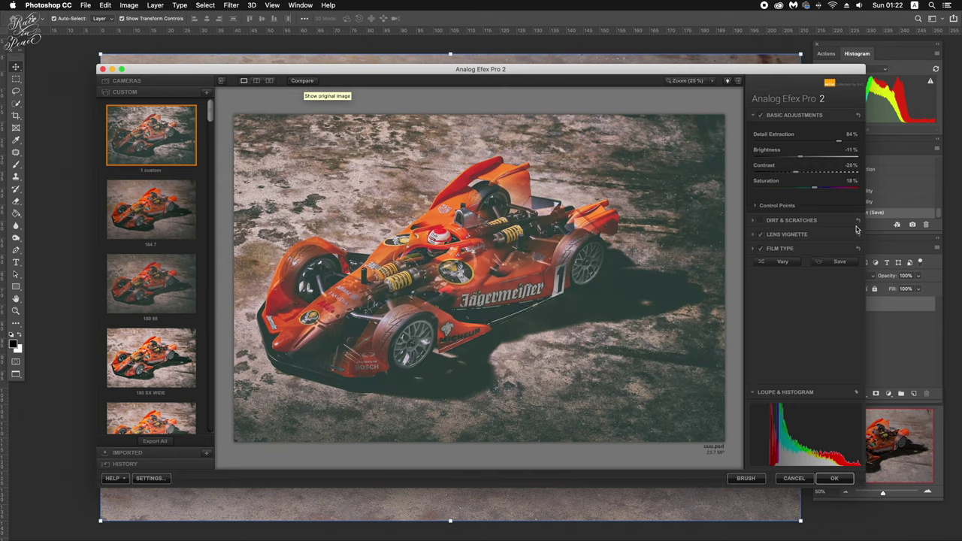
pyautogui.click(756, 234)
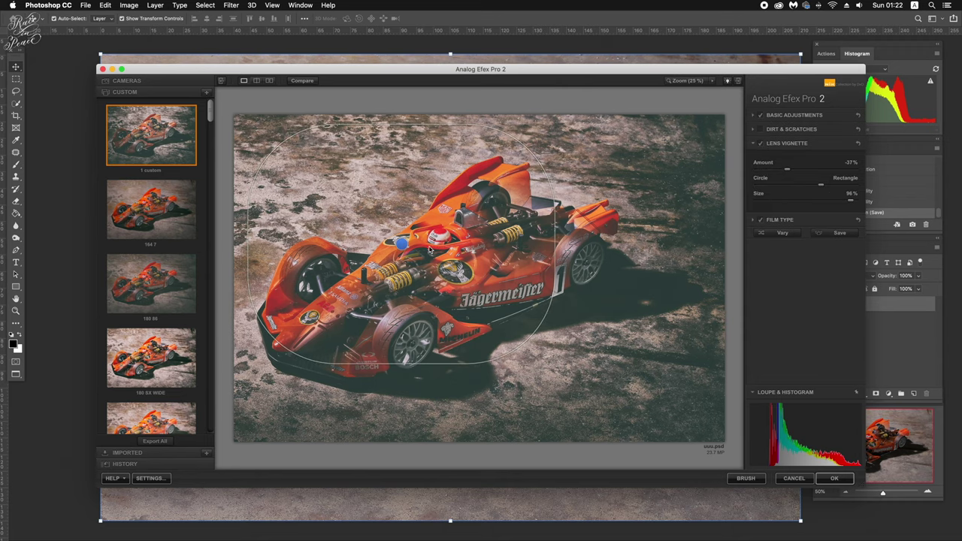
pyautogui.moveTo(392, 238); pyautogui.dragTo(392, 240)
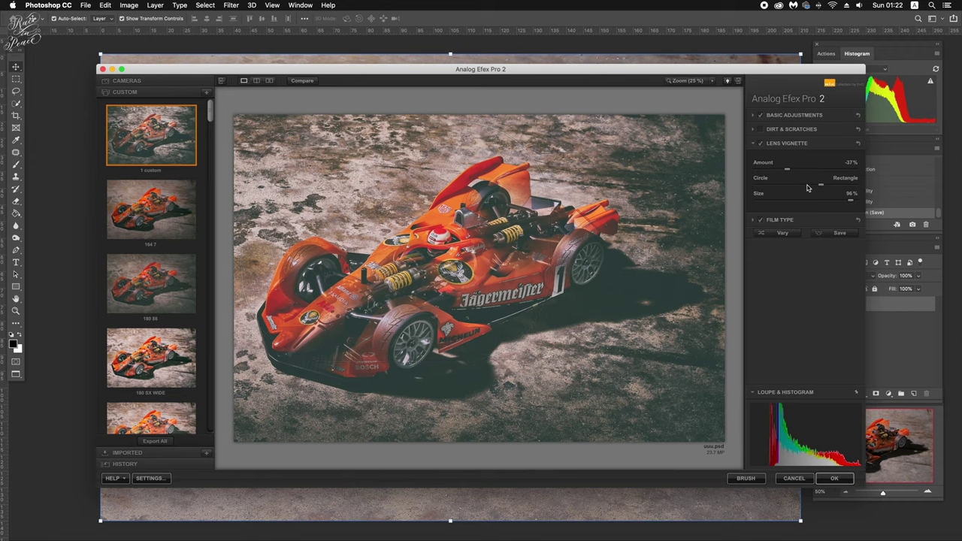
pyautogui.moveTo(818, 187); pyautogui.dragTo(823, 188)
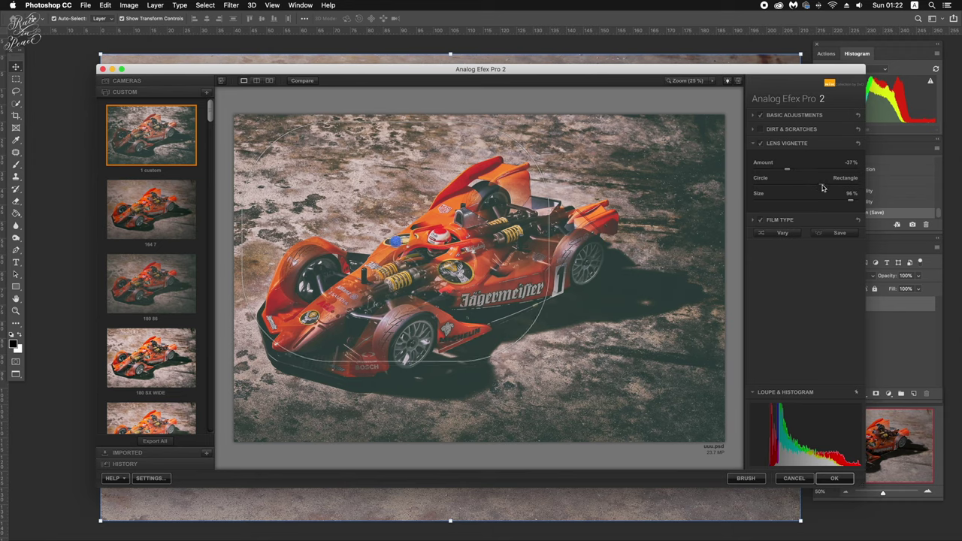
pyautogui.click(755, 143)
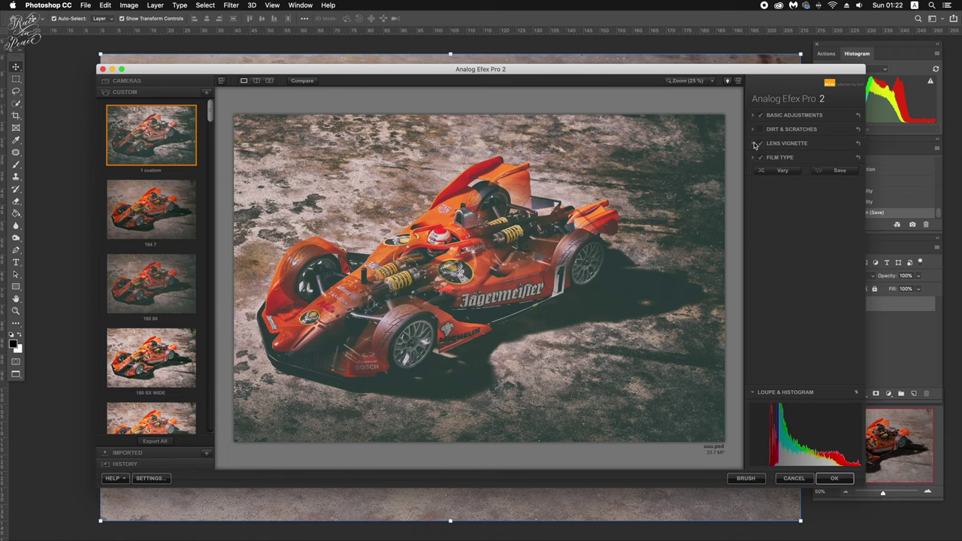
pyautogui.click(755, 144)
pyautogui.moveTo(787, 172); pyautogui.dragTo(787, 172)
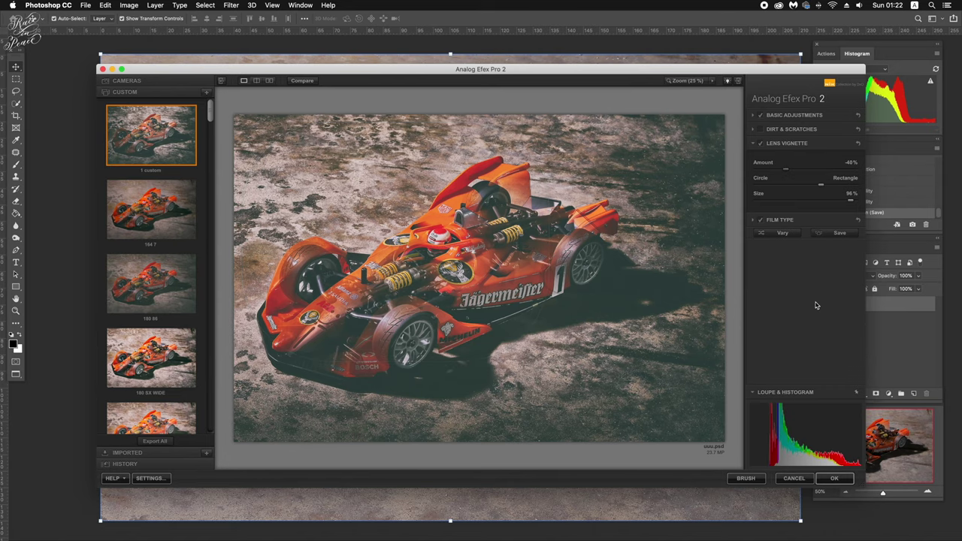
# Apply the Analog Efex film look, compare before and after, and merge it down.
pyautogui.click(835, 478)
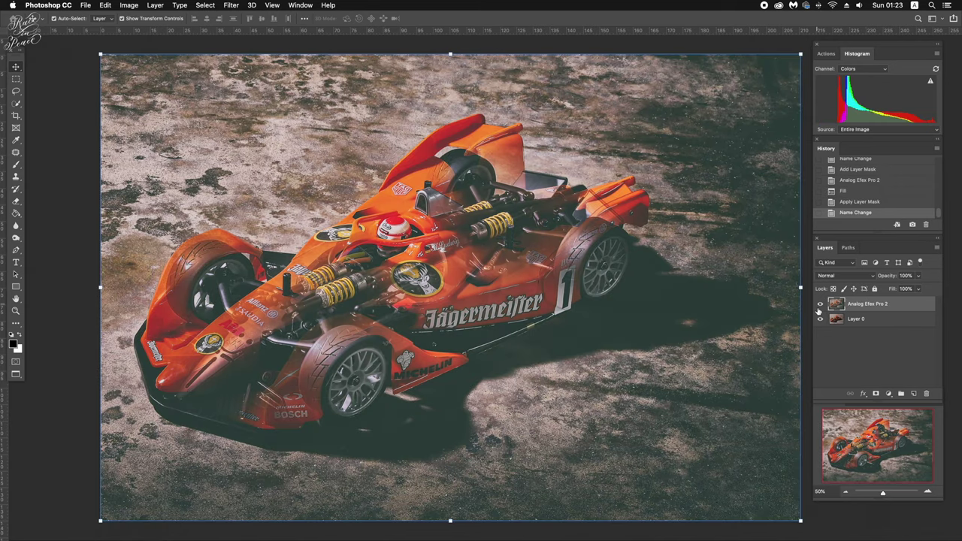
pyautogui.click(820, 304)
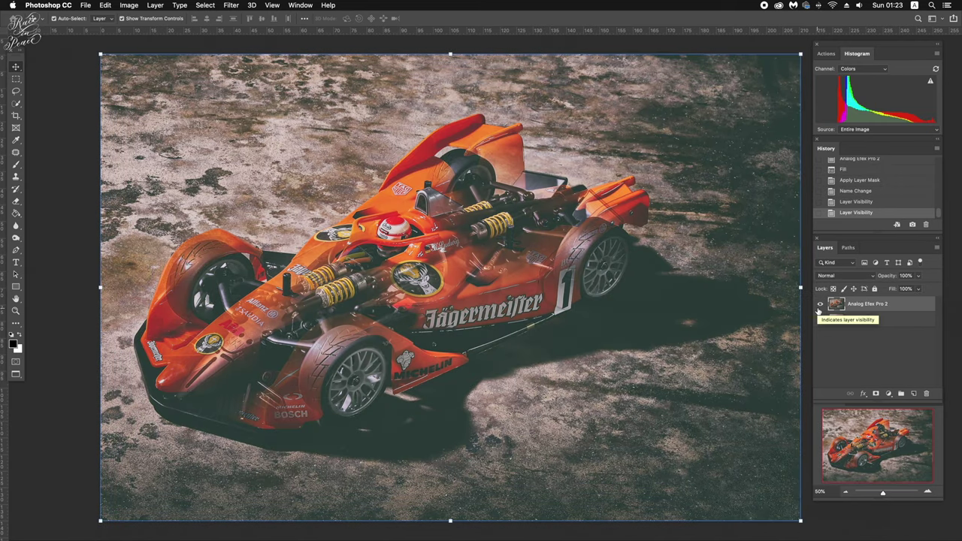
pyautogui.hotkey('ctrl', 'e')
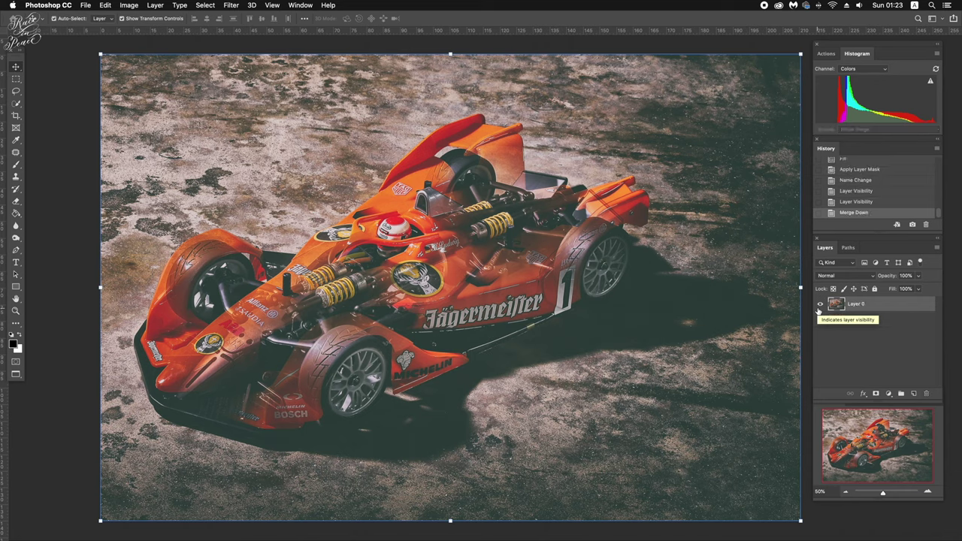
# Duplicate the layer and apply Levels with input levels 31, 1.00 and 248.
pyautogui.hotkey('ctrl', 'j')
pyautogui.hotkey('ctrl', 'l')
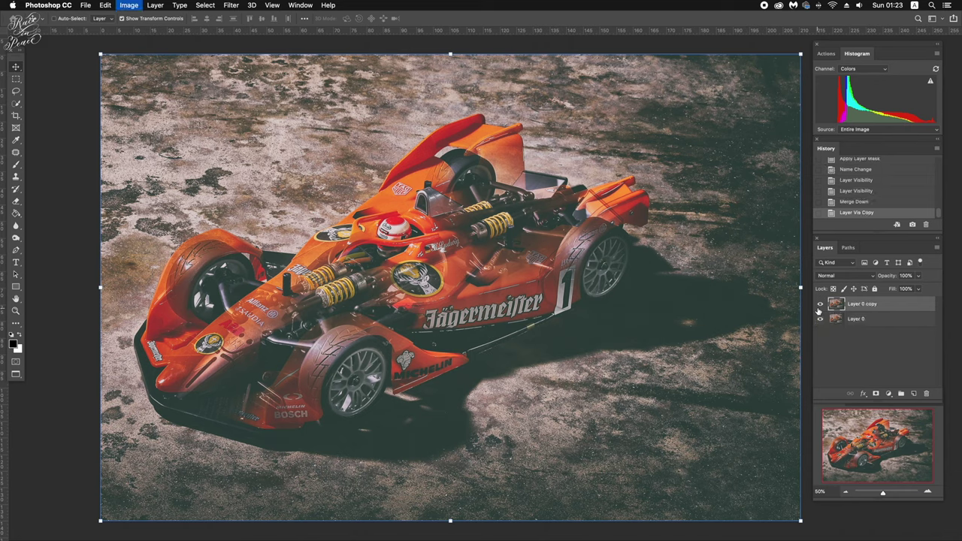
pyautogui.moveTo(775, 203); pyautogui.dragTo(784, 203)
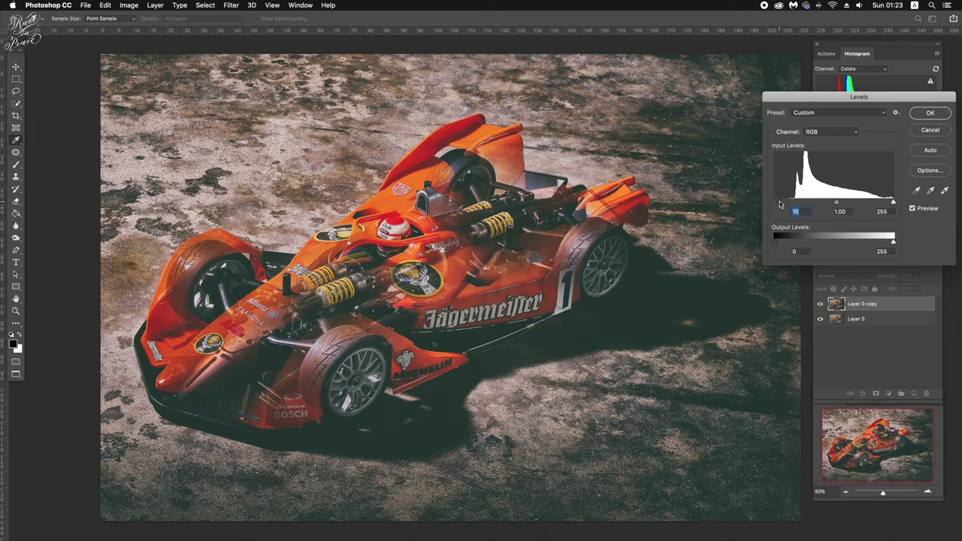
pyautogui.moveTo(784, 204); pyautogui.dragTo(788, 204)
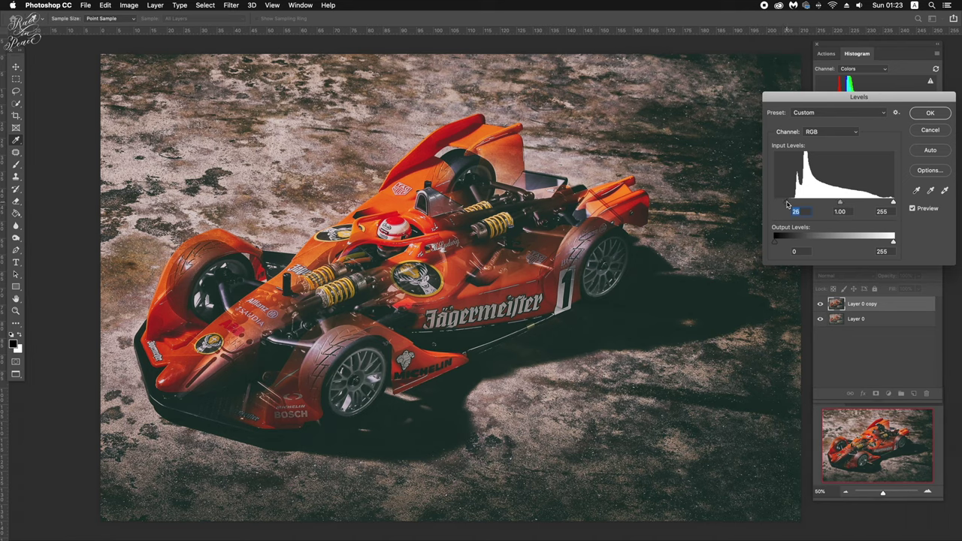
pyautogui.moveTo(788, 204); pyautogui.dragTo(790, 205)
pyautogui.moveTo(791, 202); pyautogui.dragTo(789, 204)
pyautogui.moveTo(892, 205)
pyautogui.mouseDown()
pyautogui.moveTo(810, 204)
pyautogui.moveTo(891, 208)
pyautogui.mouseUp()
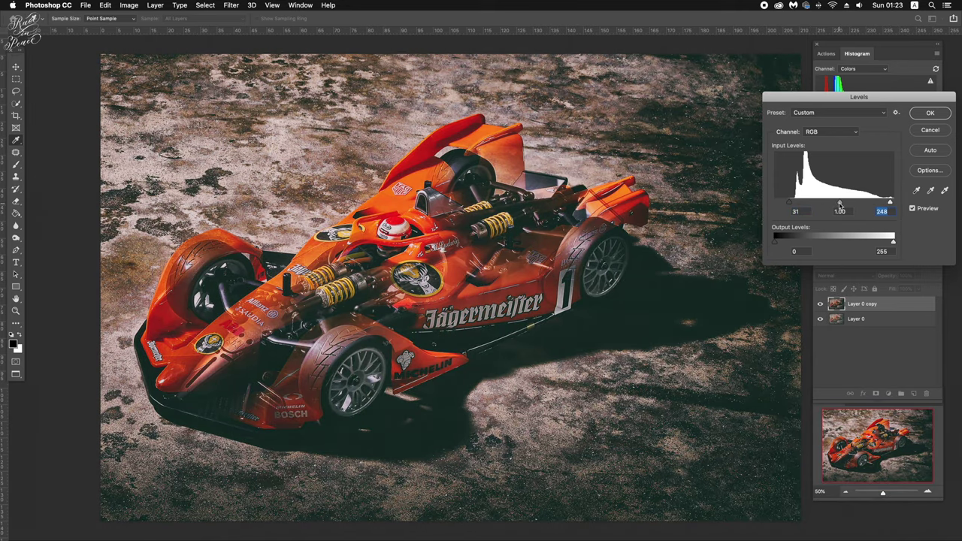
pyautogui.moveTo(839, 205); pyautogui.dragTo(843, 205)
pyautogui.moveTo(842, 205); pyautogui.dragTo(843, 205)
pyautogui.click(930, 113)
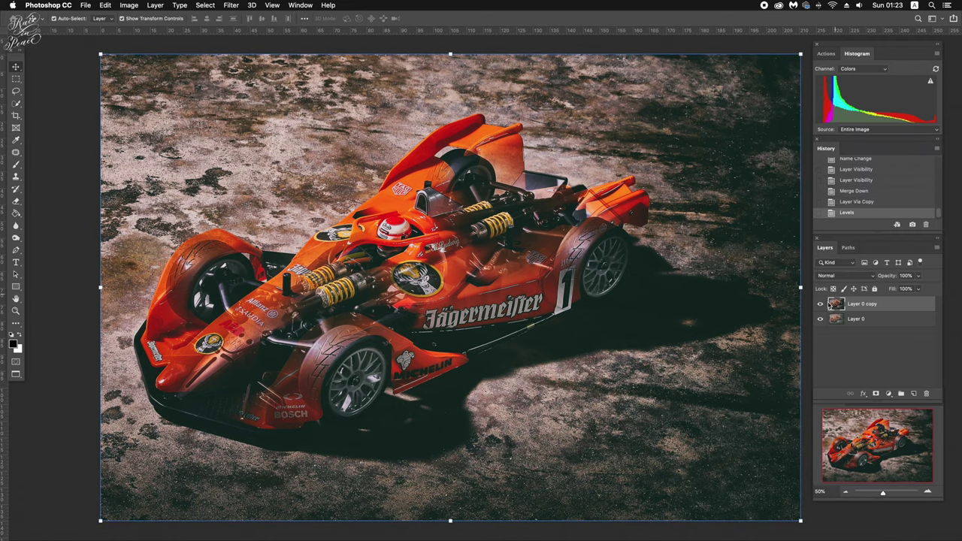
pyautogui.click(820, 304)
pyautogui.click(820, 304)
# Duplicate the car layer and reduce its saturation to -8 with Hue/Saturation.
pyautogui.press('super+j')
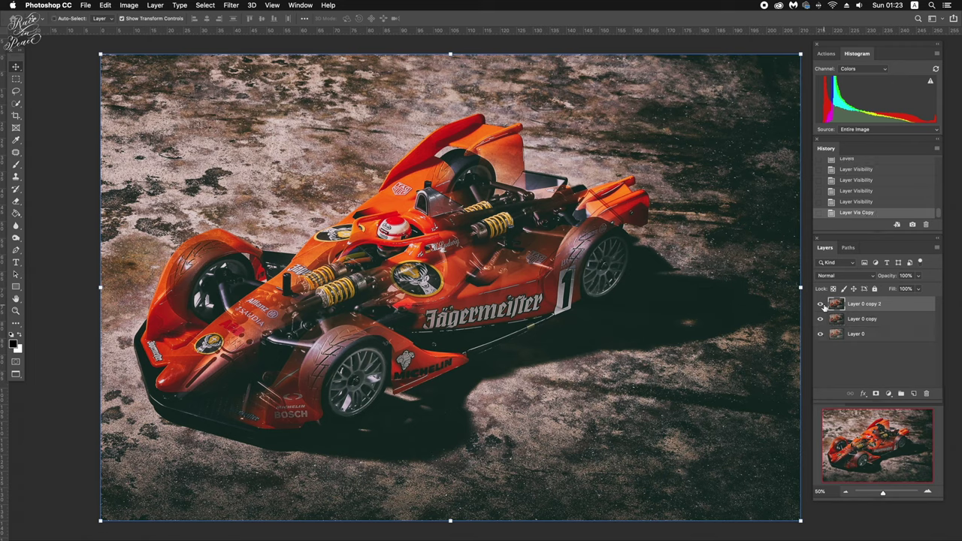
pyautogui.press('super+u')
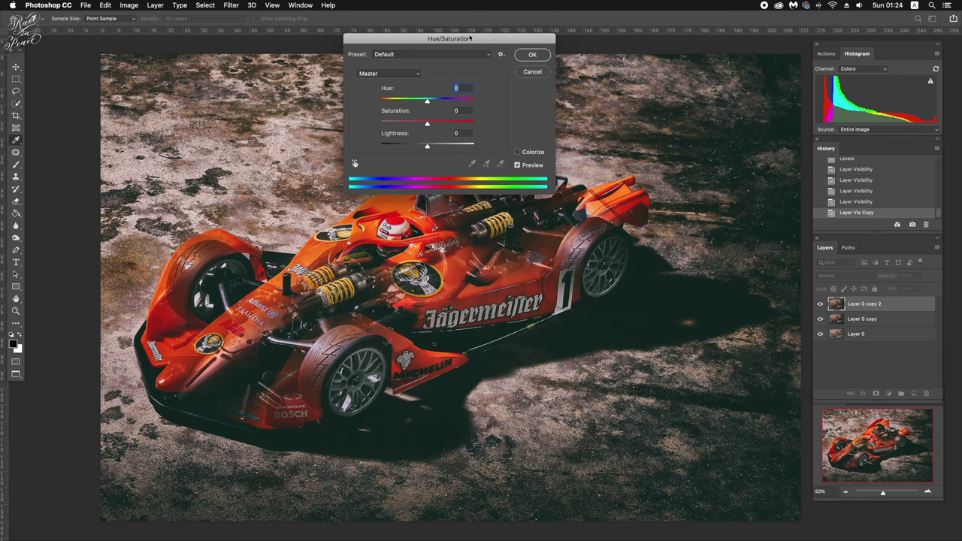
pyautogui.moveTo(470, 38)
pyautogui.mouseDown()
pyautogui.moveTo(690, 57)
pyautogui.moveTo(654, 371)
pyautogui.mouseUp()
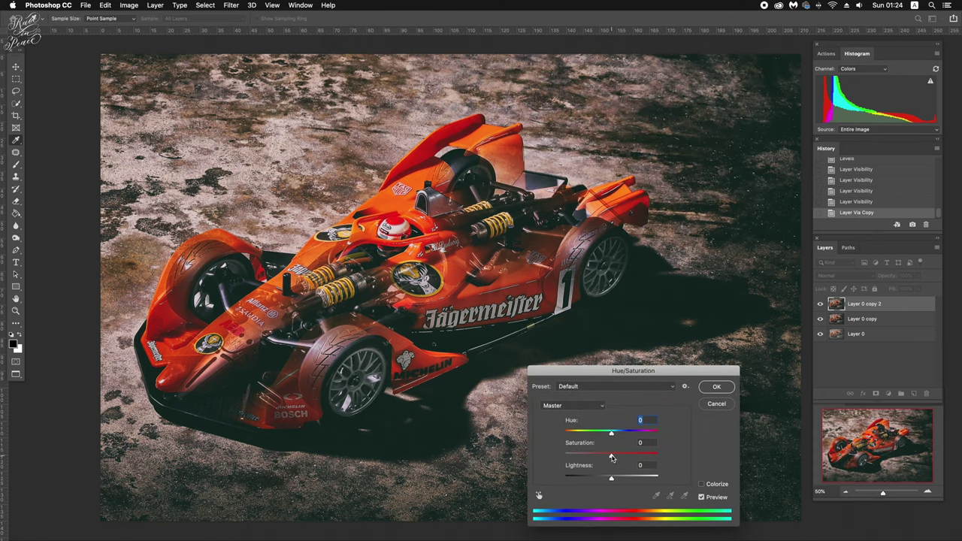
pyautogui.moveTo(612, 457); pyautogui.dragTo(608, 457)
pyautogui.moveTo(607, 457); pyautogui.dragTo(608, 457)
pyautogui.click(715, 388)
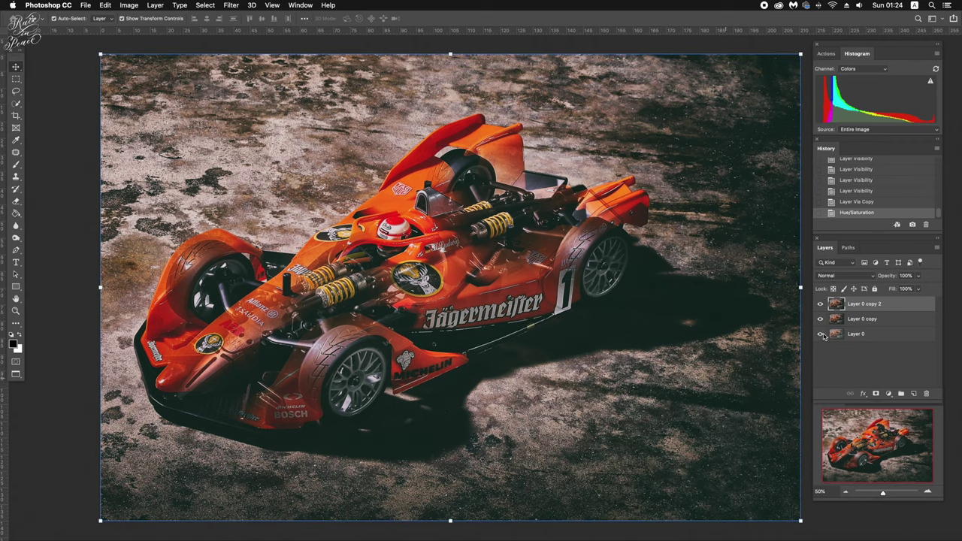
pyautogui.click(821, 304)
pyautogui.click(821, 304)
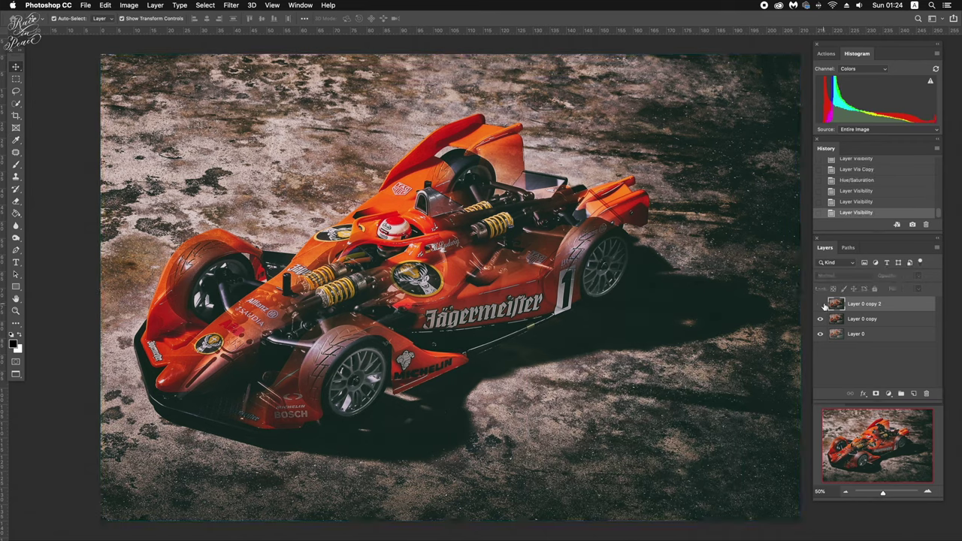
# Merge all layers into a single Layer 0, save, and bring up the Open dialog.
pyautogui.press('super+e')
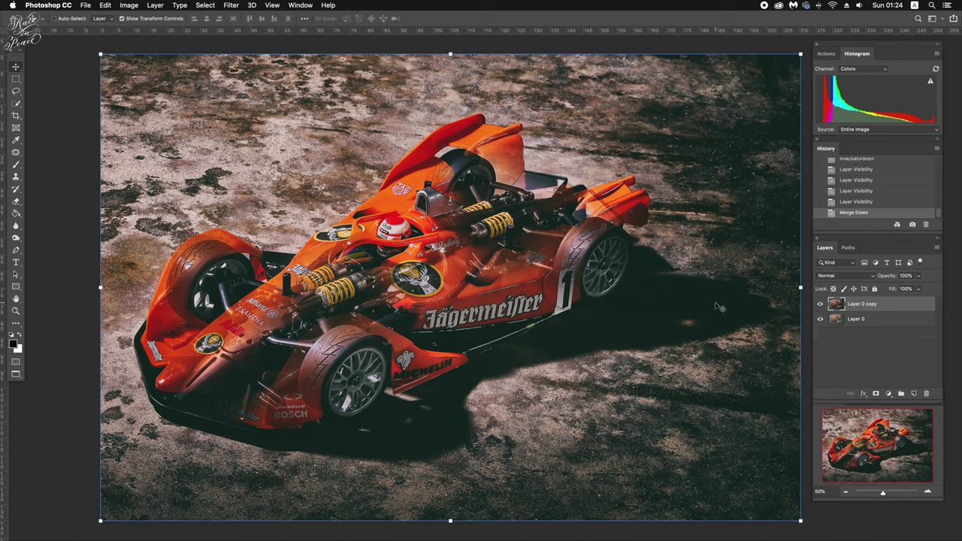
pyautogui.press('super+e')
pyautogui.press('super')
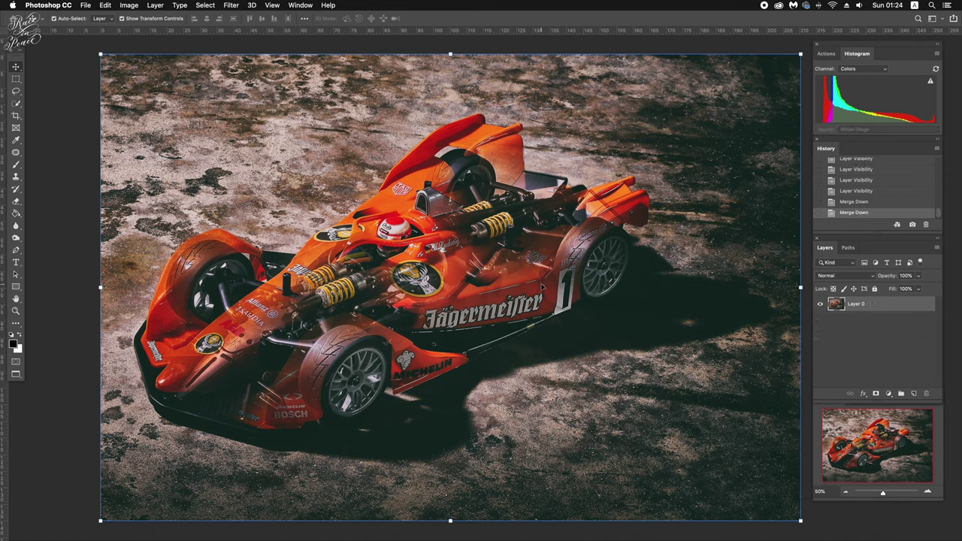
pyautogui.press('super+s')
pyautogui.press('super+minus')
pyautogui.press('super+plus')
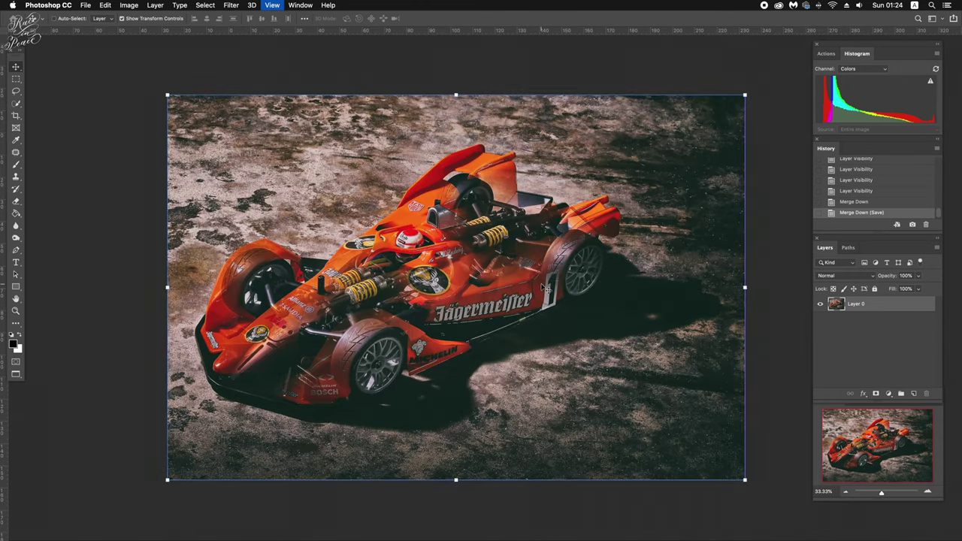
pyautogui.press('super')
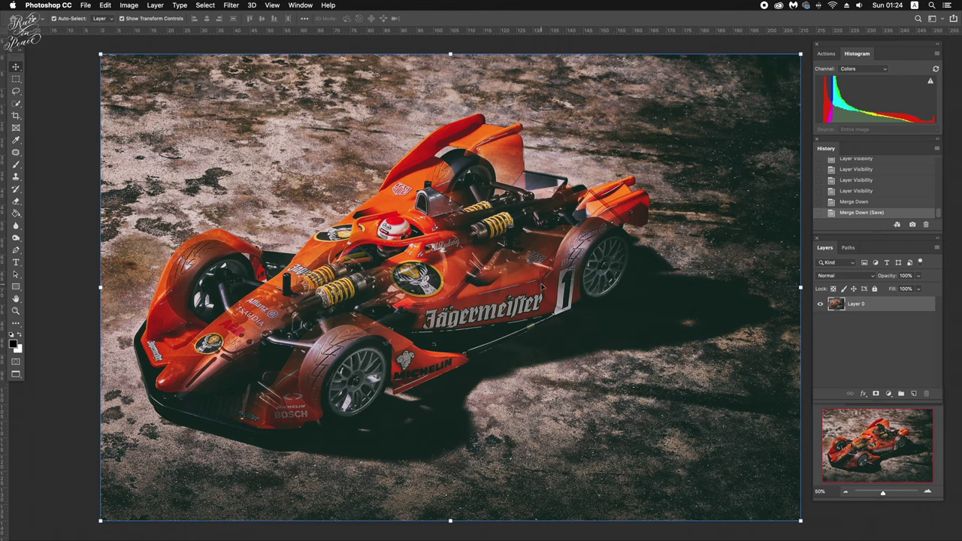
pyautogui.press('super+o')
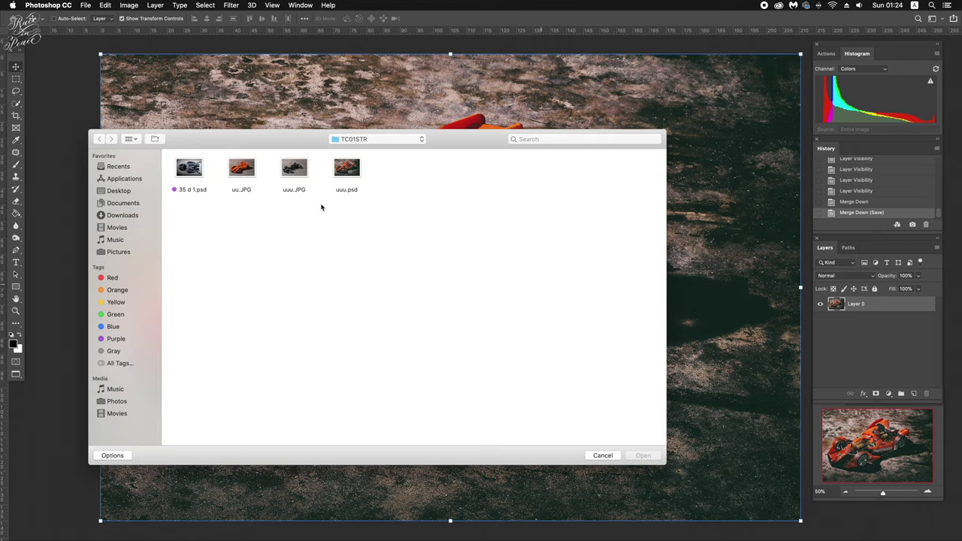
# Open 35 d 1.psd and drag its Race in Peace and YouTube layers into uuu.psd.
pyautogui.doubleClick(181, 167)
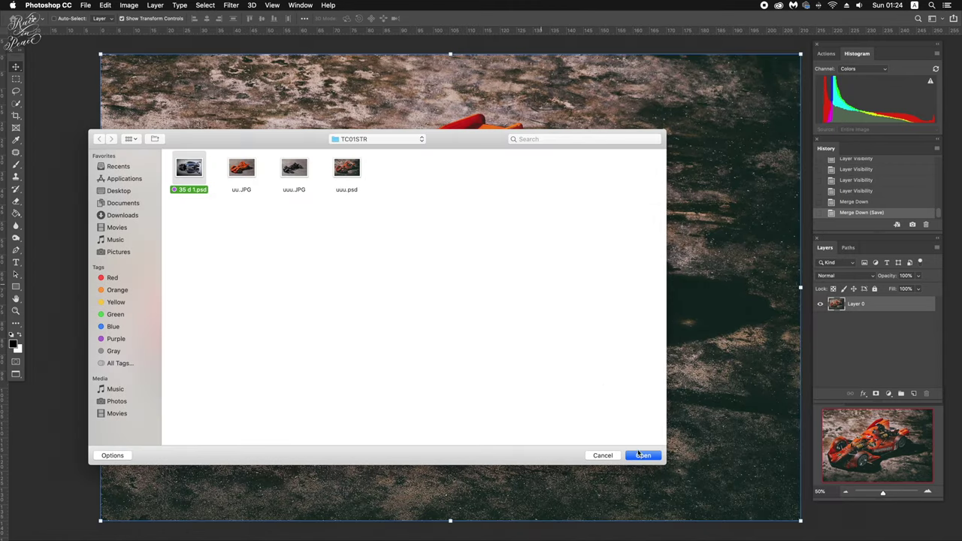
pyautogui.click(643, 457)
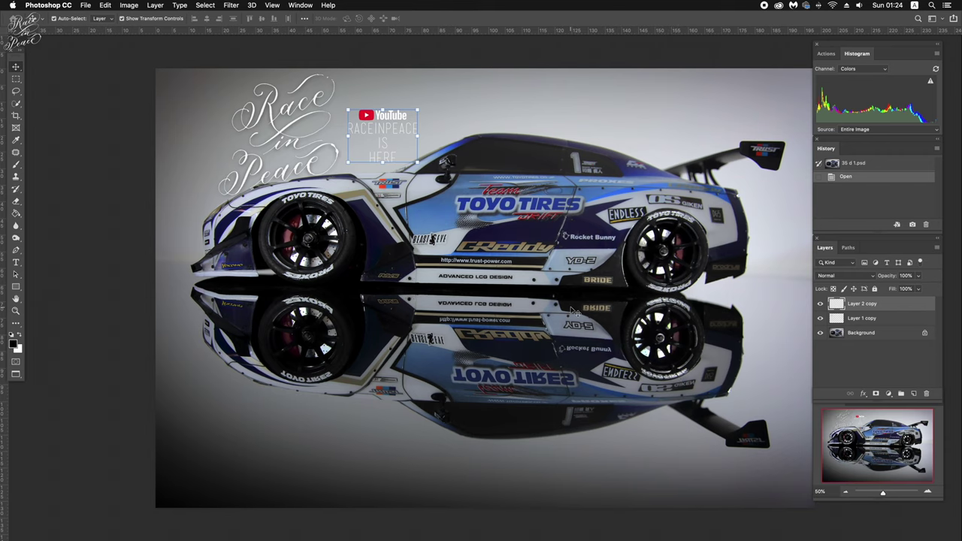
pyautogui.press('f')
pyautogui.press('f')
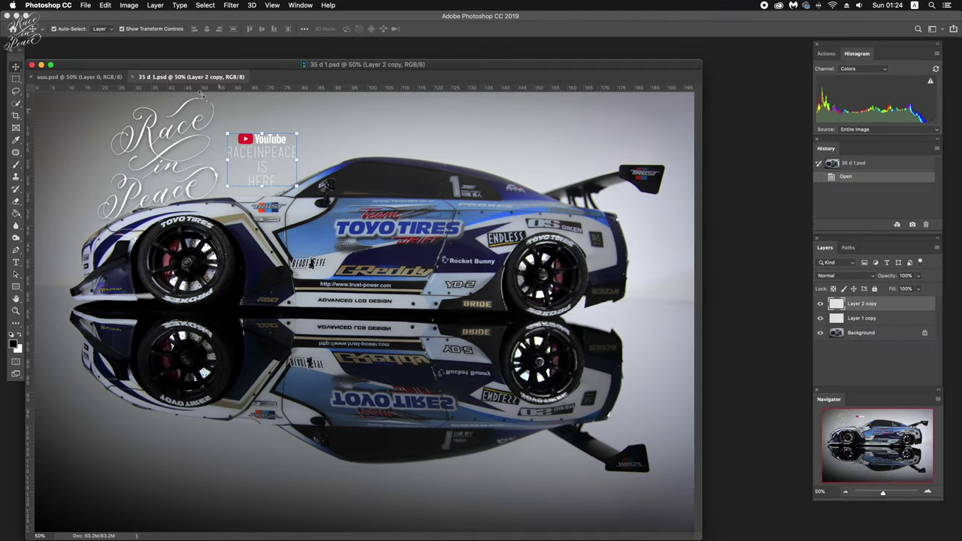
pyautogui.moveTo(197, 78); pyautogui.dragTo(599, 189)
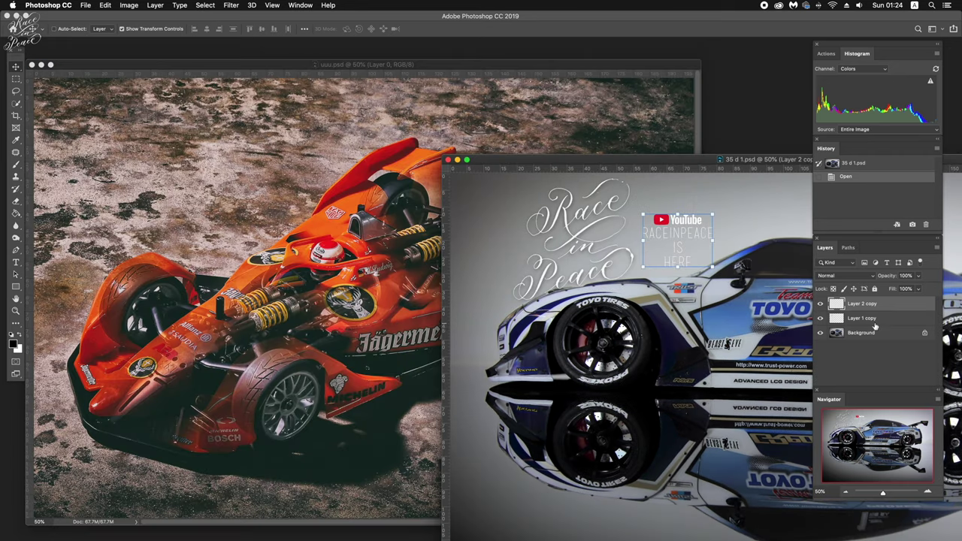
pyautogui.keyDown('shift'); pyautogui.click(872, 319); pyautogui.keyUp('shift')
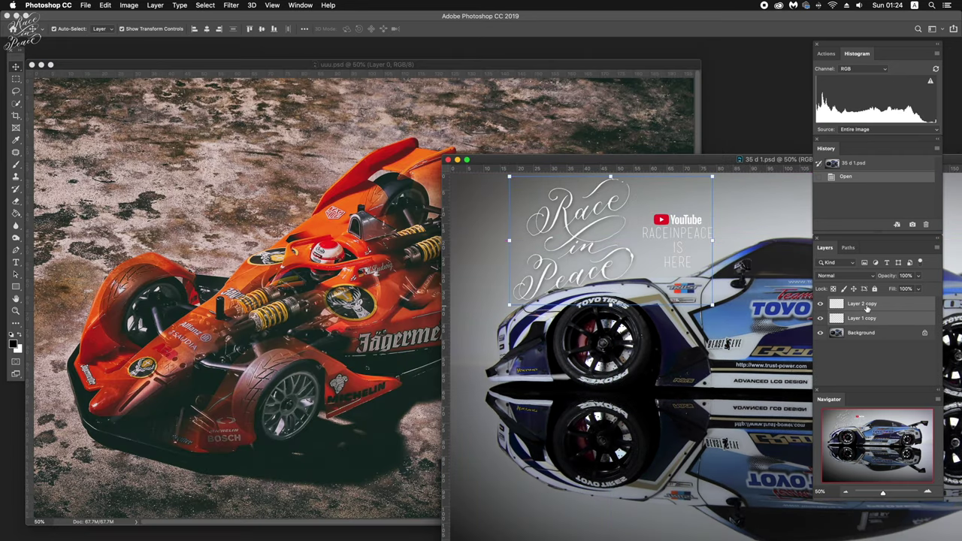
pyautogui.moveTo(867, 308); pyautogui.dragTo(343, 287)
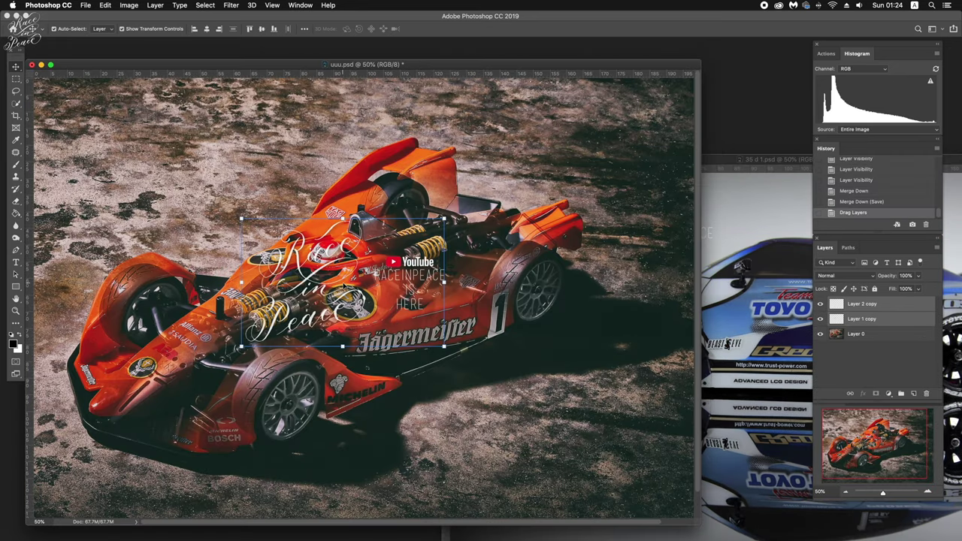
# Minimize the 35 d 1.psd window so uuu.psd fills the screen, and reselect both logo layers.
pyautogui.click(727, 251)
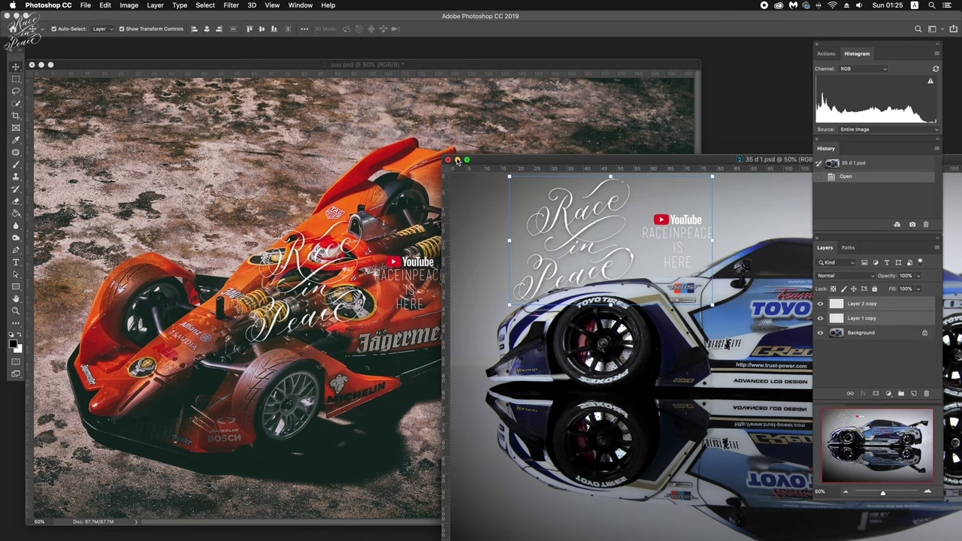
pyautogui.click(457, 160)
pyautogui.hotkey('ctrl', 't')
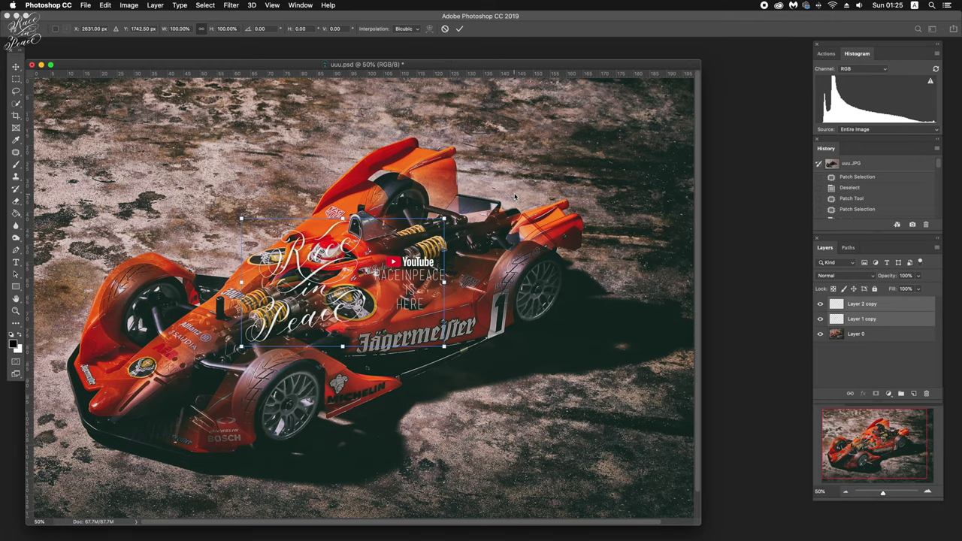
pyautogui.press('Return')
pyautogui.press('f')
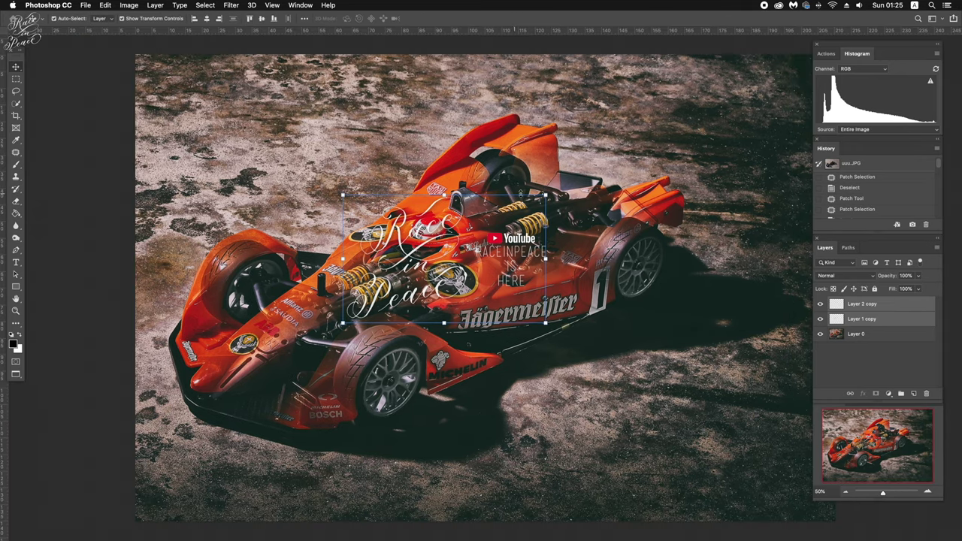
pyautogui.click(570, 194)
pyautogui.press('f')
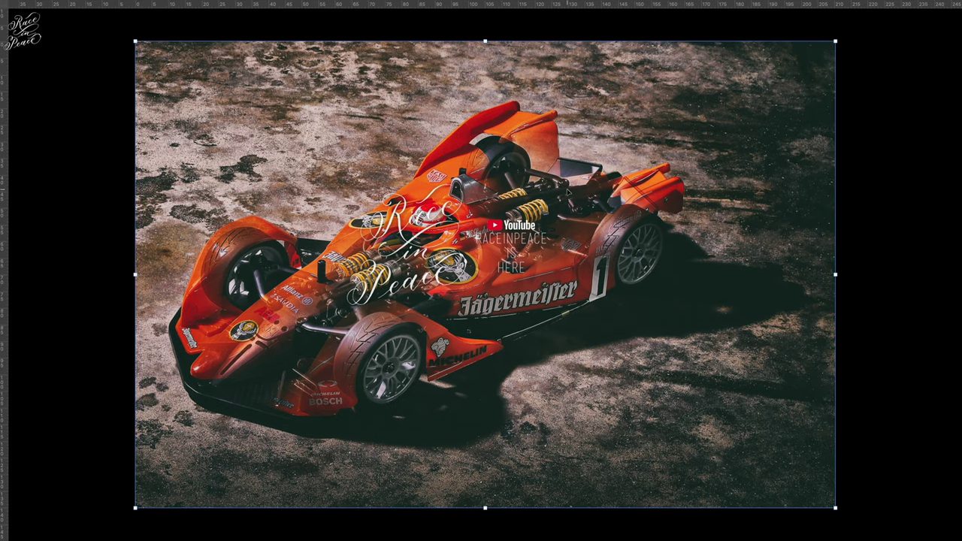
pyautogui.press('f')
pyautogui.press('f')
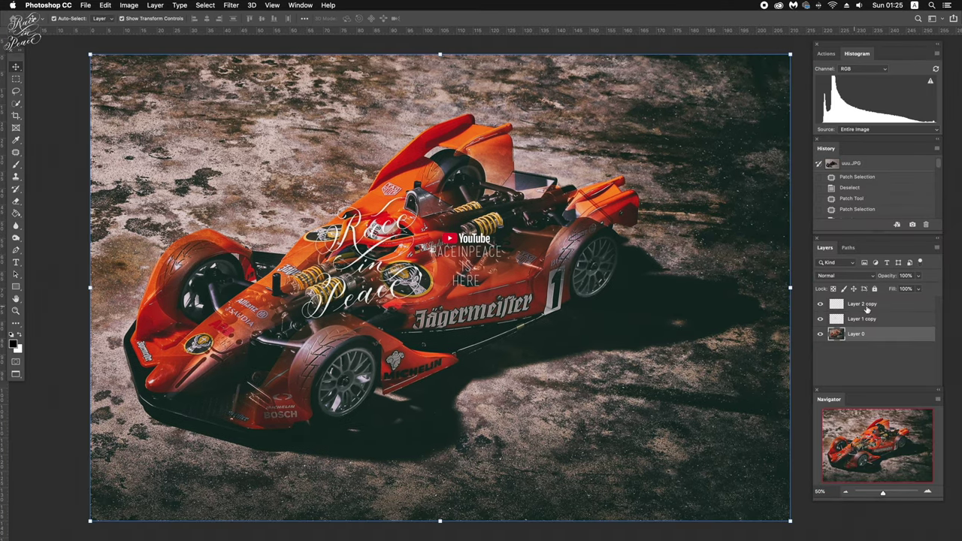
pyautogui.click(869, 305)
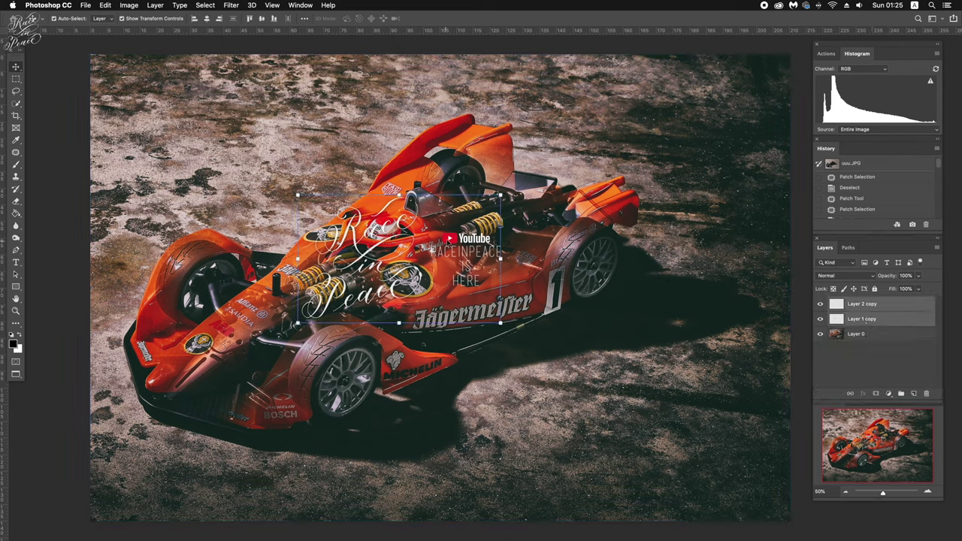
# Move the logos onto the shadow by the car's rear, and shrink the YouTube text to about 75%.
pyautogui.moveTo(449, 245); pyautogui.dragTo(688, 304)
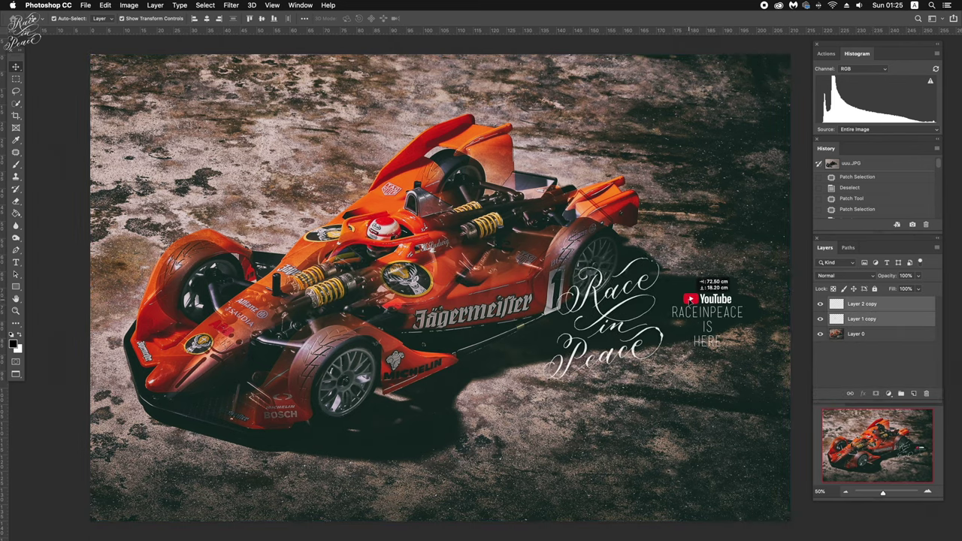
pyautogui.moveTo(689, 301); pyautogui.dragTo(691, 299)
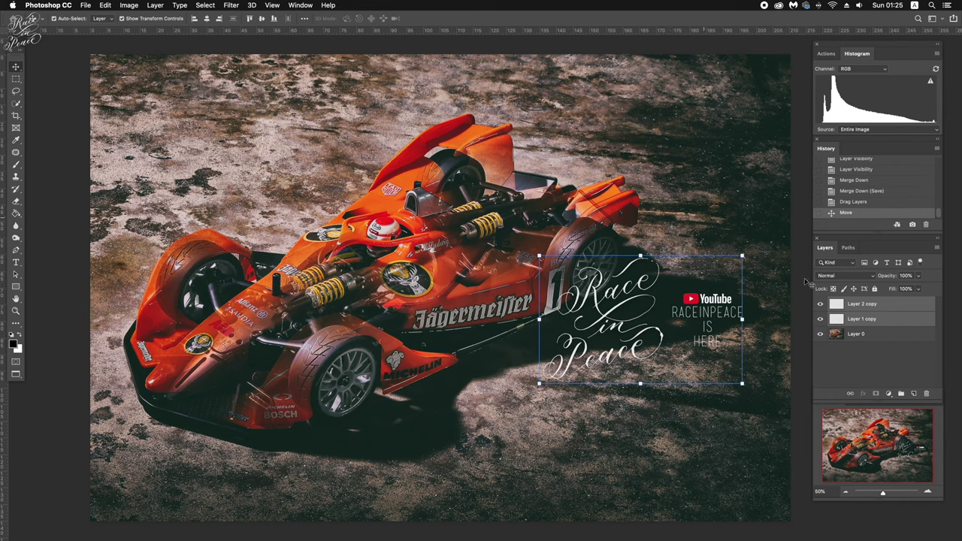
pyautogui.click(863, 335)
pyautogui.click(861, 307)
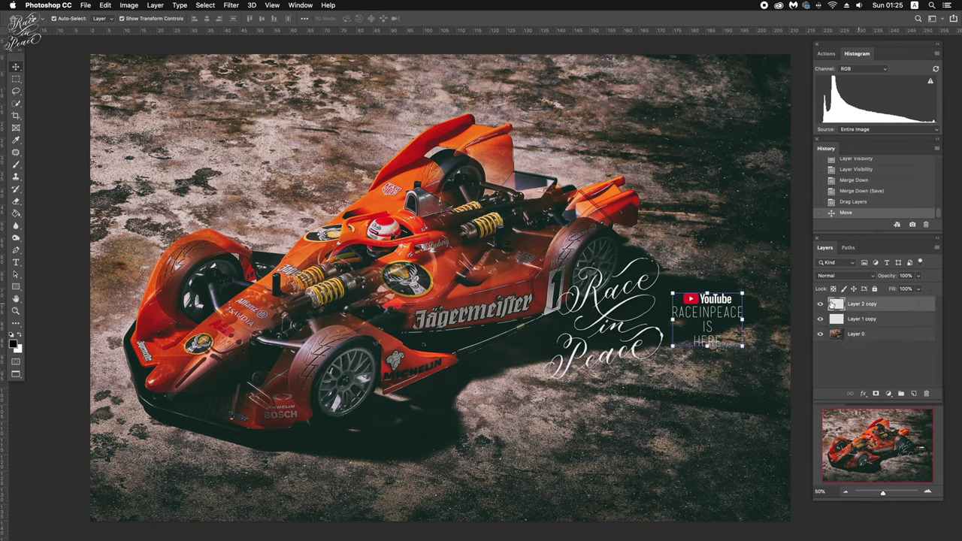
pyautogui.click(672, 294)
pyautogui.moveTo(672, 293); pyautogui.dragTo(690, 303)
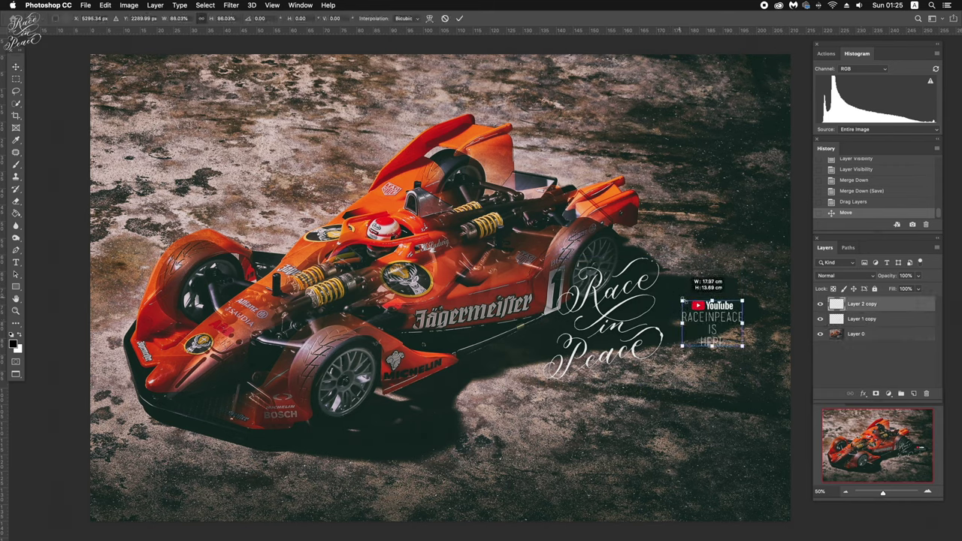
pyautogui.press('Return')
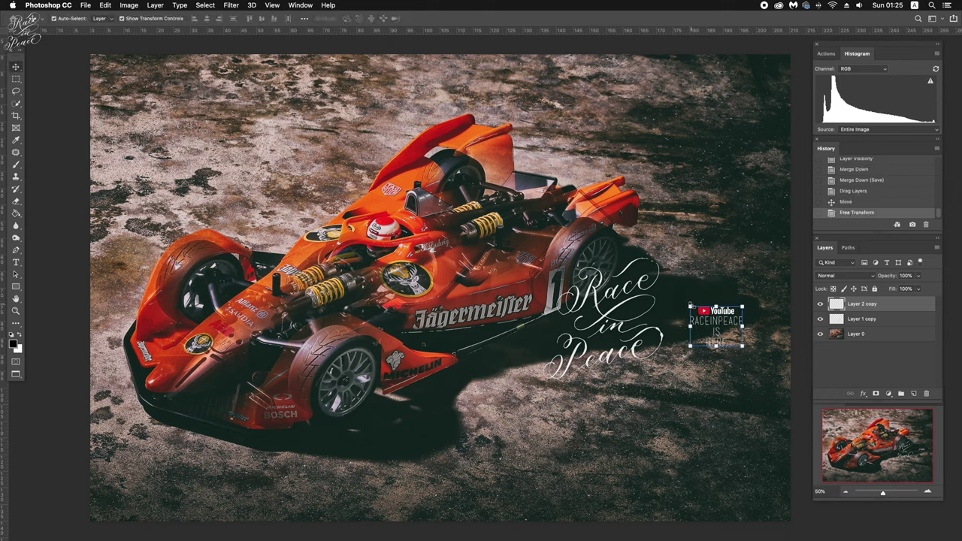
pyautogui.moveTo(704, 313); pyautogui.dragTo(703, 276)
# Shrink the Race in Peace script and place it beside the car's rear wheel.
pyautogui.click(616, 295)
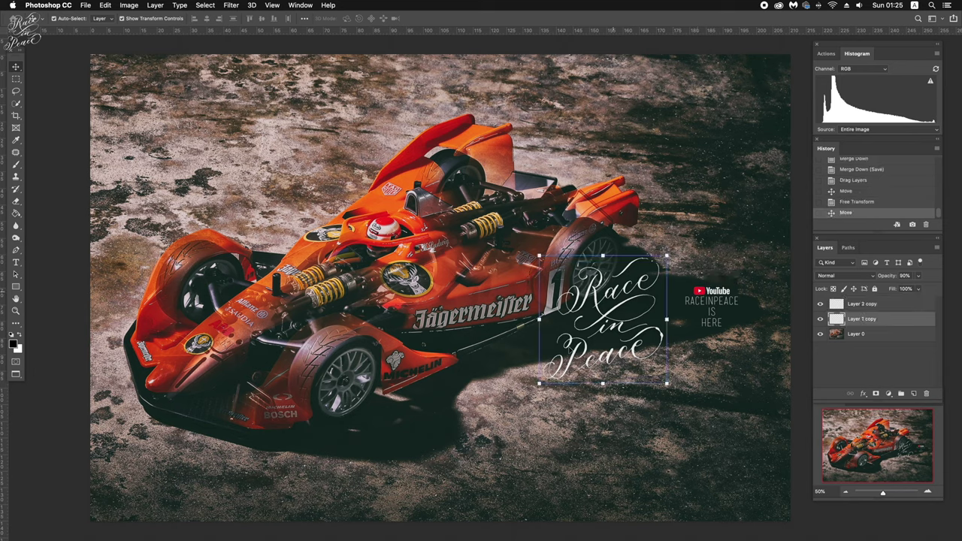
pyautogui.click(540, 384)
pyautogui.moveTo(540, 384)
pyautogui.mouseDown()
pyautogui.moveTo(582, 341)
pyautogui.moveTo(565, 327)
pyautogui.moveTo(579, 333)
pyautogui.mouseUp()
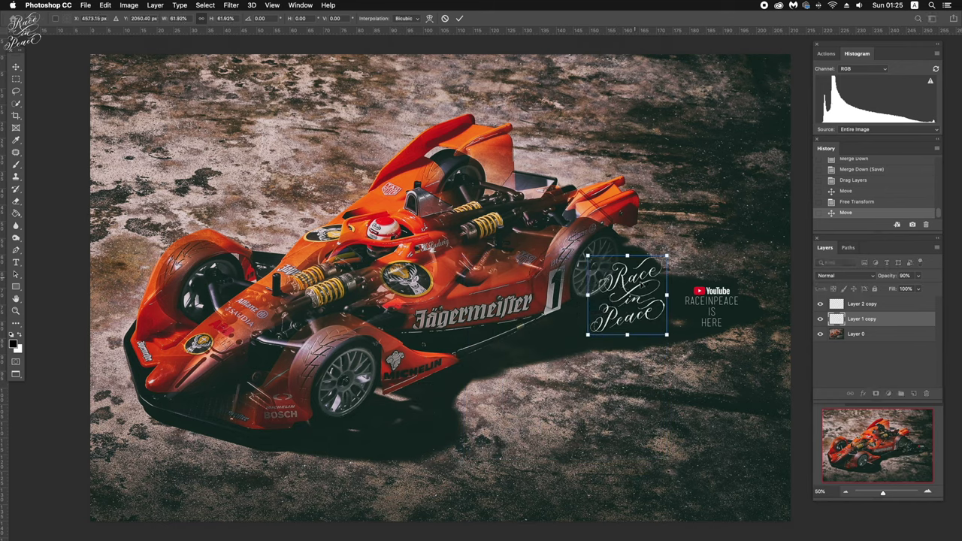
pyautogui.moveTo(637, 278)
pyautogui.mouseDown()
pyautogui.moveTo(646, 284)
pyautogui.moveTo(651, 261)
pyautogui.mouseUp()
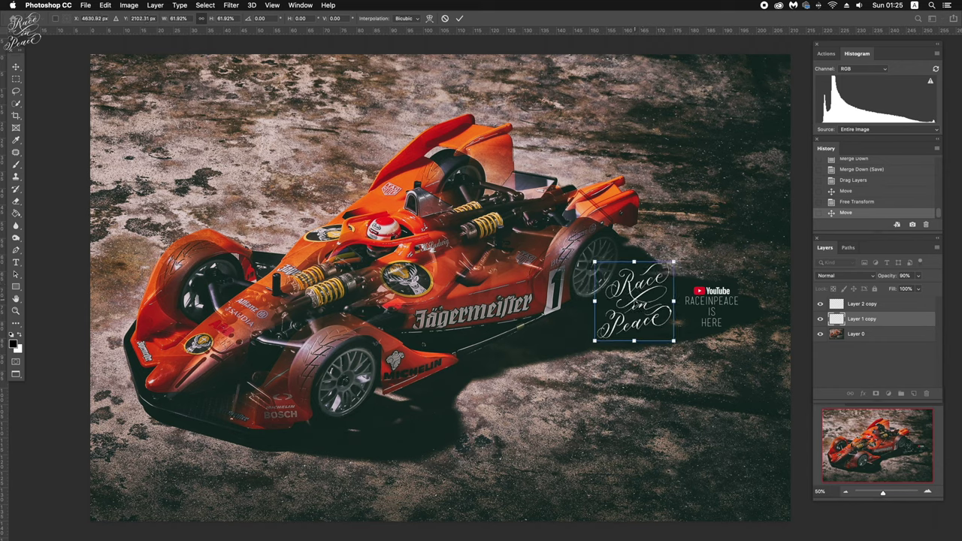
pyautogui.moveTo(648, 284); pyautogui.dragTo(640, 288)
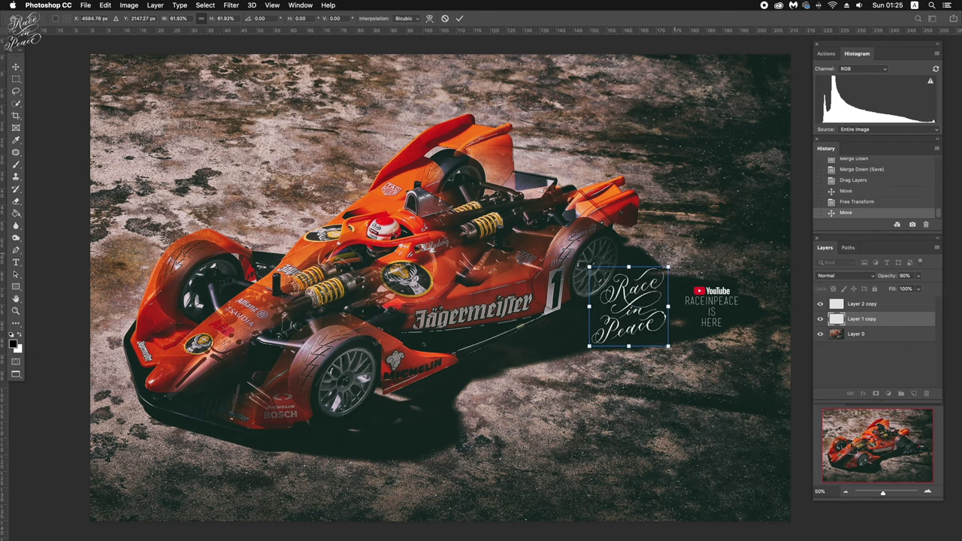
pyautogui.press('Return')
pyautogui.click(714, 250)
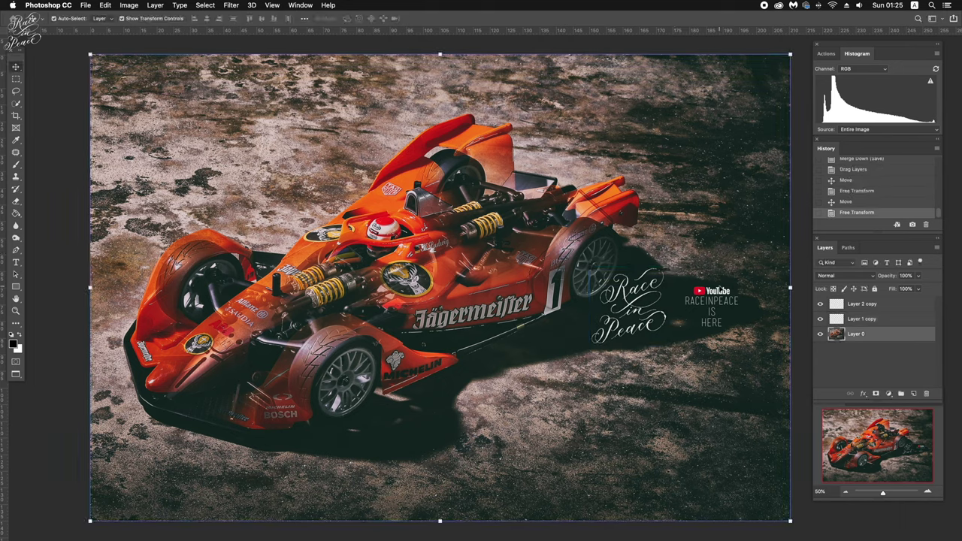
pyautogui.click(864, 322)
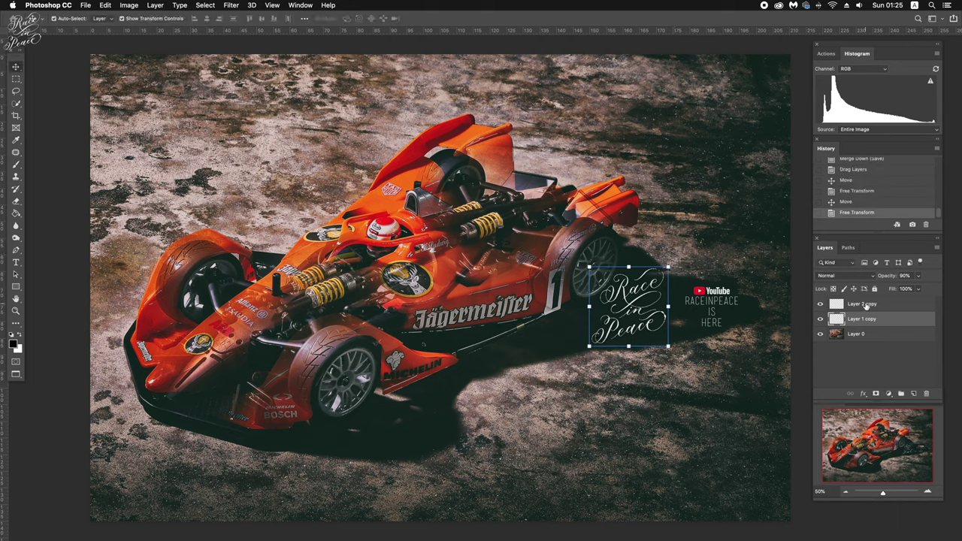
pyautogui.click(864, 304)
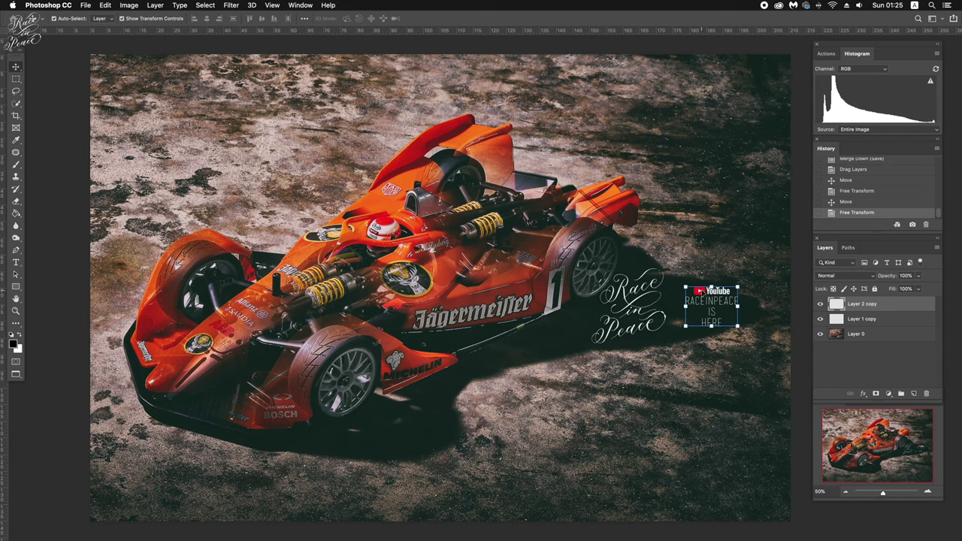
# Move the YouTube text beside the lettering and nudge the lettering slightly right.
pyautogui.moveTo(701, 291); pyautogui.dragTo(683, 293)
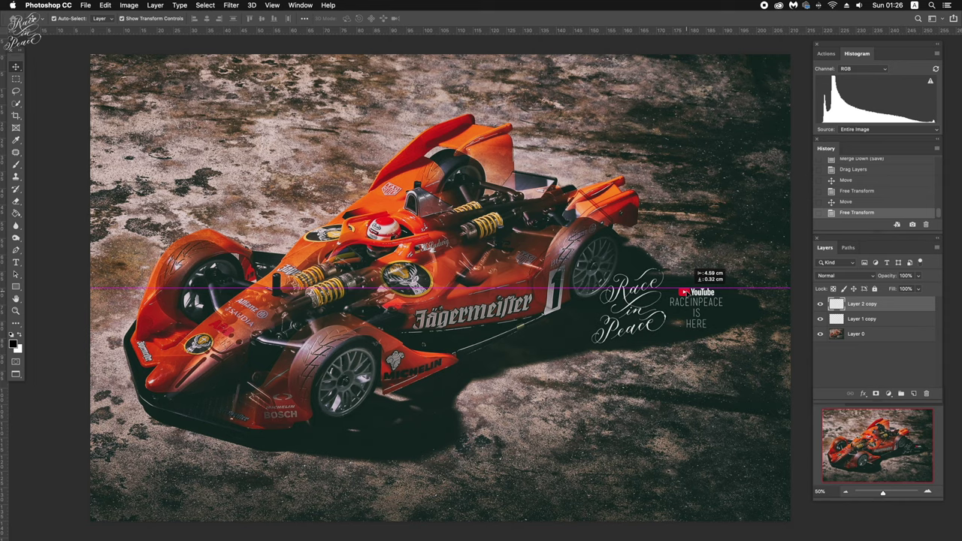
pyautogui.moveTo(684, 292); pyautogui.dragTo(684, 292)
pyautogui.click(855, 321)
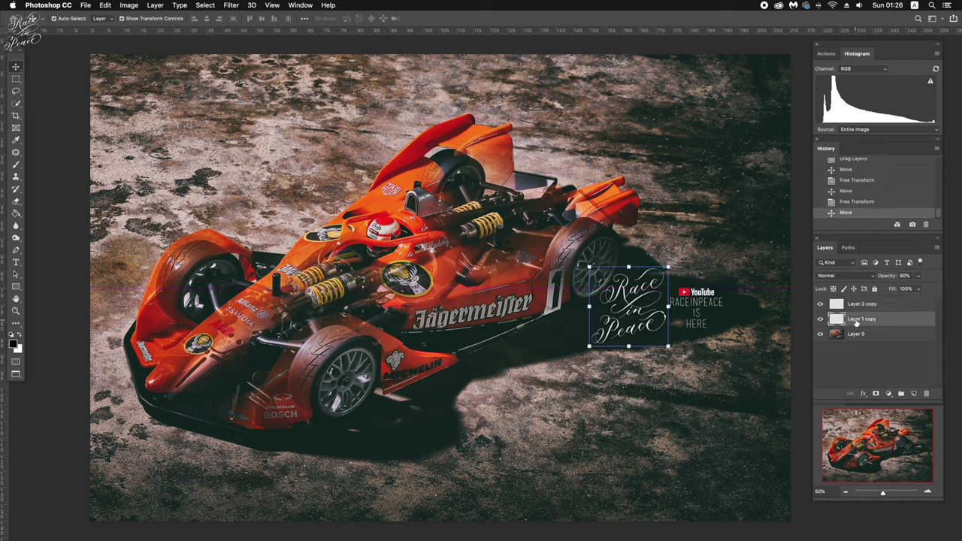
pyautogui.press('Right')
pyautogui.press('Right')
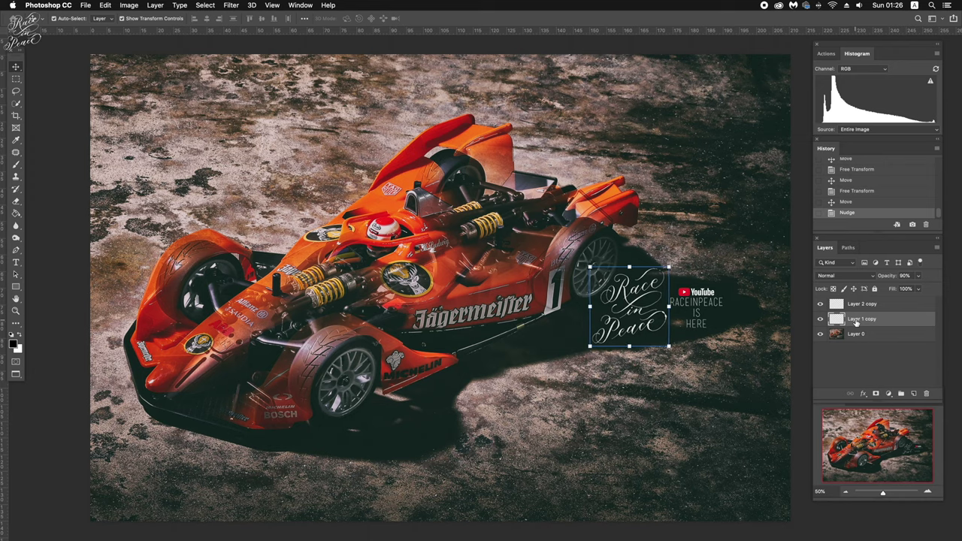
pyautogui.press('Right')
pyautogui.press('Right')
pyautogui.press('Right')
pyautogui.press('Right')
pyautogui.press('Right')
pyautogui.press('Right')
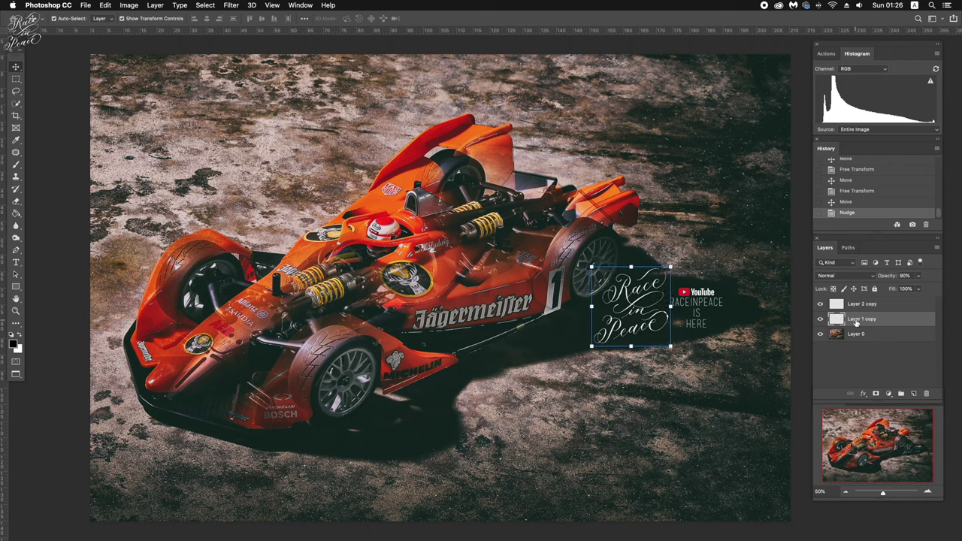
pyautogui.click(756, 248)
pyautogui.click(857, 308)
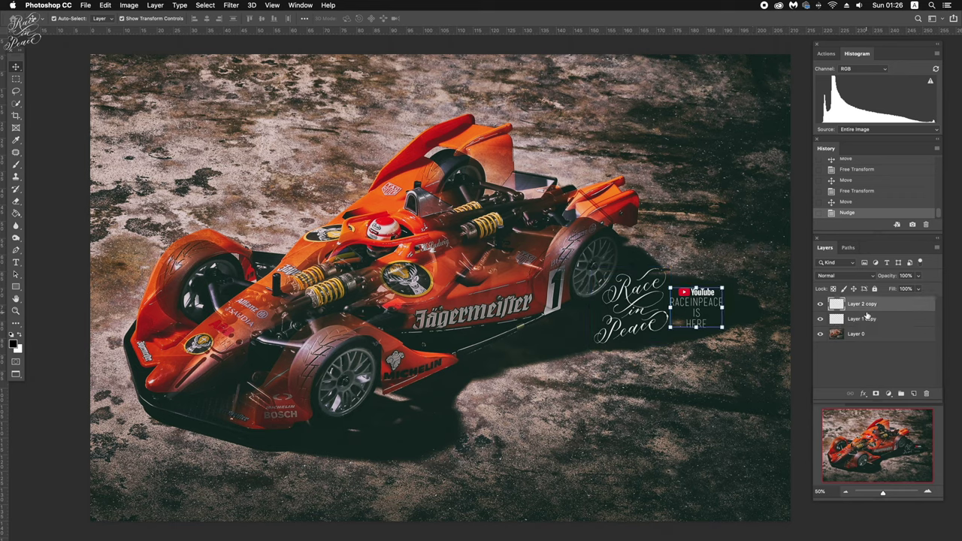
pyautogui.click(122, 19)
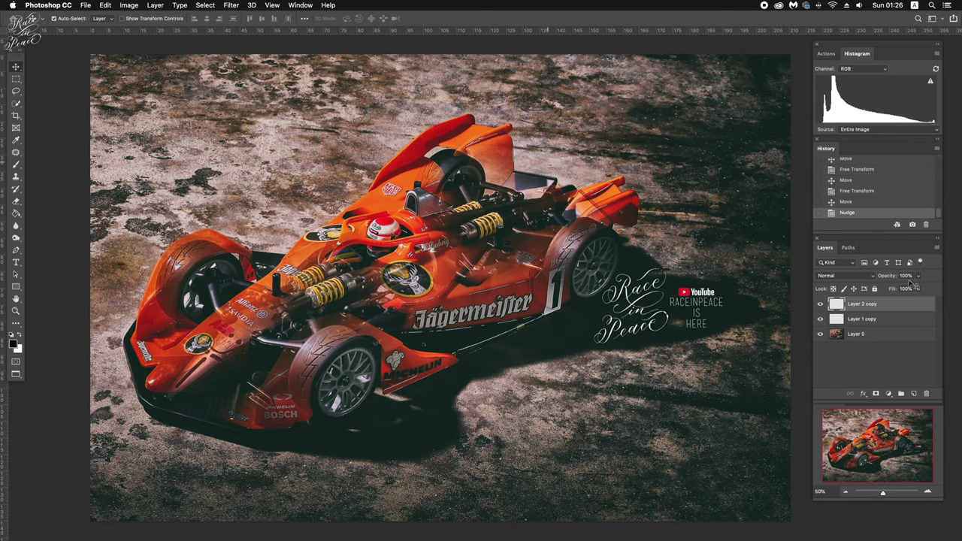
pyautogui.click(896, 322)
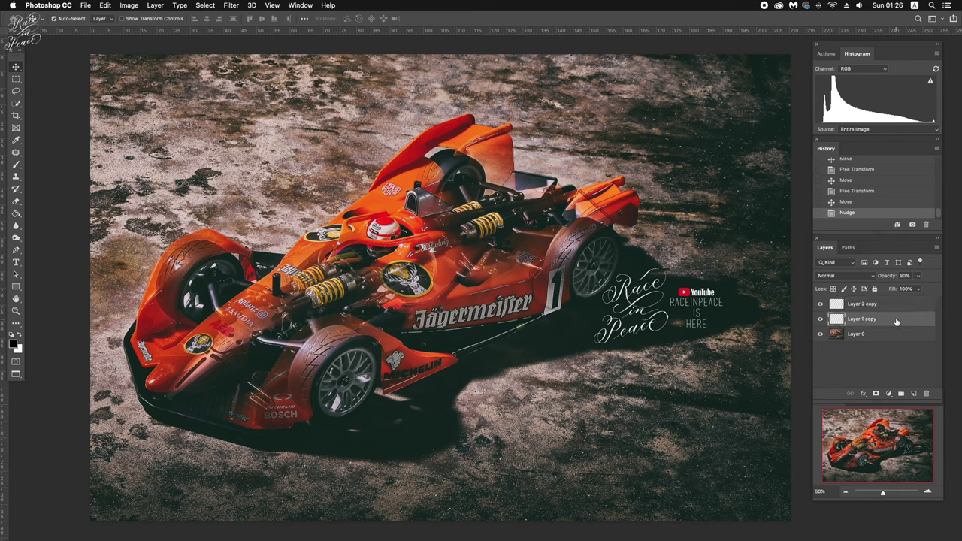
pyautogui.click(820, 318)
# Scale both text layers together to about 95% and save the document.
pyautogui.keyDown('shift'); pyautogui.click(855, 308); pyautogui.keyUp('shift')
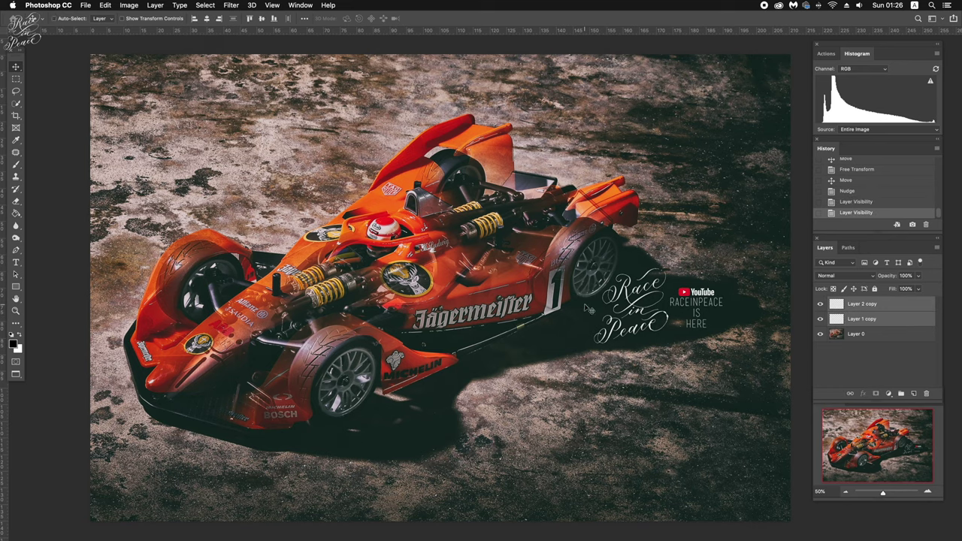
pyautogui.hotkey('ctrl', 't')
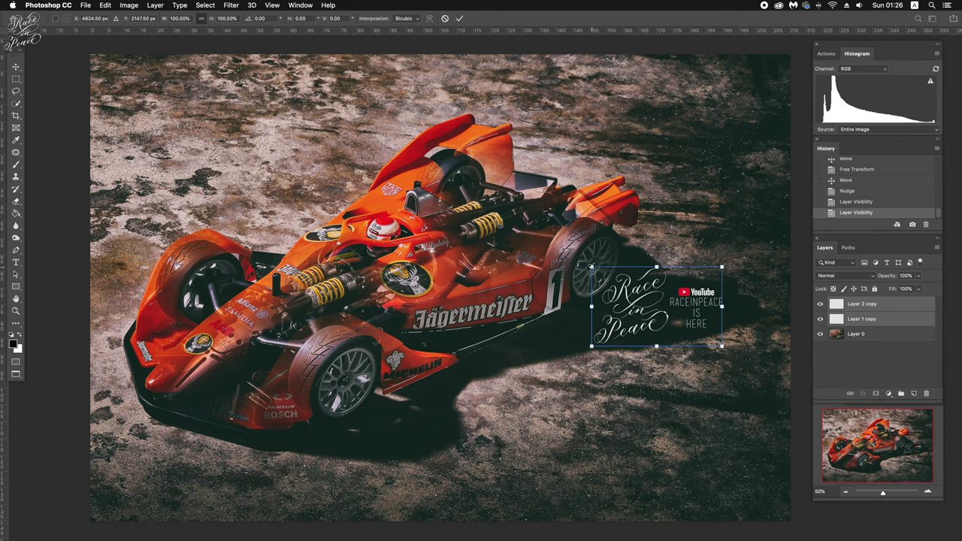
pyautogui.moveTo(592, 267); pyautogui.dragTo(599, 272)
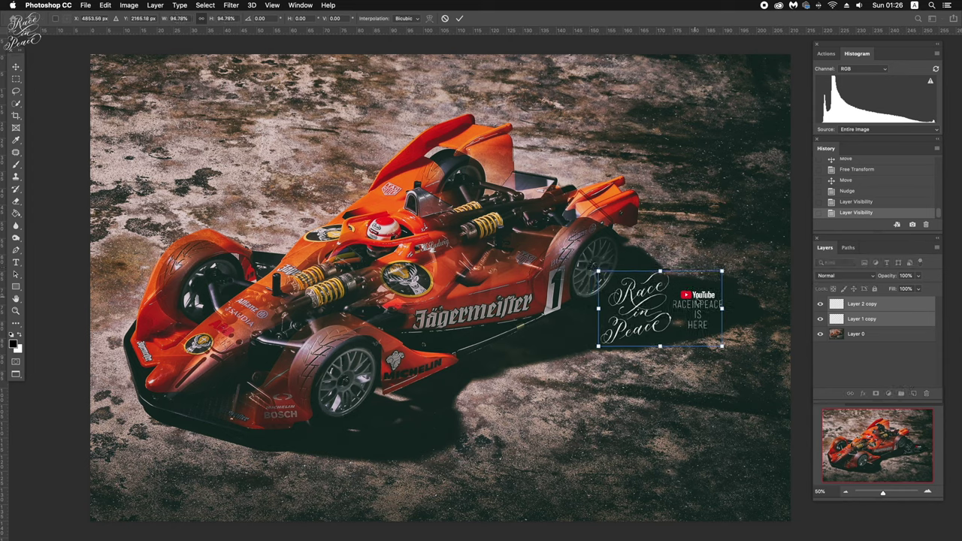
pyautogui.moveTo(692, 301); pyautogui.dragTo(687, 301)
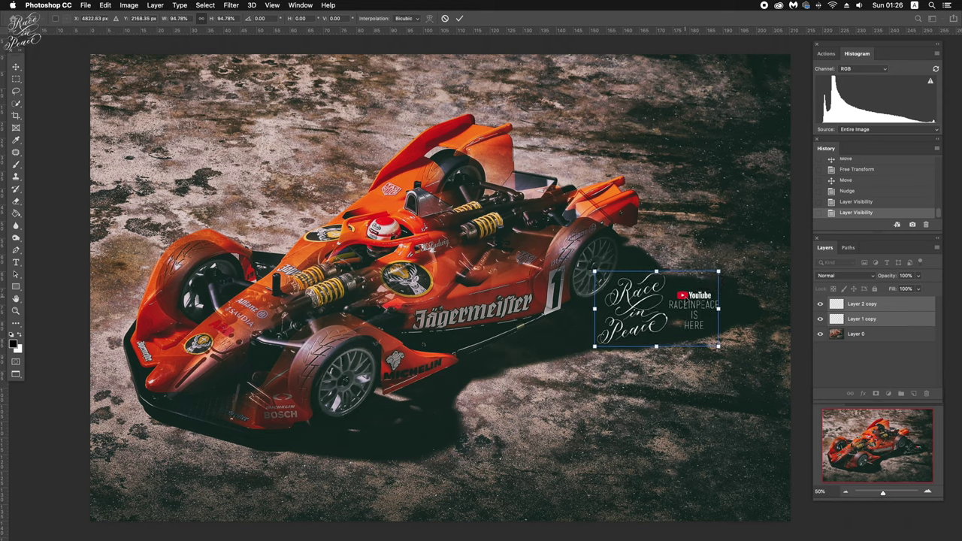
pyautogui.press('Return')
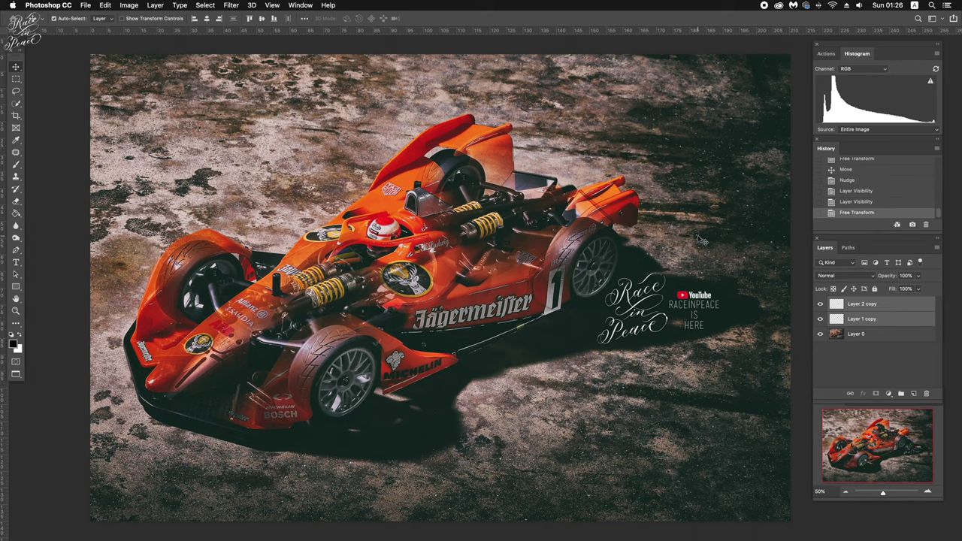
pyautogui.click(701, 239)
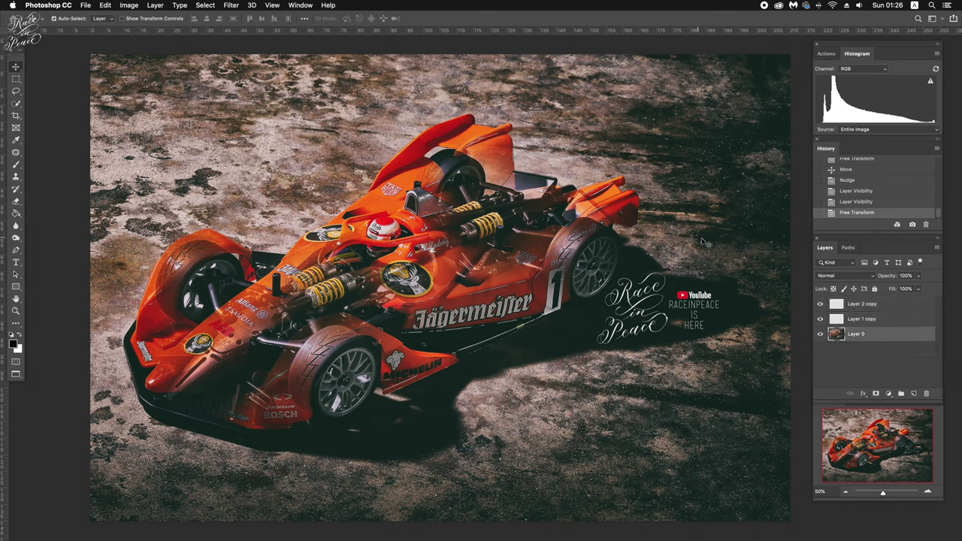
pyautogui.click(867, 320)
pyautogui.click(870, 304)
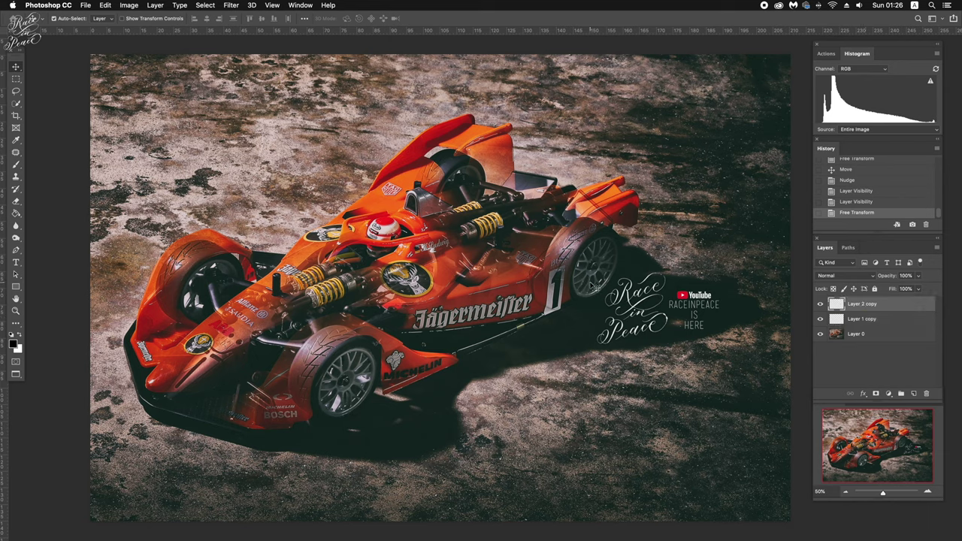
pyautogui.press('ctrl')
pyautogui.hotkey('ctrl', 's')
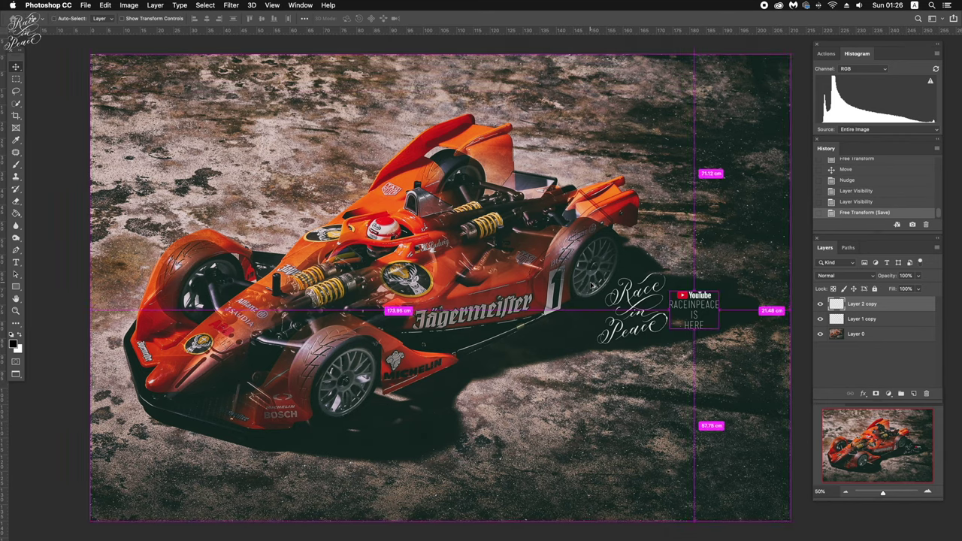
# After checking the image size, save it as TC01STREAM.jpg, Baseline Standard JPEG at quality 12.
pyautogui.hotkey('ctrl', 'alt', 'i')
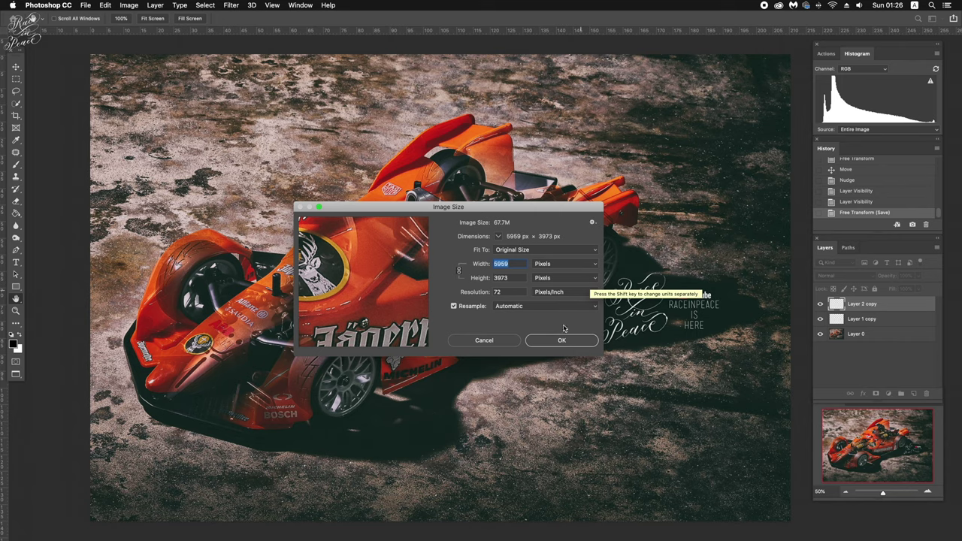
pyautogui.click(563, 343)
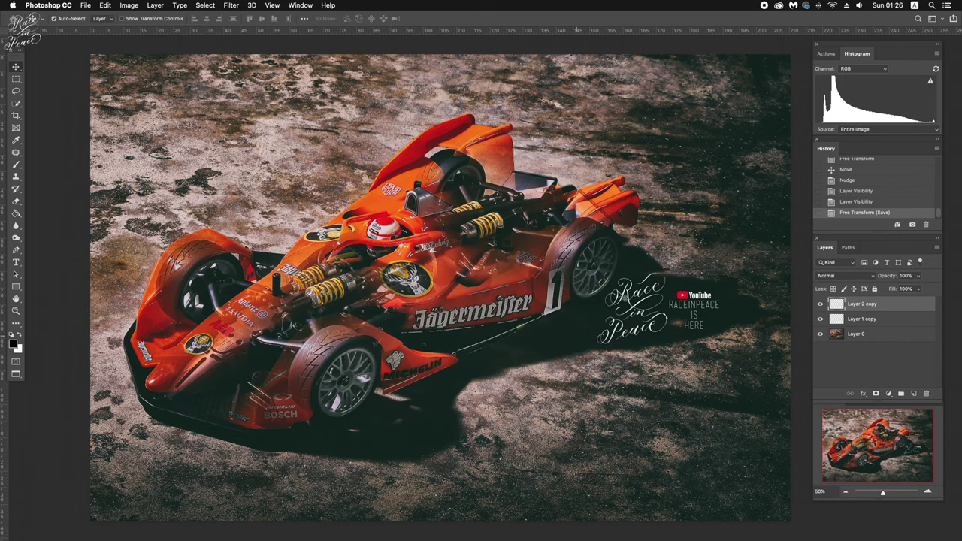
pyautogui.press('super+shift+s')
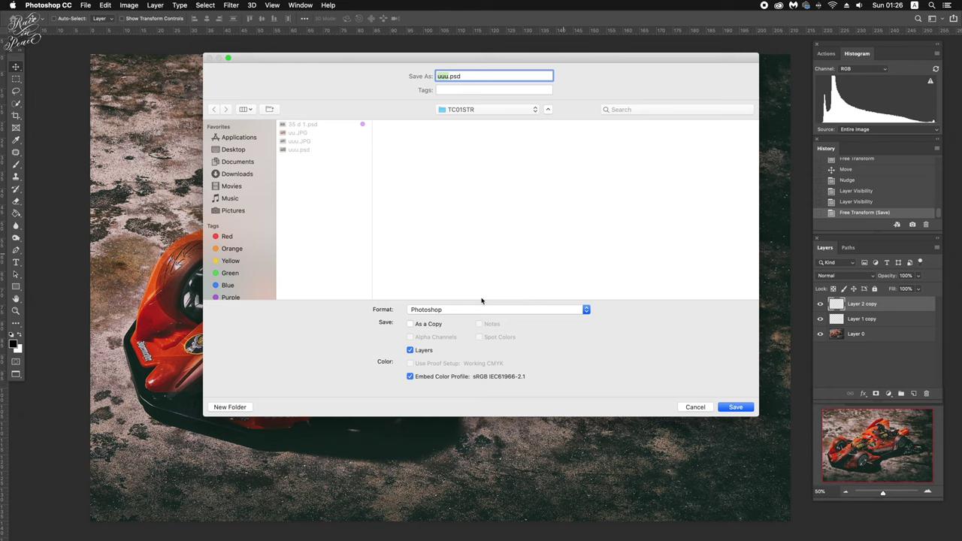
pyautogui.click(481, 307)
pyautogui.click(481, 400)
pyautogui.write('TREAM.jpg')
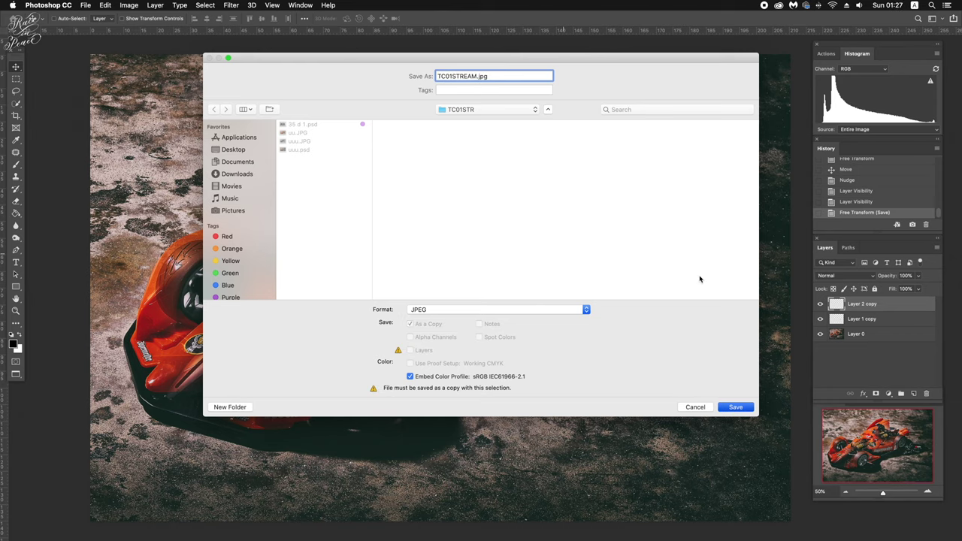
pyautogui.press('Return')
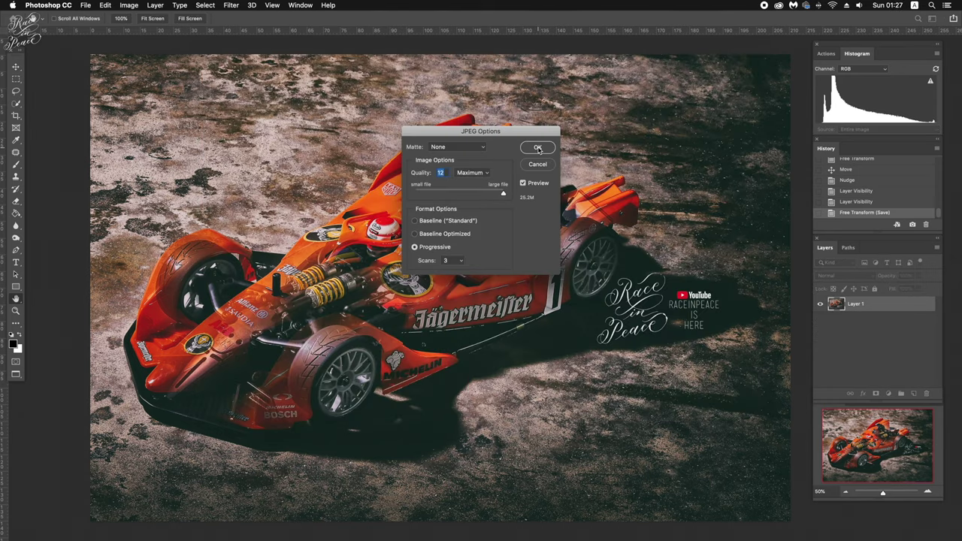
pyautogui.click(416, 221)
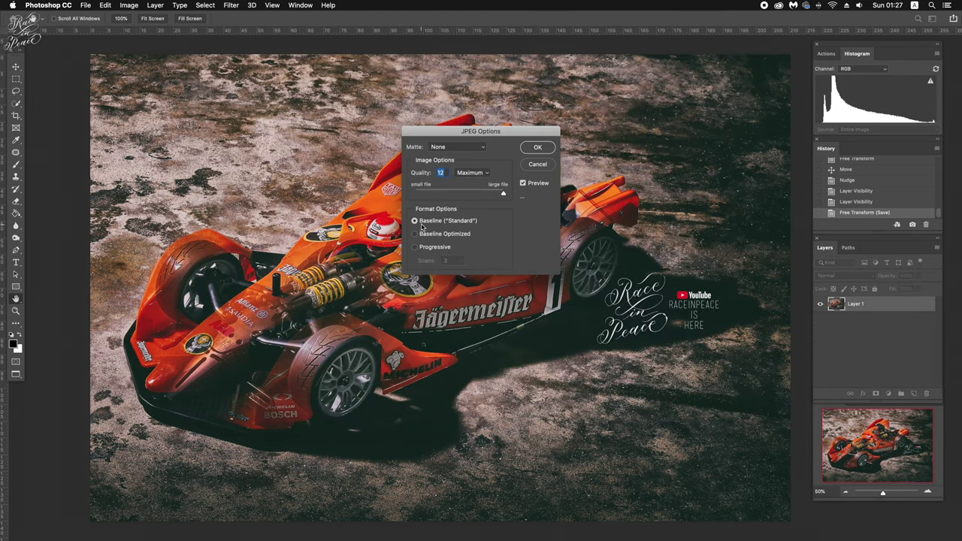
pyautogui.click(540, 148)
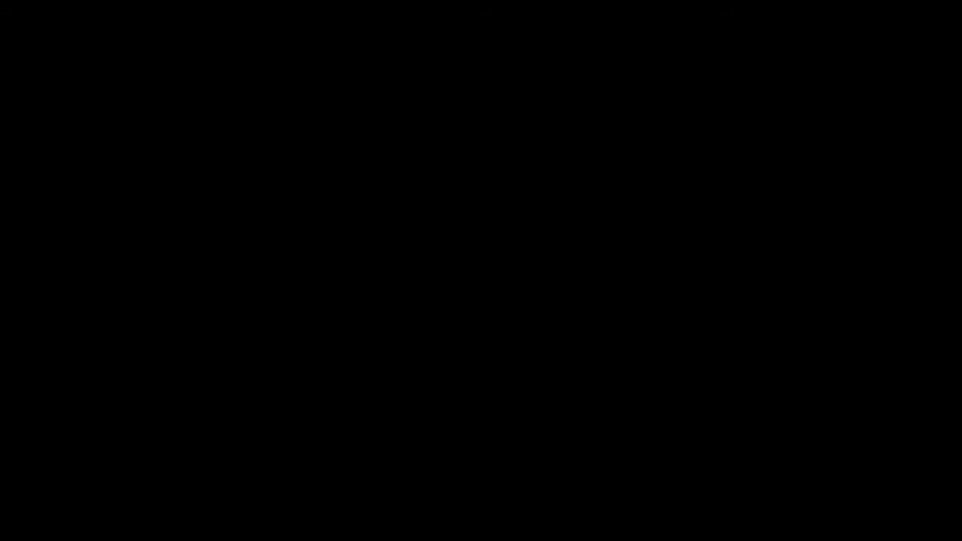